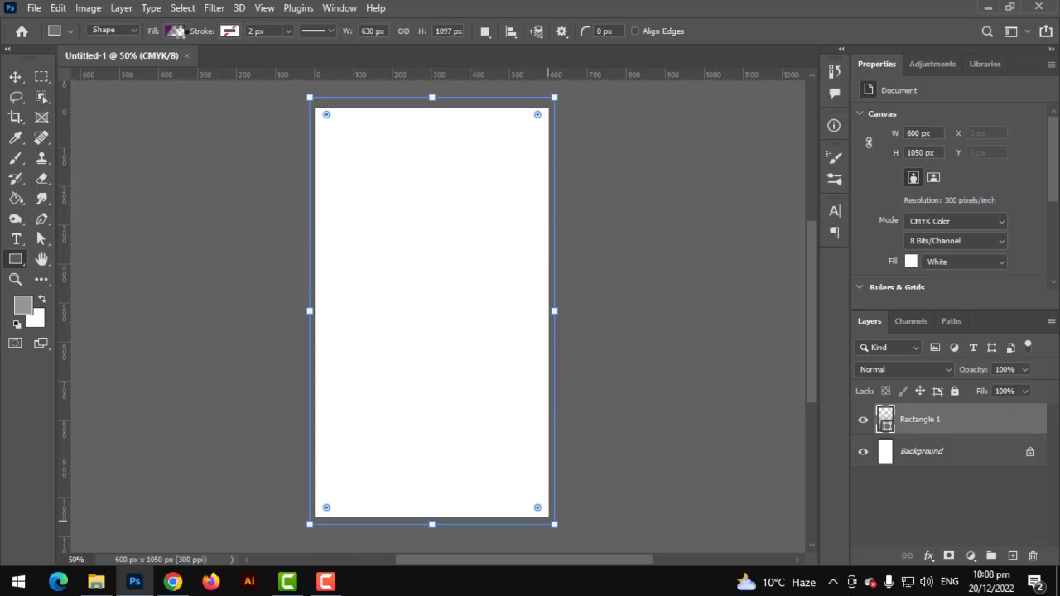
Give Rectangle 1 a solid near-black dark grey fill (#1e1e1e) instead of white
left_click(176, 31)
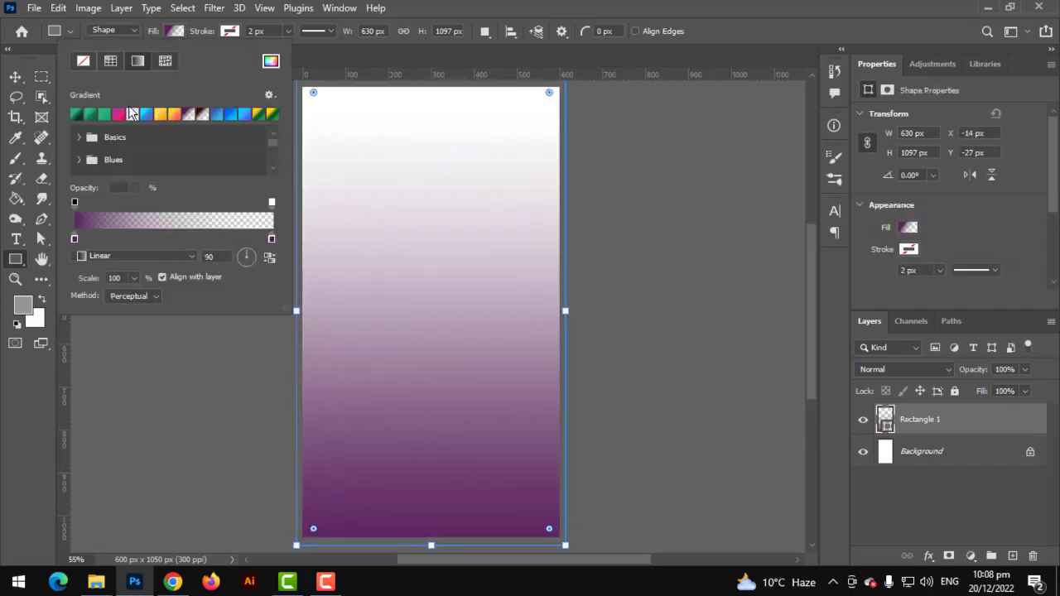
left_click(117, 60)
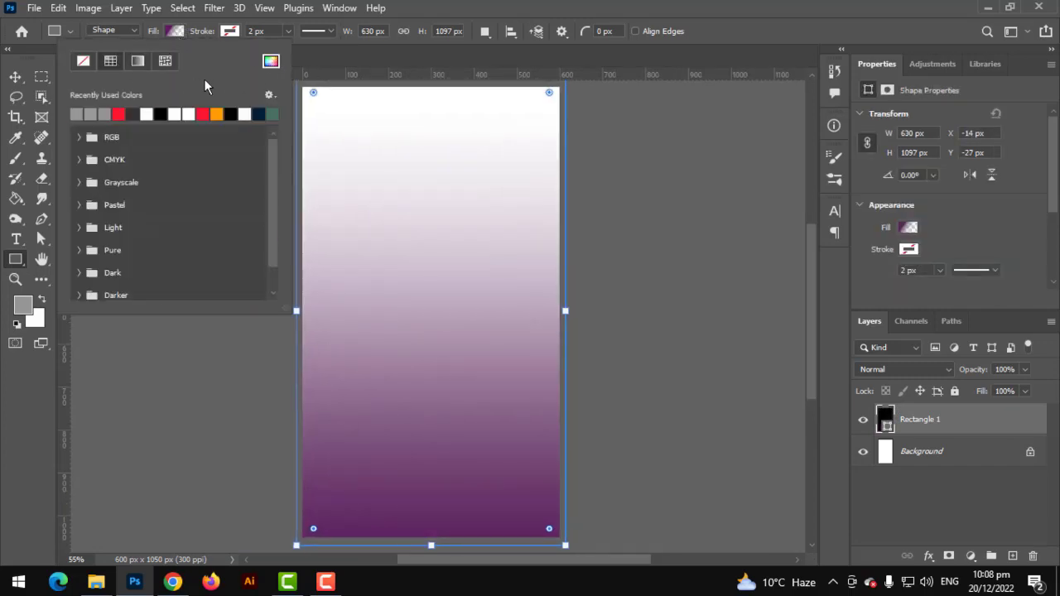
left_click(272, 71)
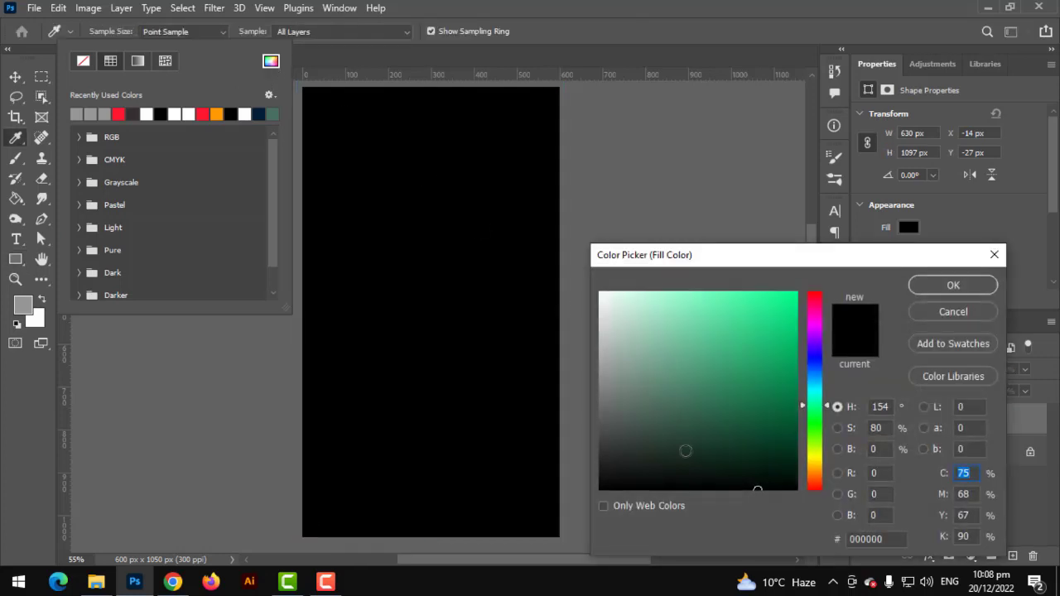
left_click_drag(618, 464, 579, 463)
left_click(965, 286)
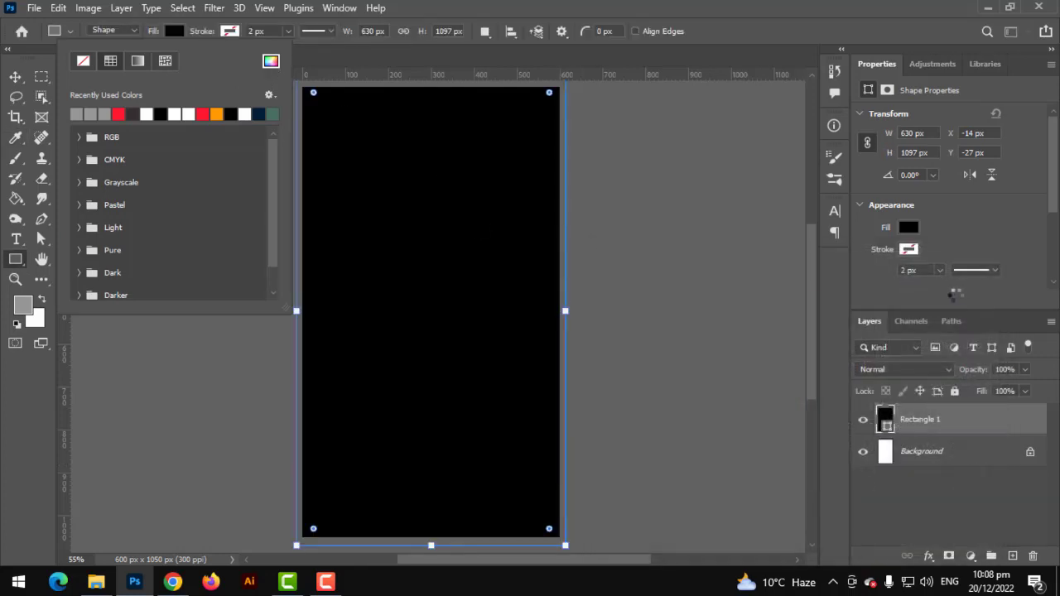
left_click(17, 78)
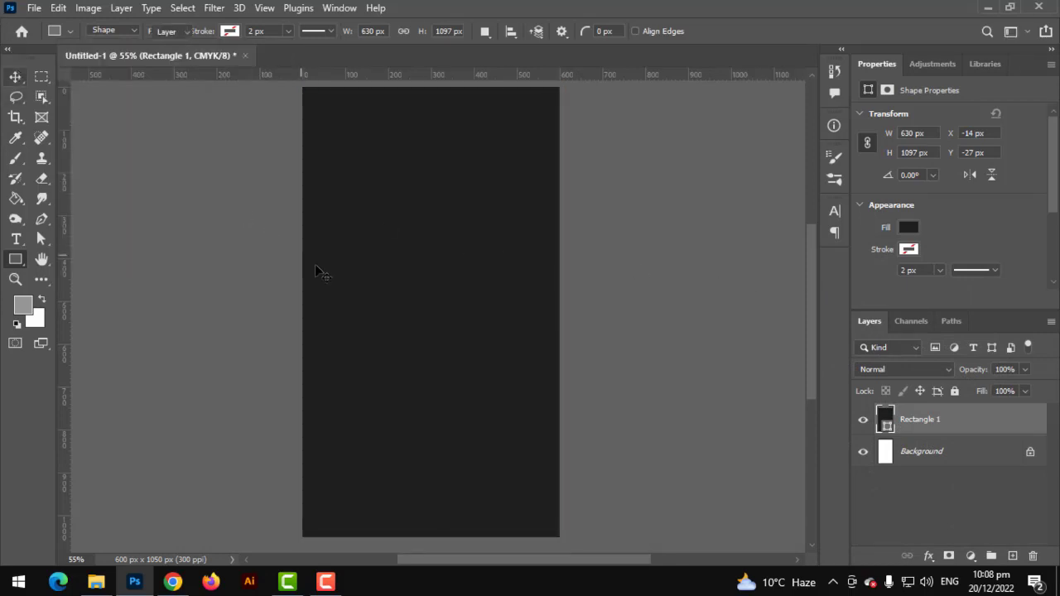
scroll(315, 266, "down", 2)
scroll(443, 298, "up", 1)
scroll(445, 305, "up", 1)
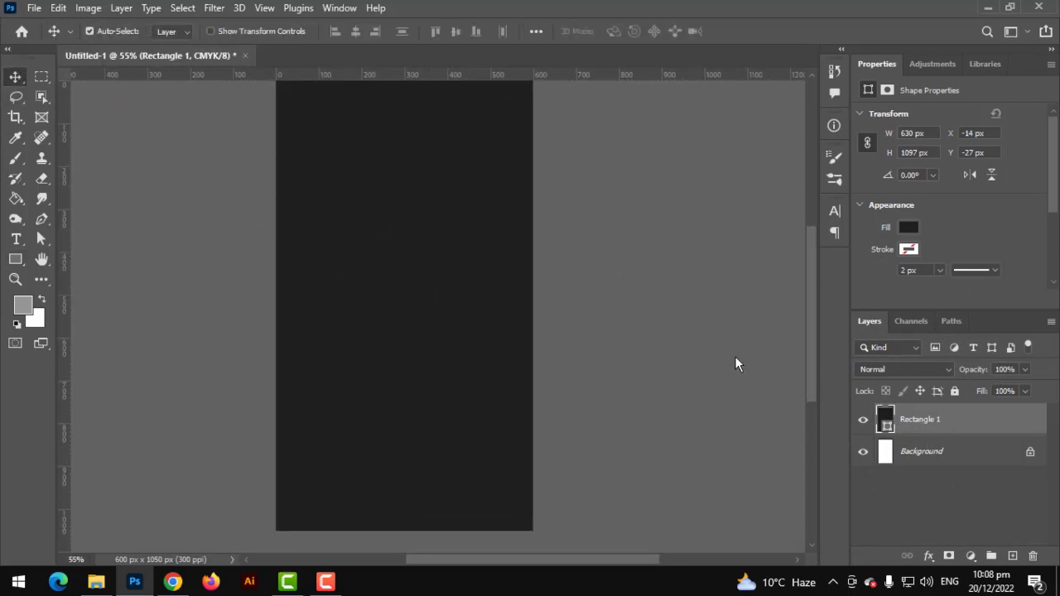
Add a Pattern fill layer above the Rectangle 1 layer
left_click(35, 8)
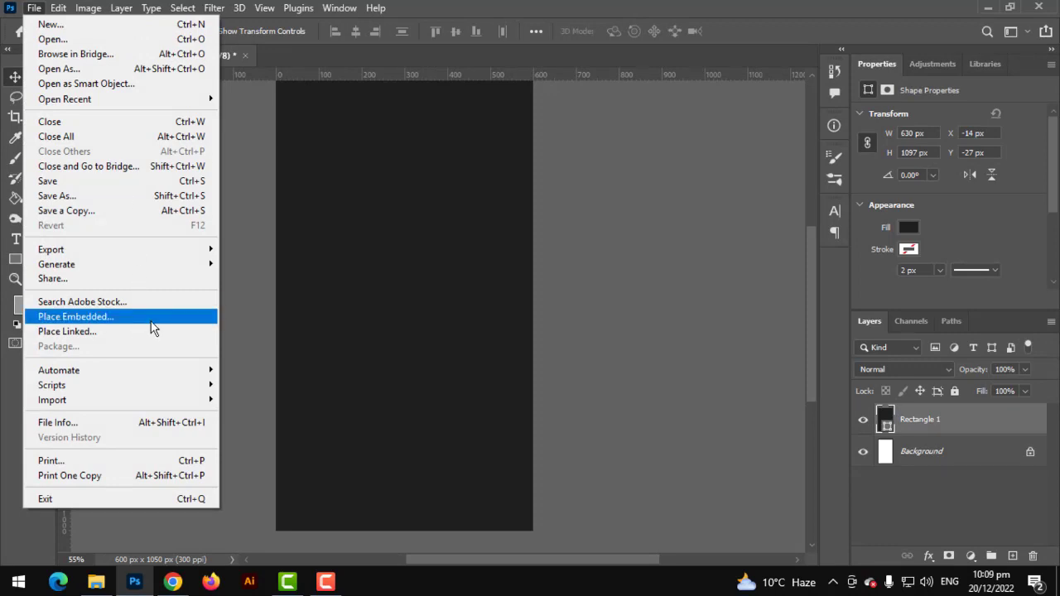
left_click(943, 472)
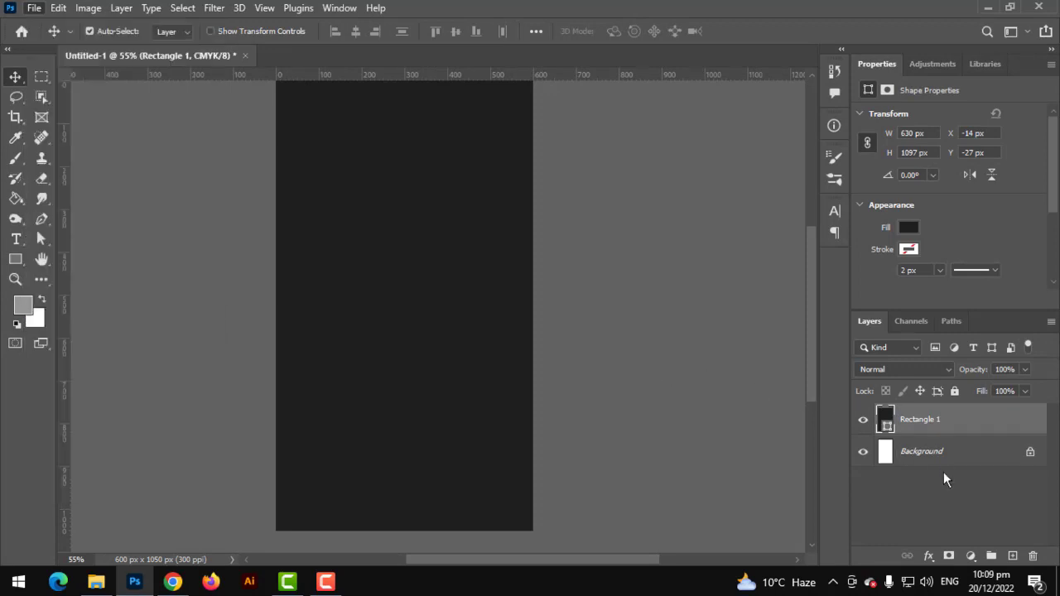
left_click(947, 427)
left_click(972, 555)
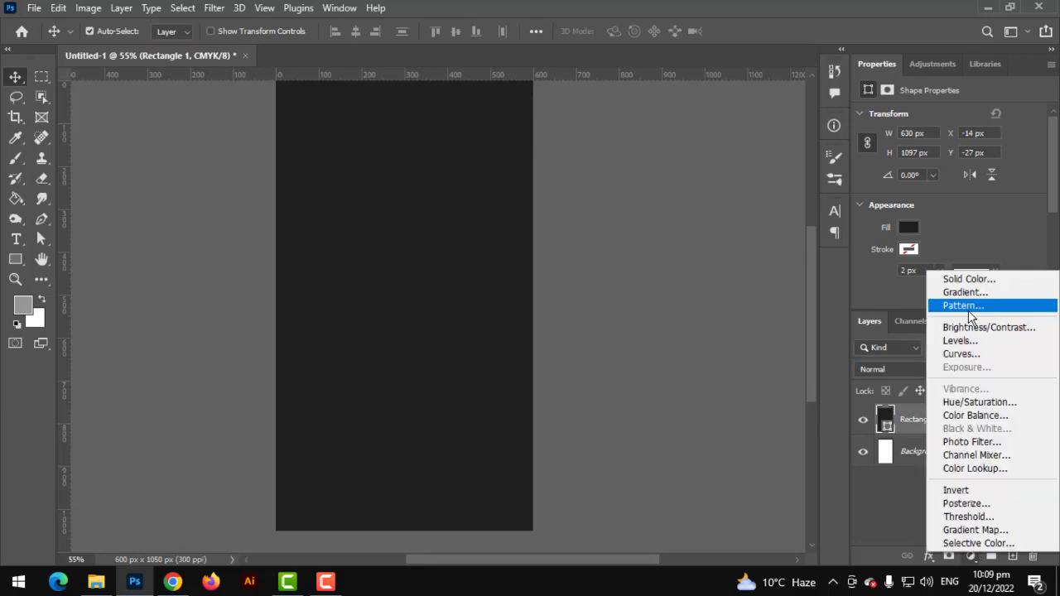
left_click(961, 303)
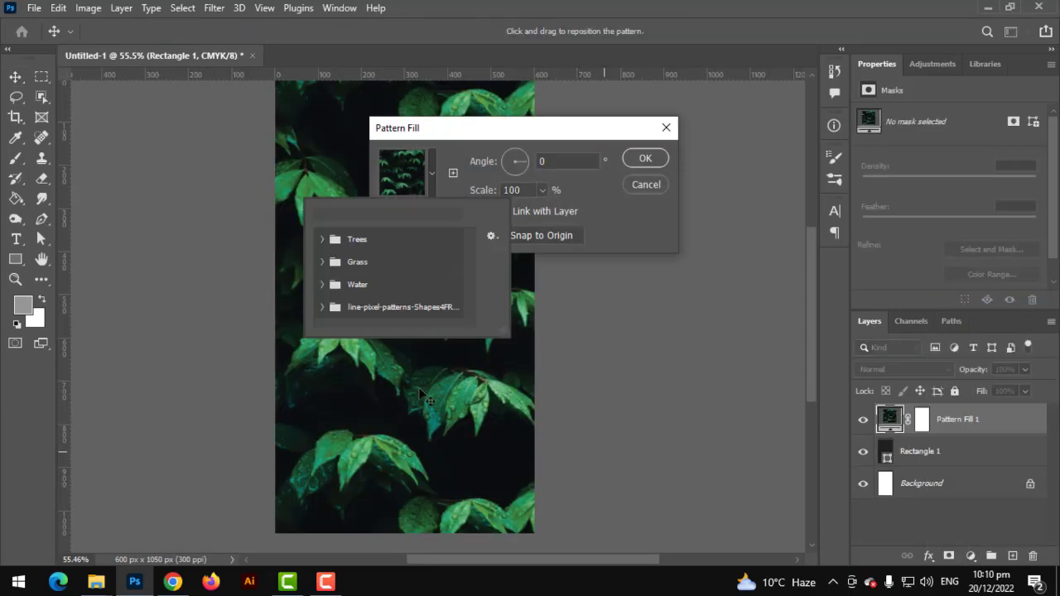
Preview several line patterns from the pattern folder
left_click(322, 307)
scroll(389, 315, "down", 1)
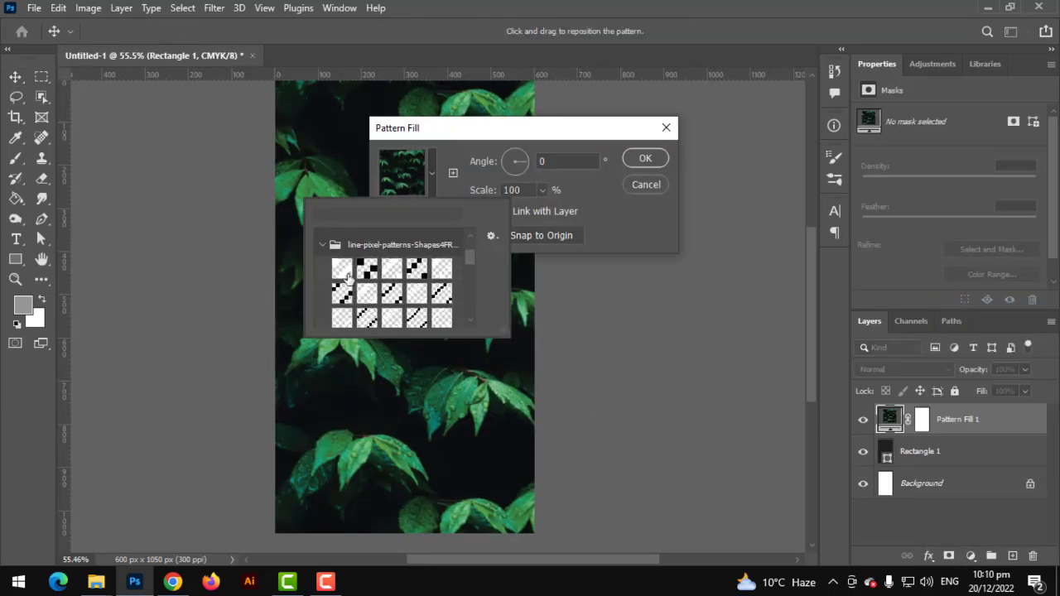
left_click(342, 269)
left_click(367, 270)
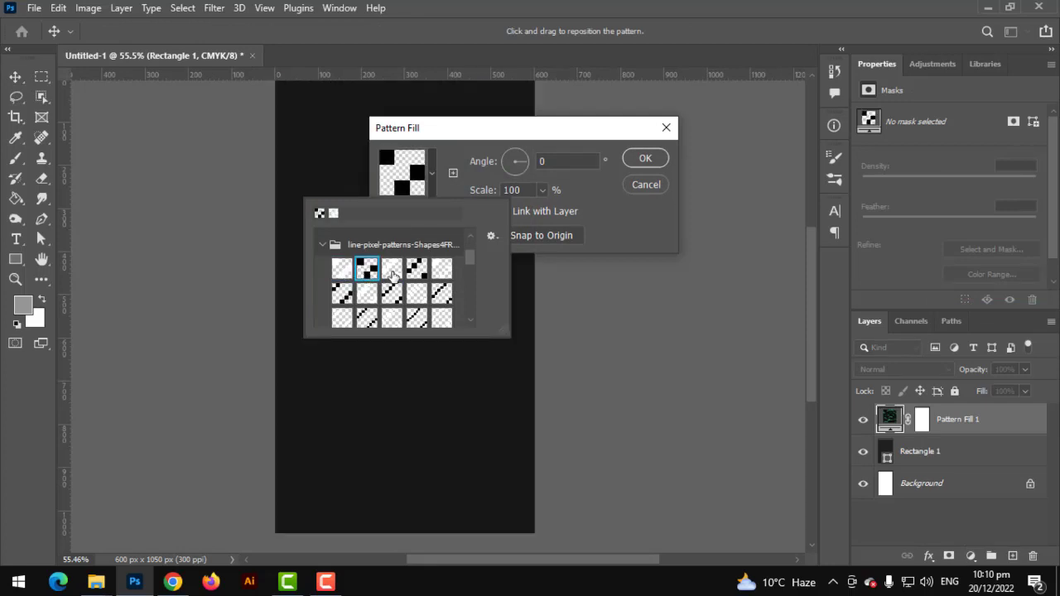
left_click(392, 276)
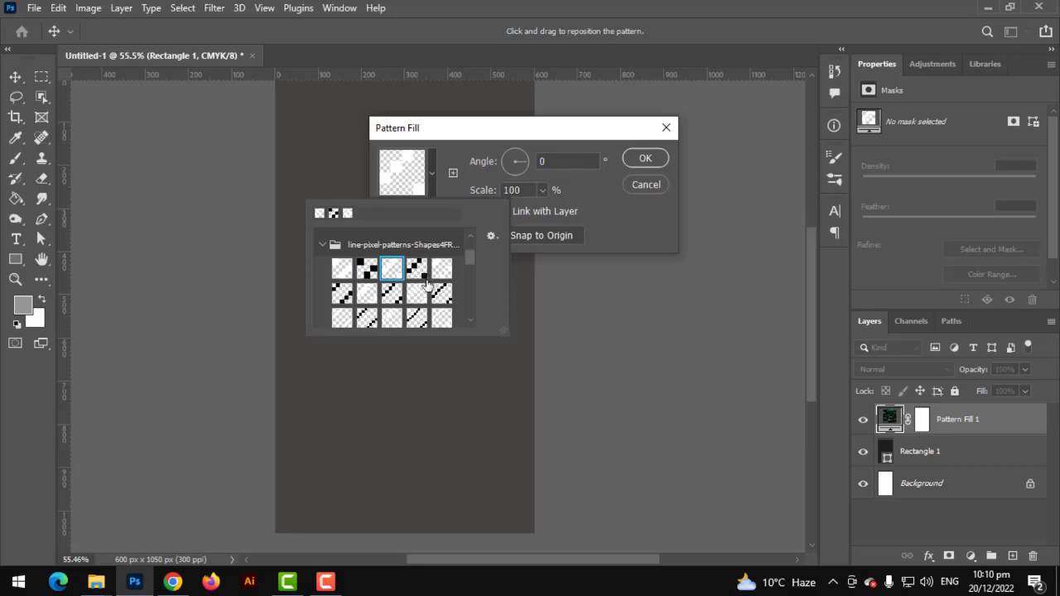
scroll(428, 284, "down", 2)
left_click(413, 246)
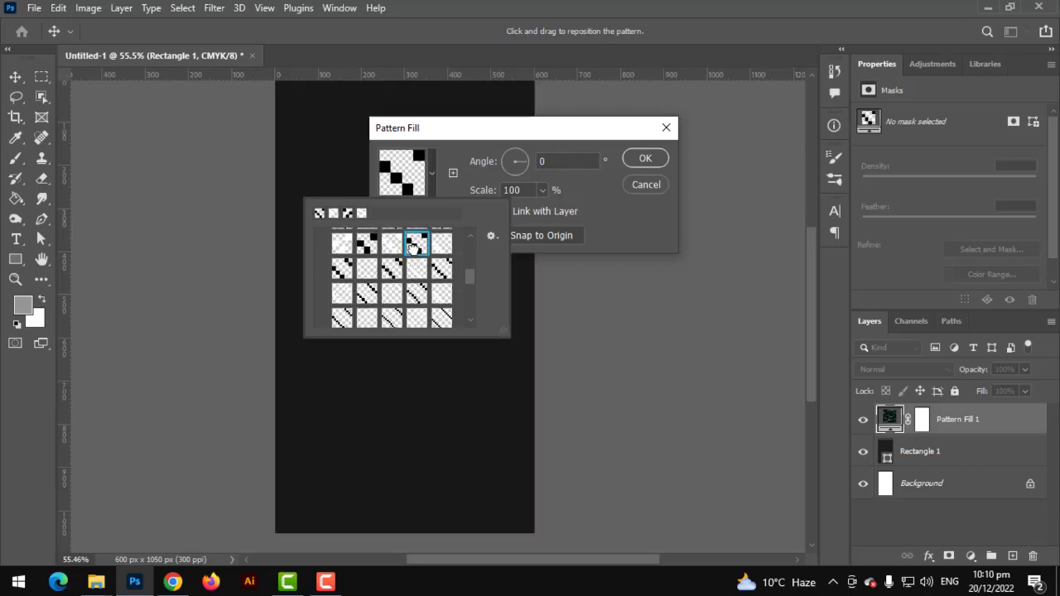
scroll(401, 431, "up", 11)
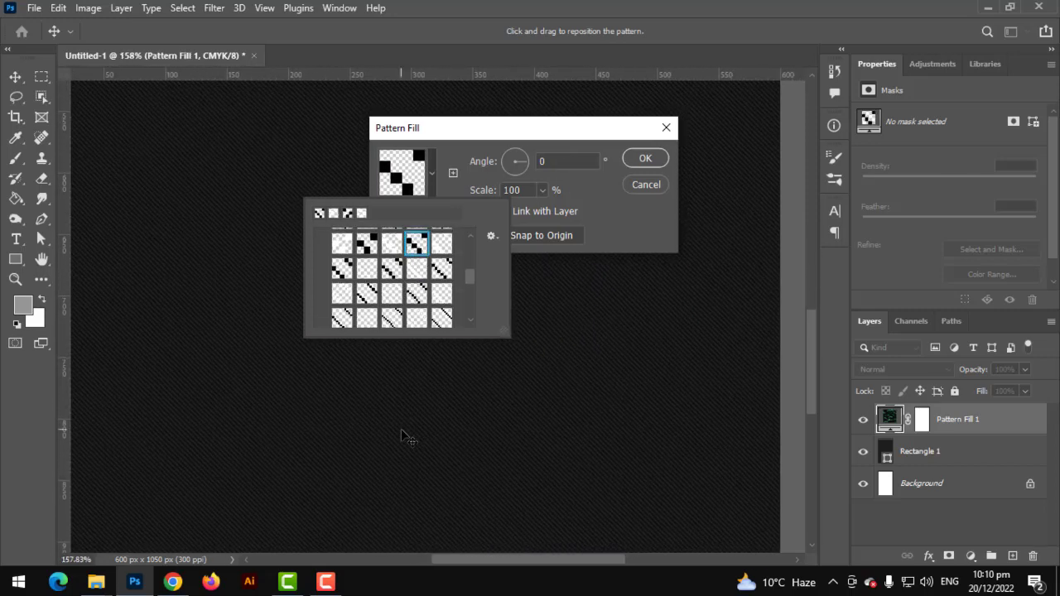
scroll(381, 290, "down", 5)
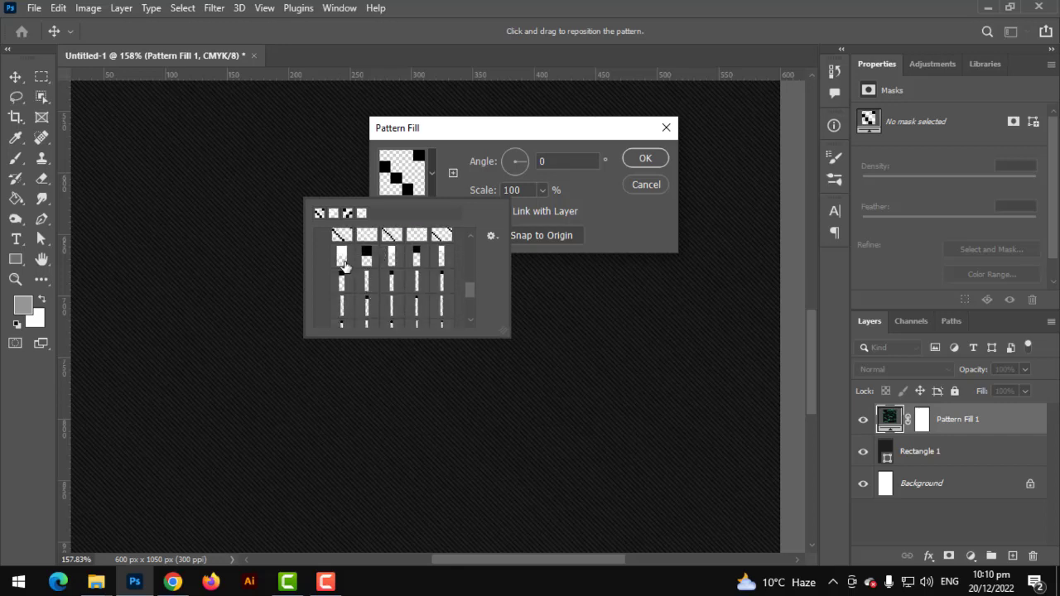
Apply the diagonal-stripe pattern as Pattern Fill 1 and fit the card on screen
left_click(342, 258)
left_click(367, 258)
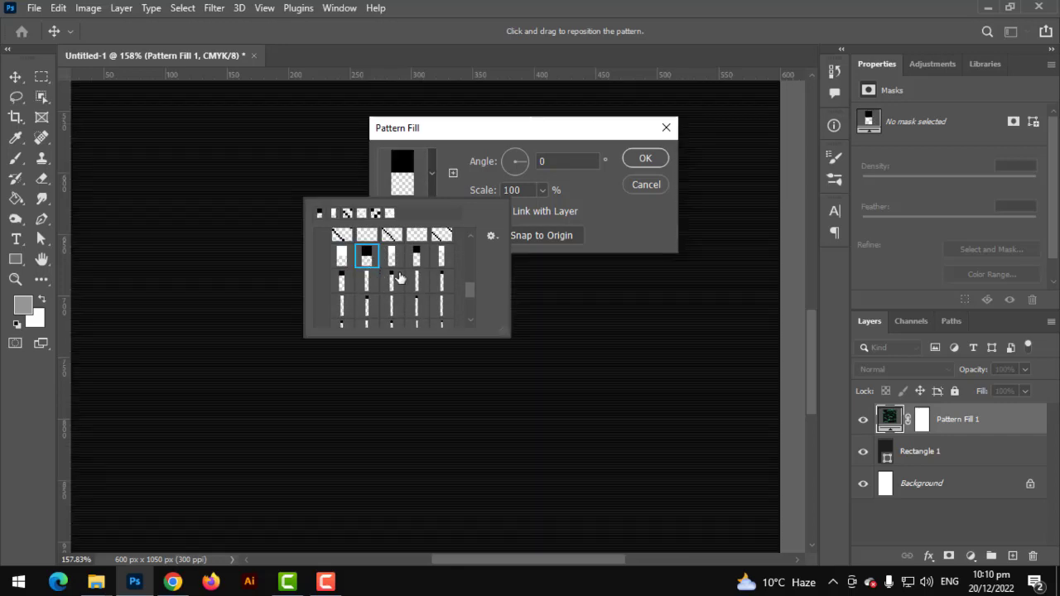
scroll(441, 279, "up", 1)
left_click(441, 243)
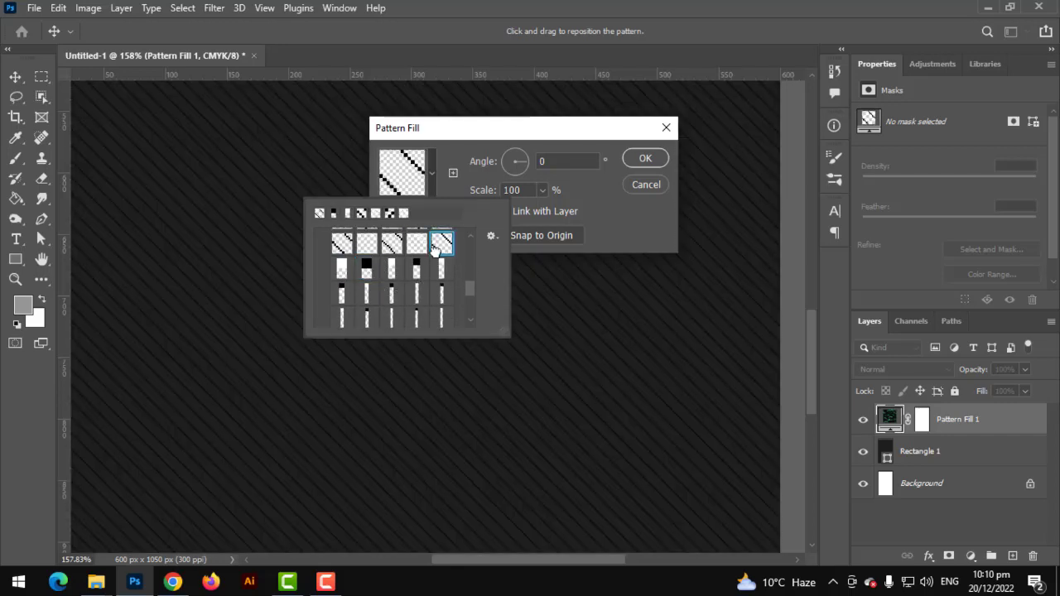
left_click(630, 166)
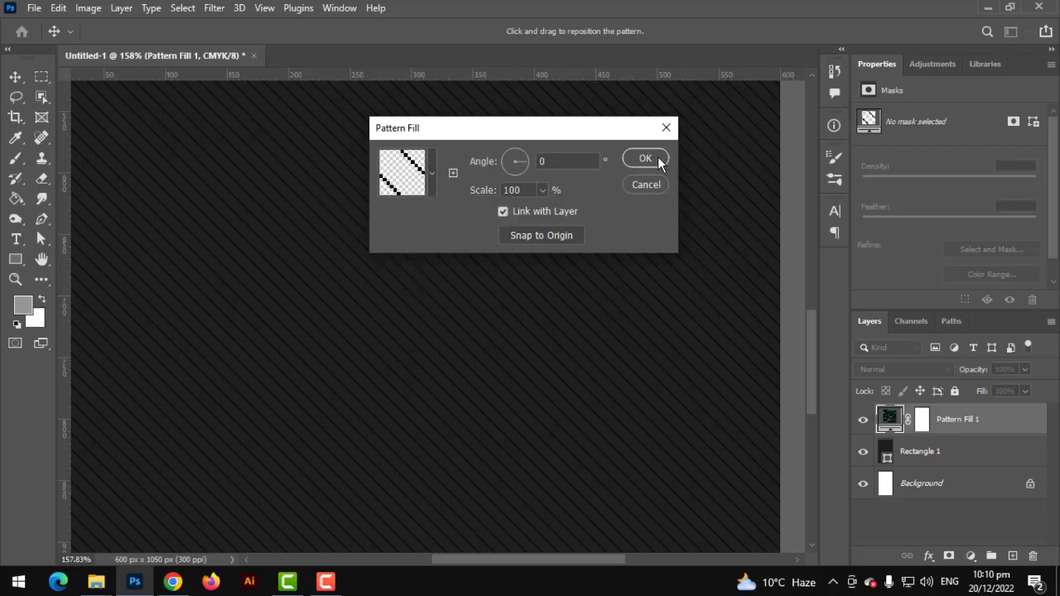
left_click(658, 158)
key("ctrl+0")
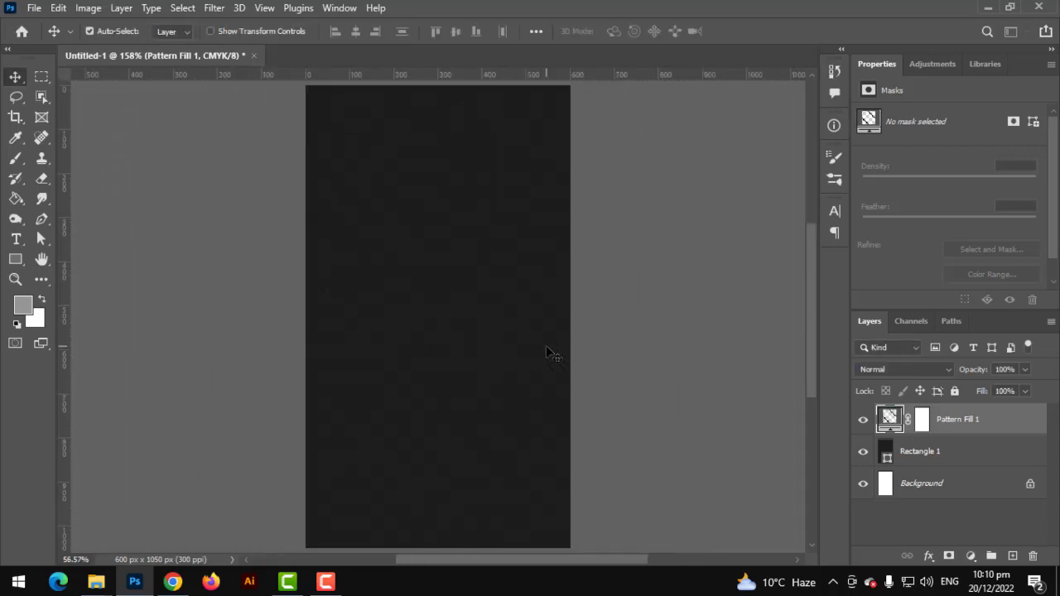
scroll(540, 351, "down", 2)
scroll(534, 359, "up", 4)
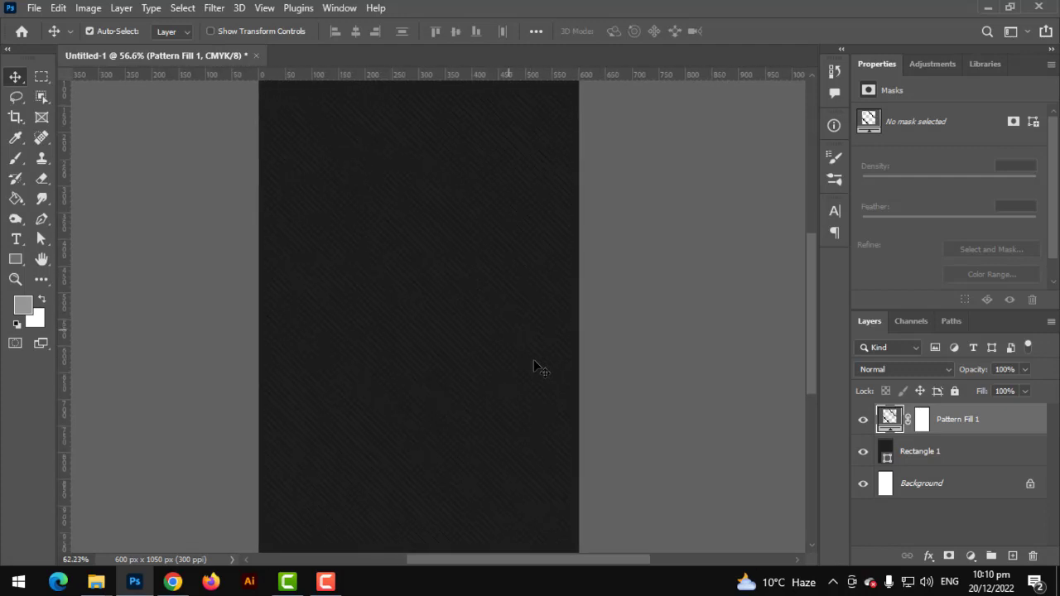
scroll(533, 359, "up", 1)
mouse_move(527, 317)
left_mouse_down()
mouse_move(554, 390)
mouse_move(544, 307)
mouse_move(545, 317)
left_mouse_up()
scroll(553, 390, "down", 4)
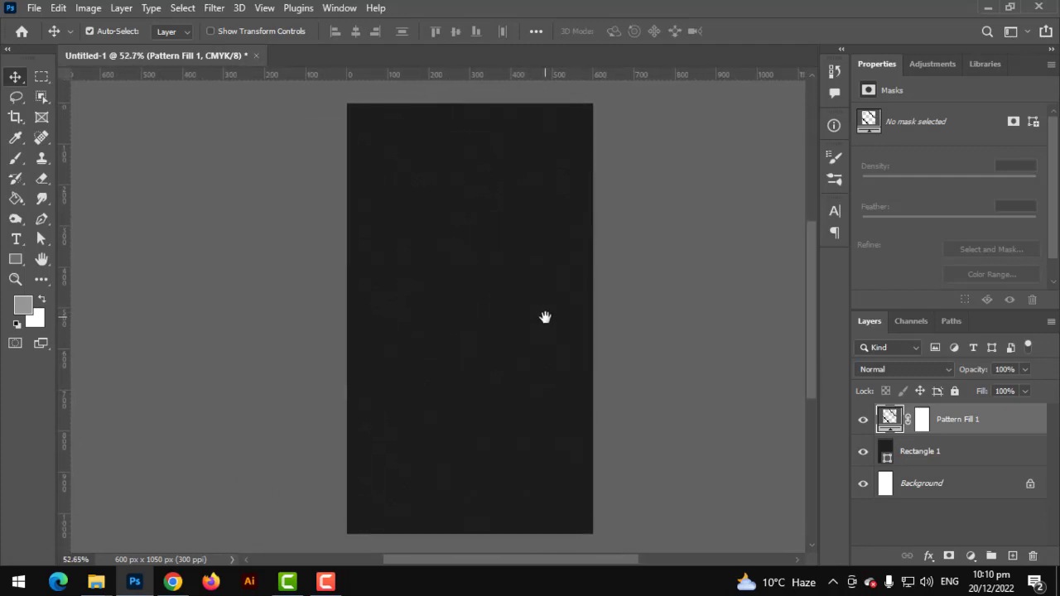
scroll(545, 317, "down", 2)
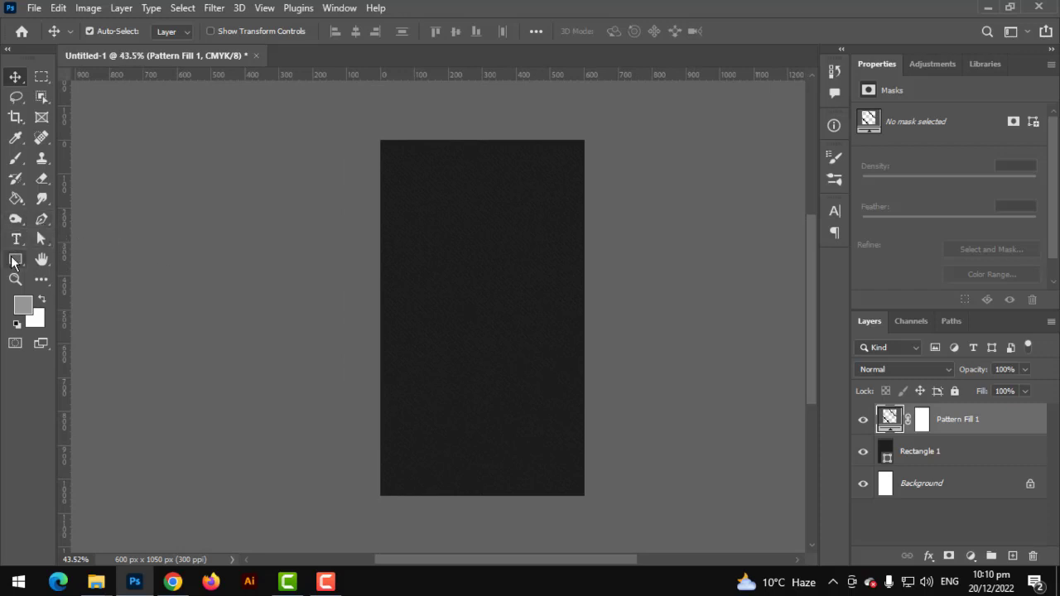
Draw a wide Rectangle 2 band across the card's middle filled with dark grey 414141
left_click(11, 263)
left_click(83, 256)
left_click_drag(235, 233, 712, 398)
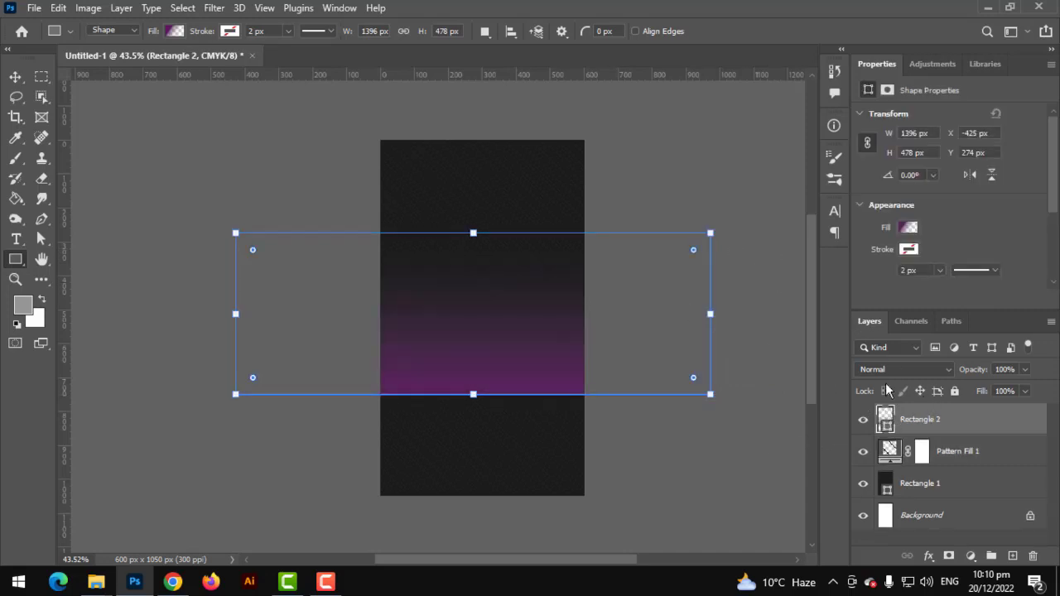
left_click(907, 228)
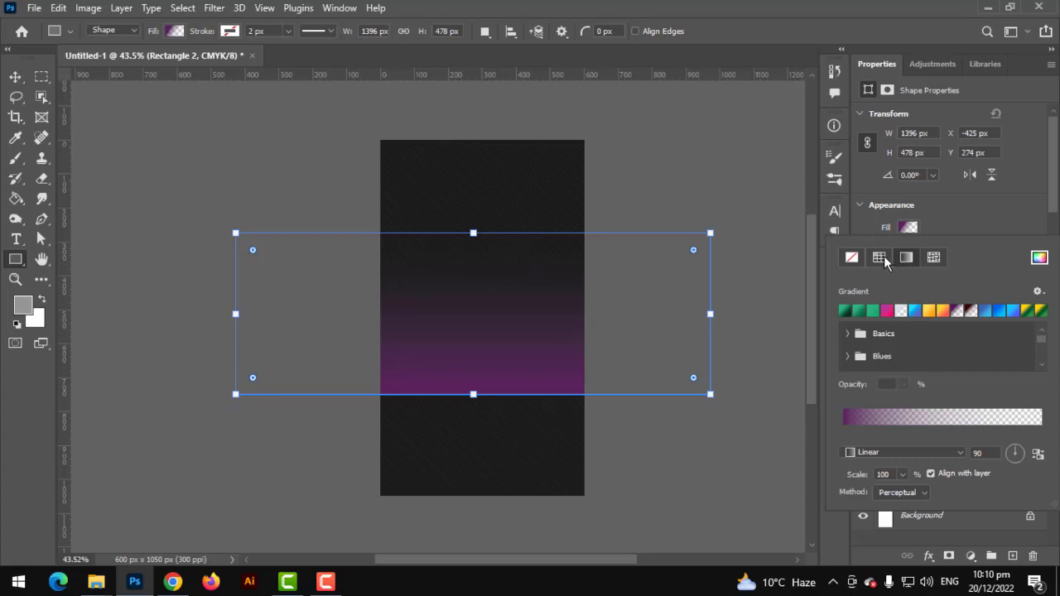
left_click(881, 256)
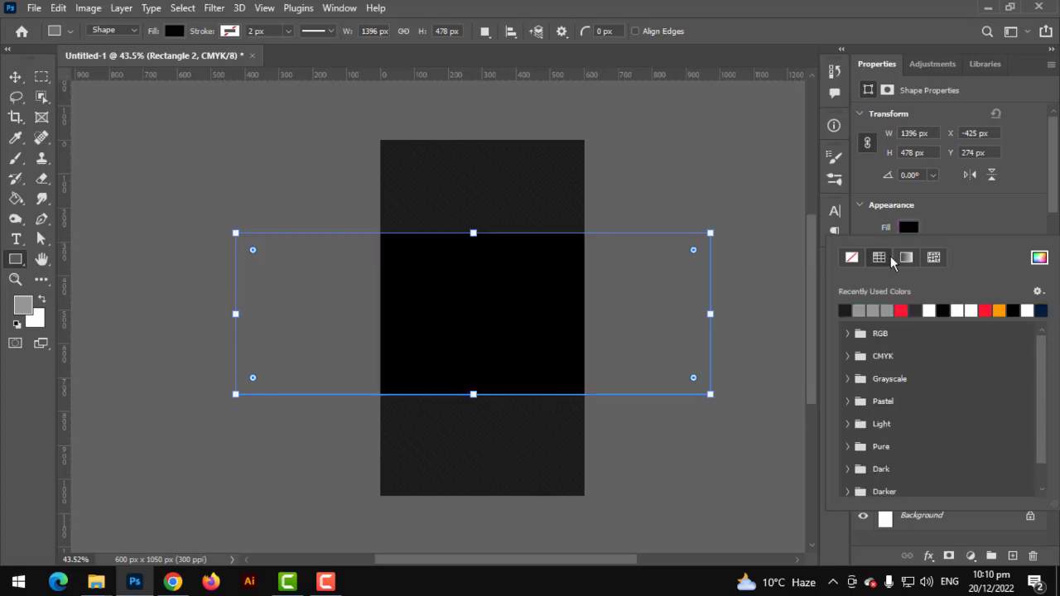
left_click(1038, 257)
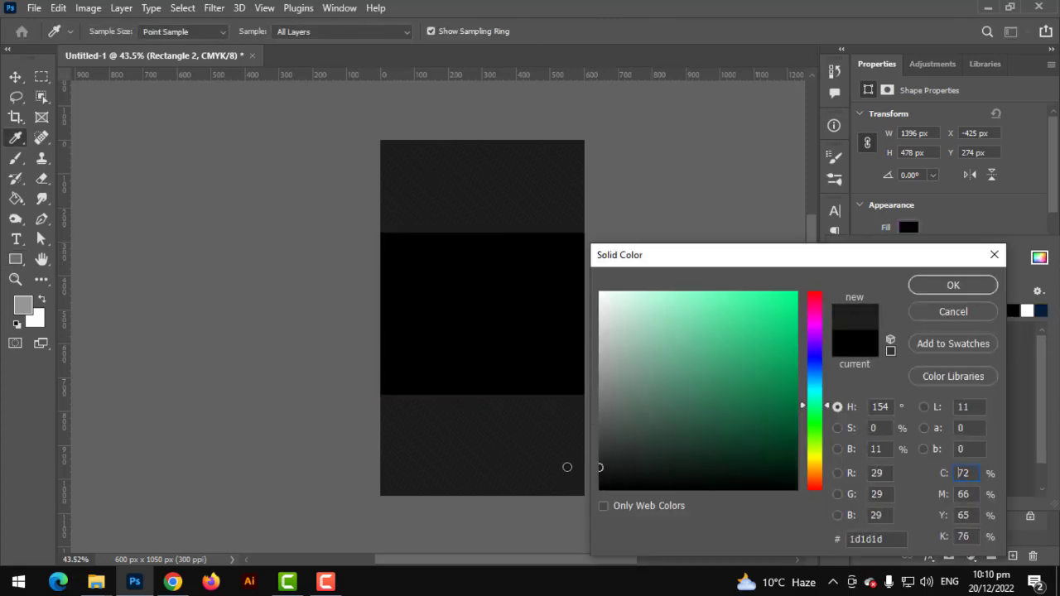
left_click_drag(563, 427, 556, 440)
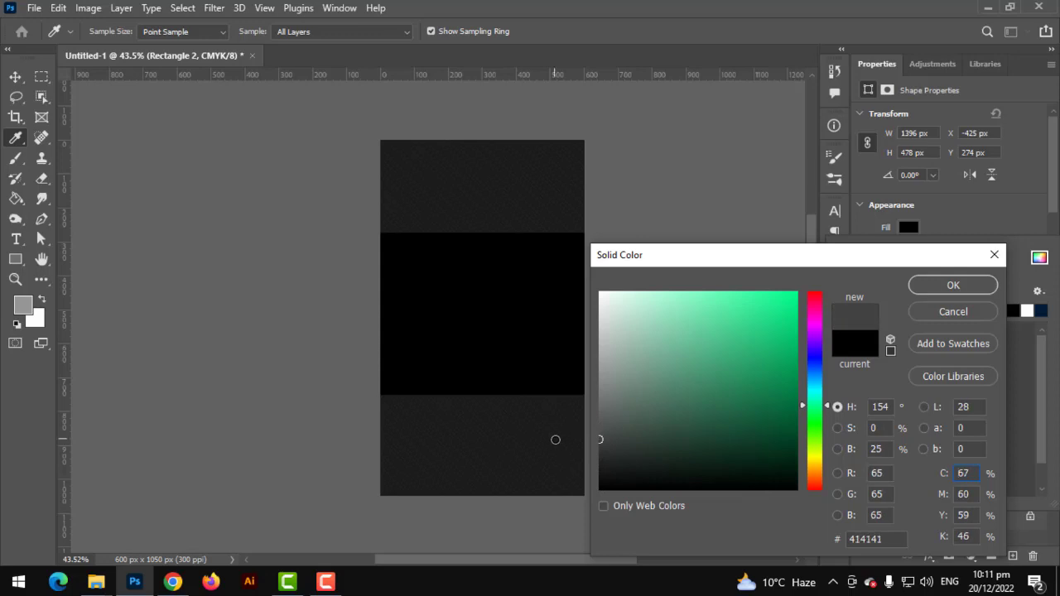
left_click(933, 286)
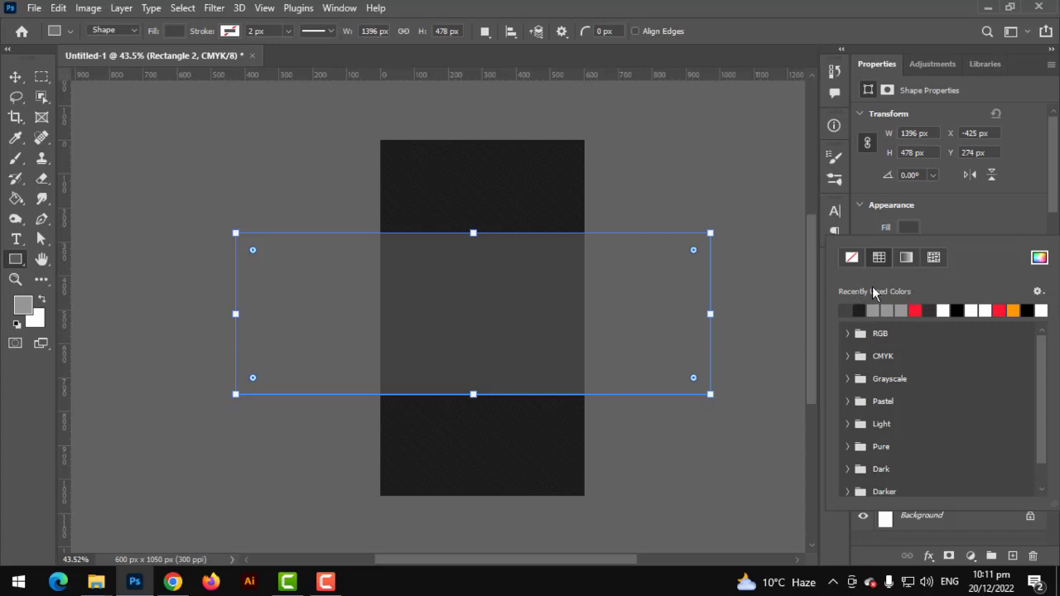
Resample the card's dark grey for the band and tilt it to a steep diagonal
left_click(1027, 259)
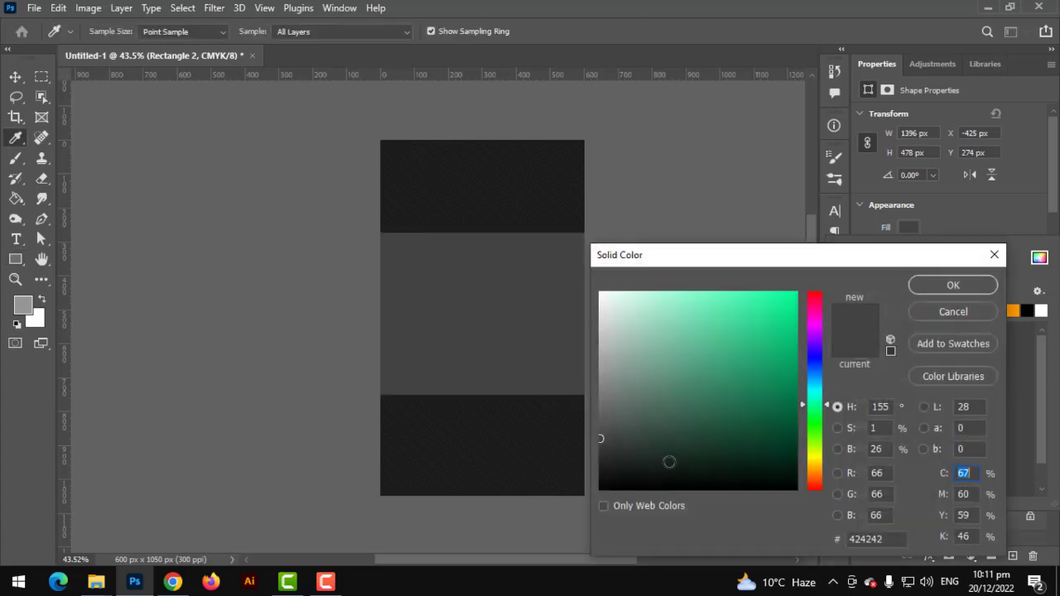
left_click(572, 456)
left_click(936, 285)
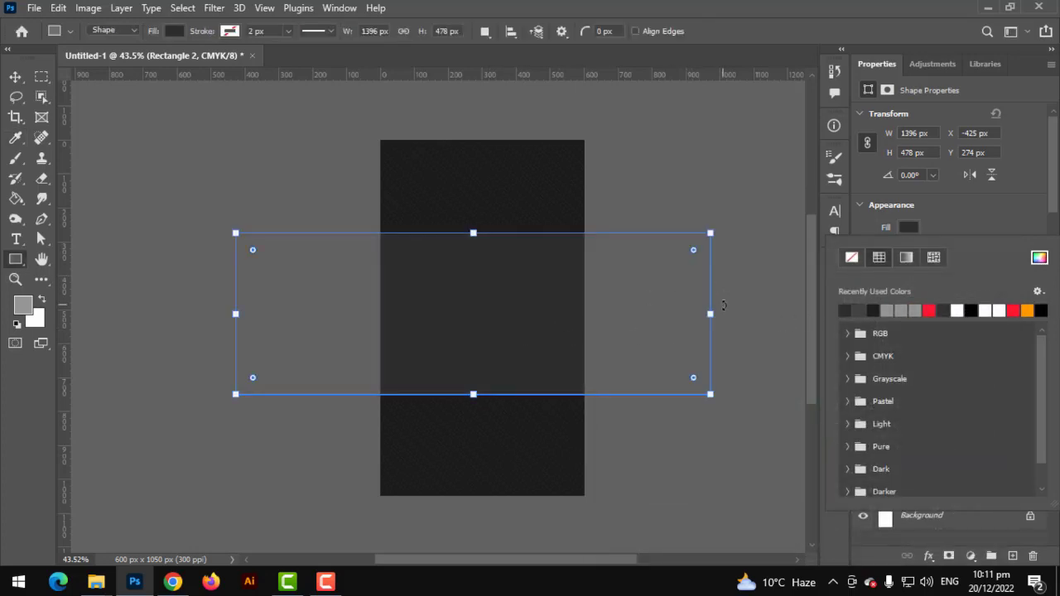
left_click(724, 305)
left_click_drag(632, 177, 576, 186)
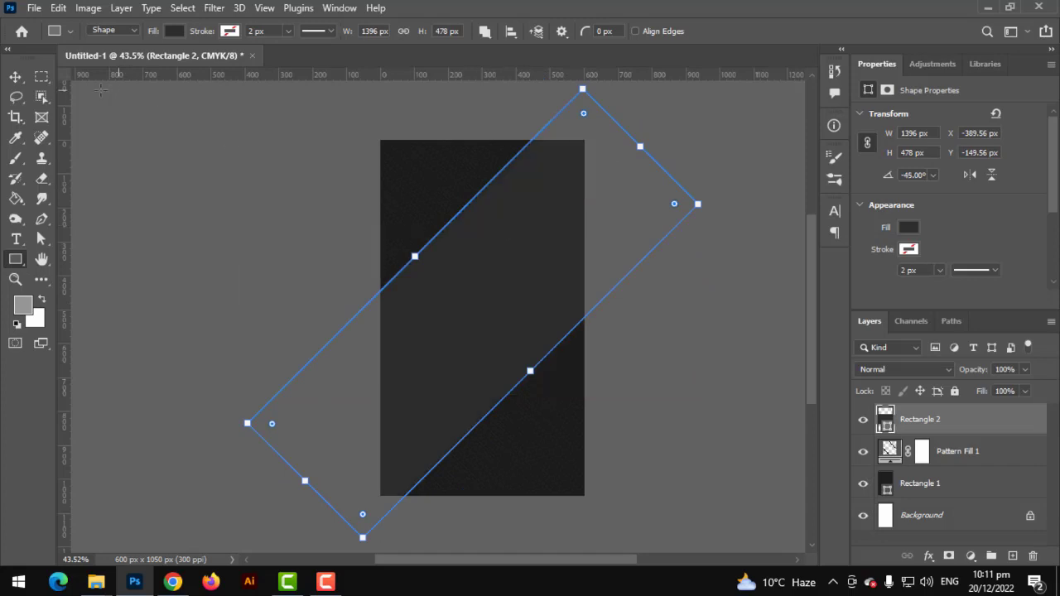
Move the -45° Rectangle 2 band across the card's top-left corner
left_click(16, 77)
left_click_drag(466, 315, 340, 178)
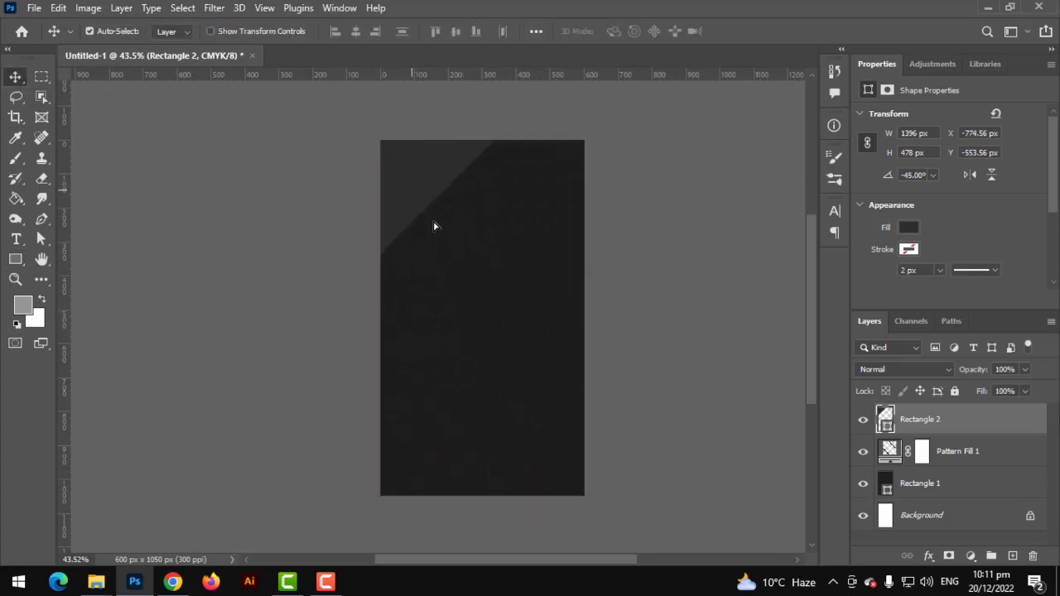
left_click_drag(433, 226, 624, 531)
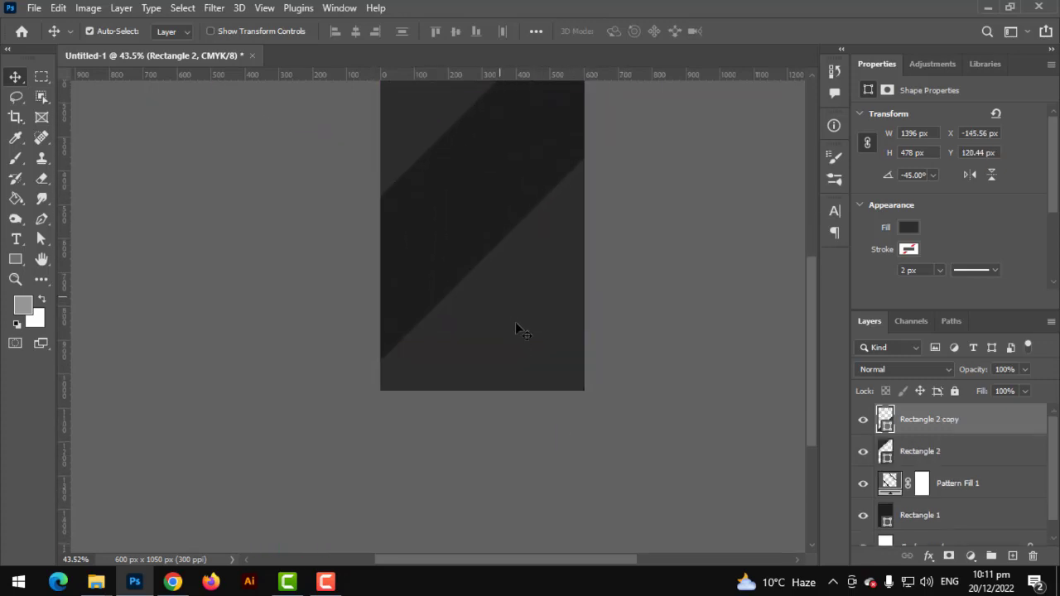
Place a duplicate band toward the bottom-right and nudge it slightly lower
left_click_drag(498, 298, 525, 333)
key("space")
left_click_drag(520, 251, 509, 331)
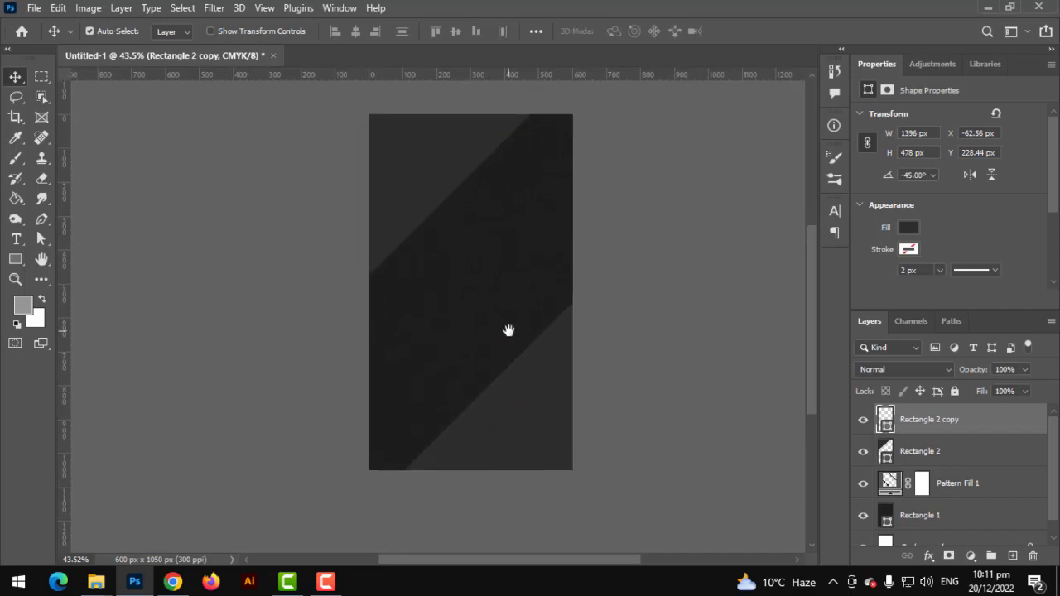
left_click_drag(534, 413, 537, 427)
scroll(519, 303, "up", 3)
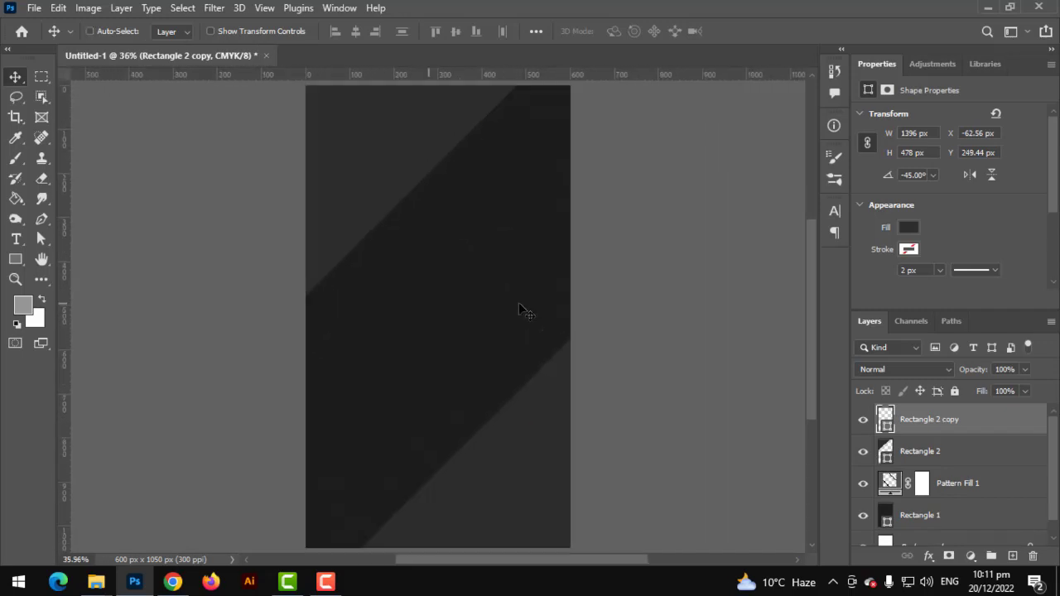
scroll(505, 330, "down", 2)
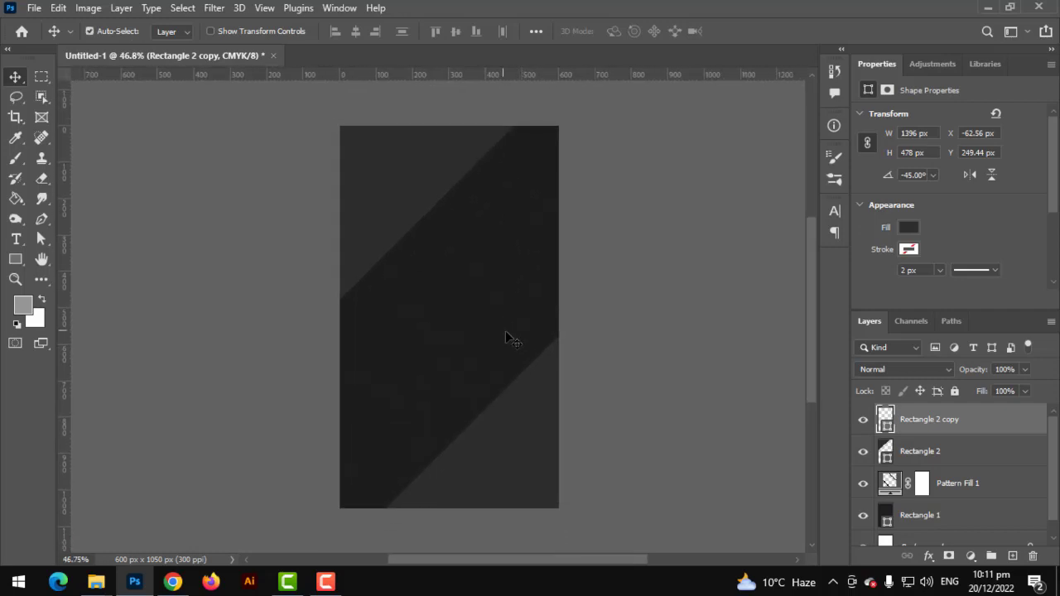
Duplicate Rectangle 2 copy, fill it red, and move it into the bottom-right corner
left_click(929, 449)
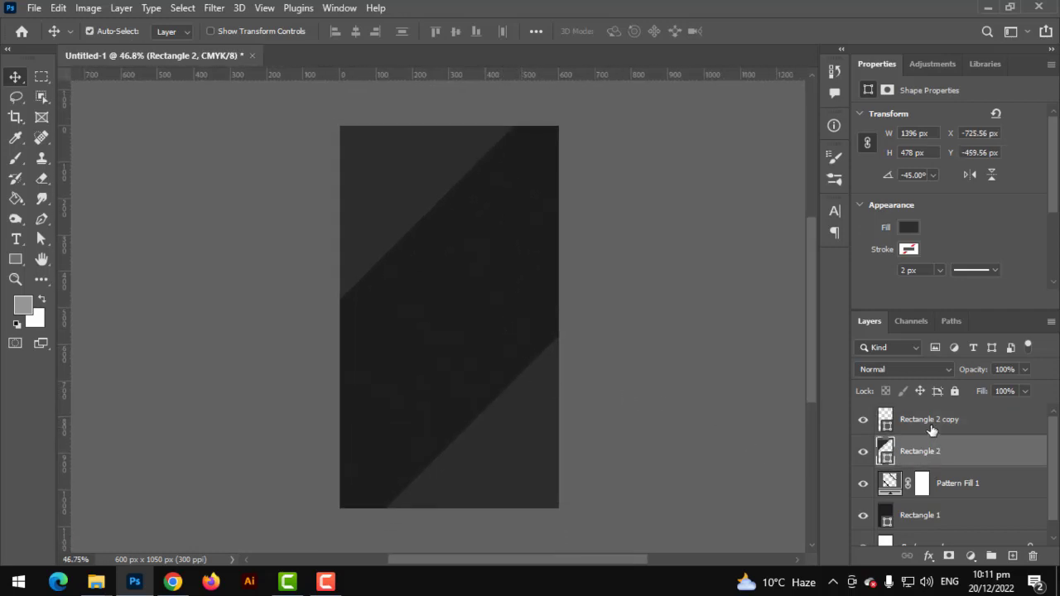
left_click(922, 422)
key("ctrl+j")
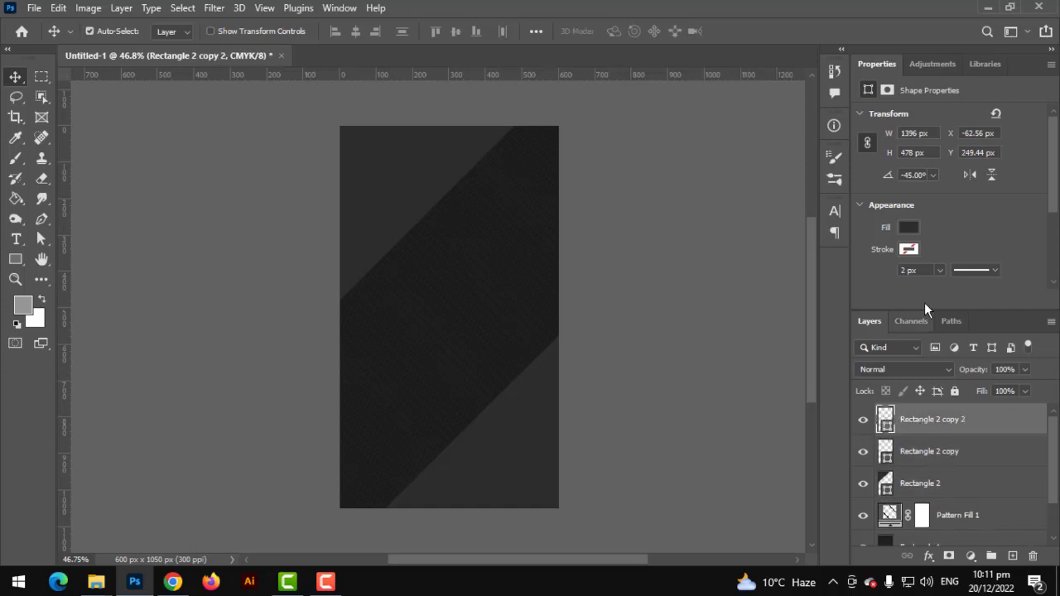
left_click(907, 228)
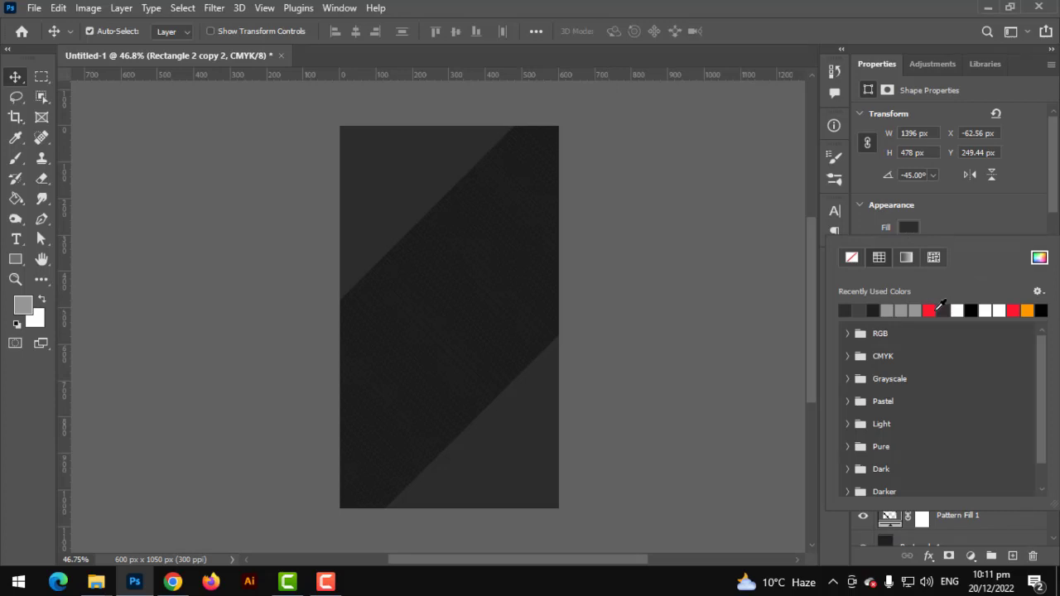
left_click(531, 407)
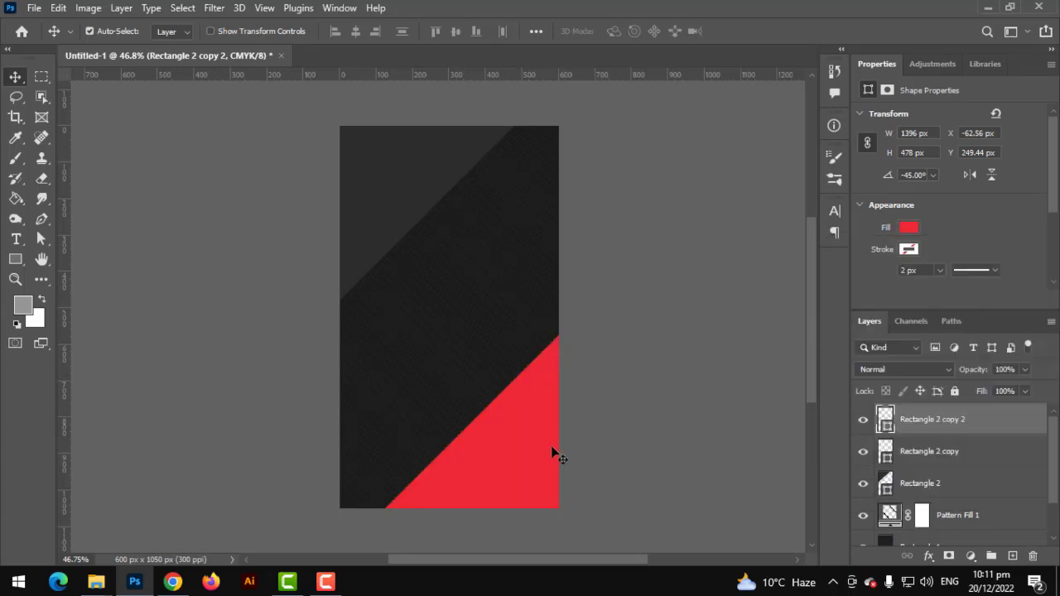
left_click_drag(551, 454, 351, 124)
scroll(595, 260, "up", 1)
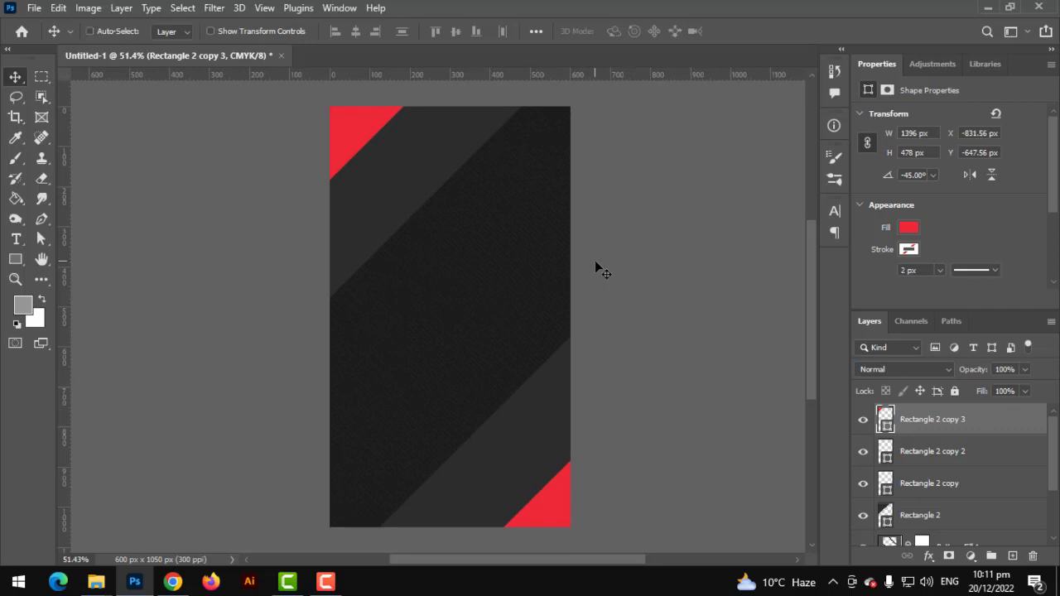
scroll(594, 260, "up", 1)
scroll(598, 263, "down", 1)
Centre the GRAPHICS FAMILY logo horizontally and vertically on the card
scroll(598, 262, "up", 1)
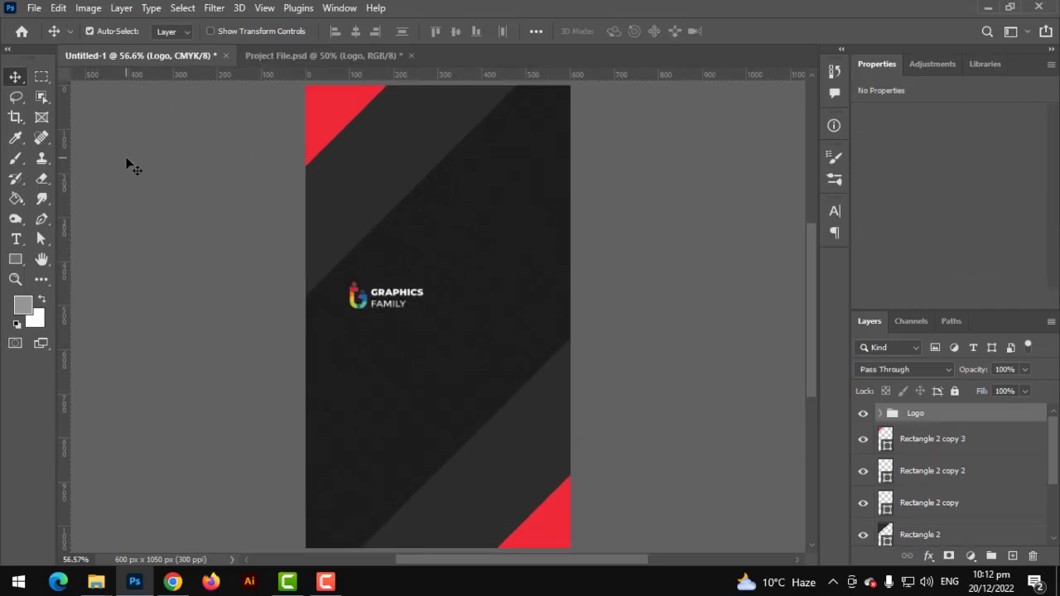
key("ctrl+a")
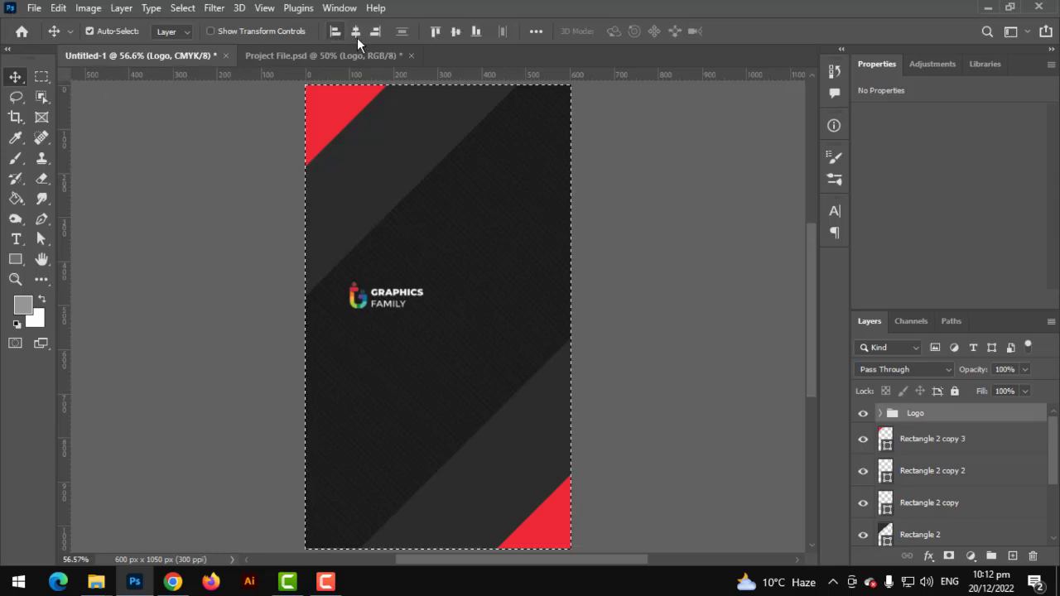
left_click(357, 33)
left_click(455, 33)
key("ctrl+d")
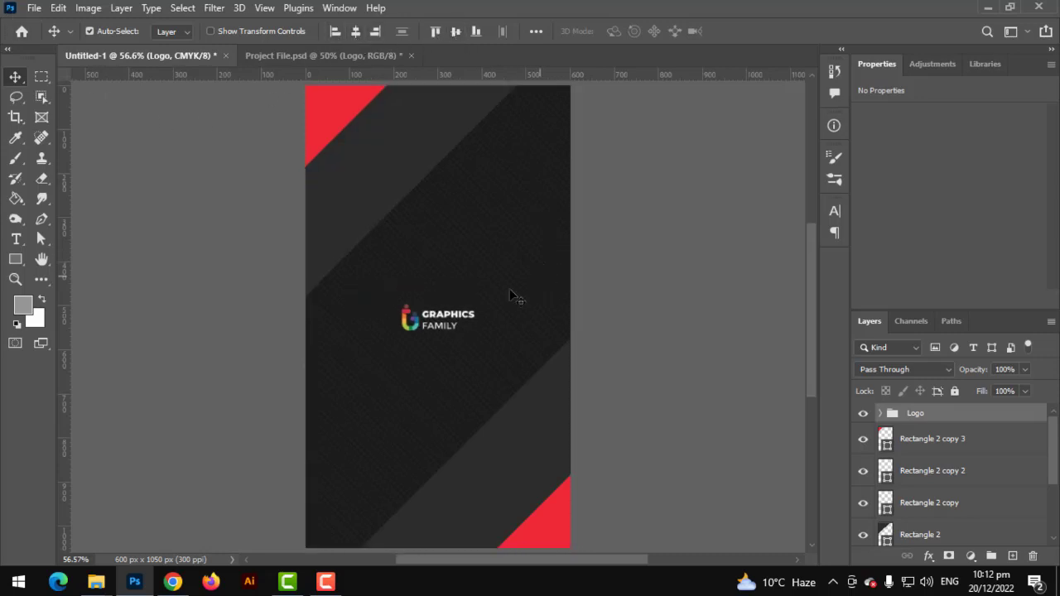
Scale the logo up to about 129% with two free transforms
key("ctrl+t")
left_click_drag(481, 301, 492, 297)
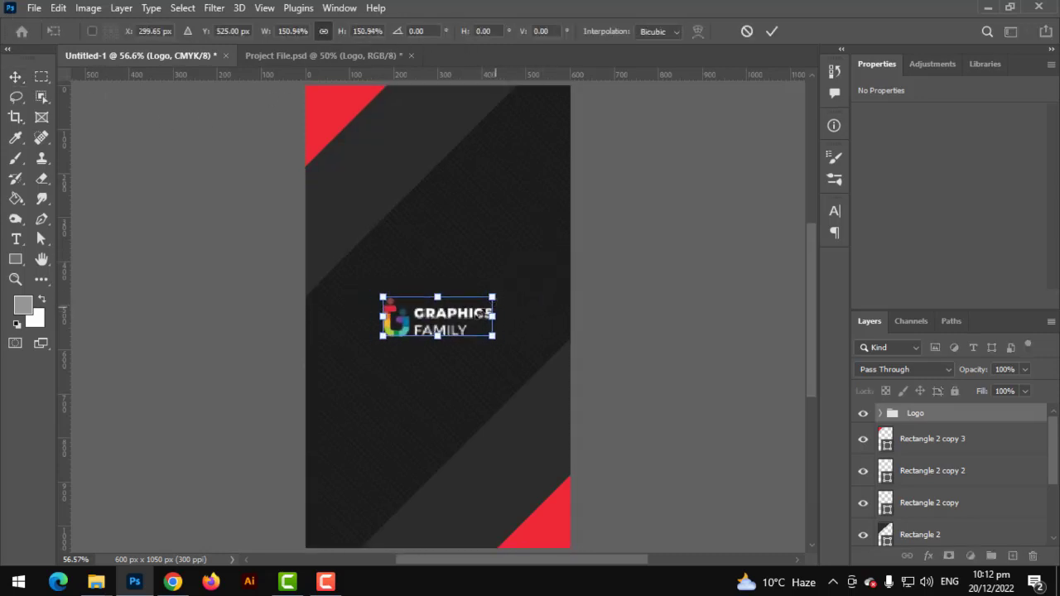
left_click_drag(477, 331, 477, 283)
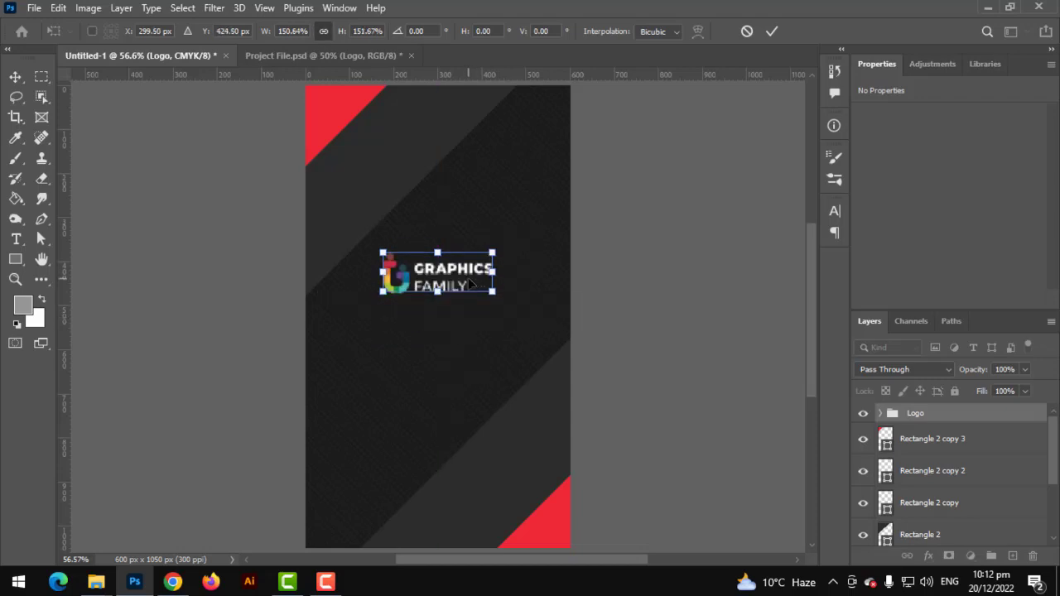
key("Return")
key("ctrl+t")
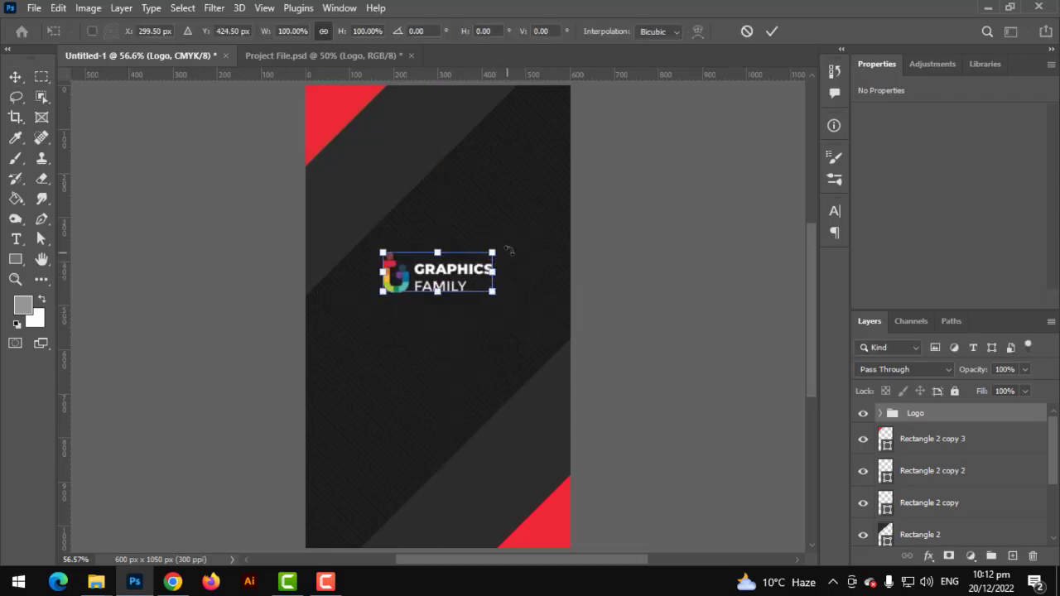
left_click_drag(497, 253, 511, 241)
key("Return")
Re-centre the enlarged logo on the card and select the bottom-right red triangle
key("ctrl+a")
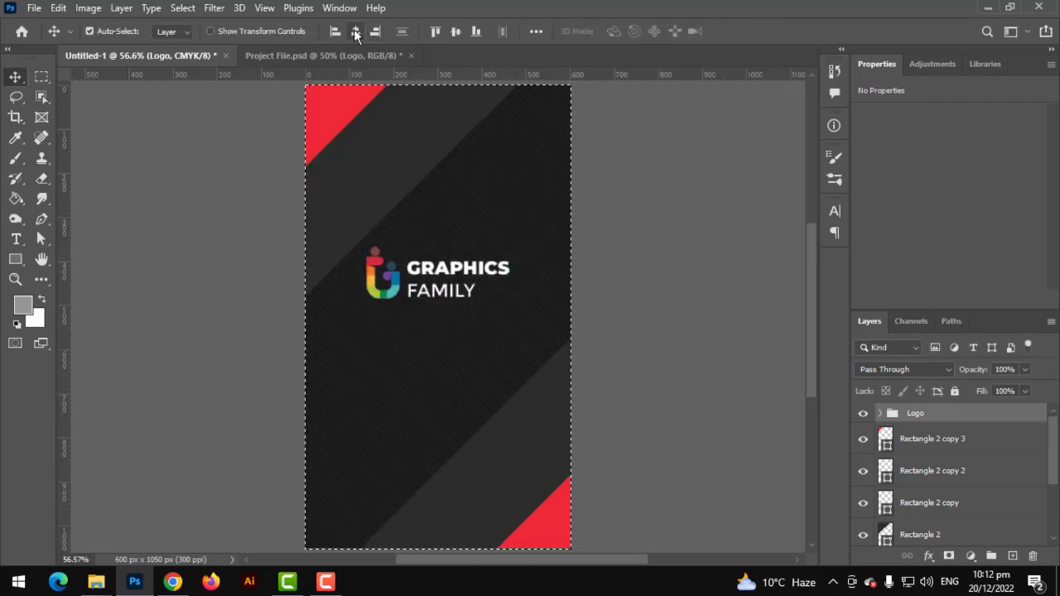
left_click(355, 30)
left_click(454, 31)
key("ctrl+d")
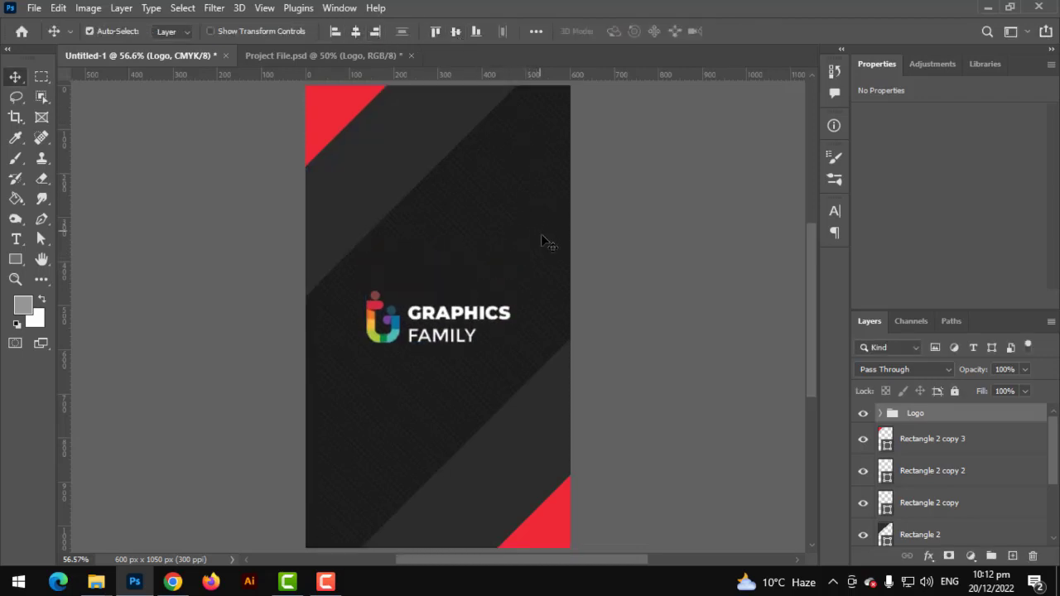
scroll(548, 273, "down", 2, "alt")
scroll(555, 282, "up", 2, "alt")
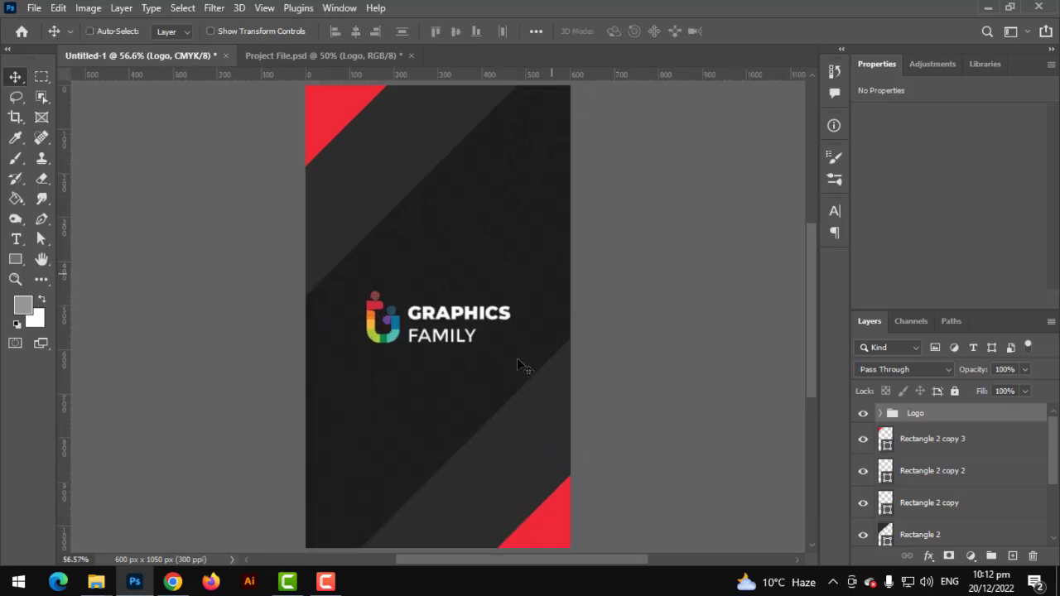
scroll(515, 404, "up", 4, "alt")
left_click_drag(516, 403, 554, 267)
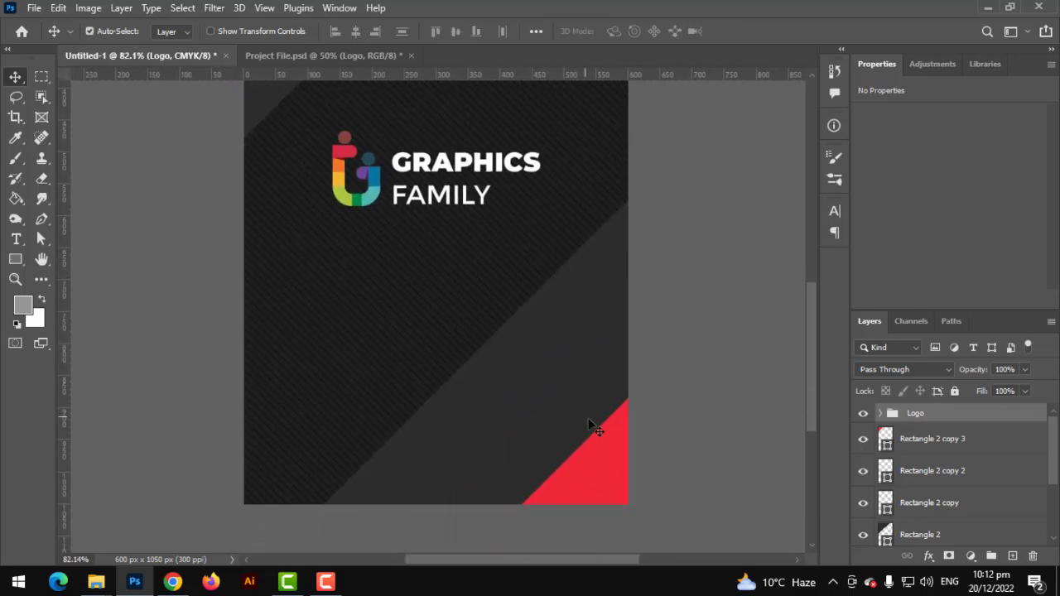
left_click(620, 438)
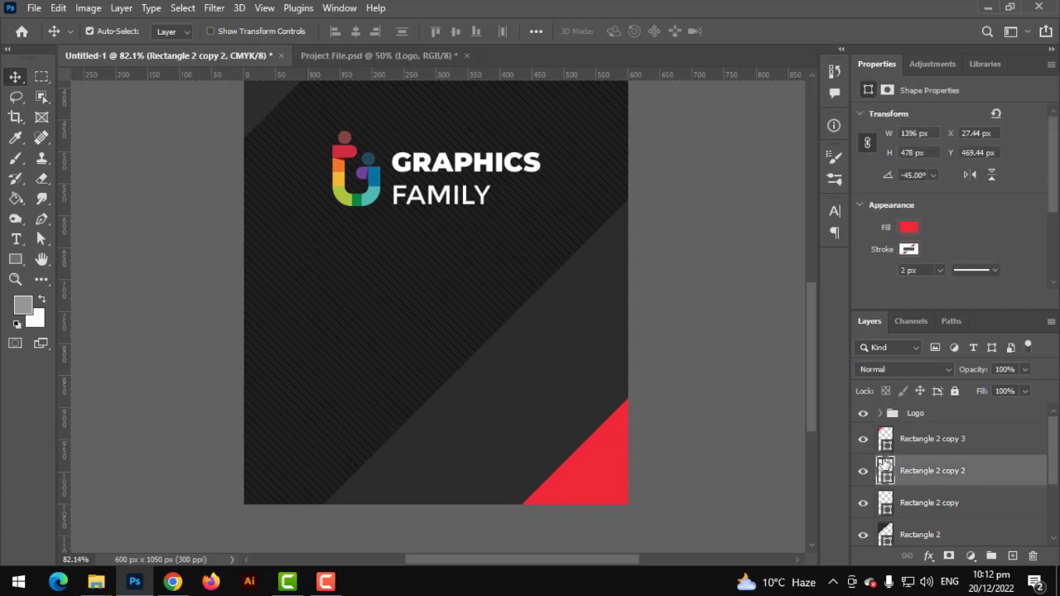
double_click(884, 466)
left_click_drag(756, 260, 813, 252)
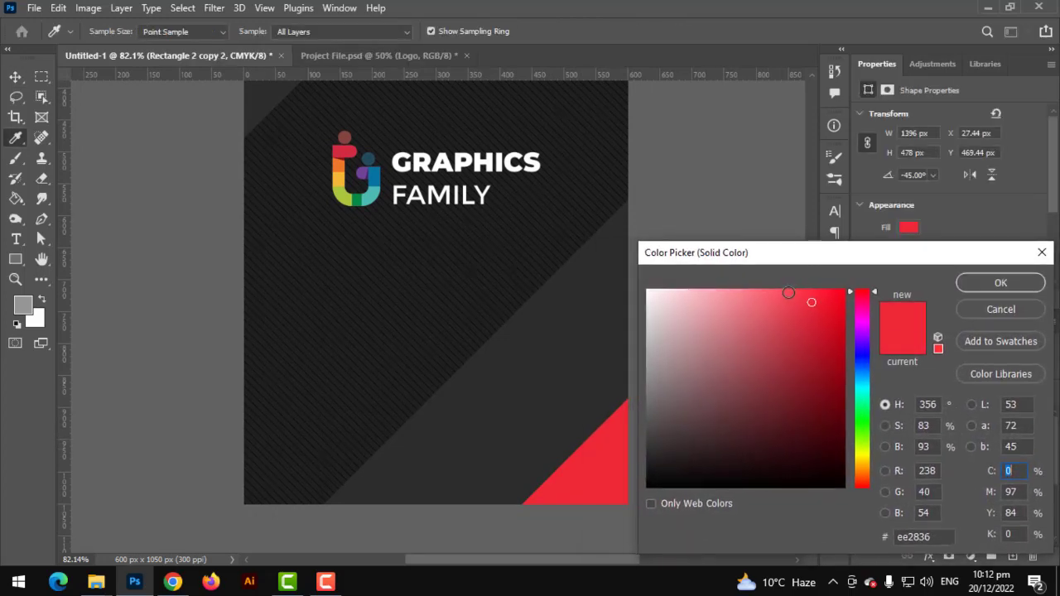
mouse_move(788, 293)
left_mouse_down()
mouse_move(786, 284)
mouse_move(801, 356)
mouse_move(795, 331)
left_mouse_up()
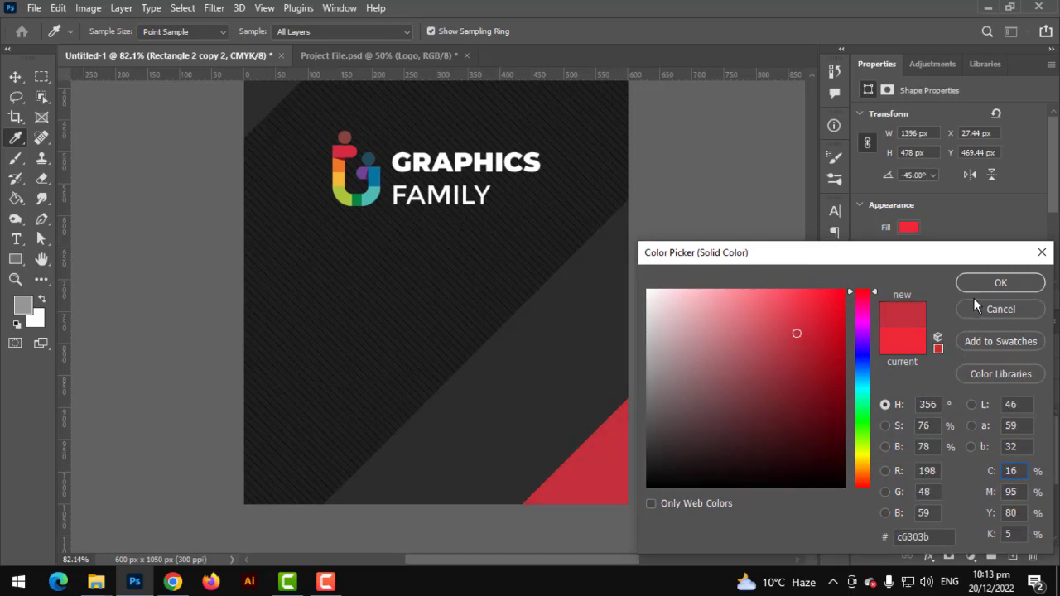
left_click(1000, 283)
scroll(595, 395, "down", 2)
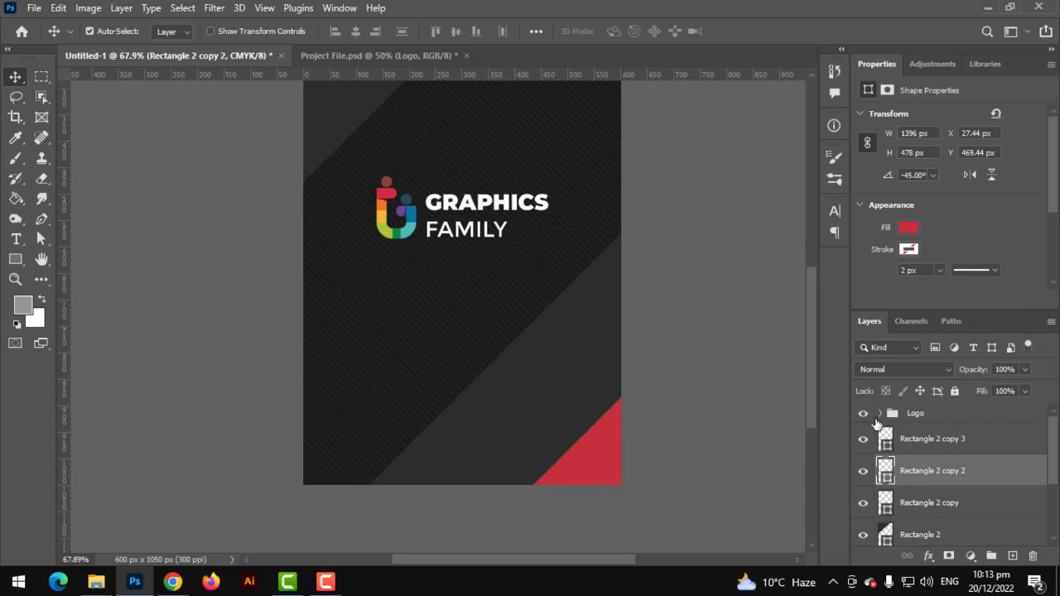
left_click(885, 437)
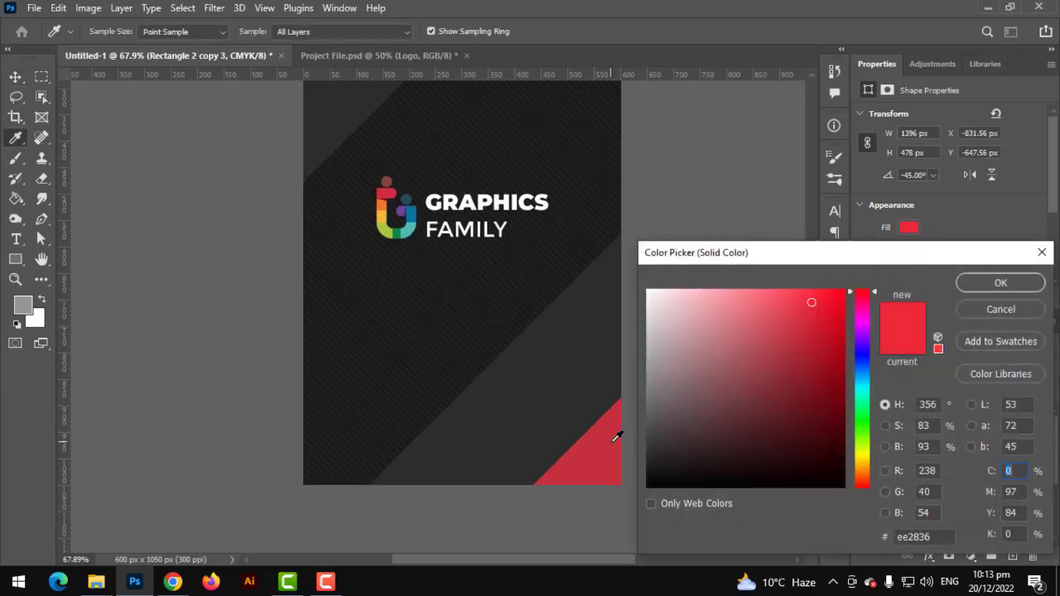
left_click(616, 440)
left_click(1000, 282)
left_click(671, 257)
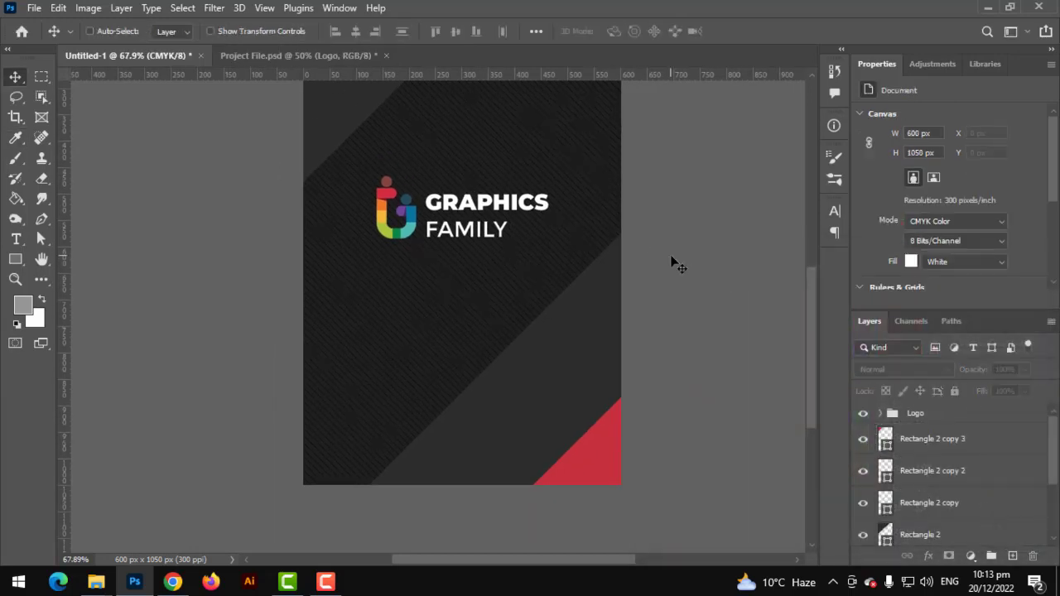
scroll(671, 257, "down", 2)
scroll(574, 384, "up", 3)
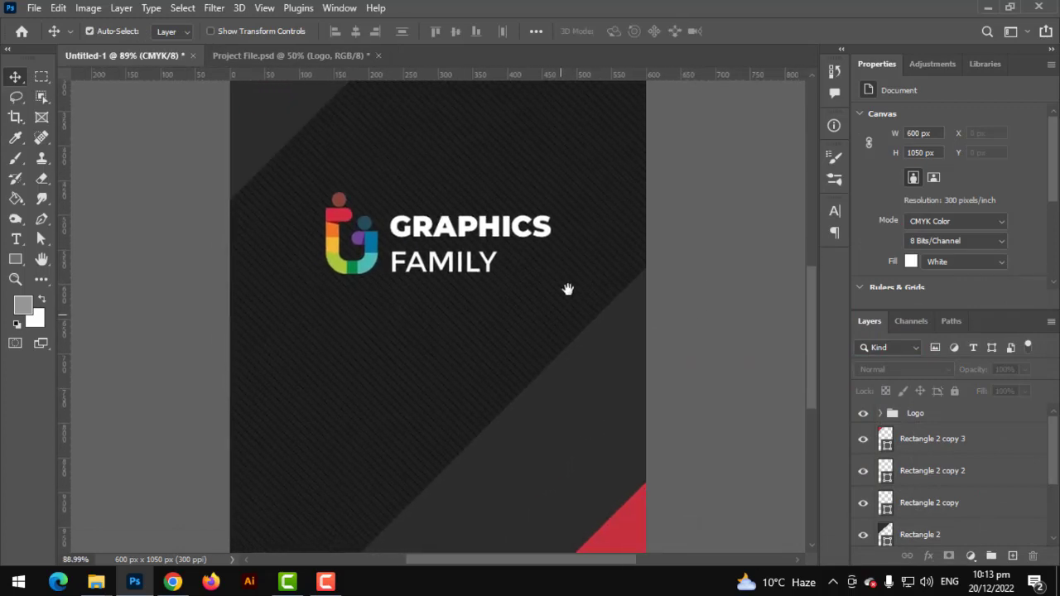
scroll(575, 279, "down", 2)
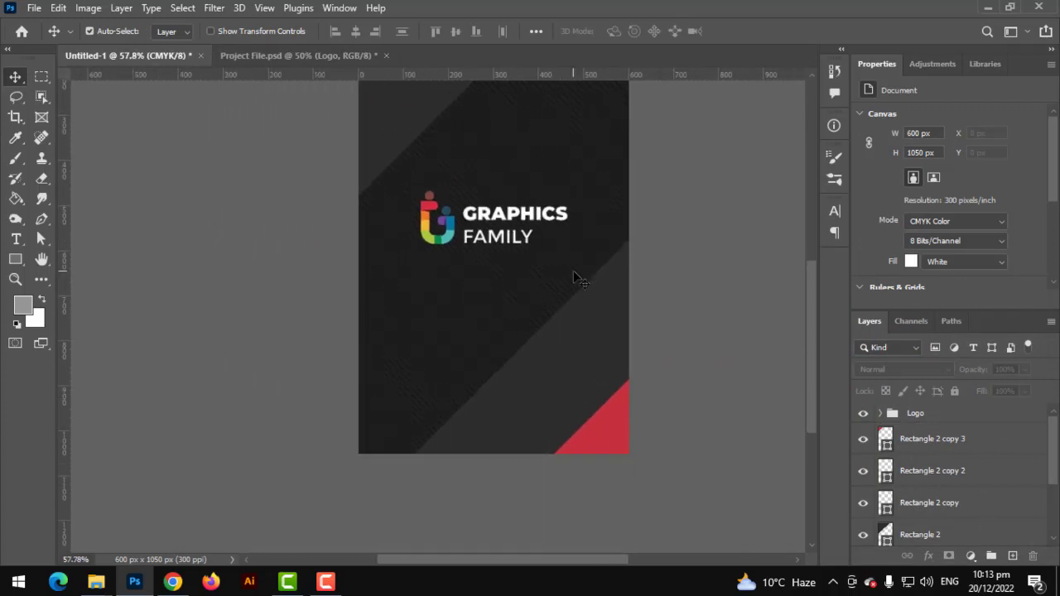
scroll(613, 270, "down", 1)
scroll(618, 273, "down", 1)
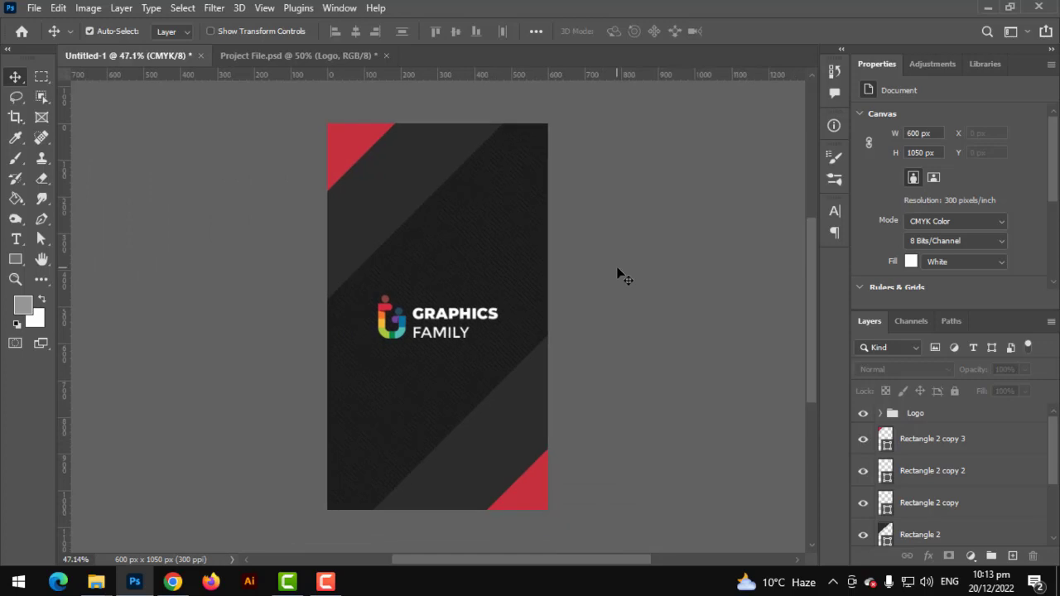
key("ctrl+plus")
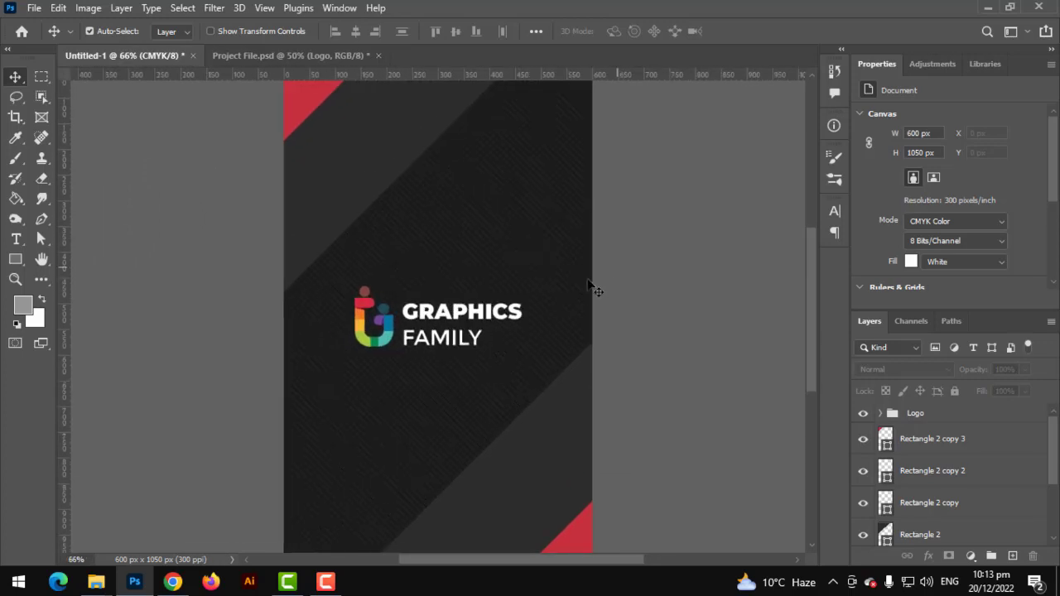
scroll(549, 298, "up", 3)
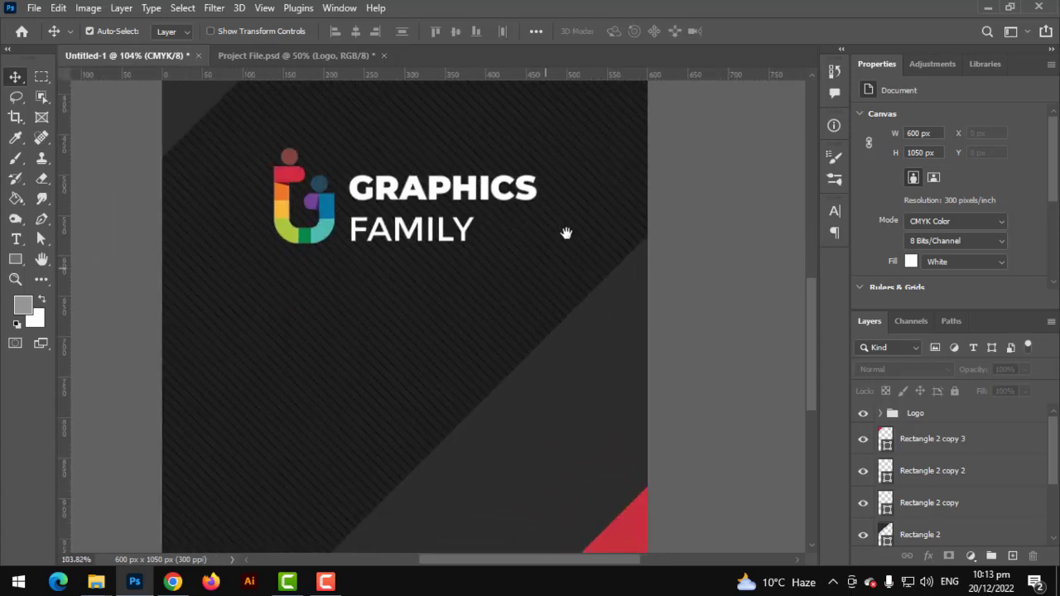
Type the line 'SEO & WEB DEVELOPMENT' near the card's bottom
left_click(16, 238)
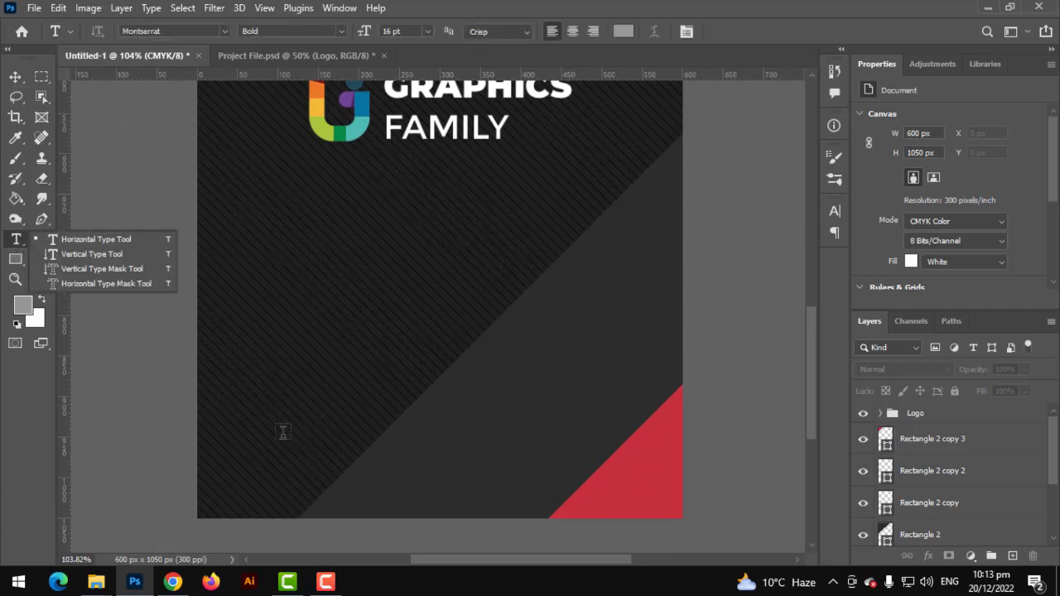
left_click(281, 443)
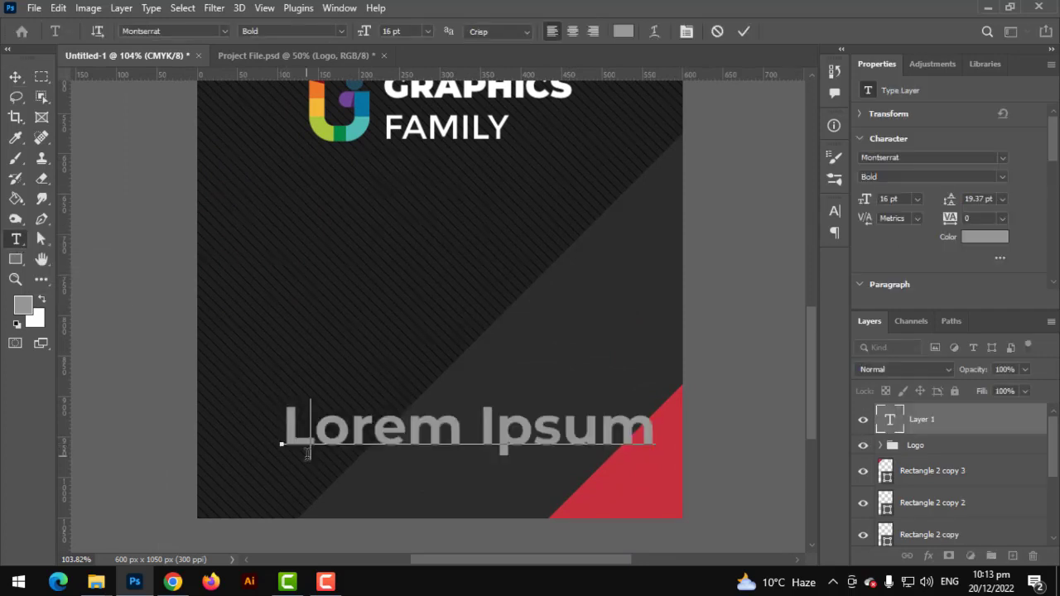
type("se")
key("BackSpace")
key("BackSpace")
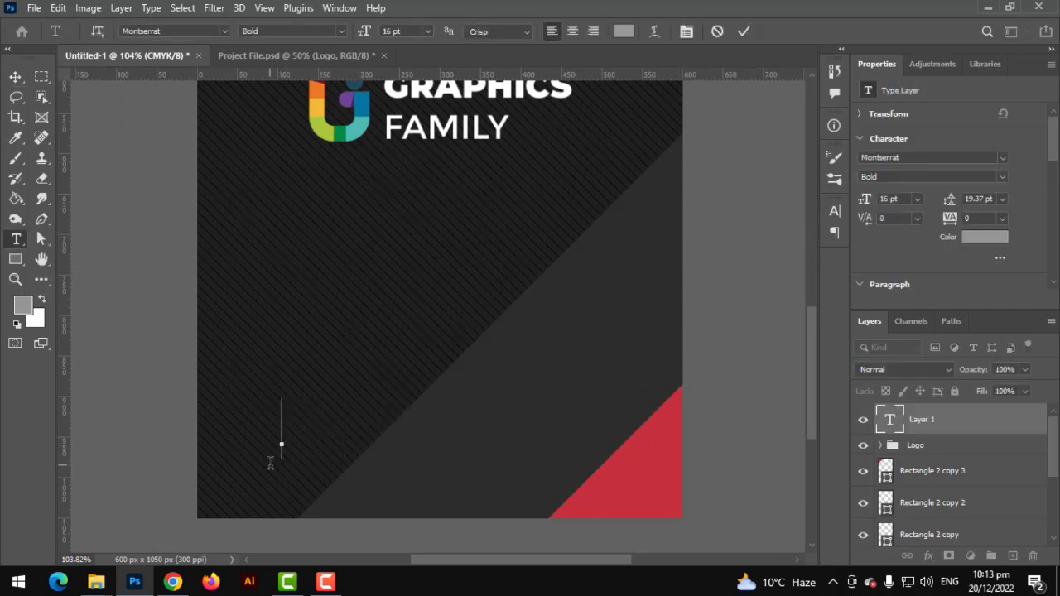
type("SEO")
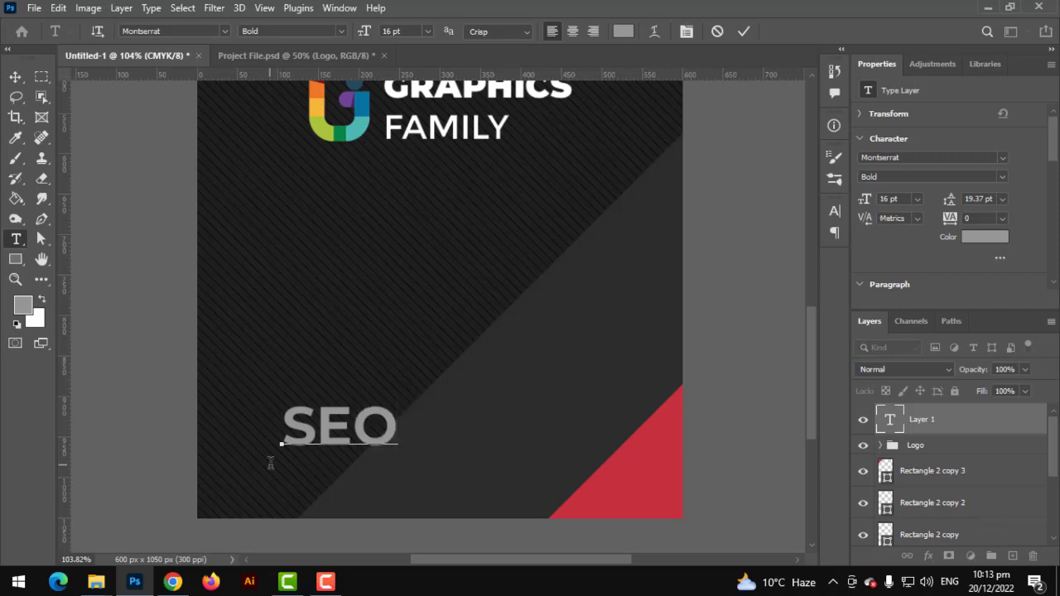
type(" & WED")
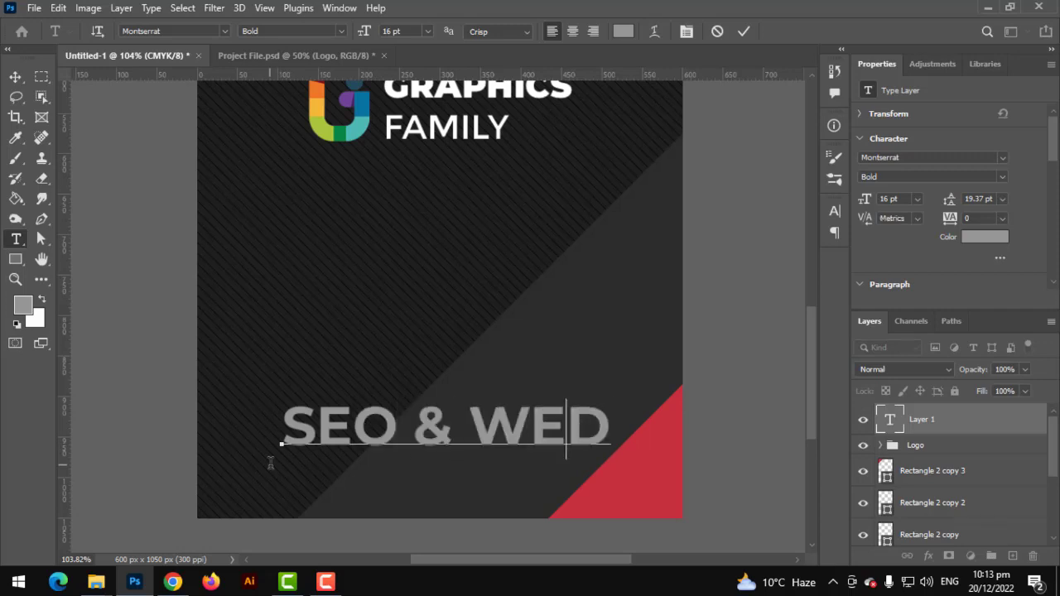
key("BackSpace")
type("B D")
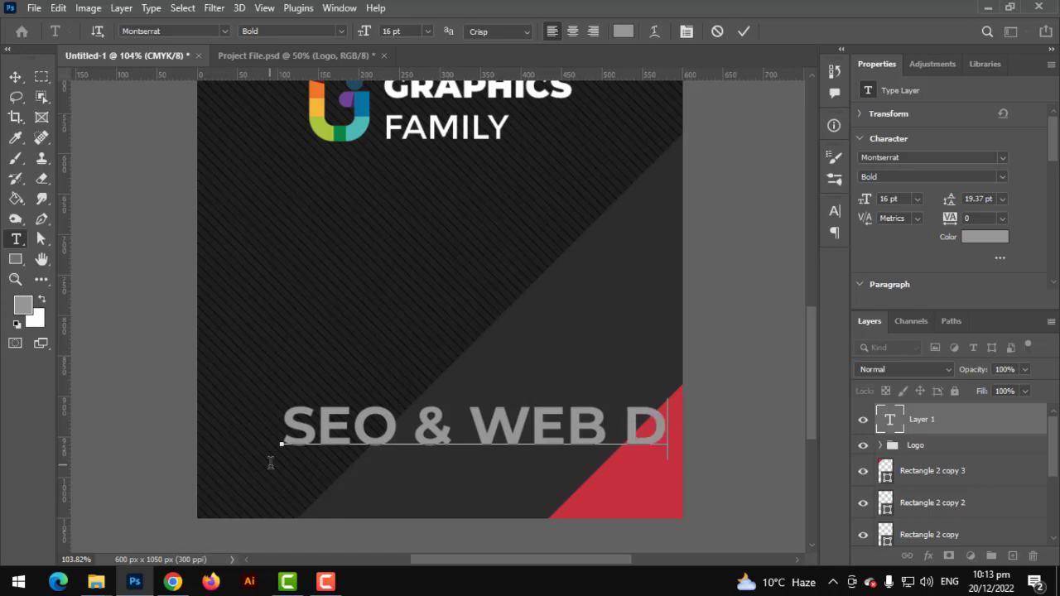
type("E")
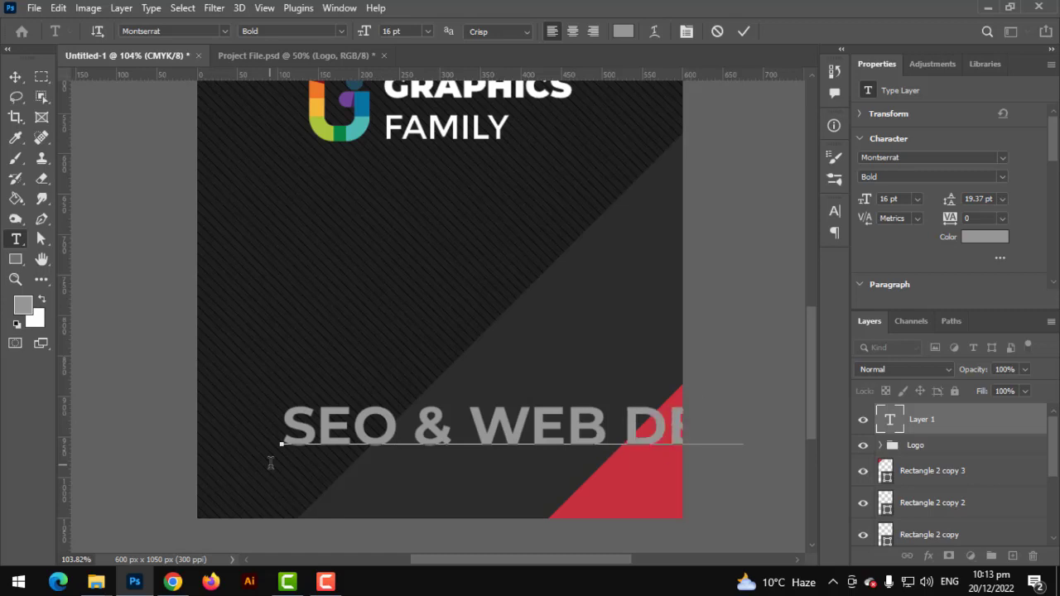
type("SEL")
Set the tagline to 8 pt in Regular weight
key("ctrl+a")
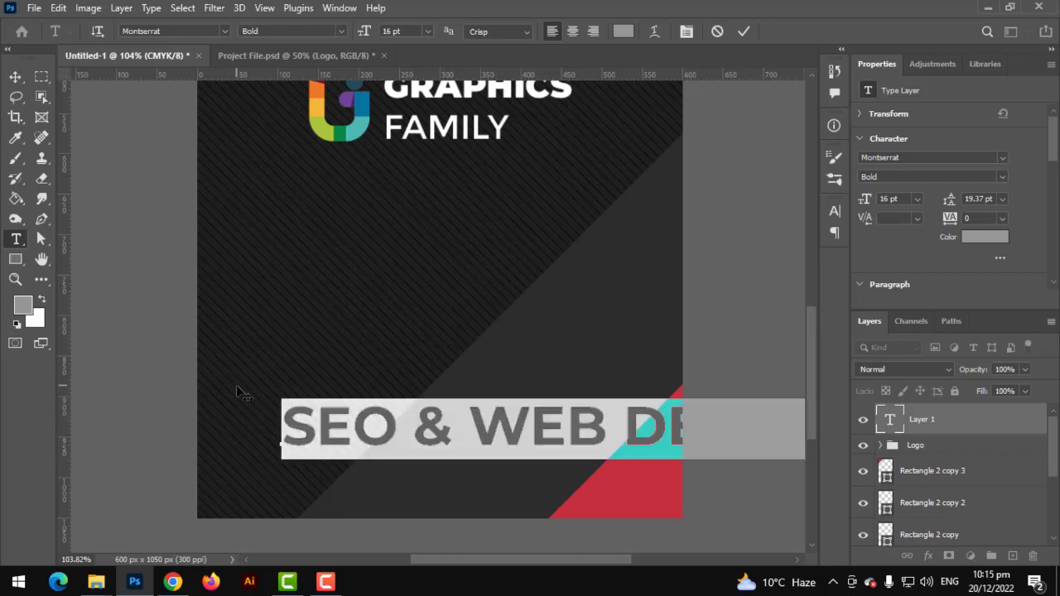
scroll(240, 393, "down", 3)
left_click_drag(367, 31, 349, 33)
scroll(393, 323, "up", 2)
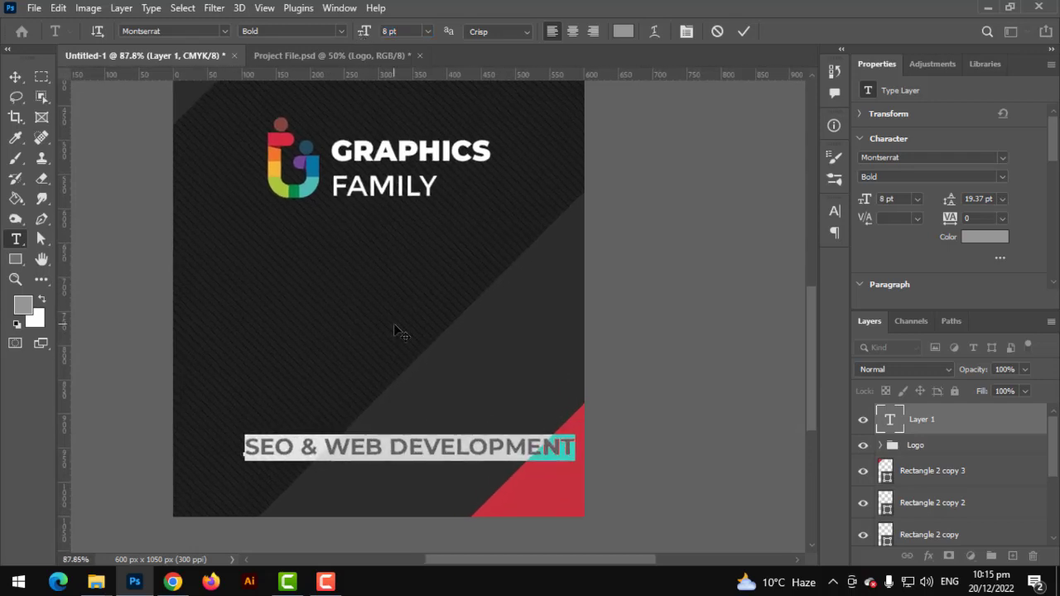
triple_click(441, 447)
left_click(340, 31)
left_click(331, 132)
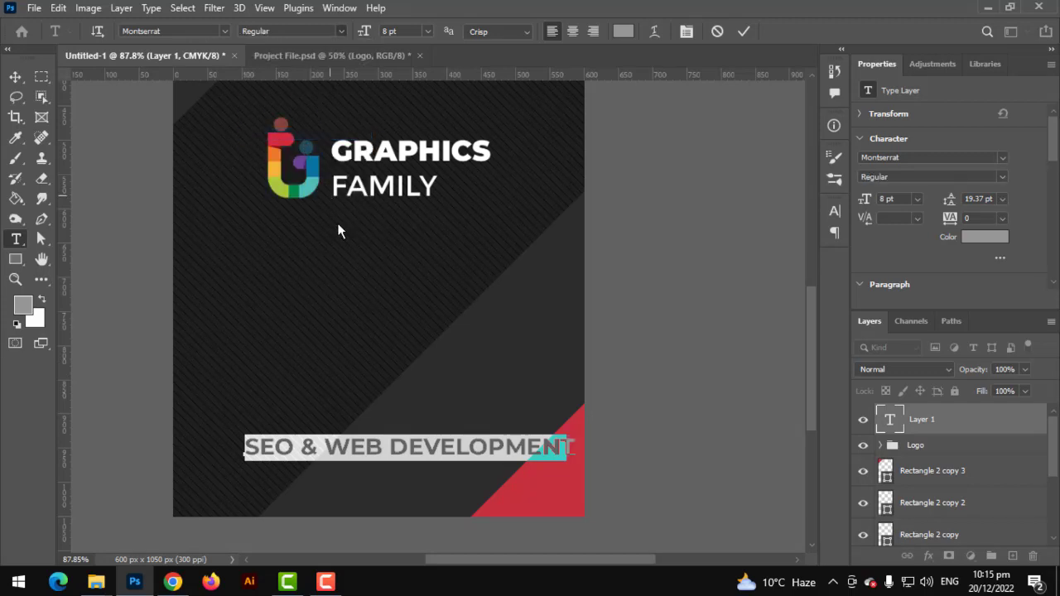
Colour the tagline white and change its weight to Montserrat Medium
left_click(621, 31)
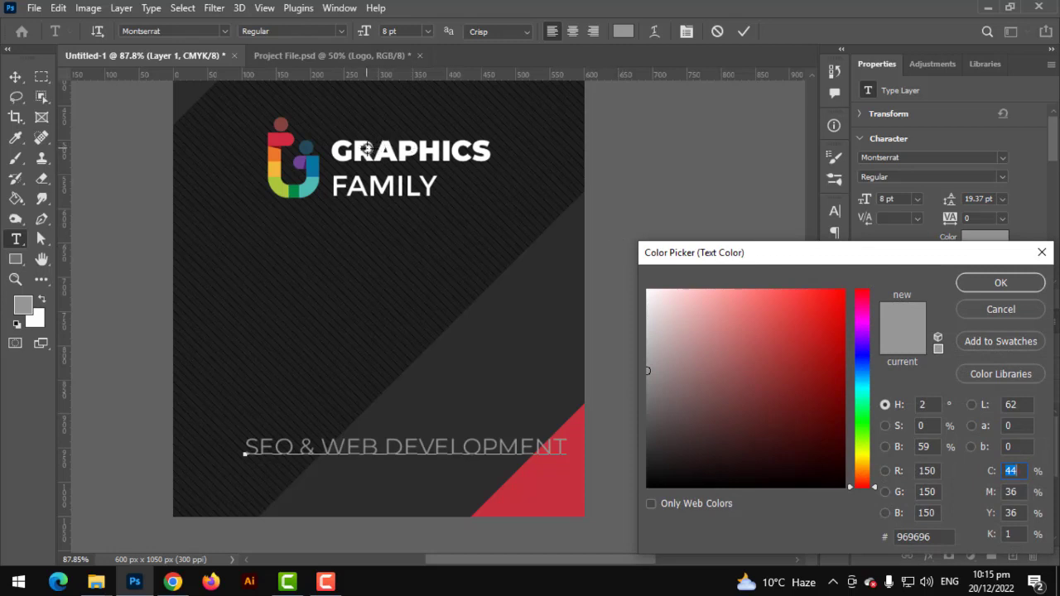
left_click(367, 149)
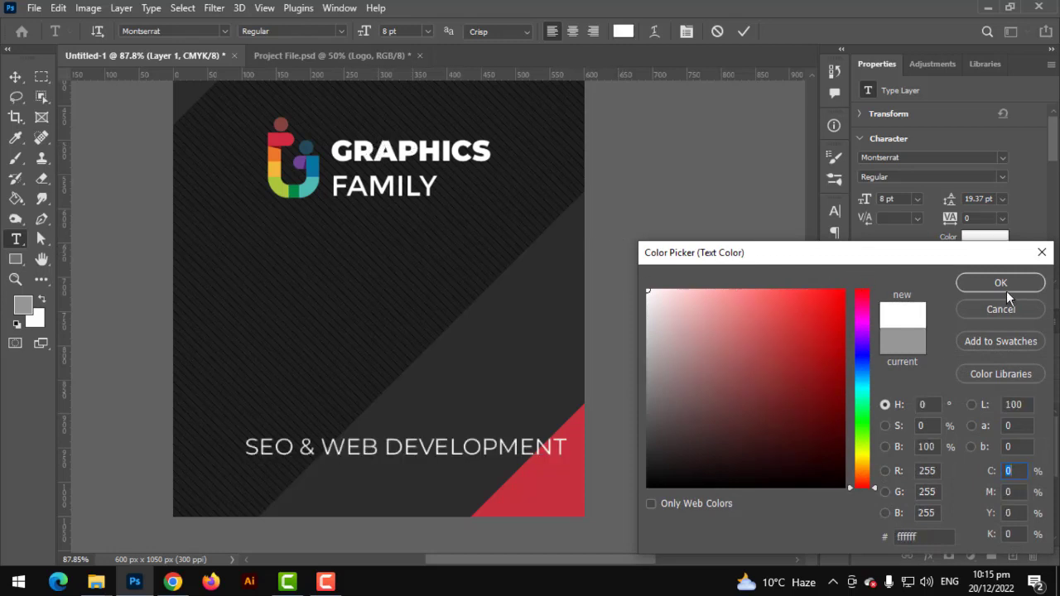
left_click(1004, 288)
left_click(344, 32)
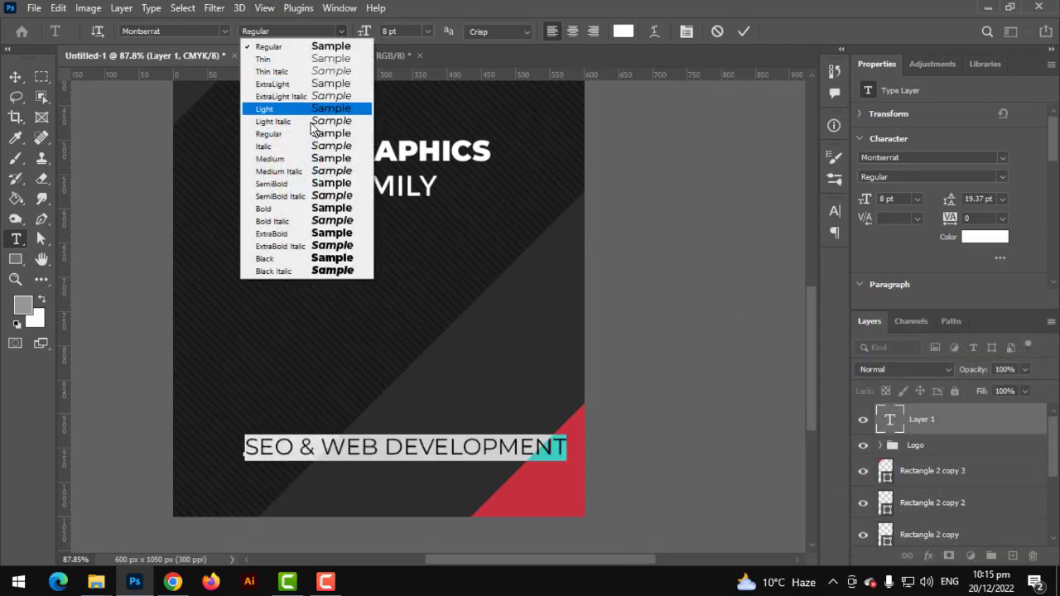
left_click(289, 168)
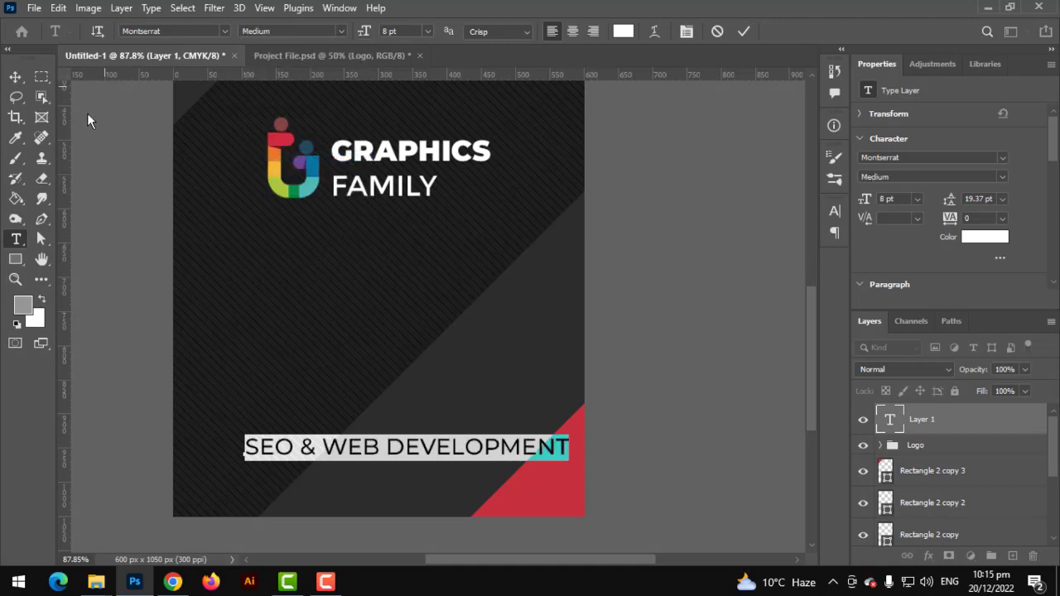
left_click(15, 76)
Scale the tagline down to 5.13 pt and centre it horizontally on the card
key("ctrl+t")
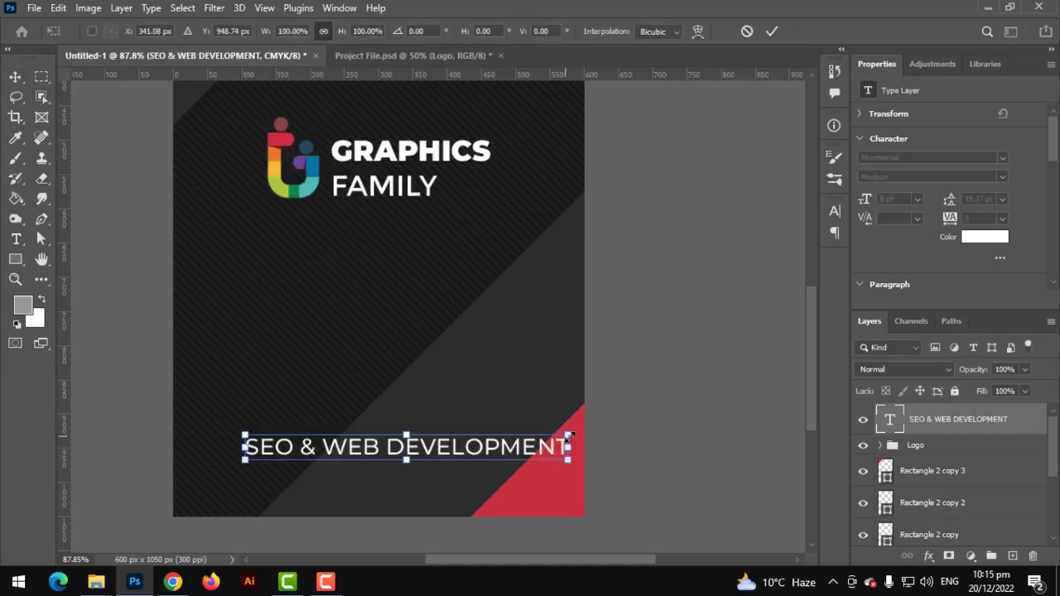
left_click_drag(570, 436, 515, 422)
key("Return")
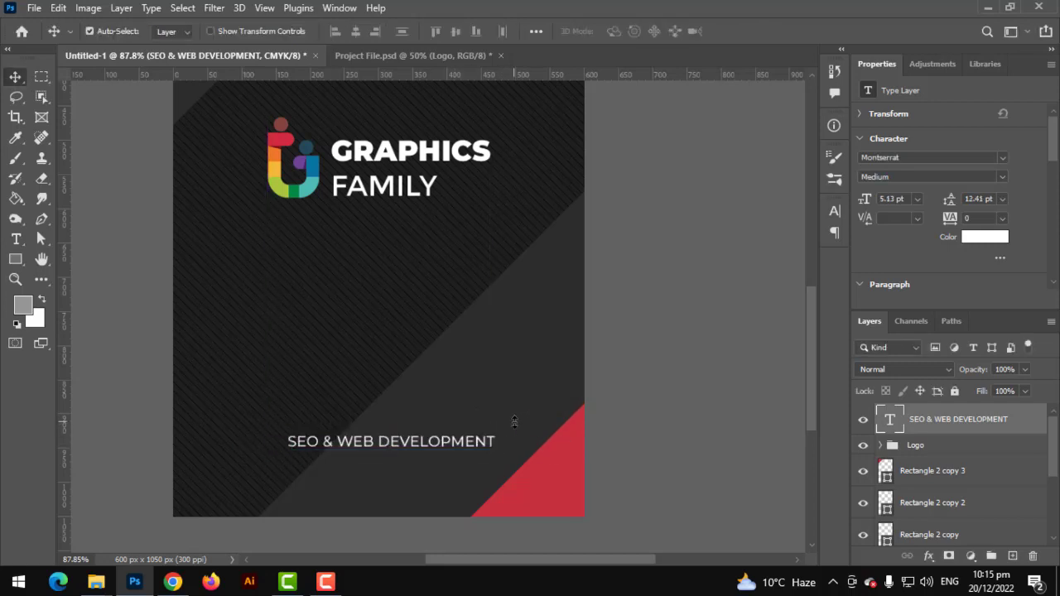
key("ctrl+a")
left_click(359, 32)
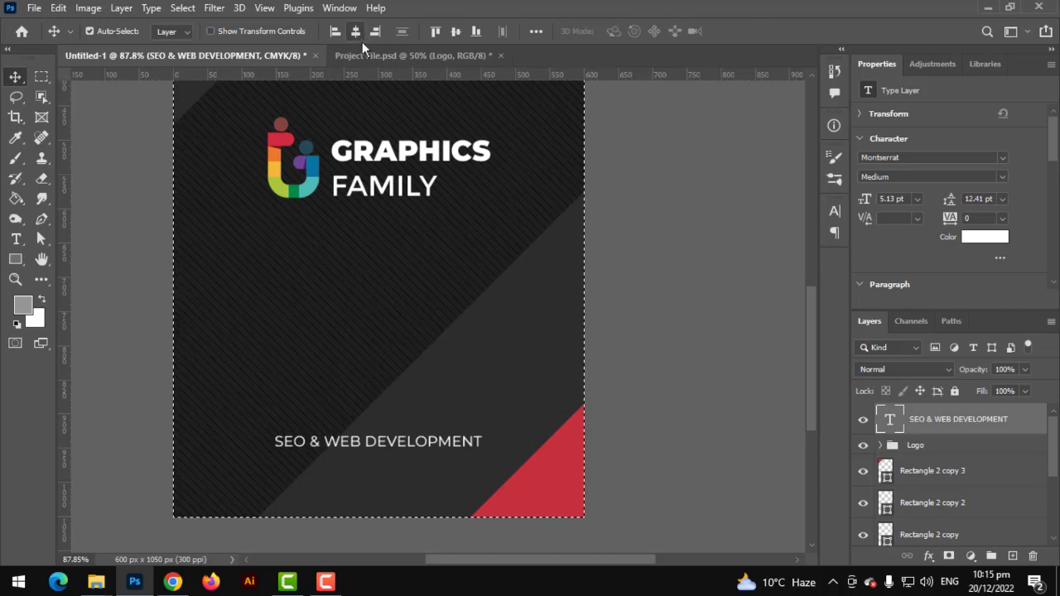
key("ctrl+d")
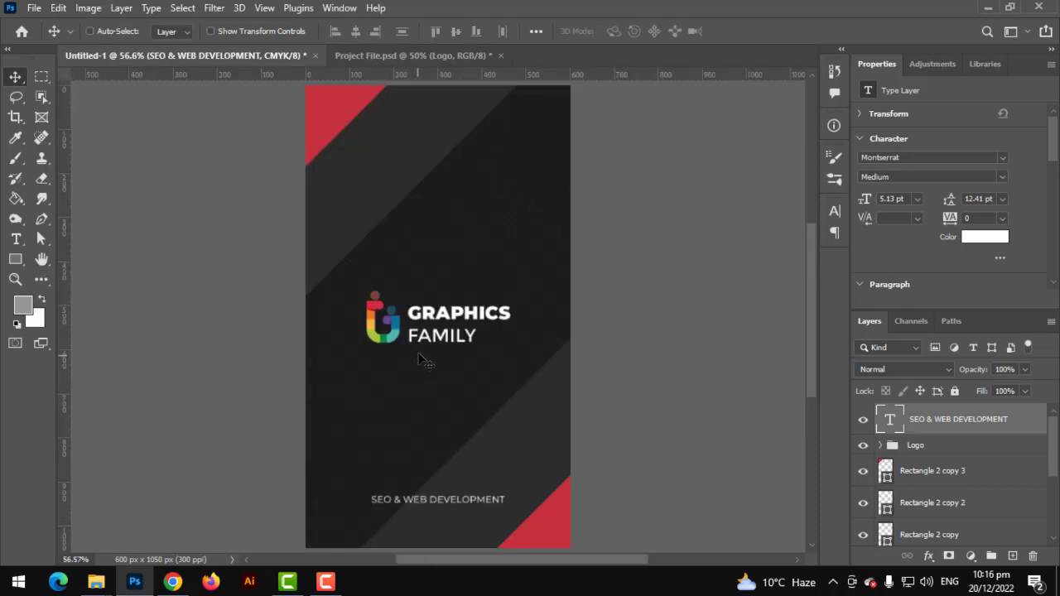
scroll(426, 360, "down", 2)
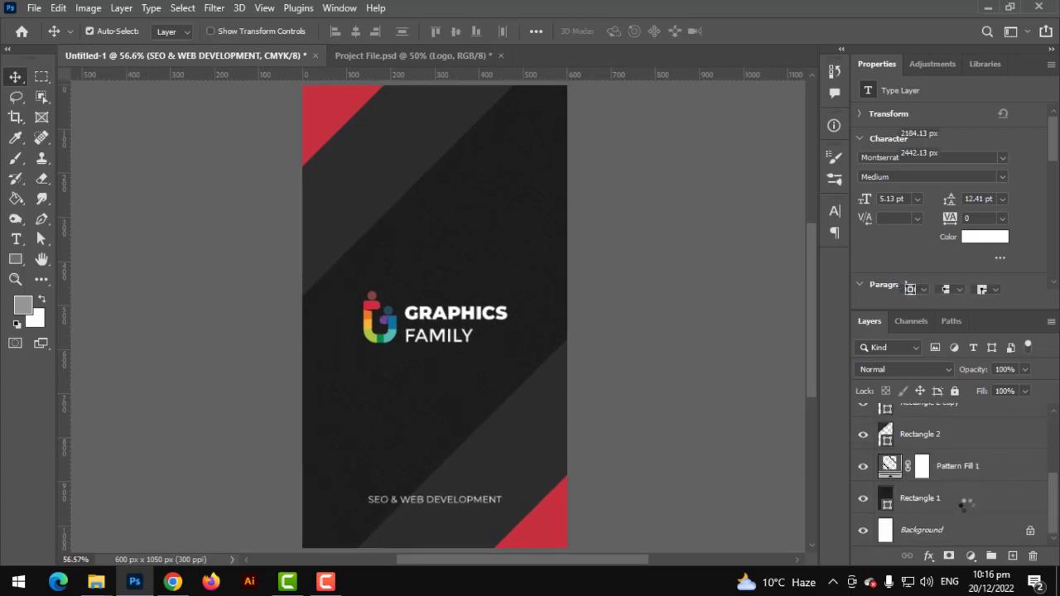
Group all design layers down to Rectangle 1 and name the group 'Bacl Side'
left_click(954, 500, "shift")
left_click(991, 555)
double_click(919, 413)
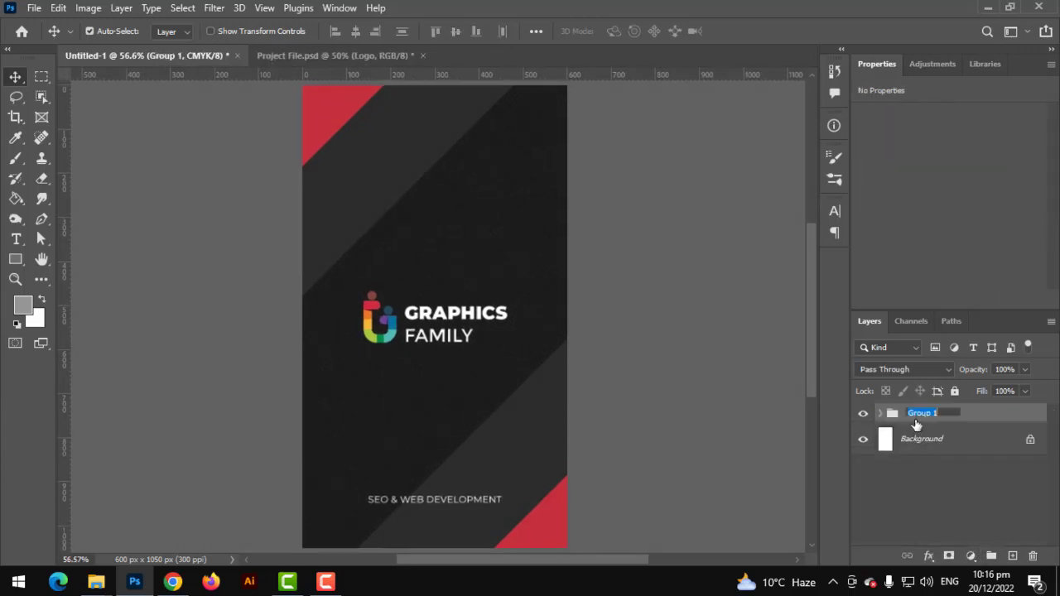
type("bA")
key("BackSpace")
key("BackSpace")
type("Bacl Side")
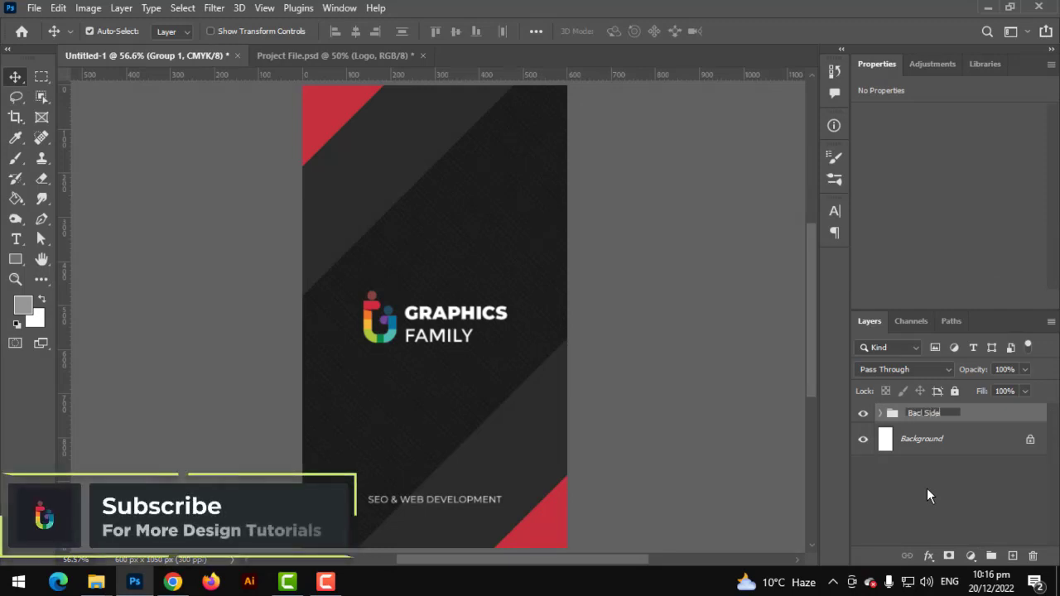
key("Return")
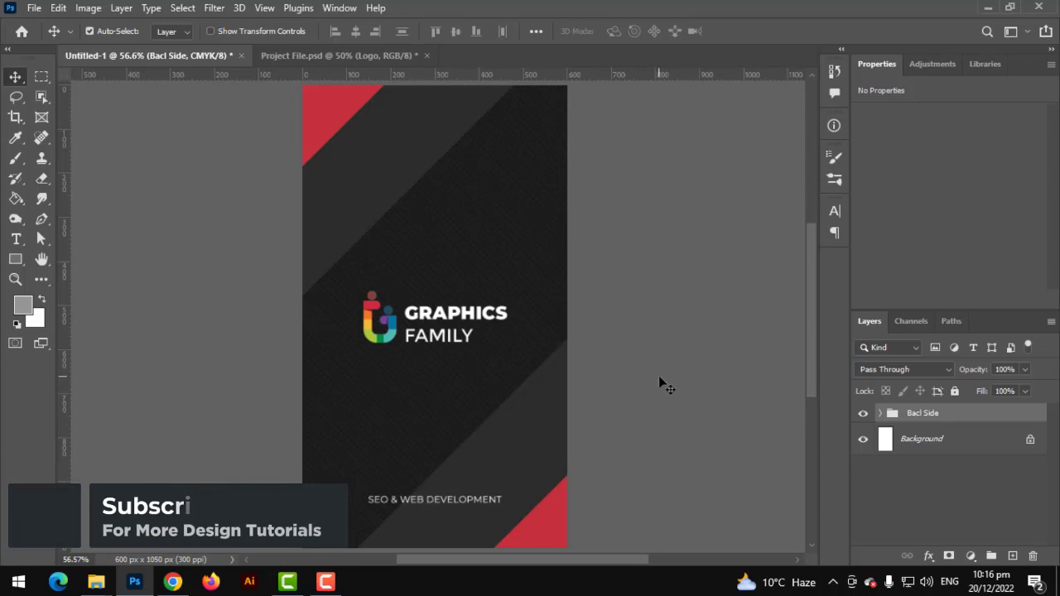
scroll(658, 375, "up", 2)
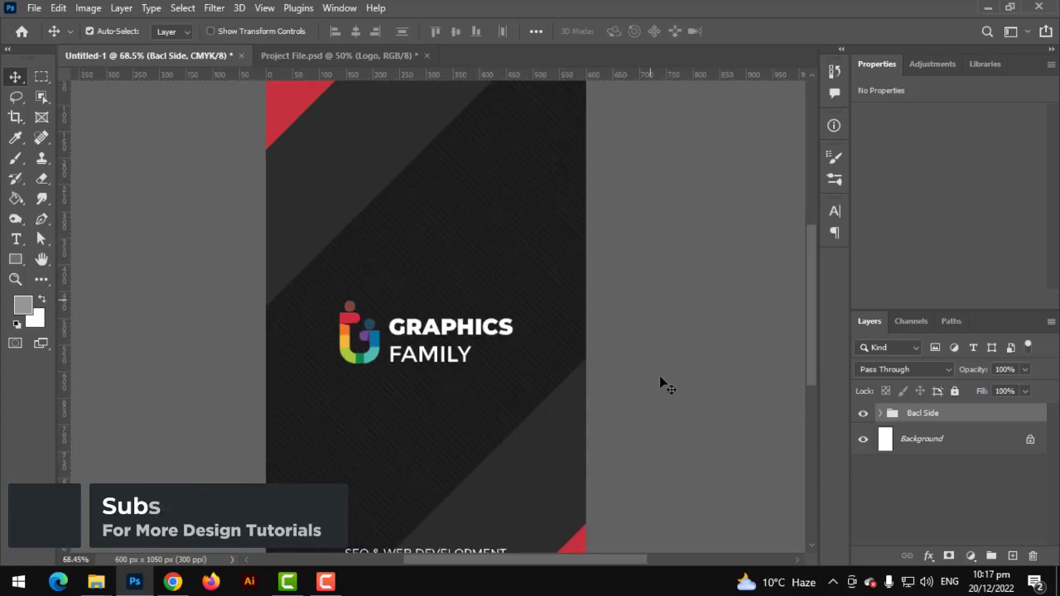
left_click(880, 414)
scroll(903, 454, "down", 5)
Raise the Pattern Fill 1 pattern scale to 199%
double_click(902, 463)
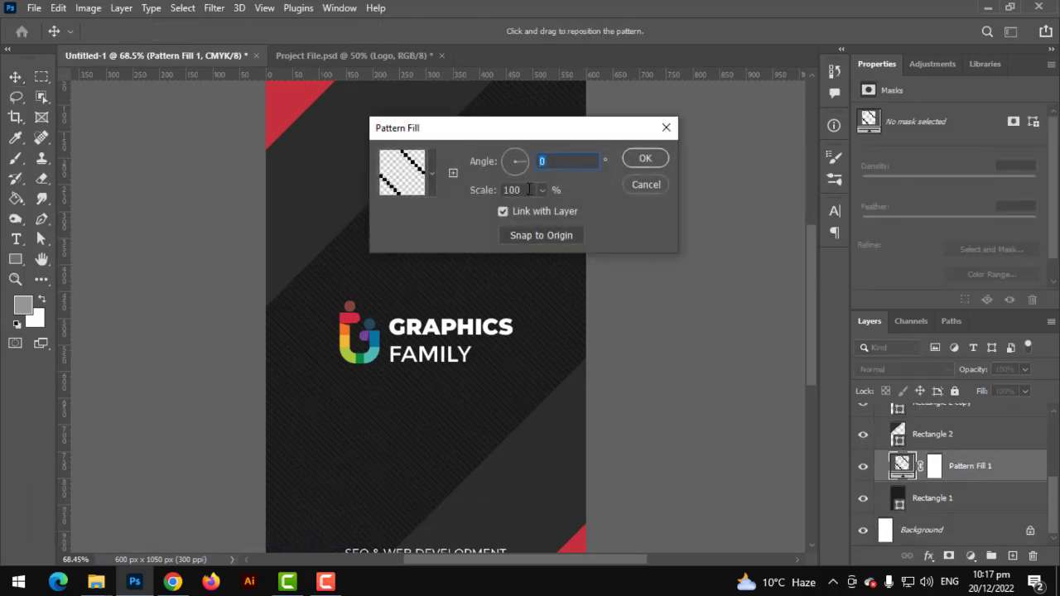
left_click(543, 190)
left_click_drag(540, 209, 546, 210)
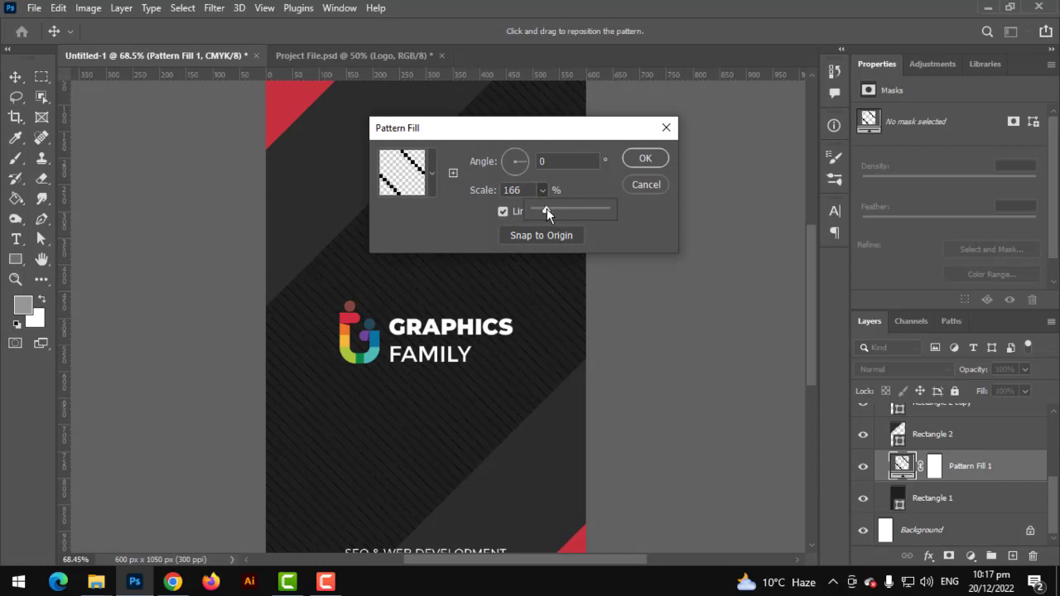
left_click(647, 159)
Collapse the Bacl Side group in the Layers panel and select the Paint Bucket tool
scroll(484, 292, "up", 3)
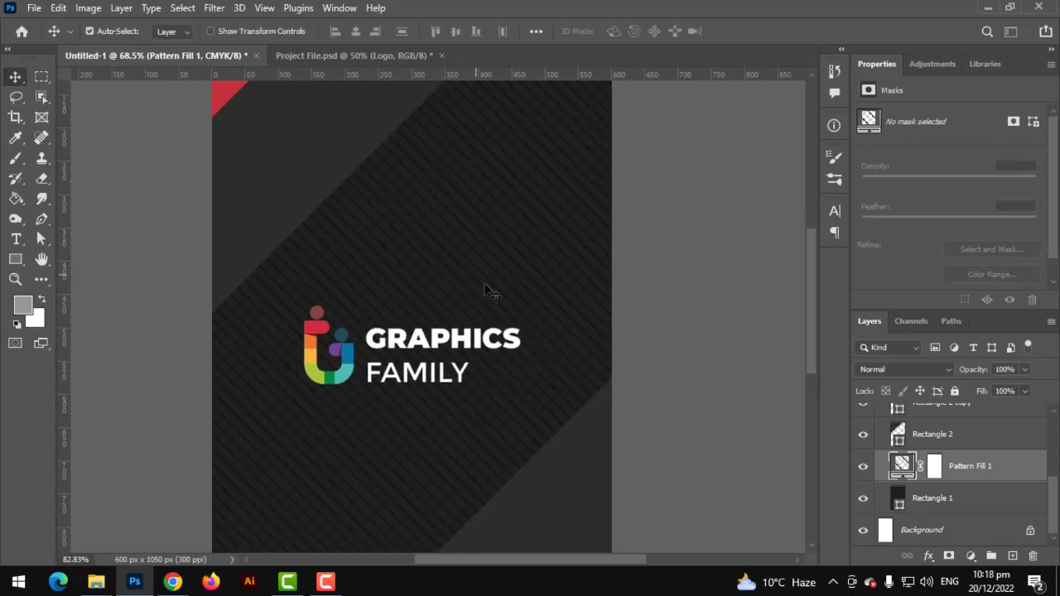
scroll(484, 291, "down", 3)
scroll(512, 289, "down", 2)
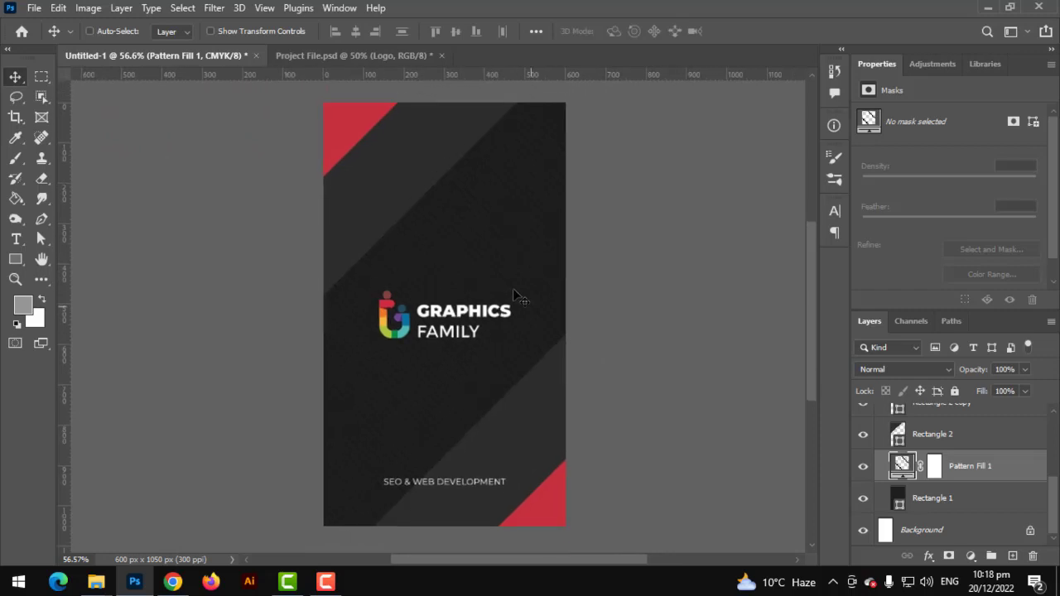
scroll(513, 298, "up", 3)
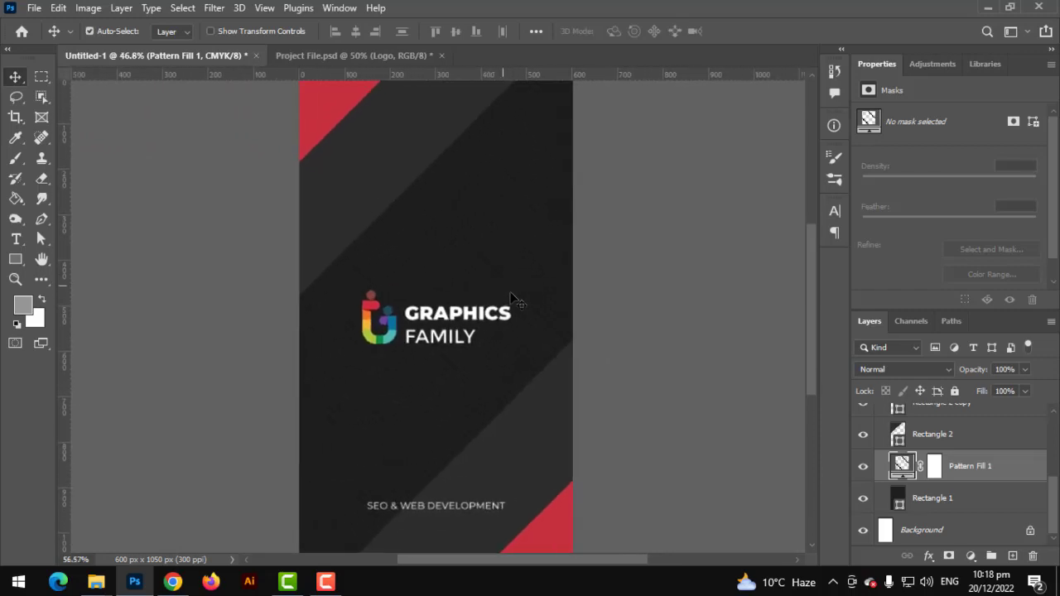
scroll(508, 292, "down", 1)
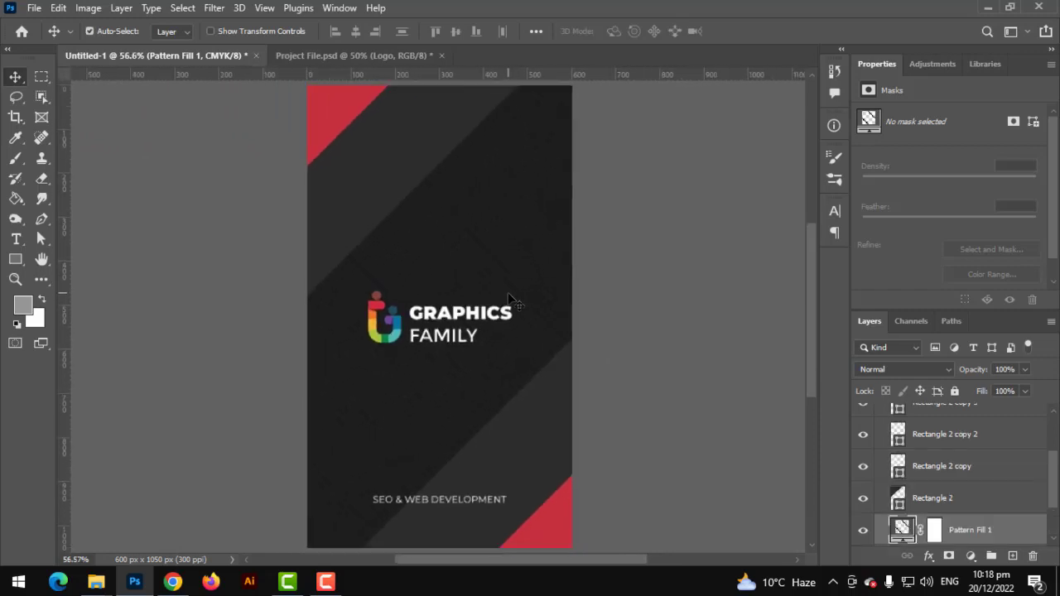
scroll(916, 443, "up", 3)
left_click(880, 413)
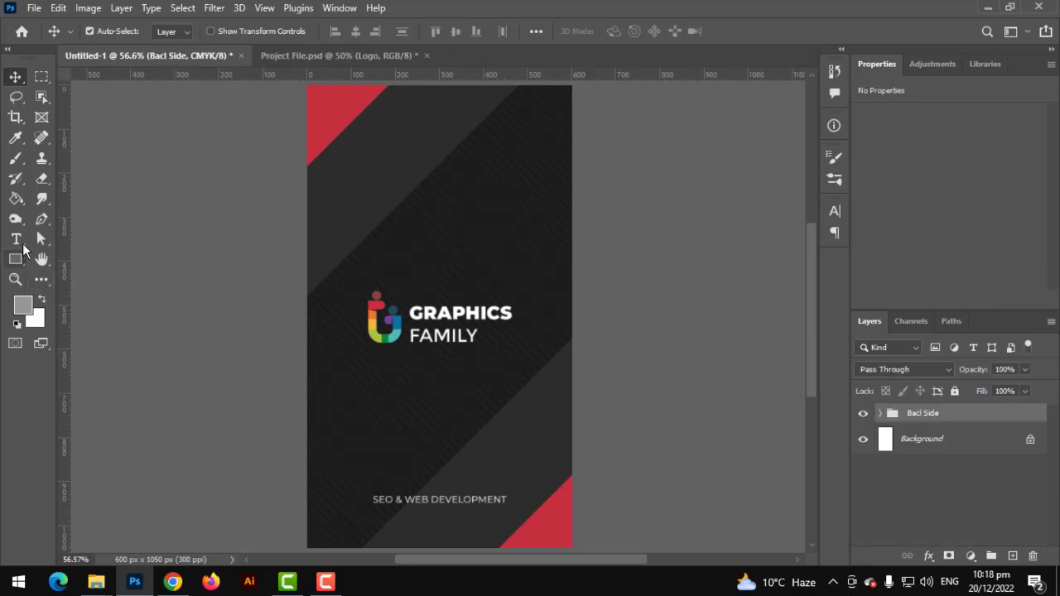
left_click(16, 199)
Draw a rectangle over the whole card and fill it solid dark grey
key("d")
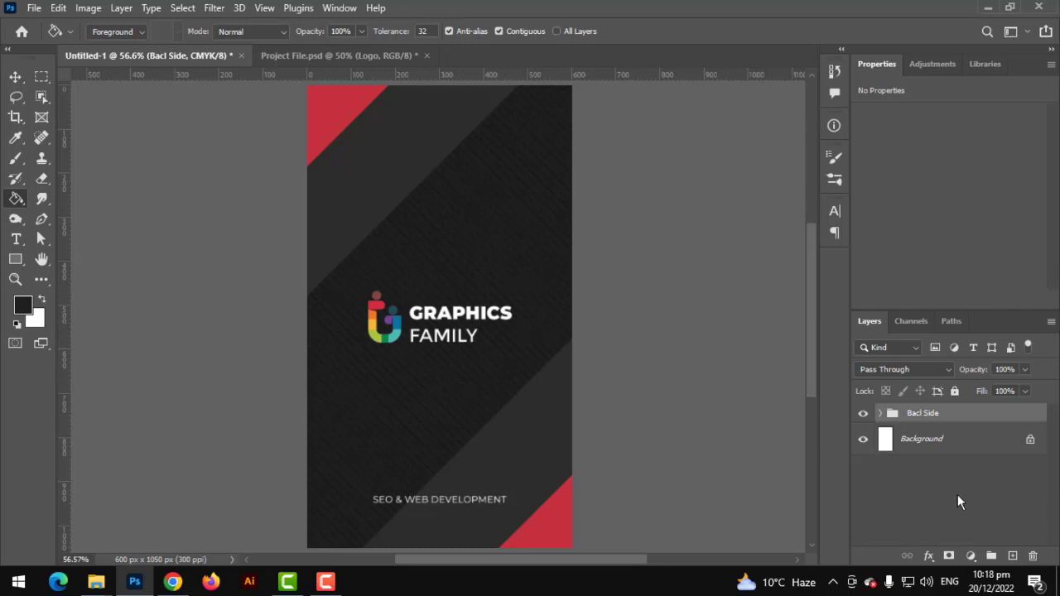
left_click(16, 259)
scroll(304, 98, "down", 1)
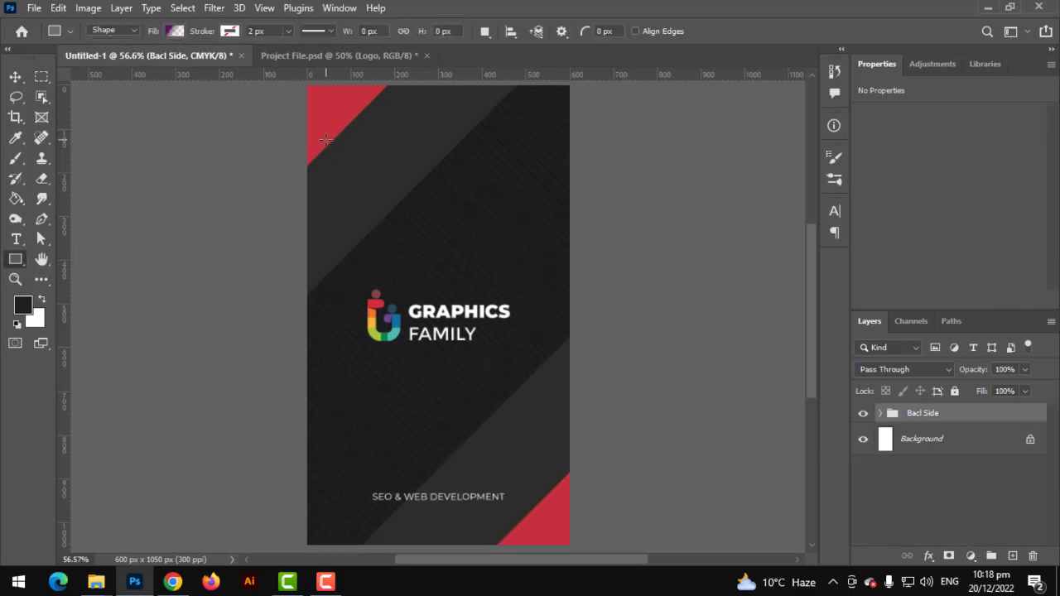
left_click_drag(305, 86, 553, 513)
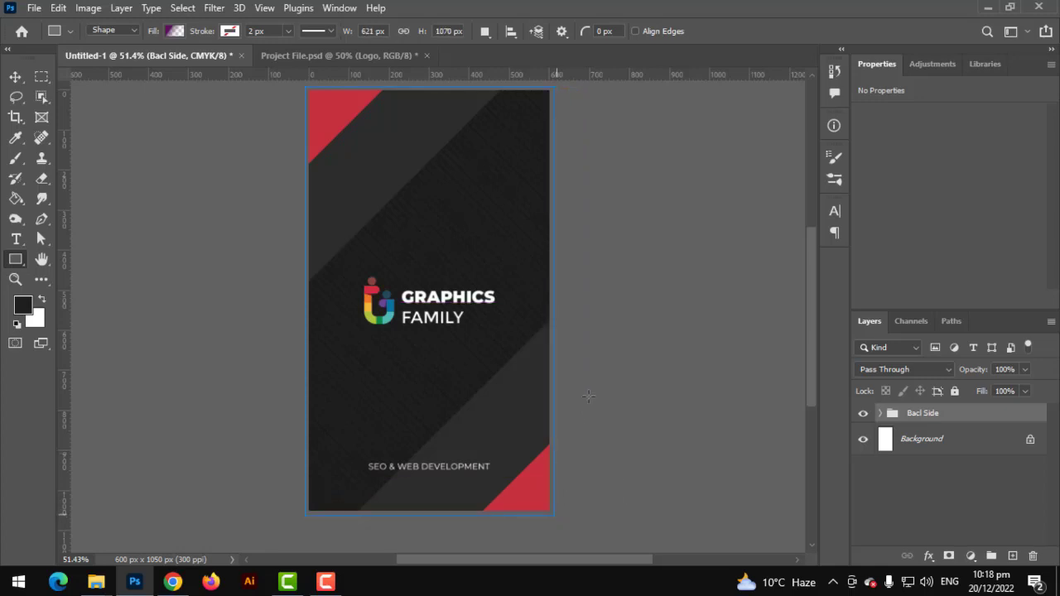
left_click(175, 31)
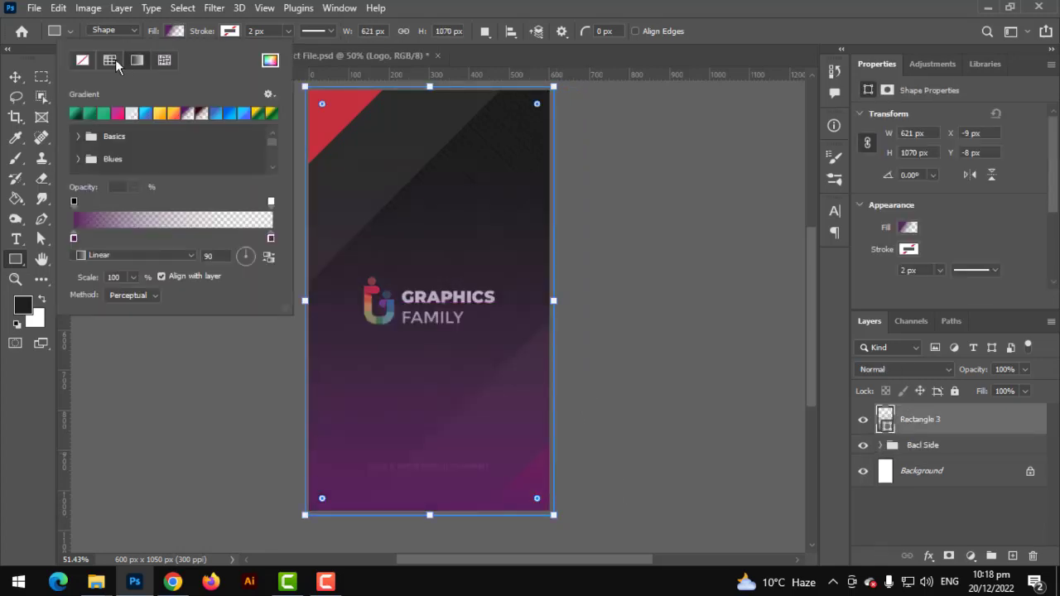
left_click(79, 115)
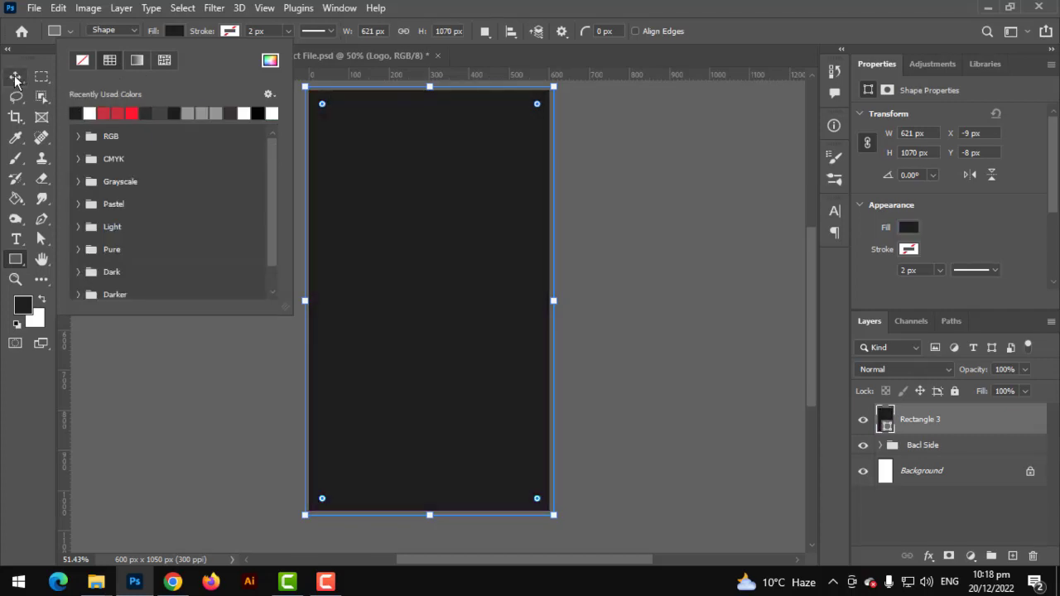
left_click(13, 77)
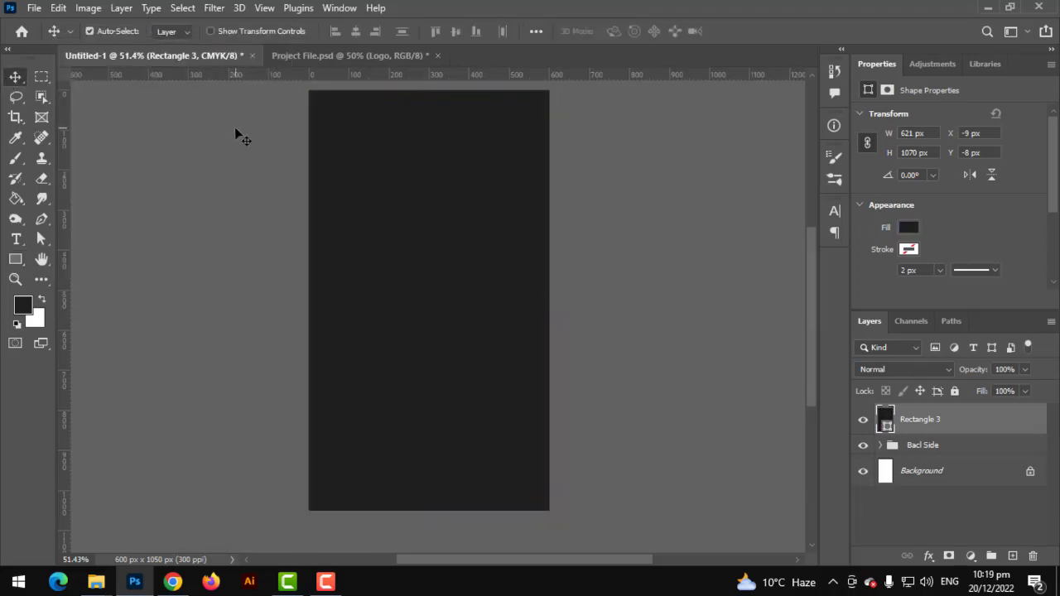
Draw a second rectangle as a wide band across the middle of the card
left_click(15, 259)
right_click(14, 259)
left_click(53, 260)
left_click(930, 503)
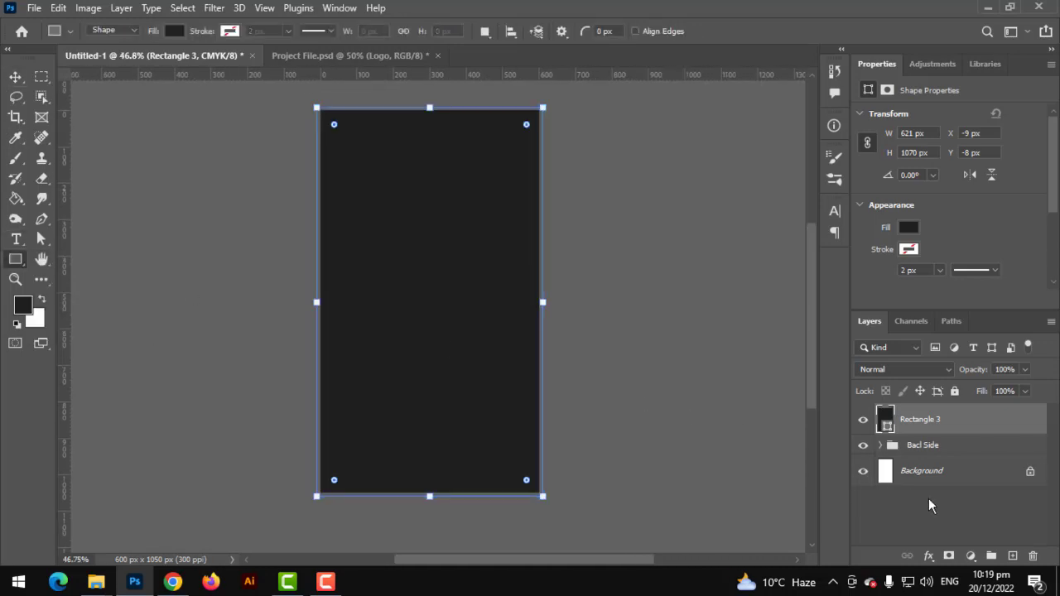
mouse_move(584, 236)
left_mouse_down()
mouse_move(475, 366)
mouse_move(234, 507)
mouse_move(187, 505)
mouse_move(134, 435)
left_mouse_up()
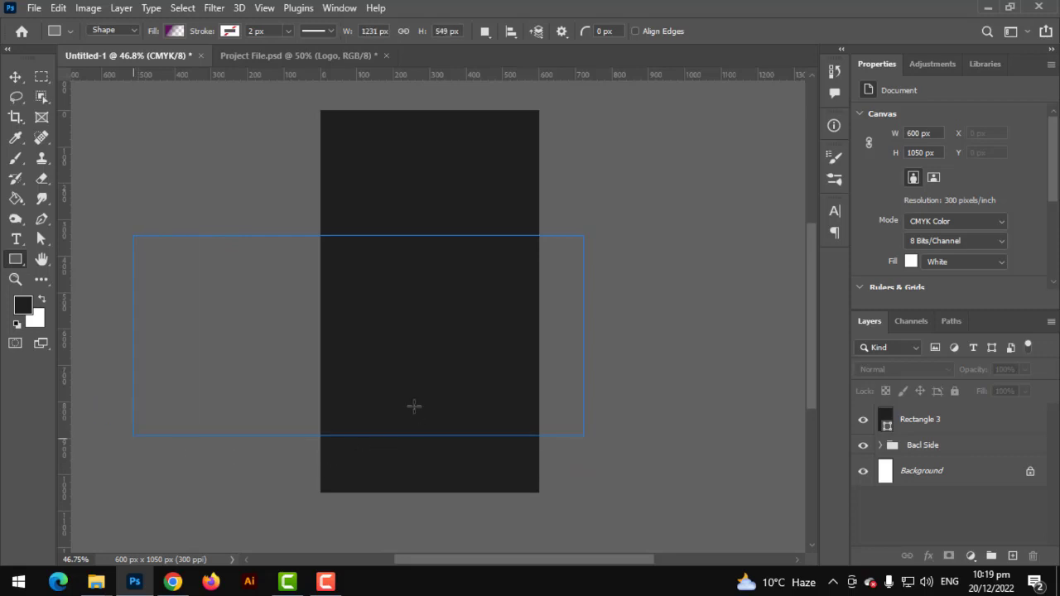
Fill the new band solid red and rotate it -45°
left_click(174, 32)
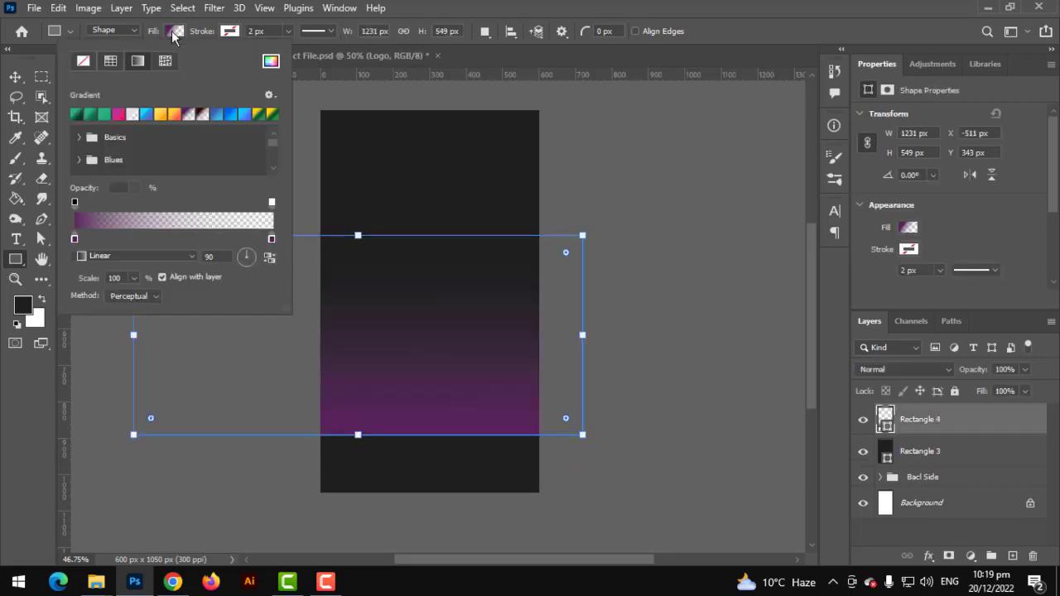
left_click(110, 62)
left_click(118, 114)
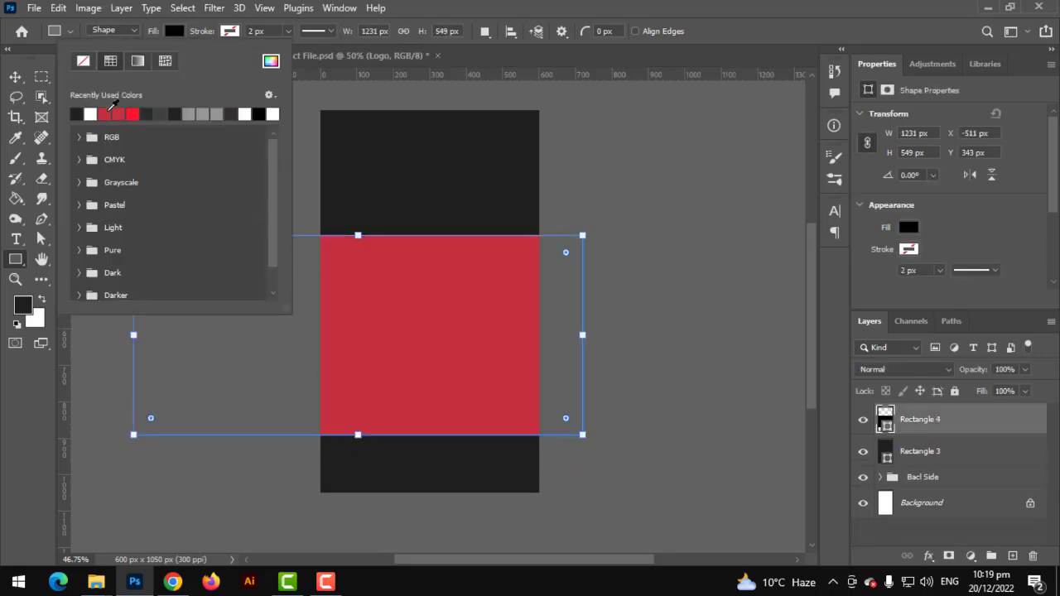
left_click_drag(601, 336, 508, 190)
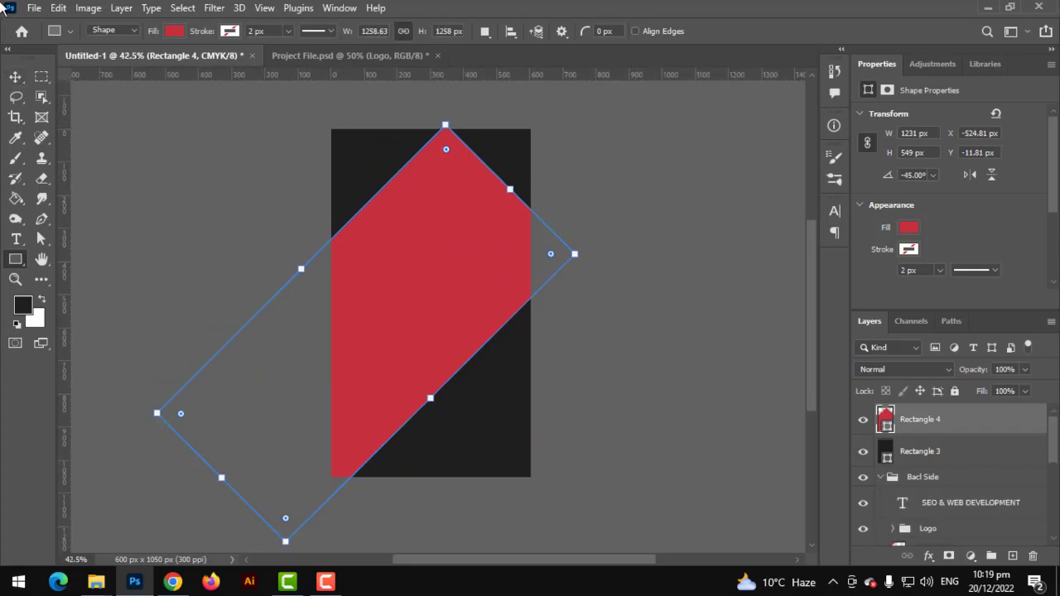
Move the red band over the lower-right corner, enlarge it about 116%, and duplicate it
left_click(15, 76)
left_click_drag(409, 248, 534, 315)
key("ctrl+t")
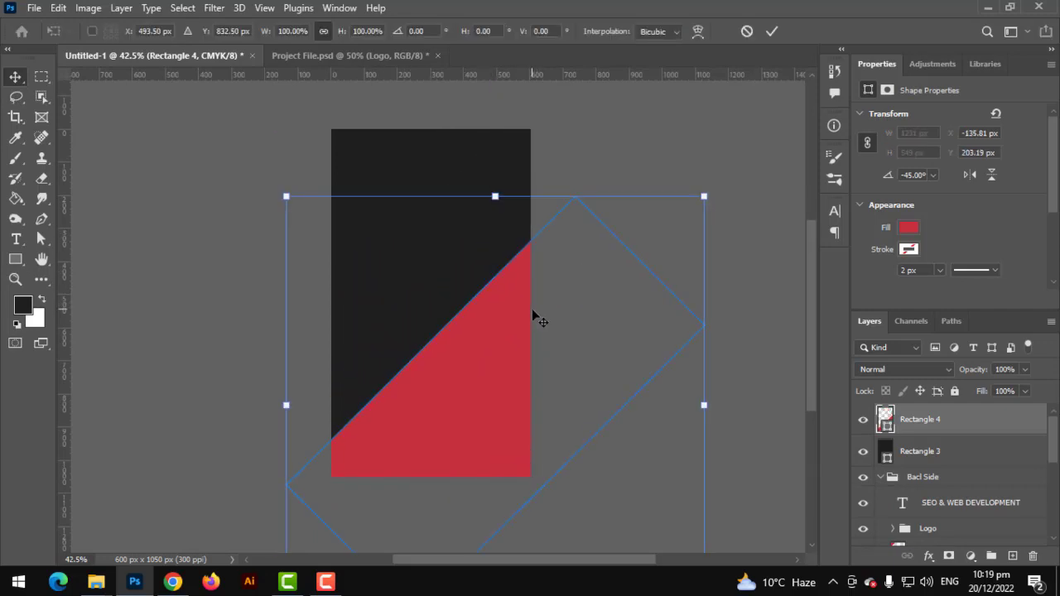
scroll(534, 310, "down", 2)
left_click_drag(651, 226, 690, 201)
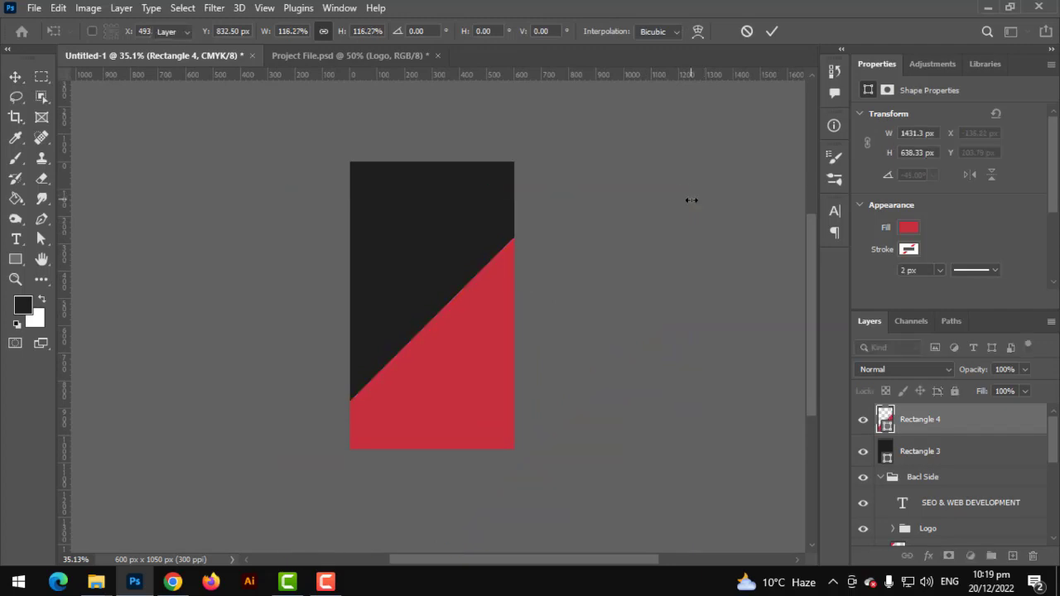
scroll(534, 276, "up", 2)
scroll(524, 276, "up", 2)
key("Return")
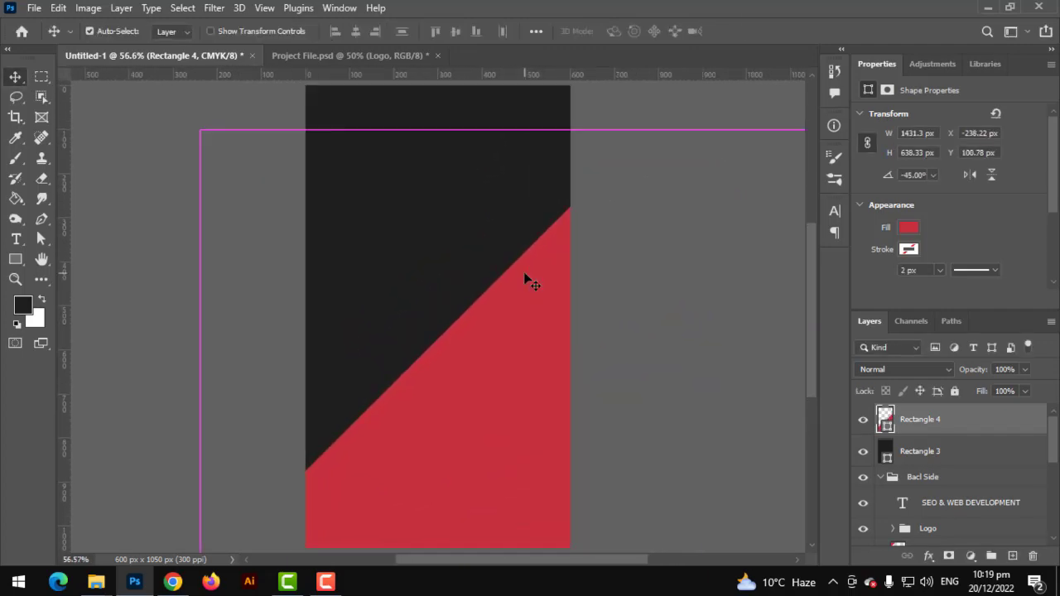
scroll(530, 280, "down", 1)
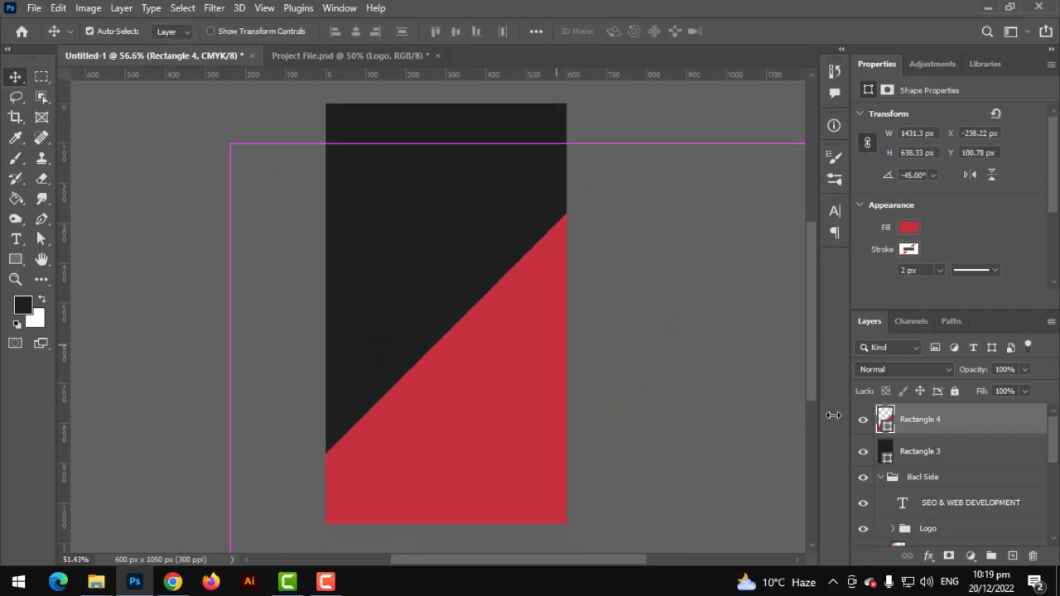
key("ctrl+j")
Recolour the original Rectangle 4 band dark grey and shift it about 30 px up-left
left_click(910, 458)
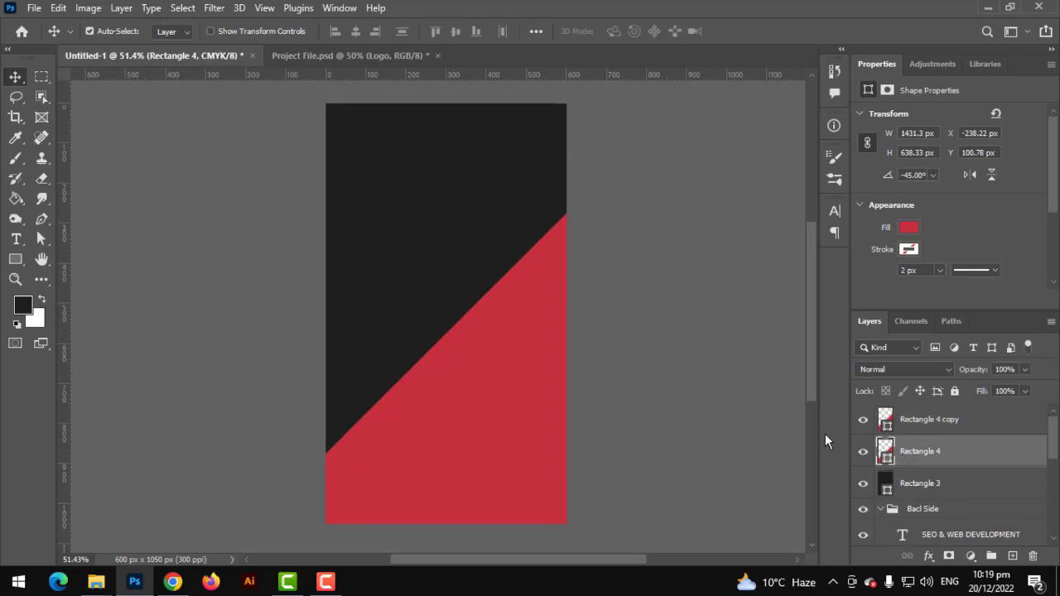
key("g")
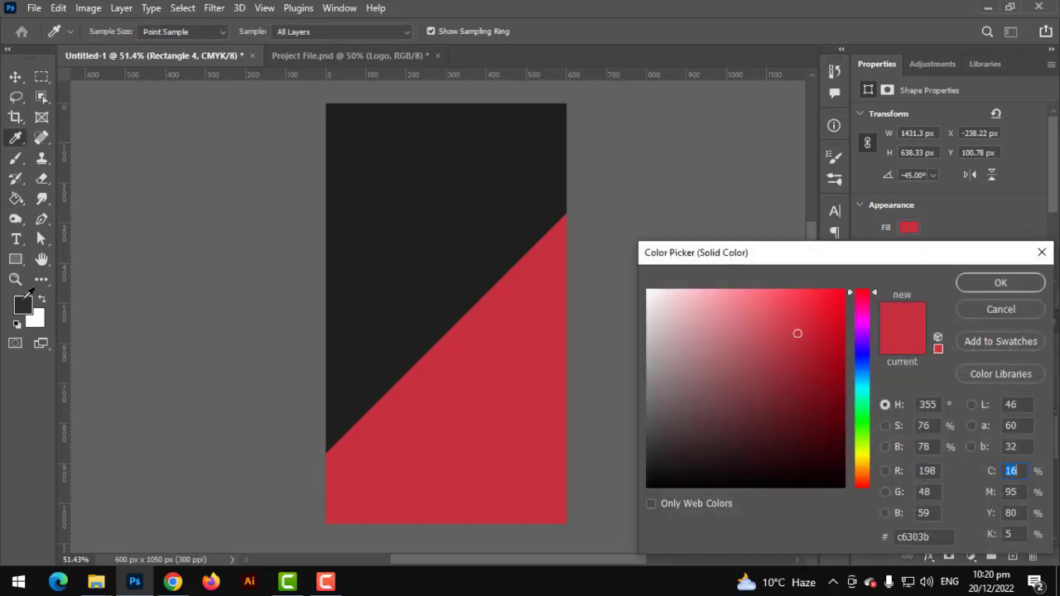
left_click(24, 303)
left_click(982, 280)
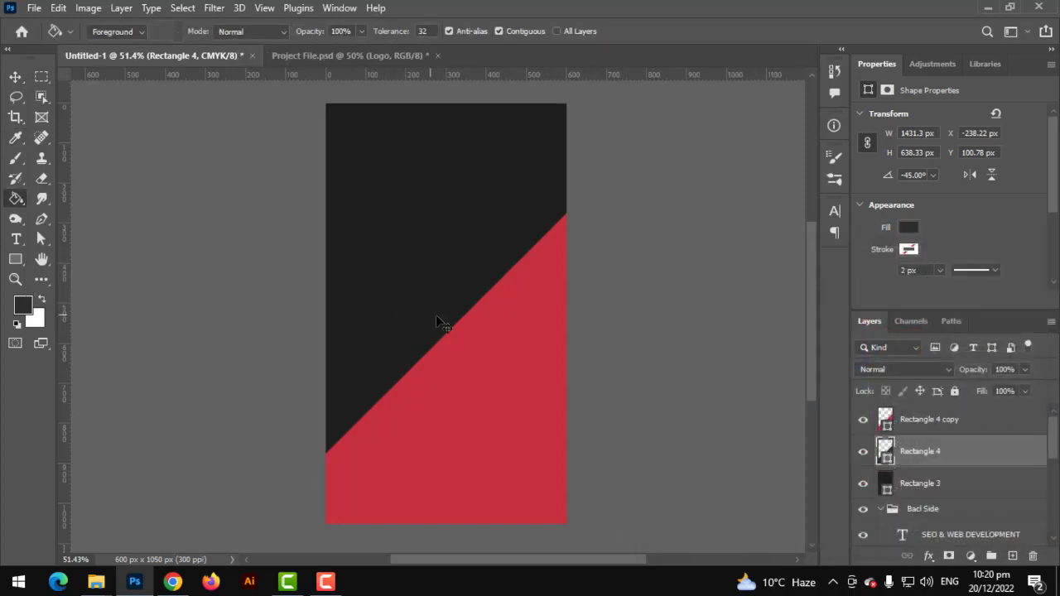
key("ctrl+t")
left_click_drag(493, 364, 482, 353)
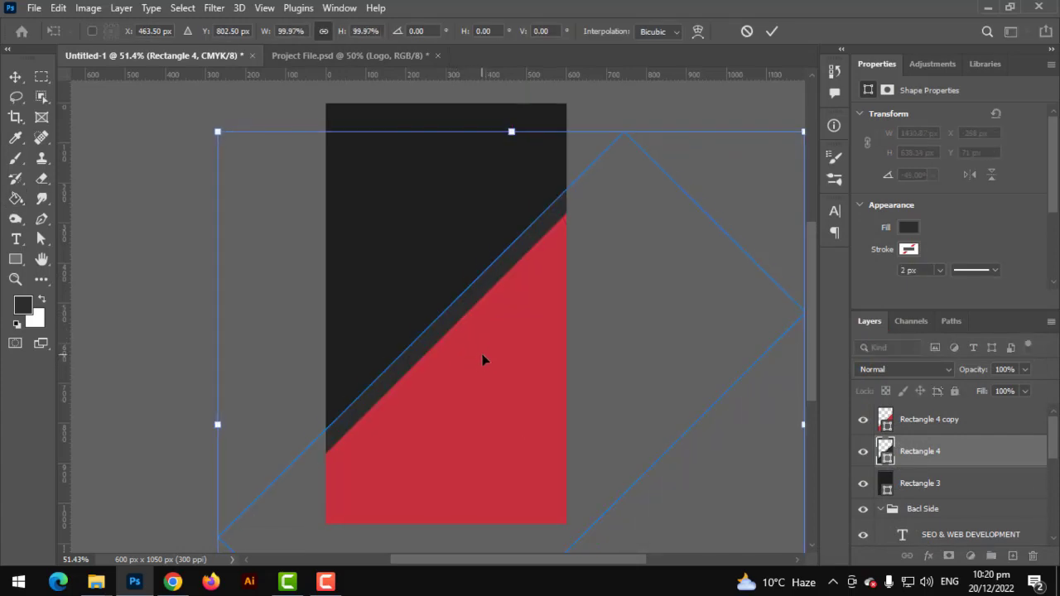
key("Return")
scroll(482, 353, "up", 2)
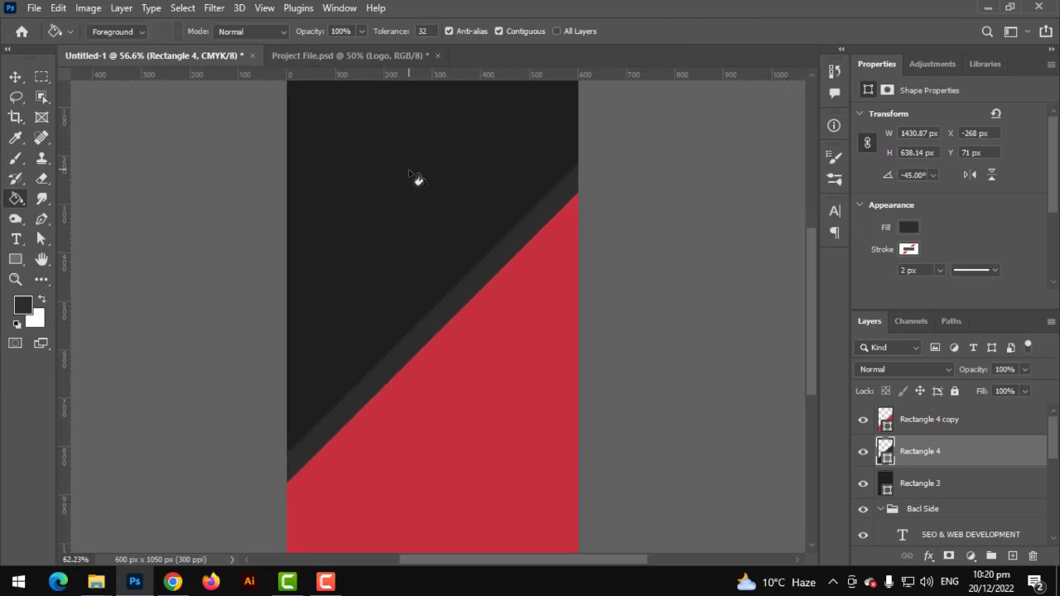
scroll(416, 178, "up", 3)
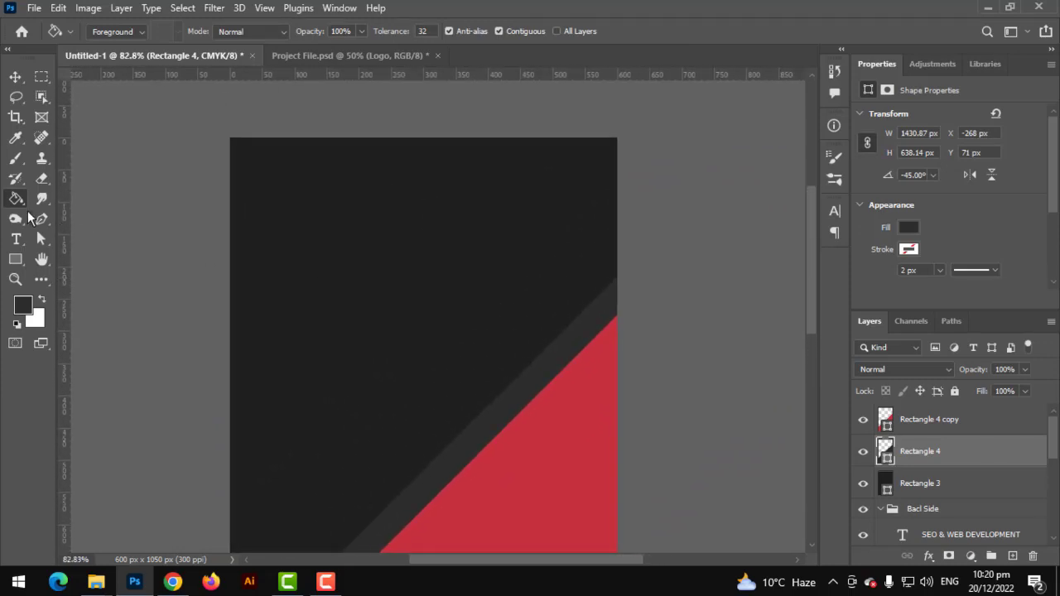
Draw a small 115 px wide rectangle hanging from the card's top-left edge
right_click(21, 262)
left_click(82, 260)
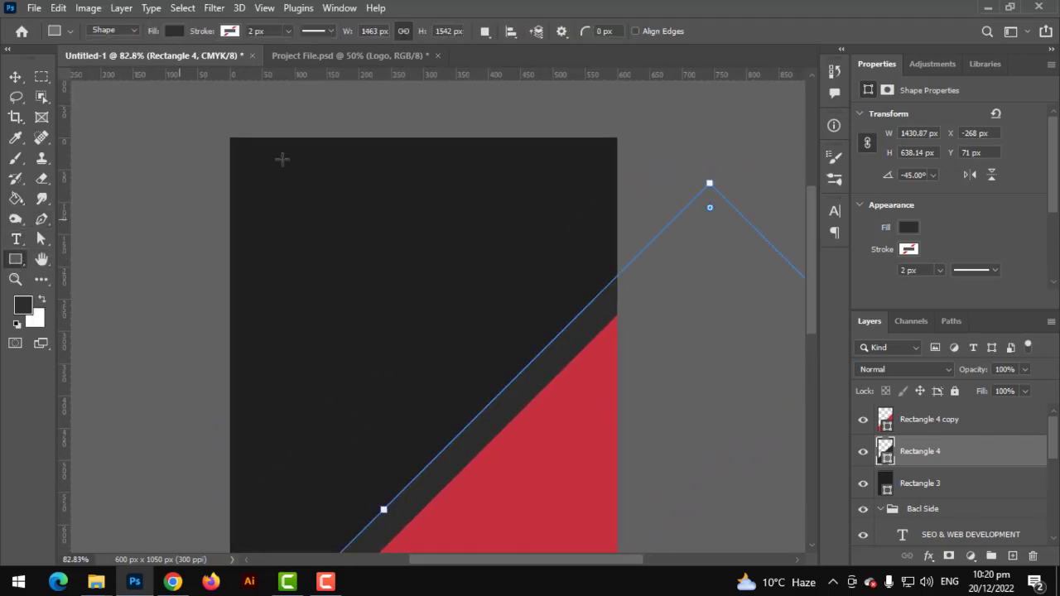
left_click_drag(268, 119, 363, 277)
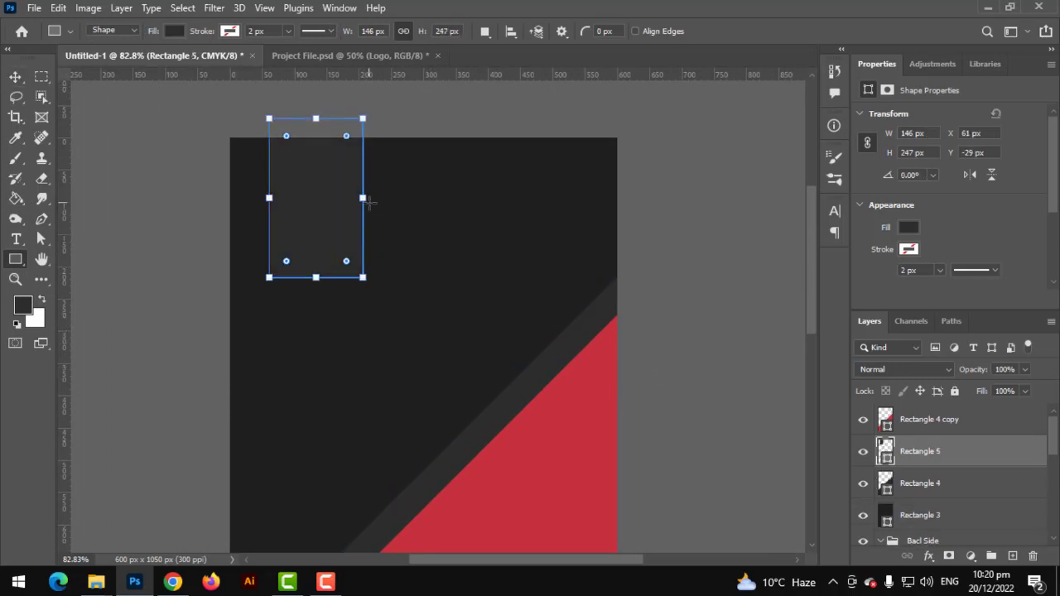
left_click_drag(352, 204, 342, 205)
left_click_drag(305, 277, 312, 244)
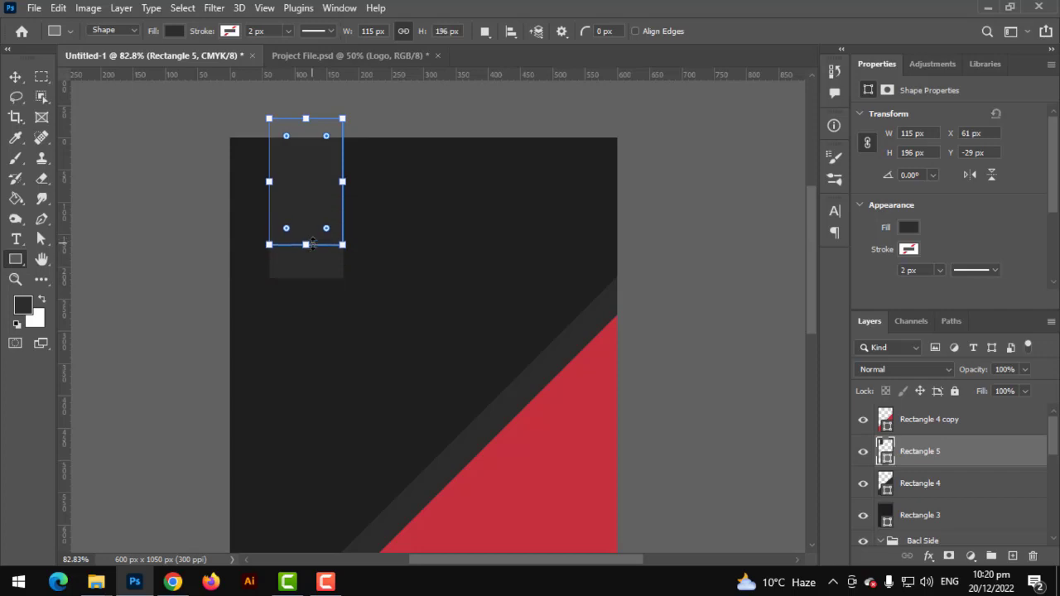
left_click(16, 77)
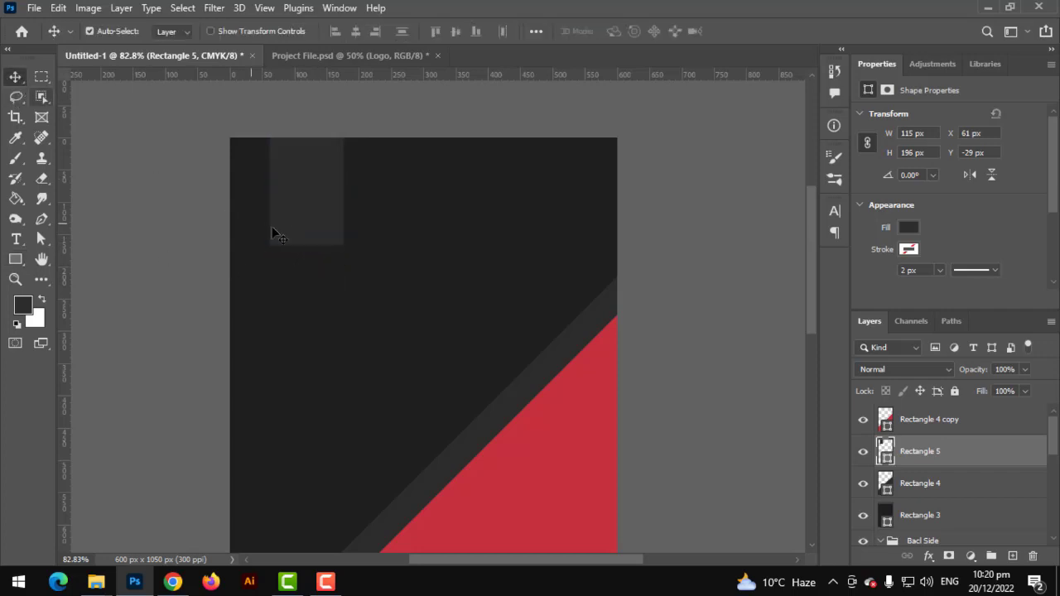
left_click_drag(312, 233, 308, 238)
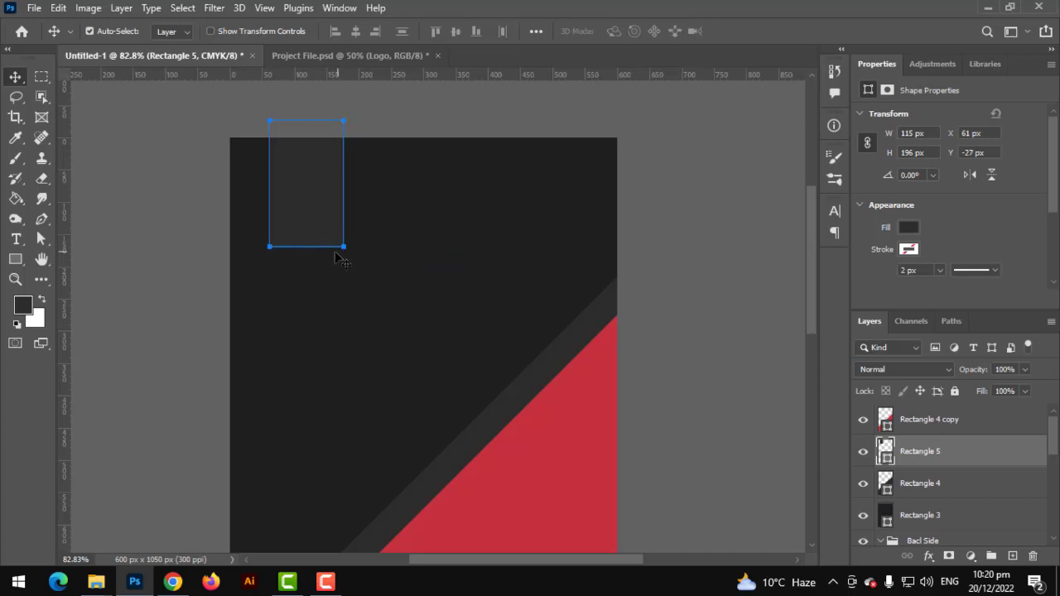
left_click(190, 199)
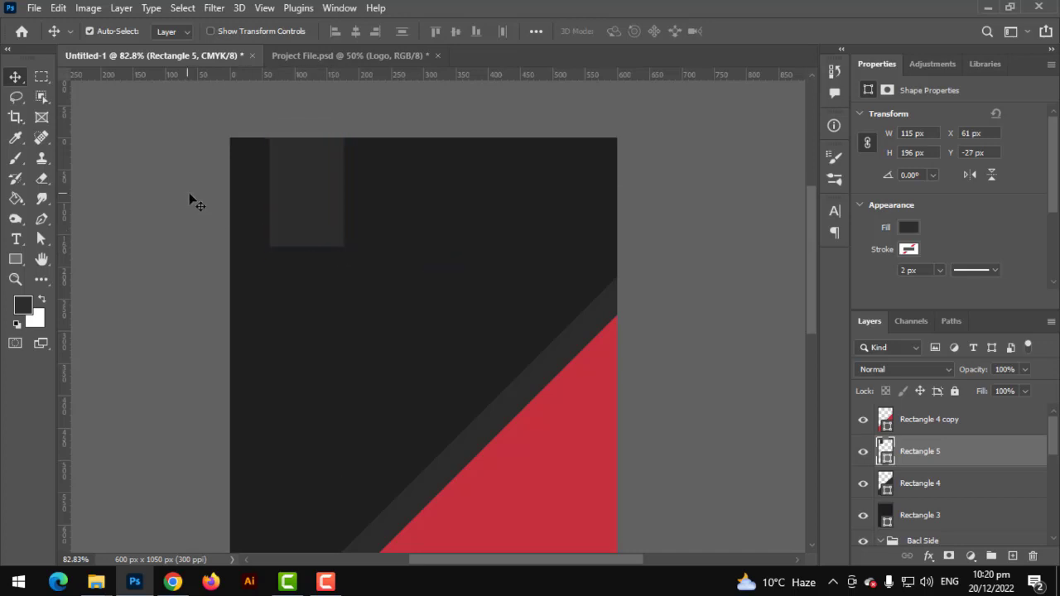
left_click(289, 221)
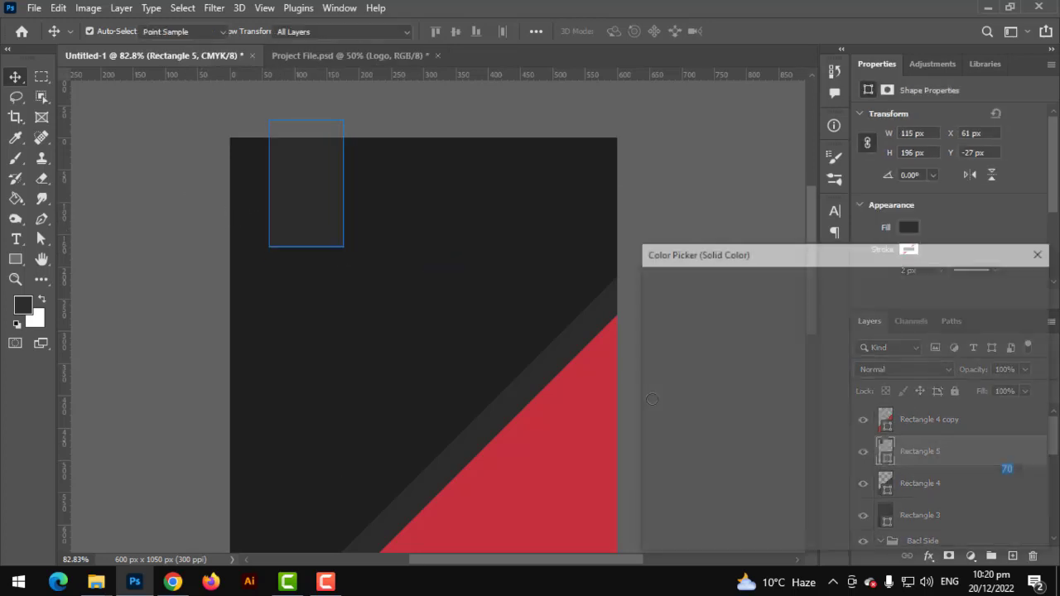
Fill the small tab with the diagonal's red, sampled with the eyedropper
left_click(583, 419)
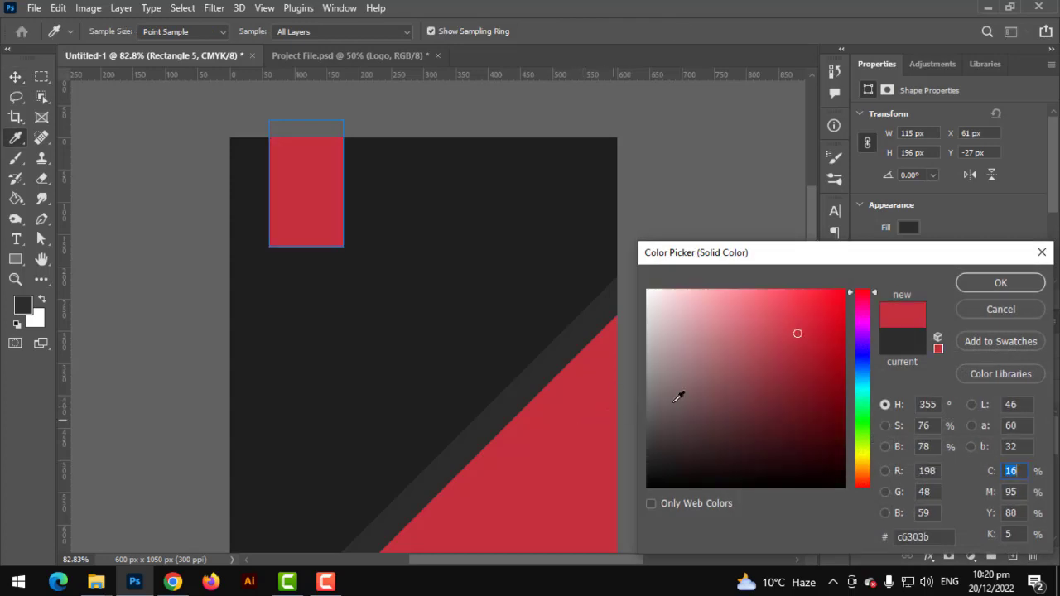
left_click(985, 282)
scroll(275, 230, "up", 3)
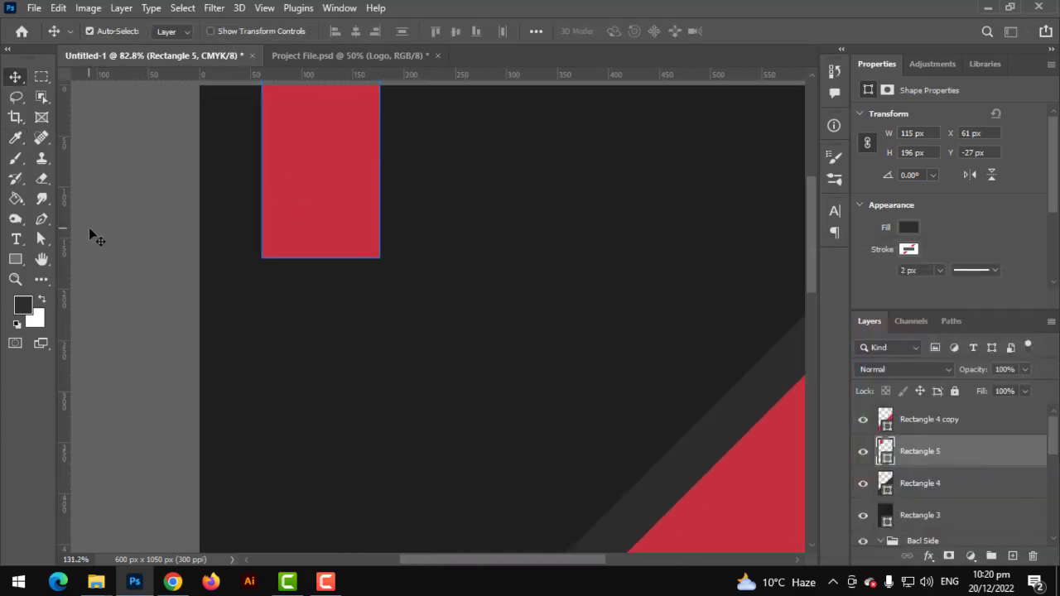
Round the red tab's bottom-right corner
key("u")
left_click_drag(394, 245, 378, 215)
left_click(15, 77)
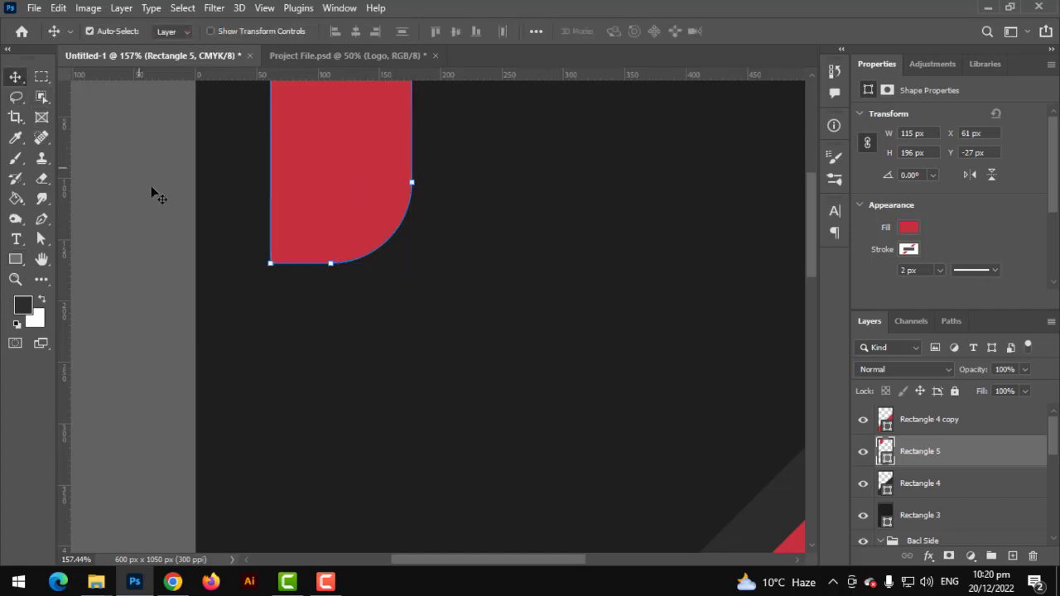
scroll(158, 195, "down", 3)
left_click(169, 207)
scroll(187, 212, "down", 3)
left_click_drag(272, 213, 199, 136)
scroll(236, 217, "down", 1)
scroll(302, 260, "down", 3)
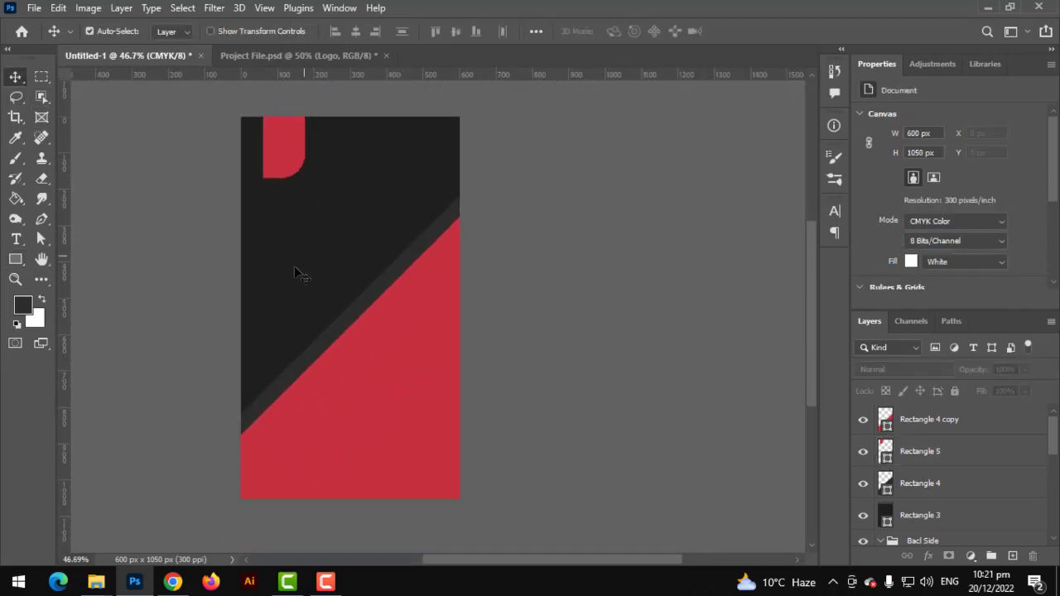
scroll(286, 286, "up", 2)
scroll(207, 294, "up", 2)
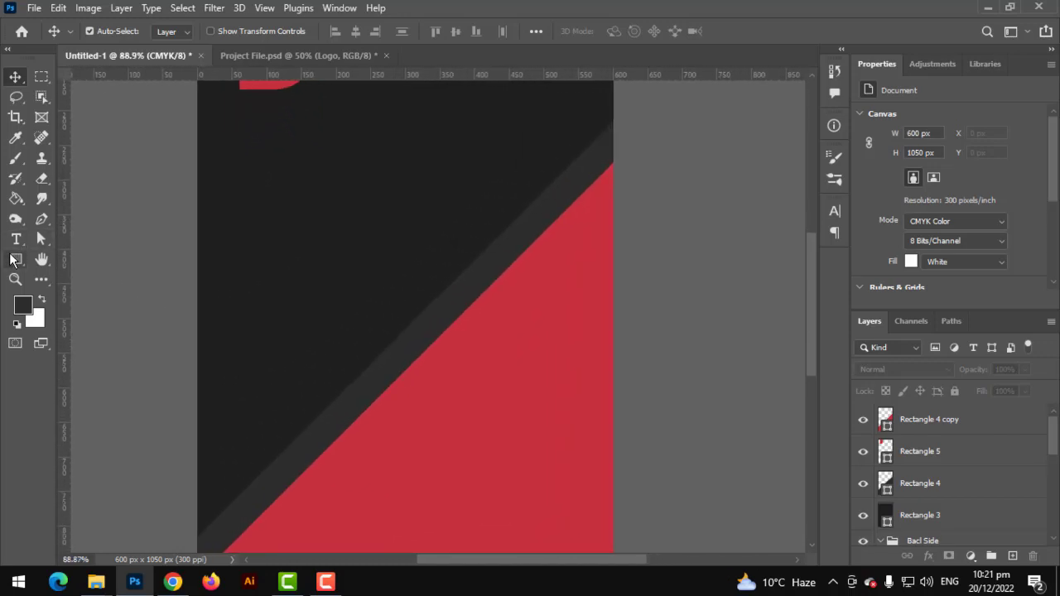
Draw a wide white-filled rectangle across the card's left middle
left_click(15, 260)
left_click(91, 259)
left_click_drag(163, 288, 443, 369)
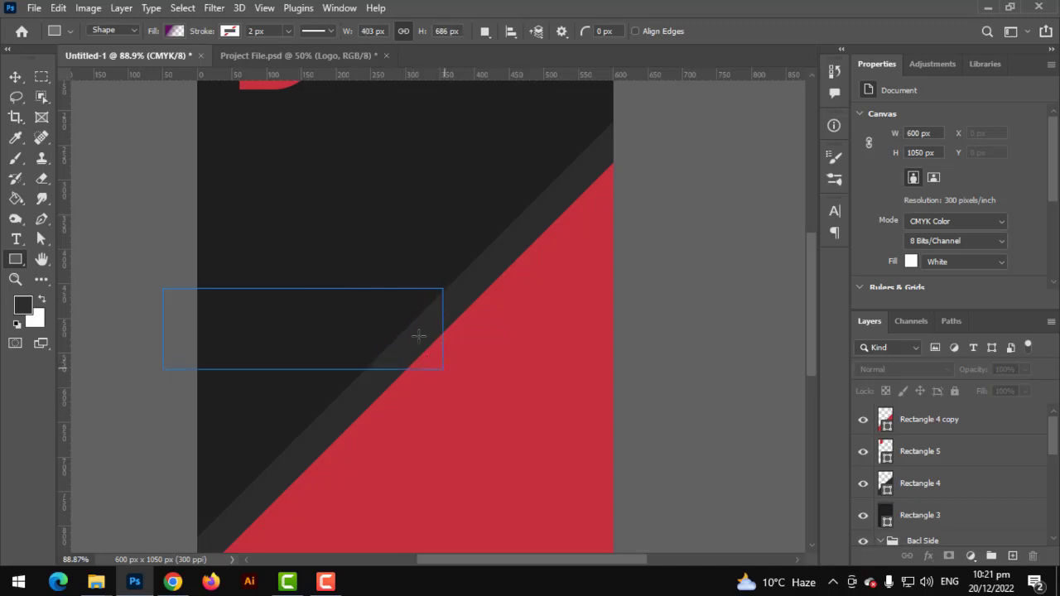
scroll(417, 334, "up", 1)
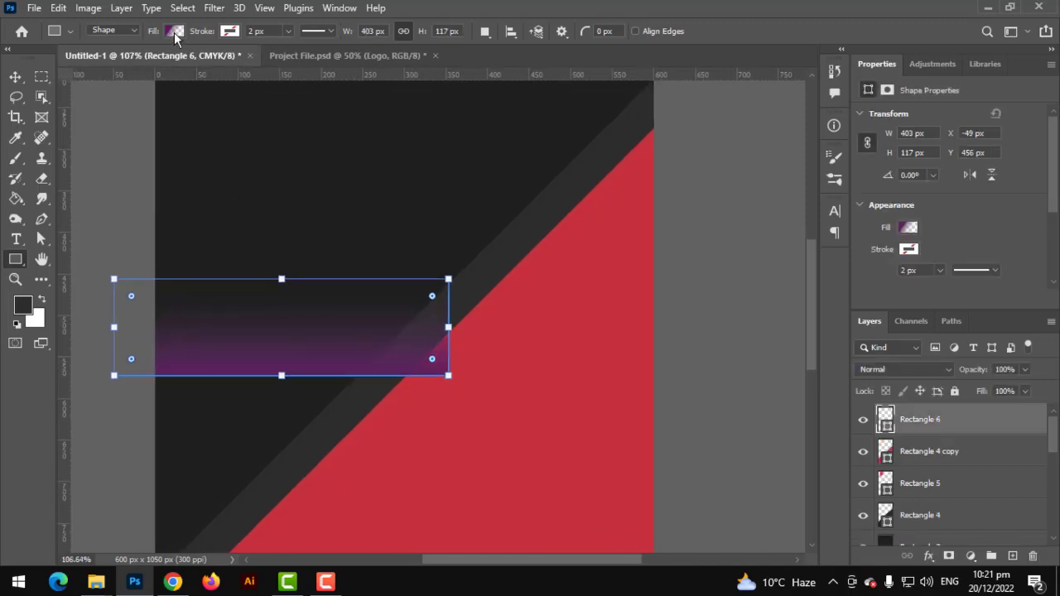
left_click(174, 30)
left_click(110, 60)
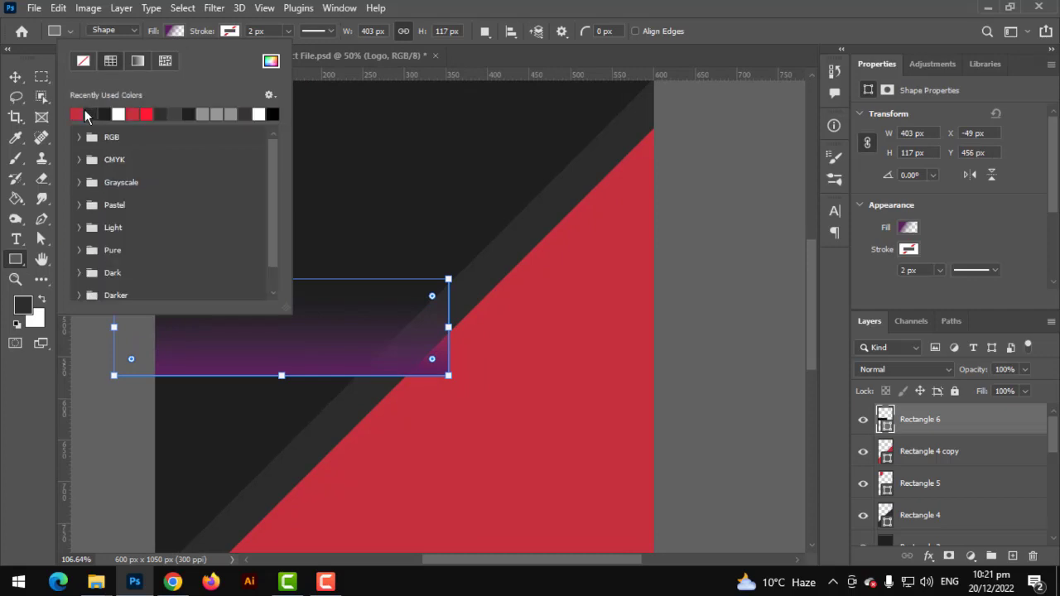
left_click(118, 114)
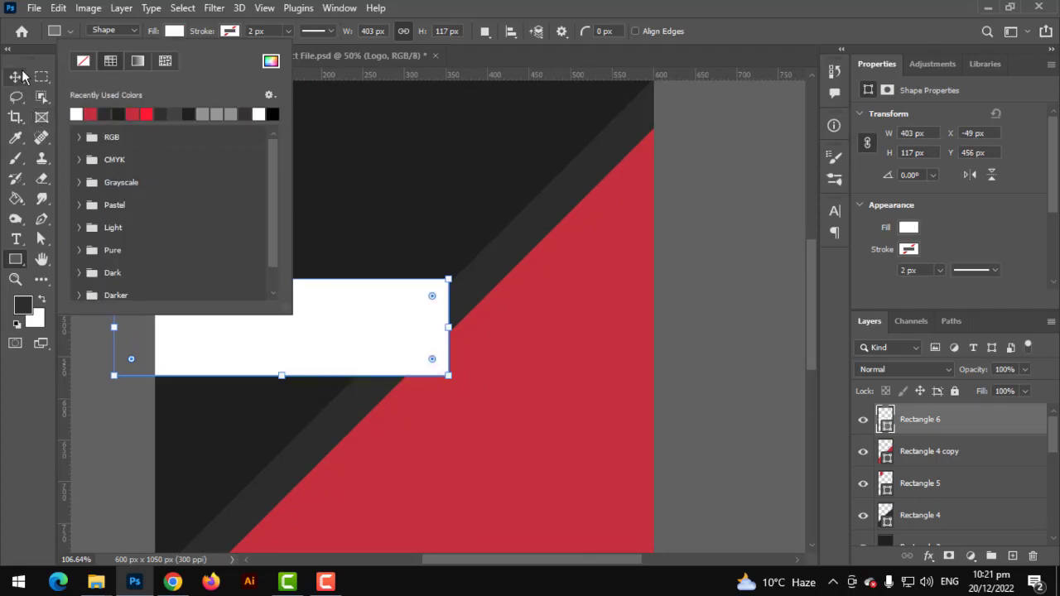
left_click(15, 76)
Skew the white rectangle into a slanted banner and commit the transform
key("v")
key("ctrl+t")
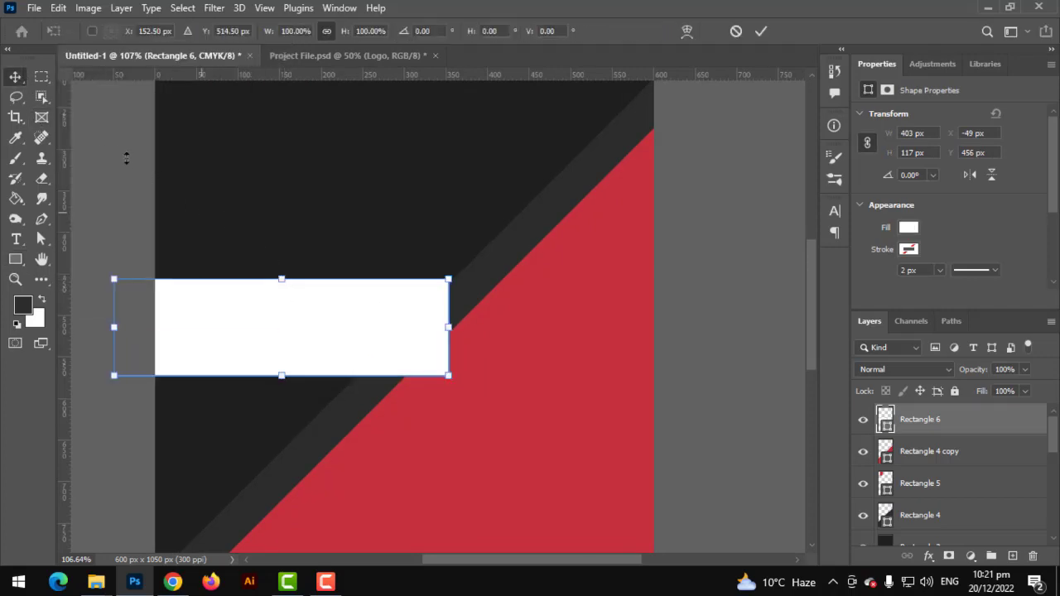
left_click(223, 167)
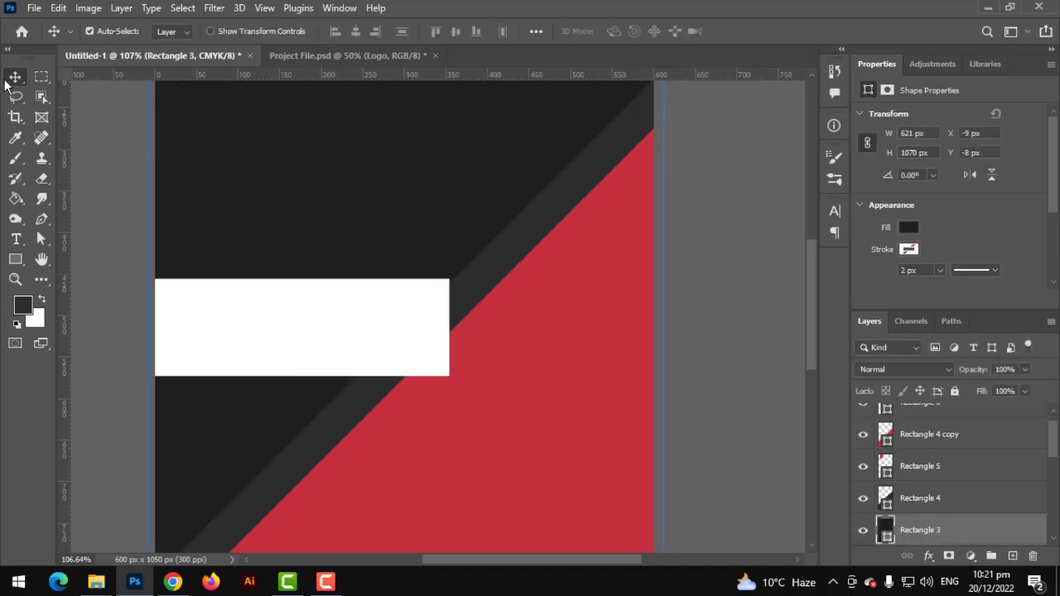
key("ctrl+t")
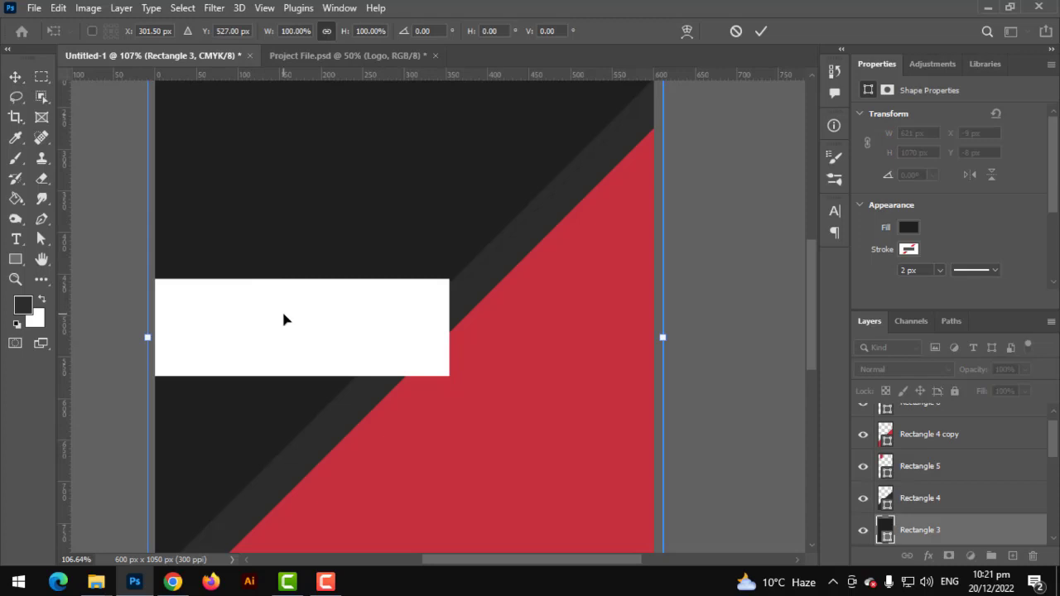
key("Return")
left_click(98, 261)
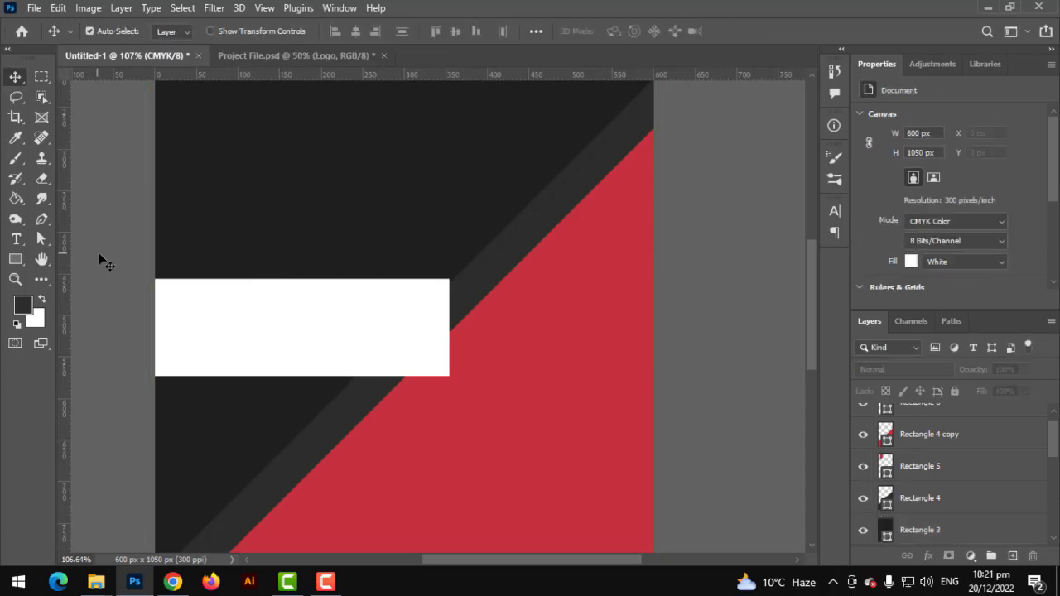
left_click(256, 310)
key("ctrl+t")
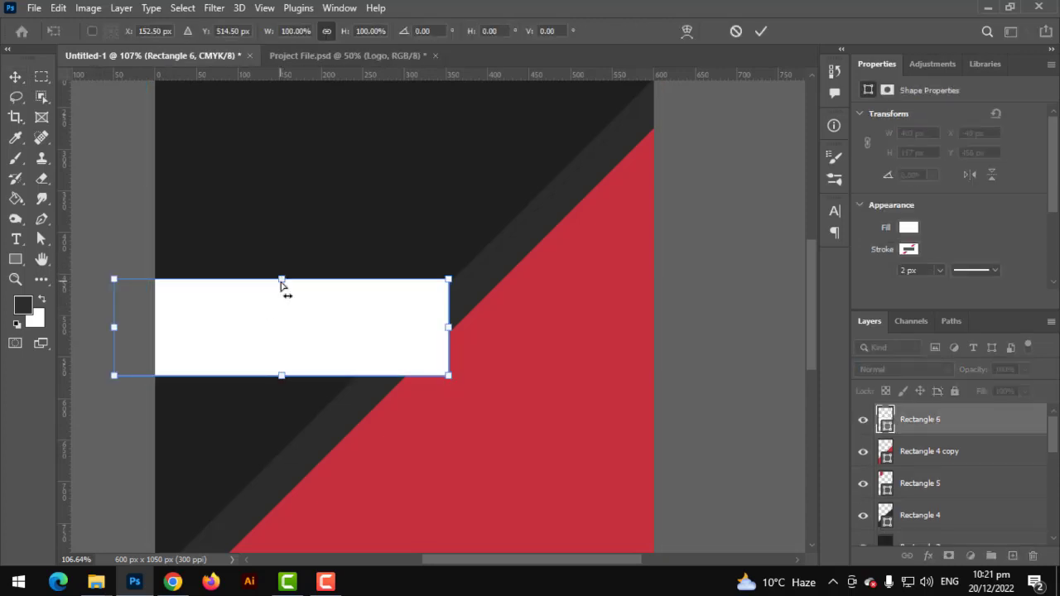
left_click_drag(281, 285, 329, 290)
scroll(390, 329, "down", 3)
left_click_drag(329, 251, 232, 265)
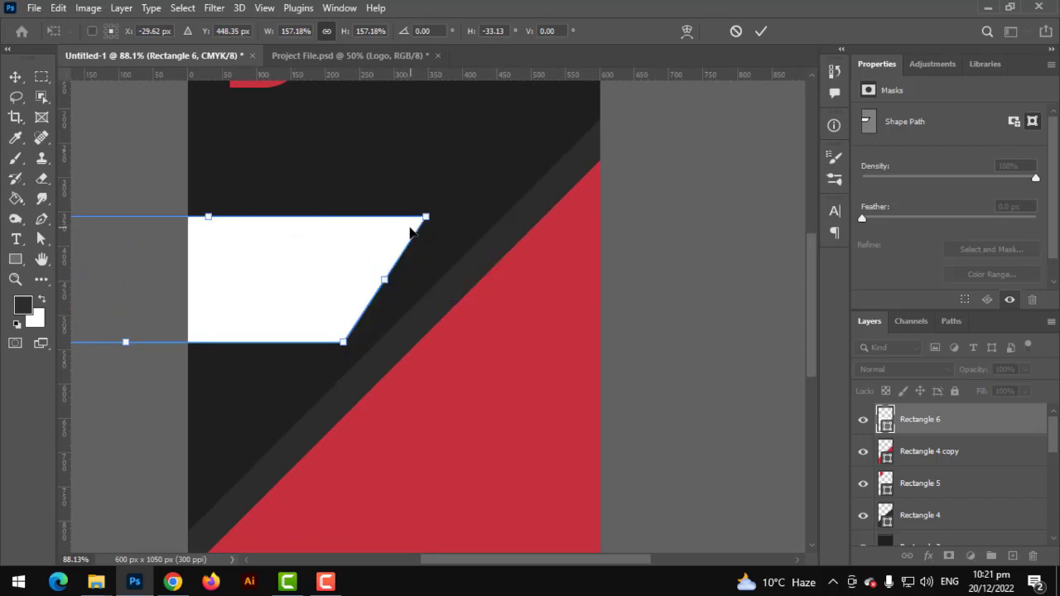
key("ctrl+z")
key("ctrl+z")
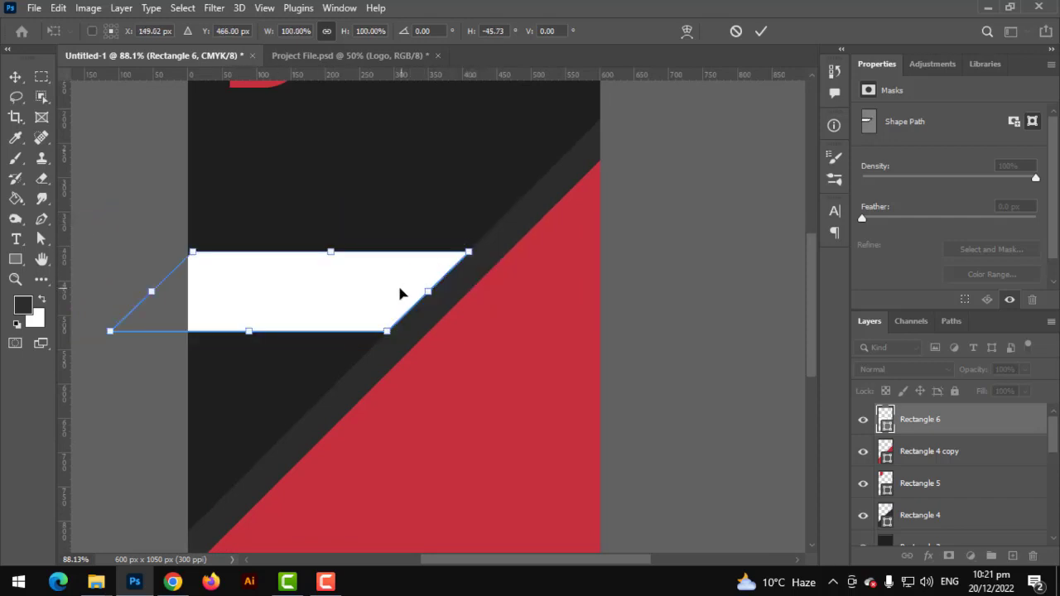
left_click_drag(399, 293, 374, 271)
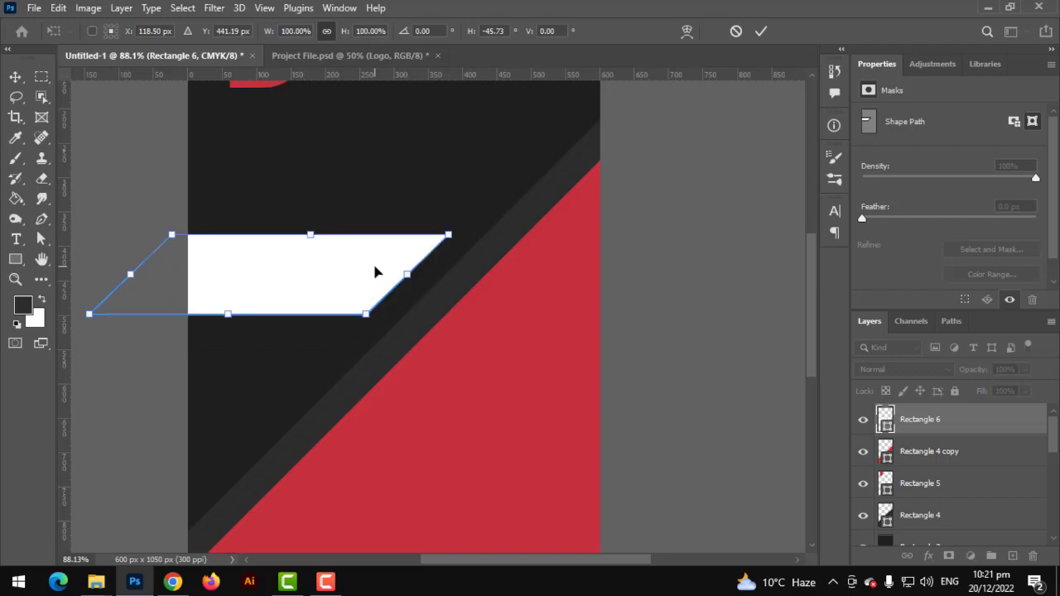
key("Return")
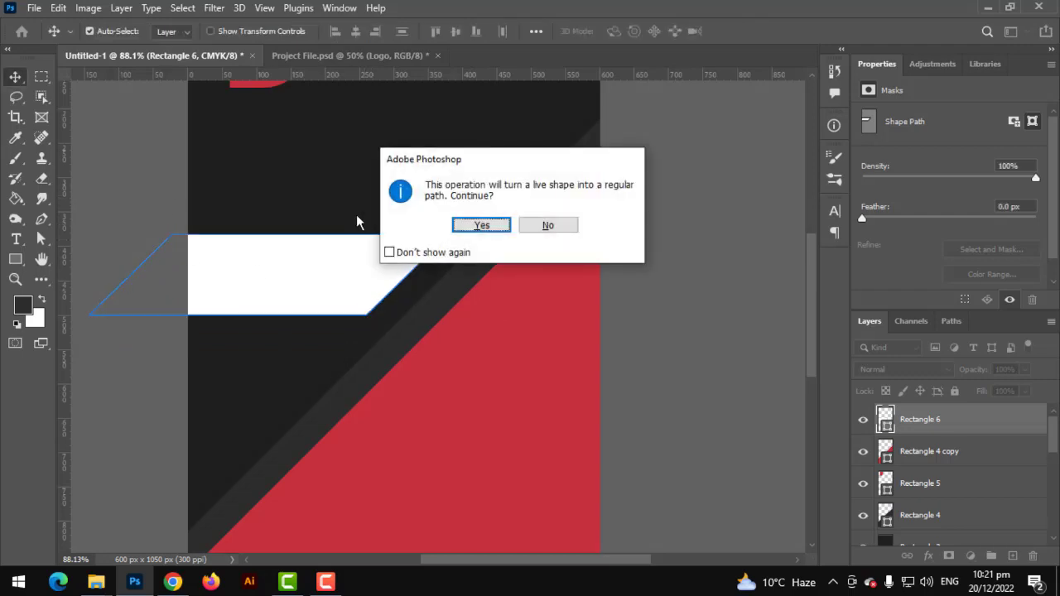
left_click(482, 225)
left_click(87, 189)
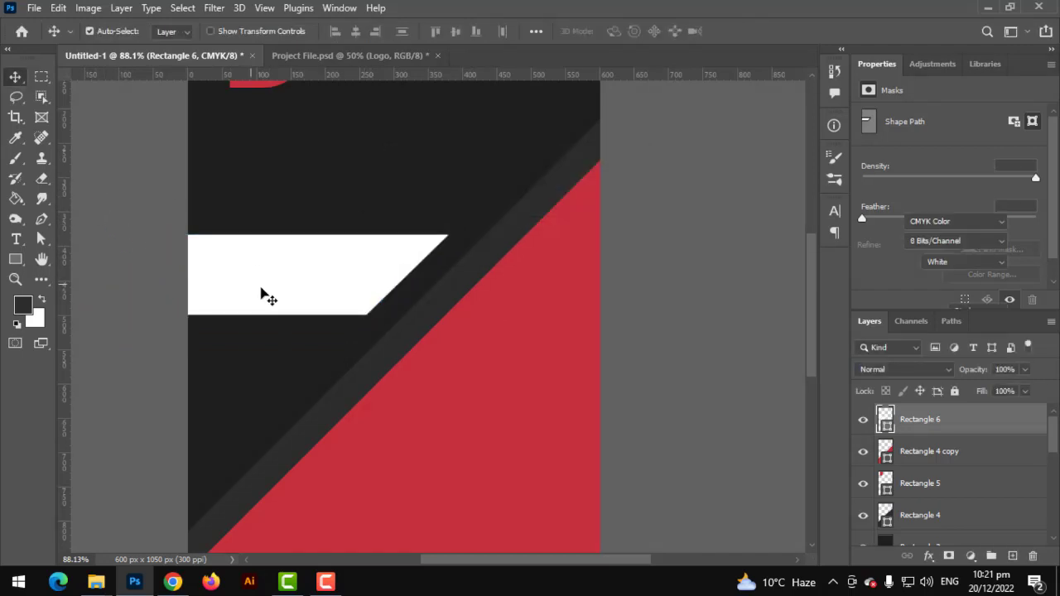
Change the banner's fill to mid grey #646464
left_click_drag(278, 315, 303, 274)
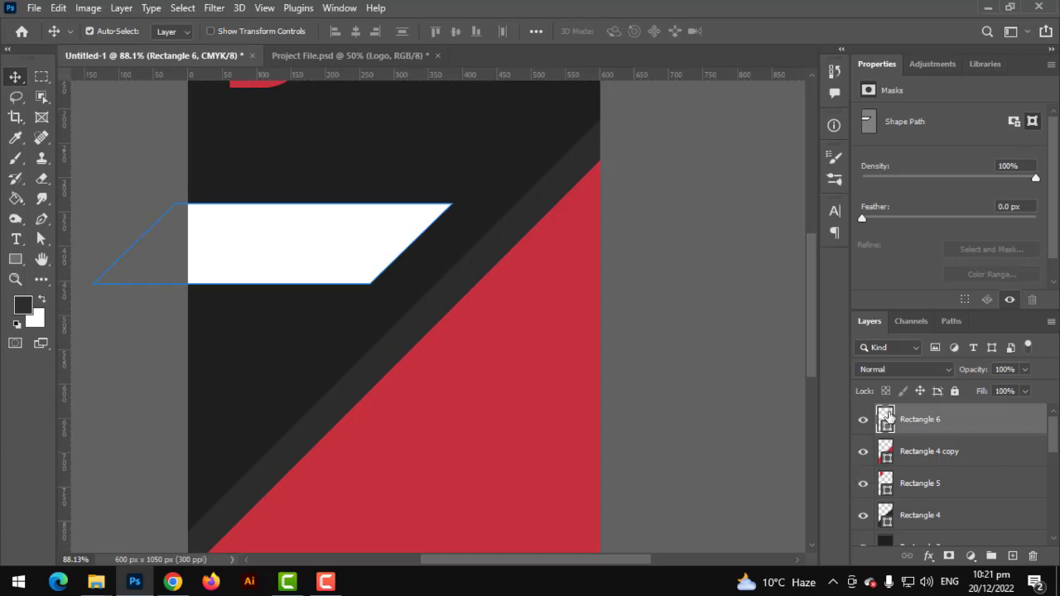
double_click(885, 416)
mouse_move(687, 355)
left_mouse_down()
mouse_move(603, 366)
mouse_move(564, 409)
left_mouse_up()
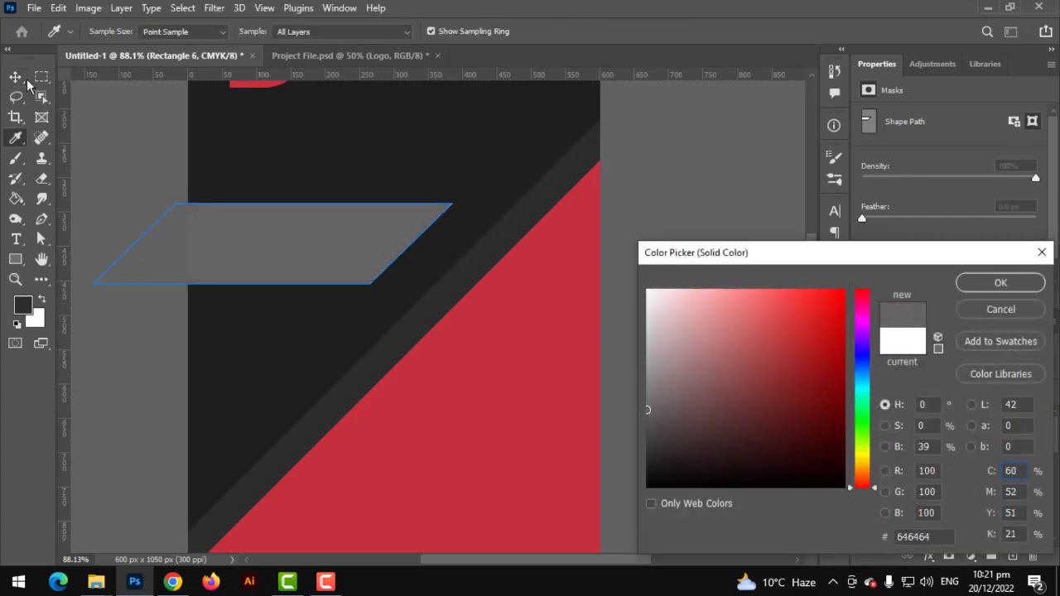
left_click(1001, 283)
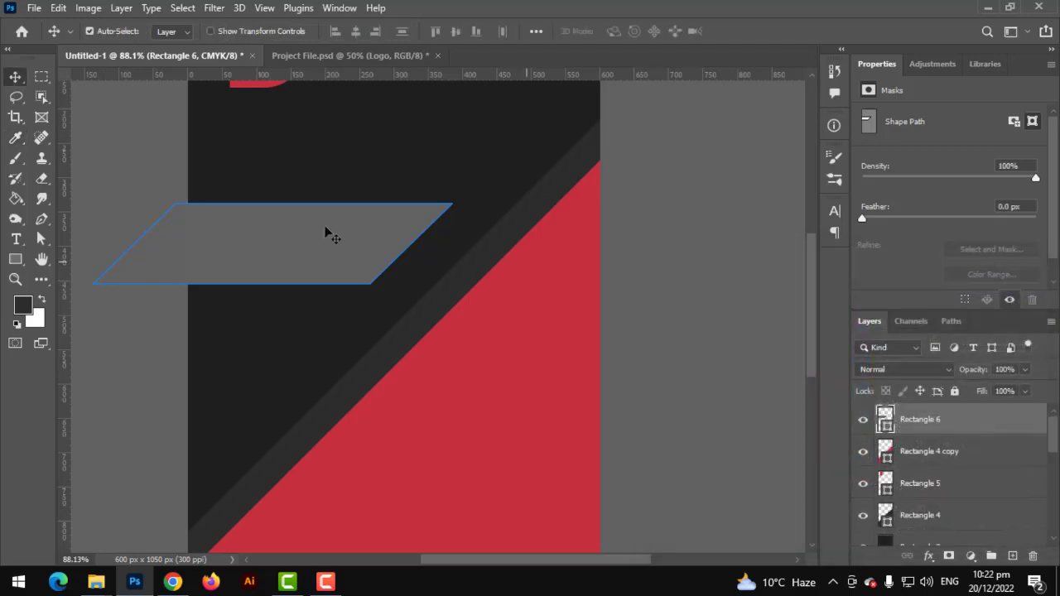
left_click(125, 130)
Move the grey banner slightly lower on the card
key("ctrl+0")
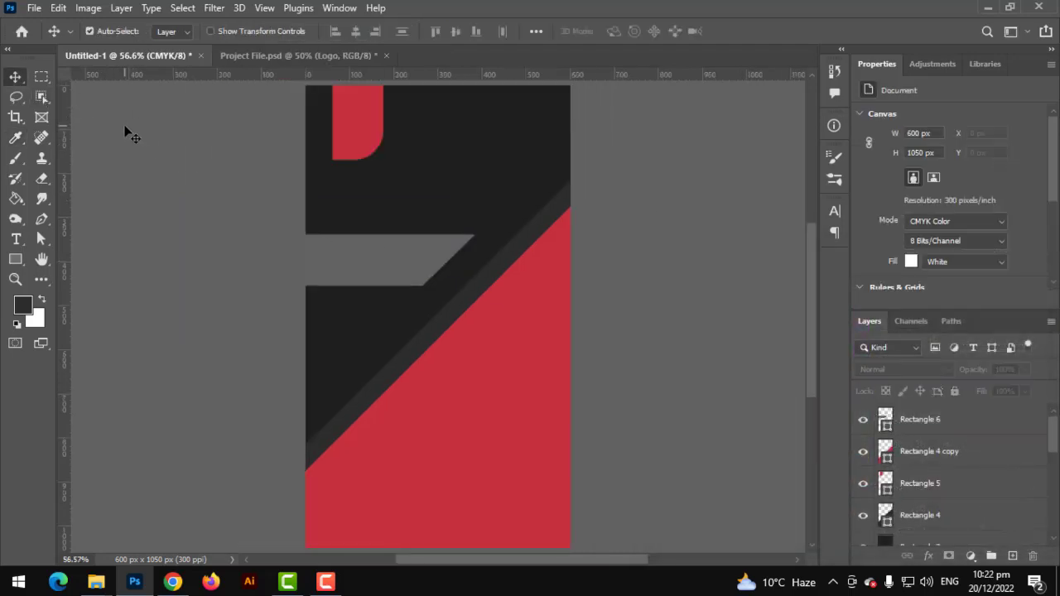
scroll(440, 366, "up", 1)
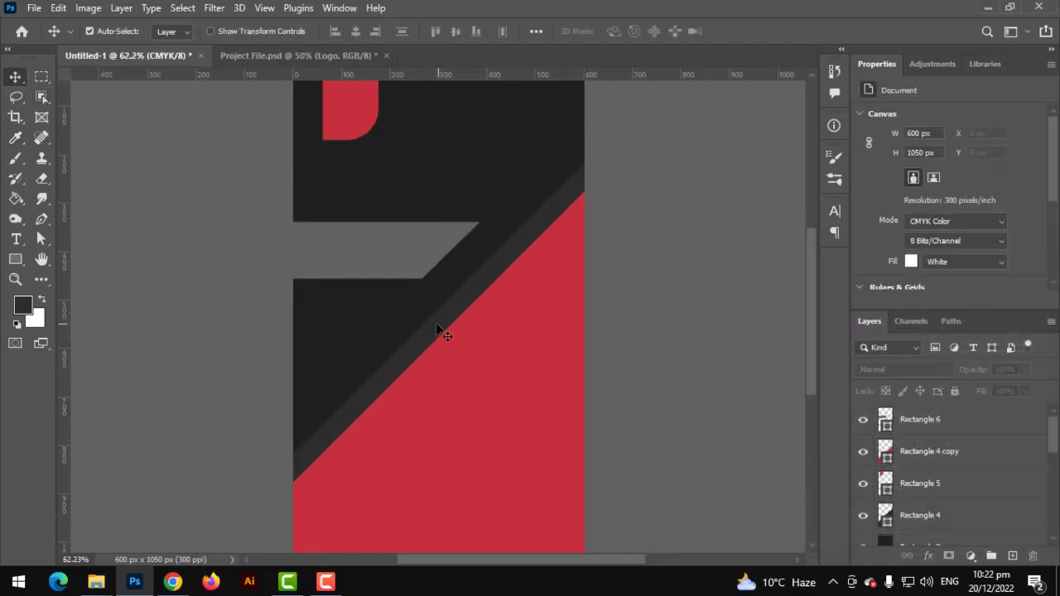
scroll(437, 330, "up", 2)
scroll(428, 334, "down", 2)
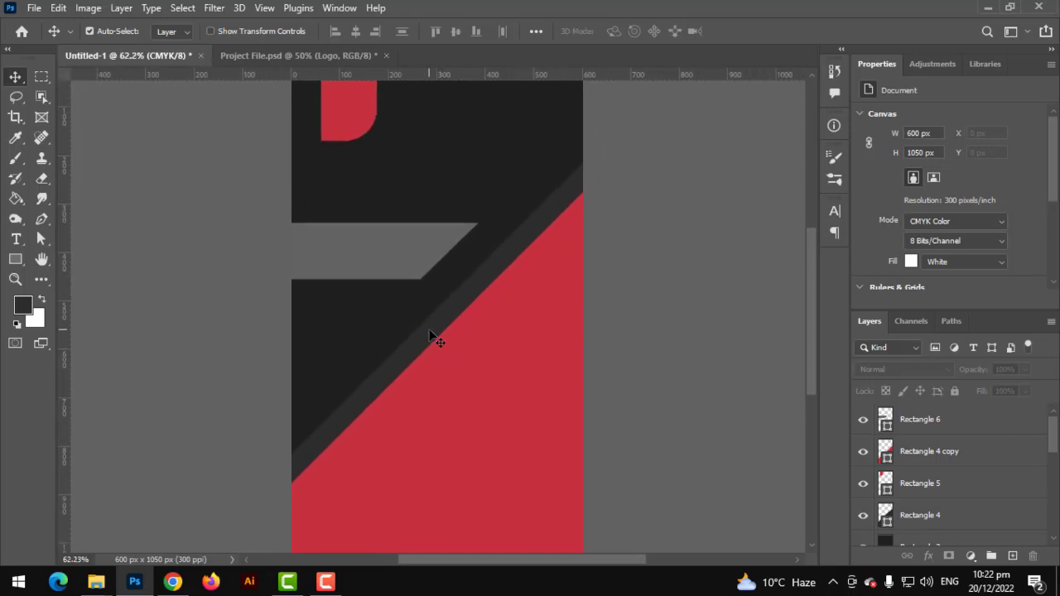
scroll(436, 289, "up", 1)
left_click_drag(396, 259, 386, 294)
scroll(377, 287, "down", 1)
left_click(225, 349)
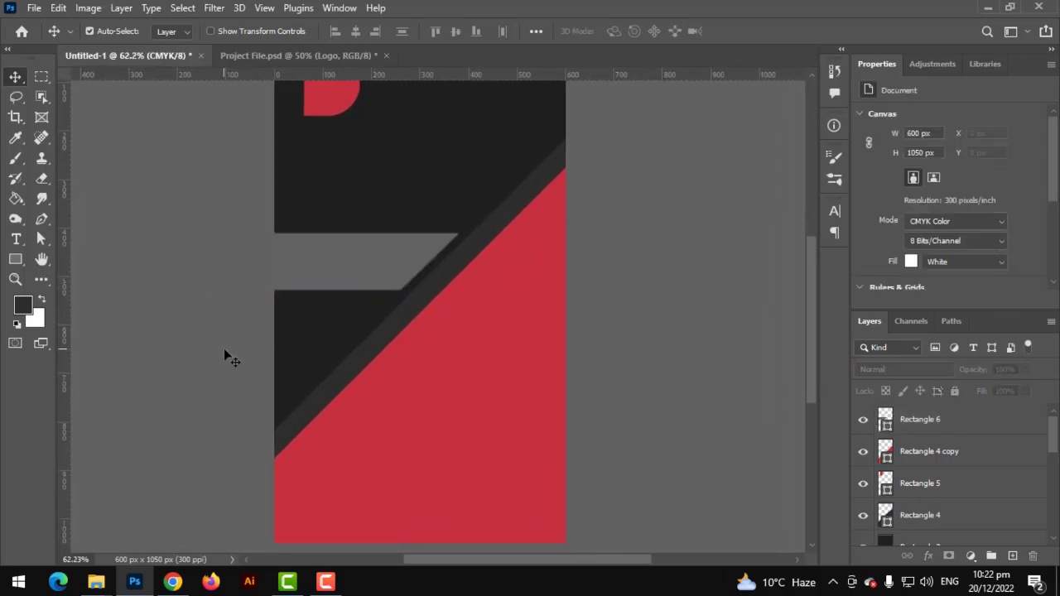
scroll(225, 349, "up", 1)
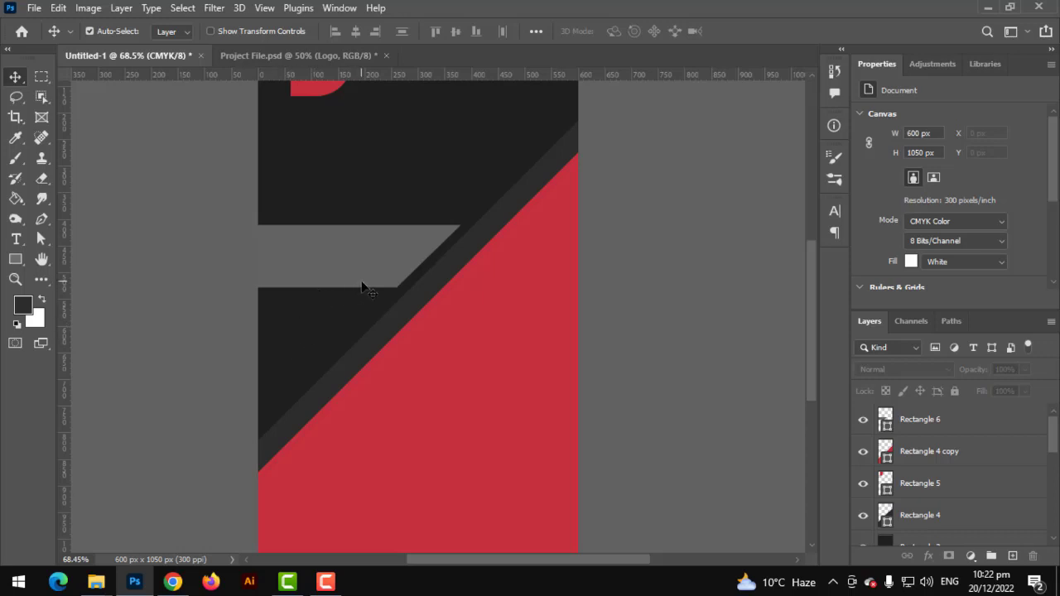
Duplicate the dark diagonal stripe and move the copy up and left
left_click_drag(367, 344, 96, 317)
left_click_drag(278, 331, 84, 335)
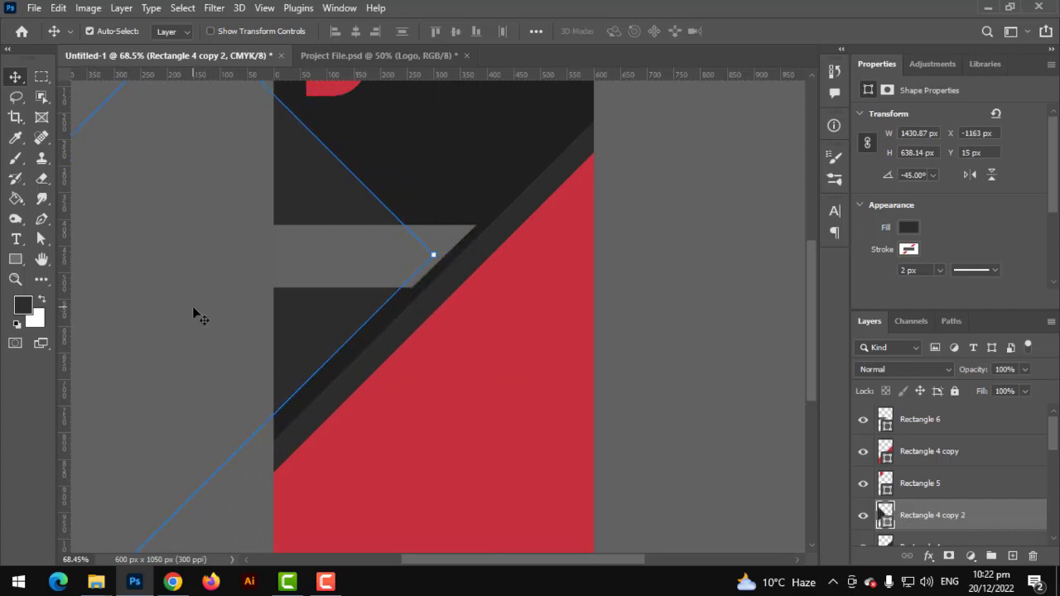
left_click(724, 220)
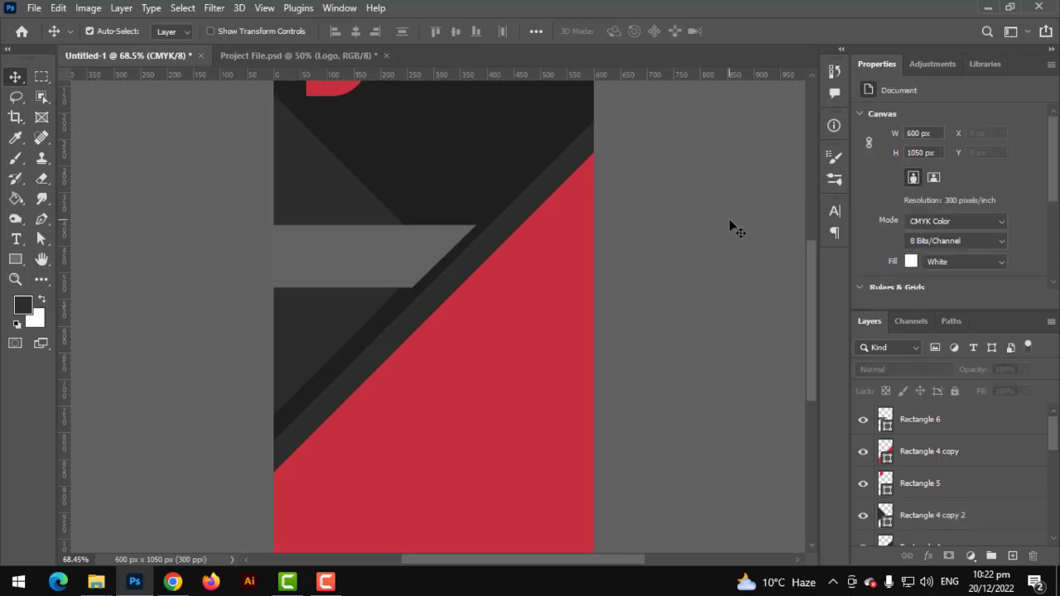
scroll(443, 261, "up", 2)
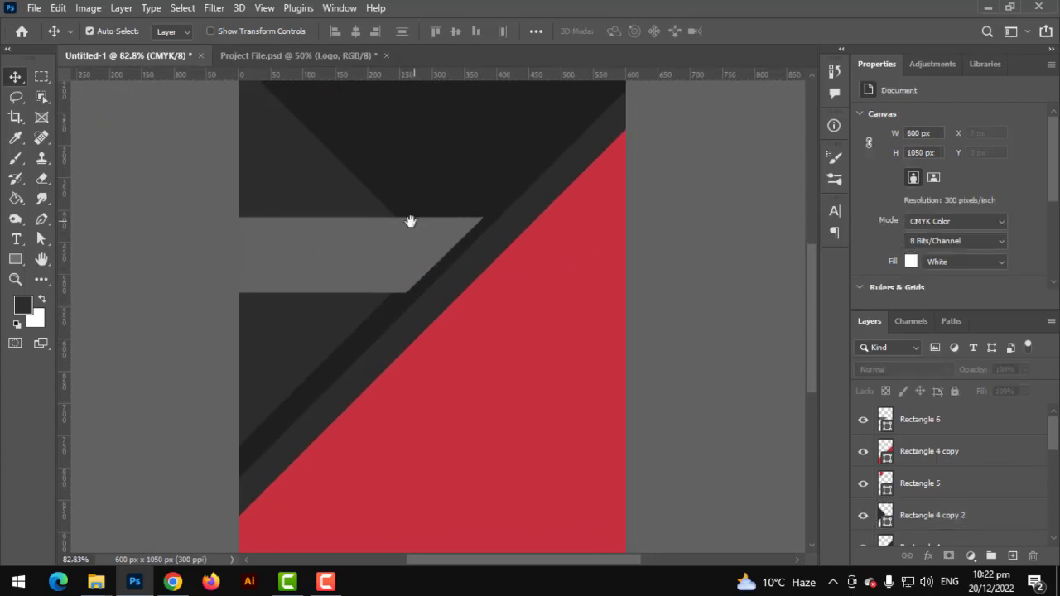
left_click_drag(409, 222, 406, 233)
scroll(409, 263, "down", 1)
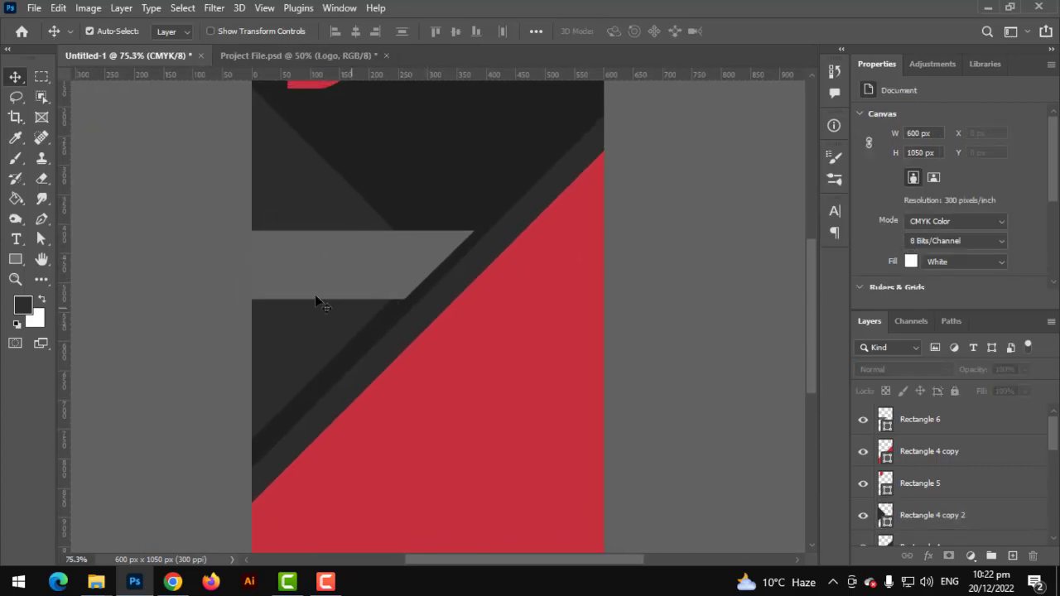
scroll(318, 252, "down", 2)
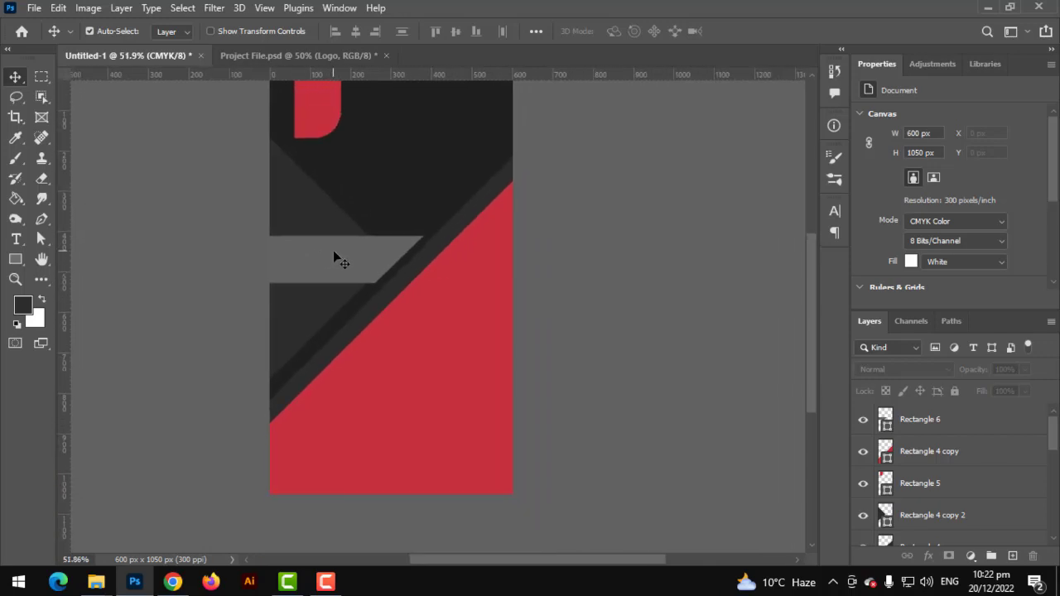
scroll(335, 252, "down", 1)
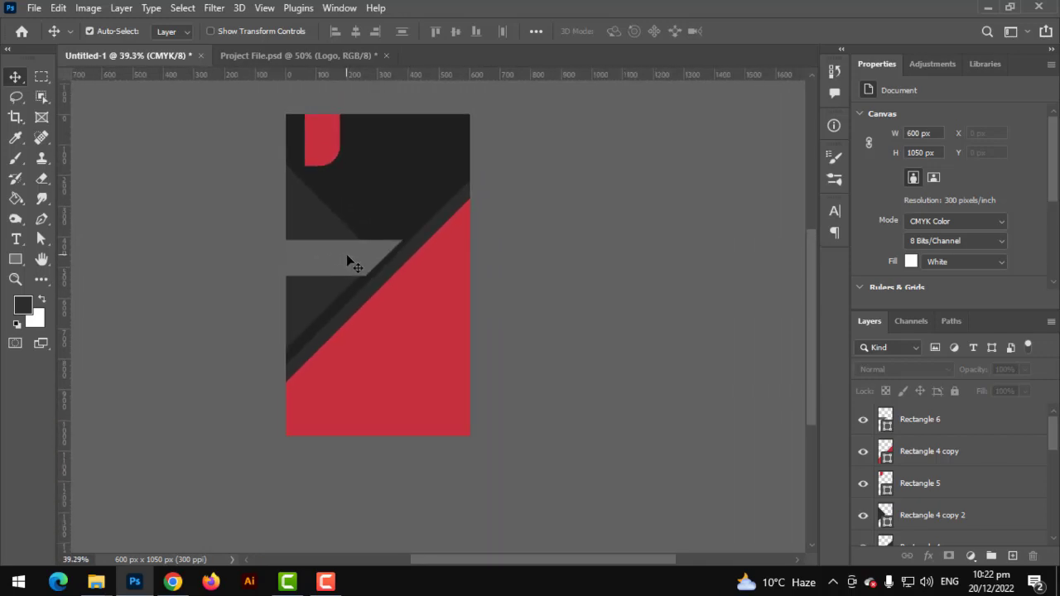
scroll(314, 301, "up", 1)
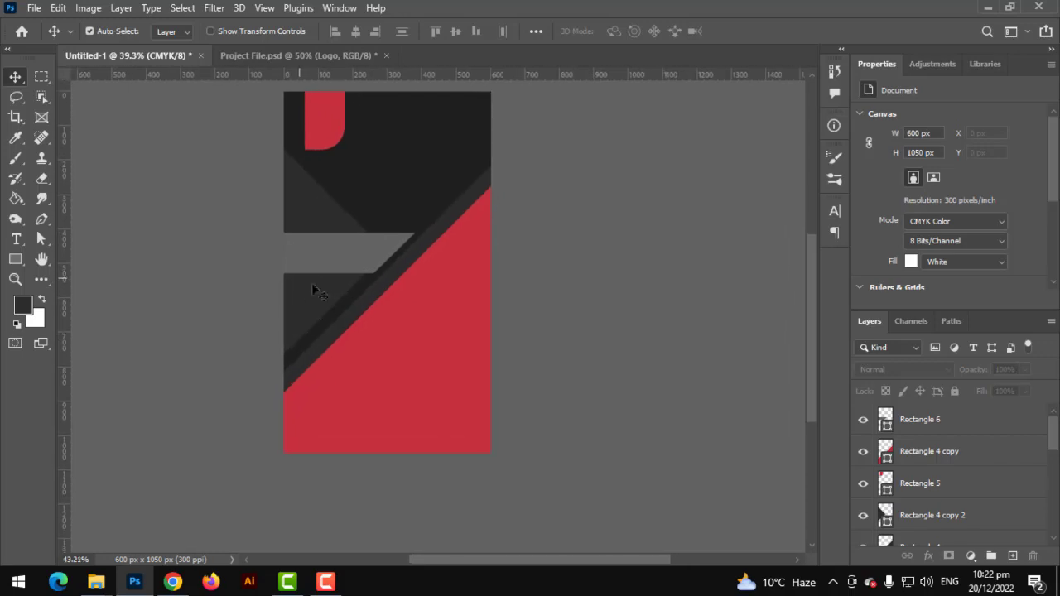
Shift the dark diagonal band to the right
left_click_drag(265, 203, 294, 202)
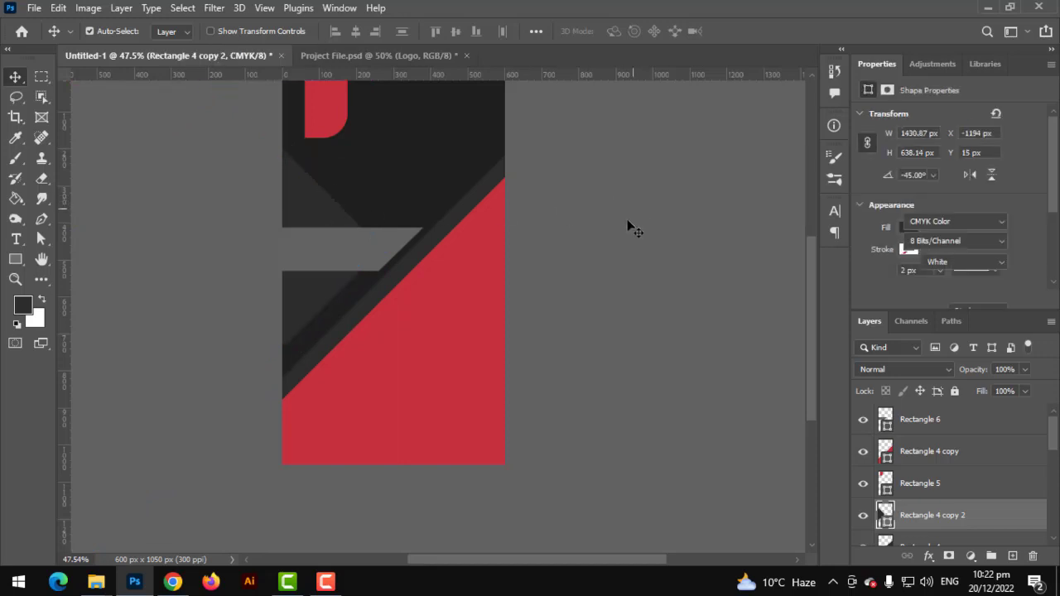
scroll(613, 229, "up", 1)
scroll(599, 224, "up", 1)
left_click(599, 223)
key("ctrl+0")
scroll(436, 260, "up", 3)
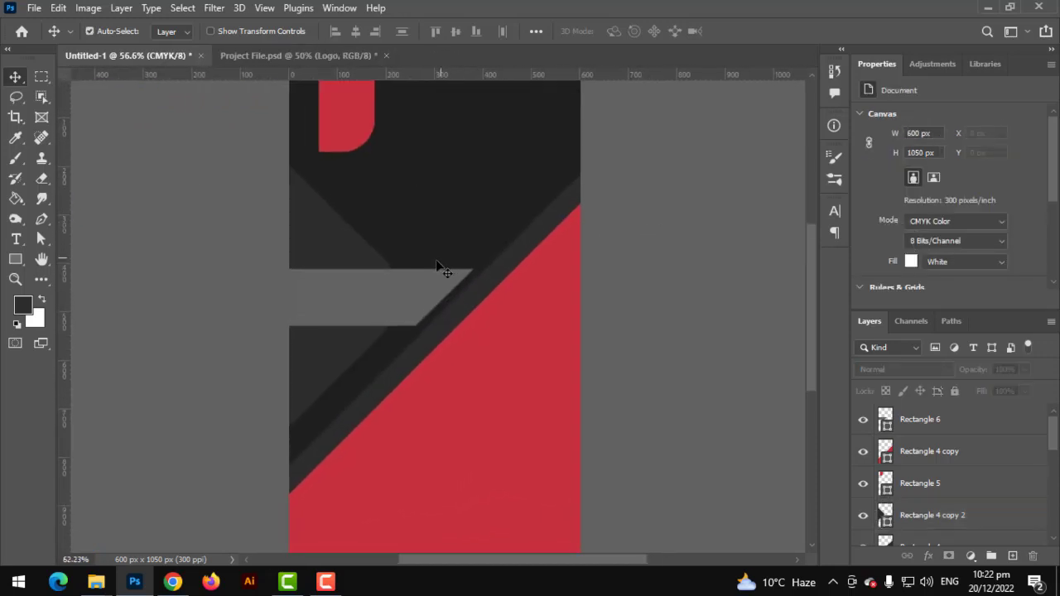
scroll(423, 246, "up", 1)
left_click_drag(436, 185, 437, 206)
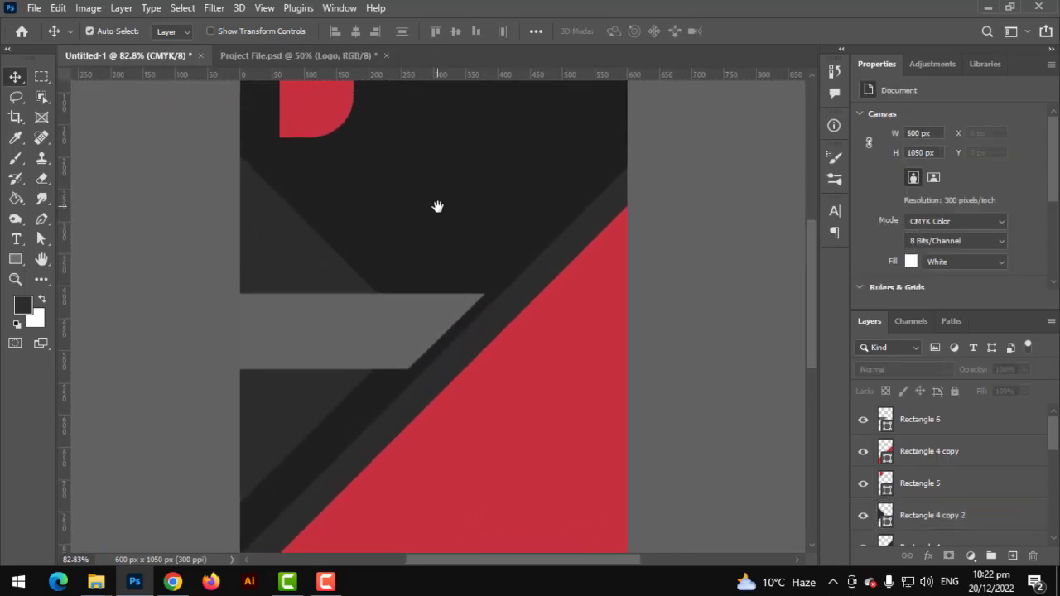
scroll(431, 230, "down", 1)
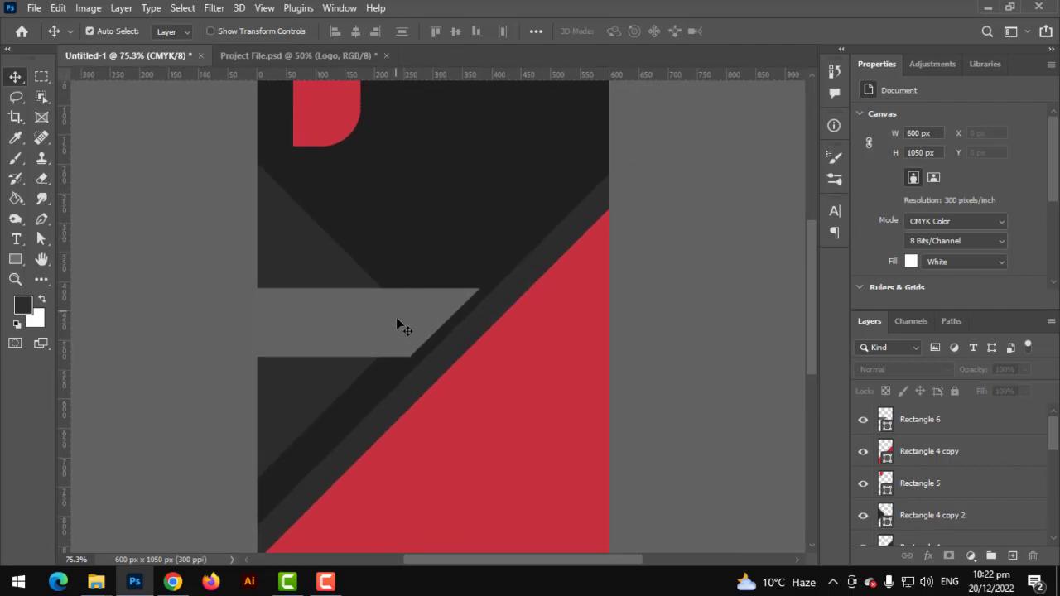
Move the grey banner up and adjust the dark band so their edges meet
left_click_drag(396, 318, 409, 284)
left_click_drag(351, 360, 335, 328)
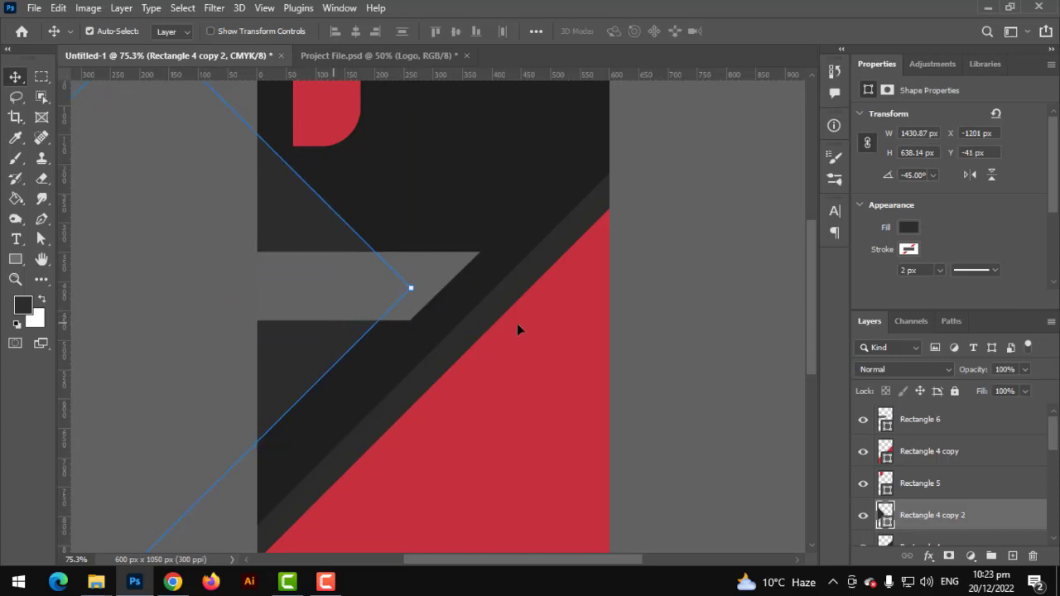
left_click_drag(402, 318, 370, 298)
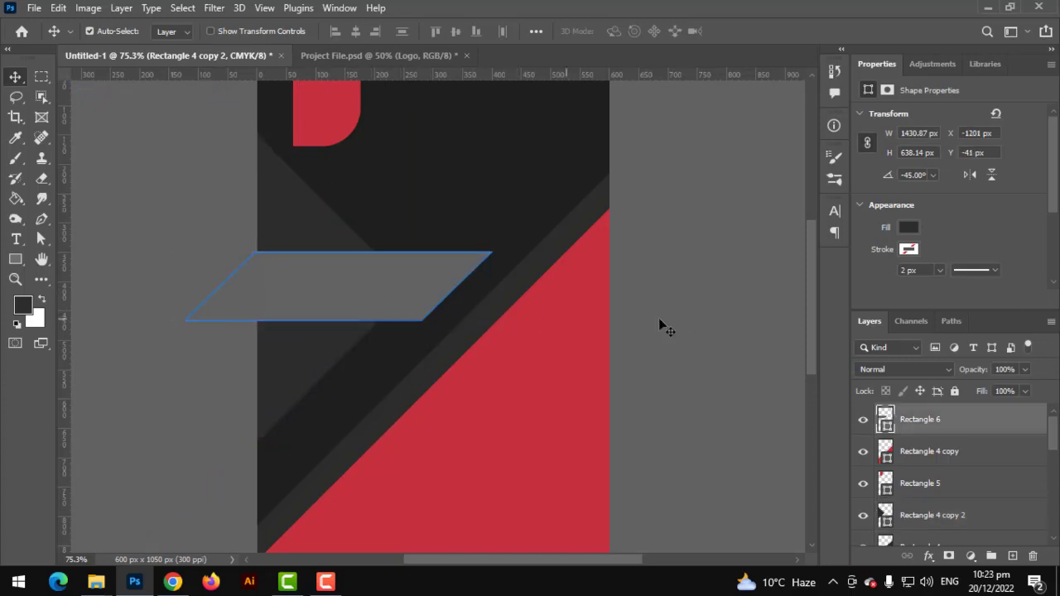
left_click(693, 296)
key("ctrl+0")
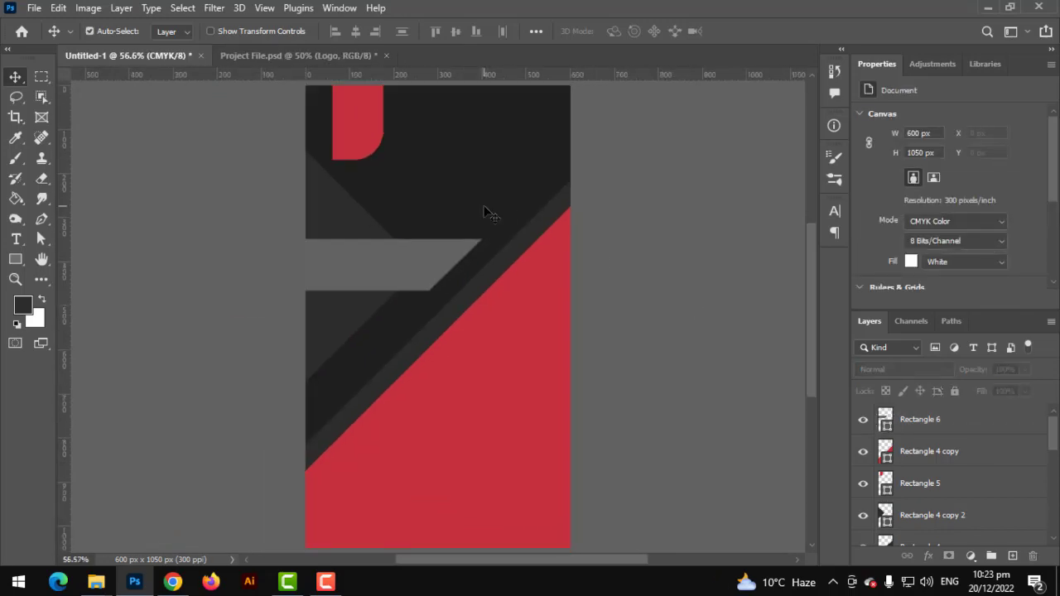
Reposition the Logo group onto the red top tab of the card
scroll(409, 208, "up", 5)
left_click_drag(484, 207, 389, 213)
key("ctrl+t")
key("Return")
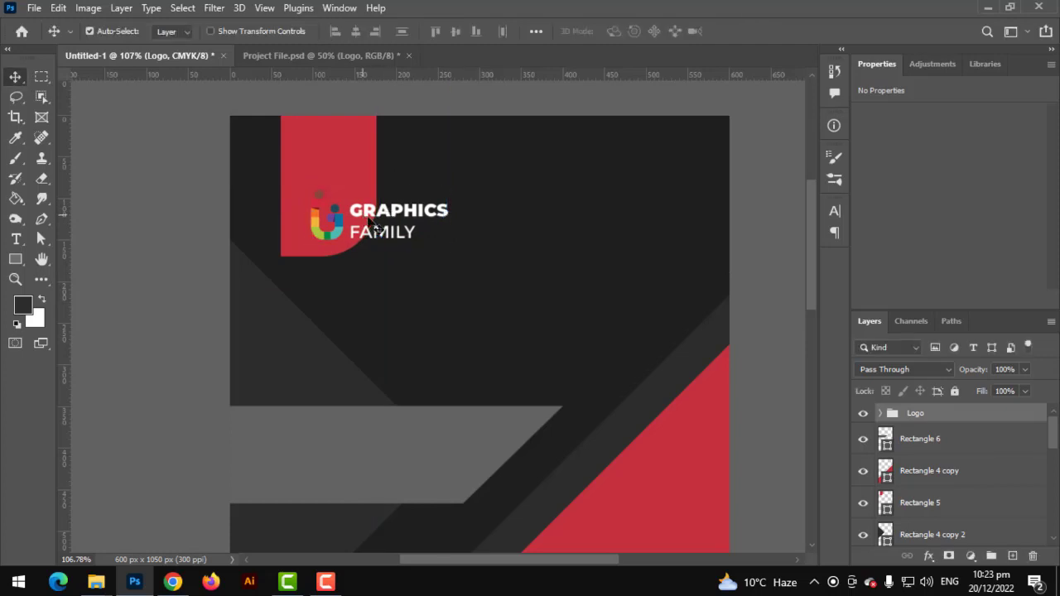
Scale the LOGO icon layer up on the red tab
scroll(376, 229, "up", 2)
scroll(376, 228, "up", 3)
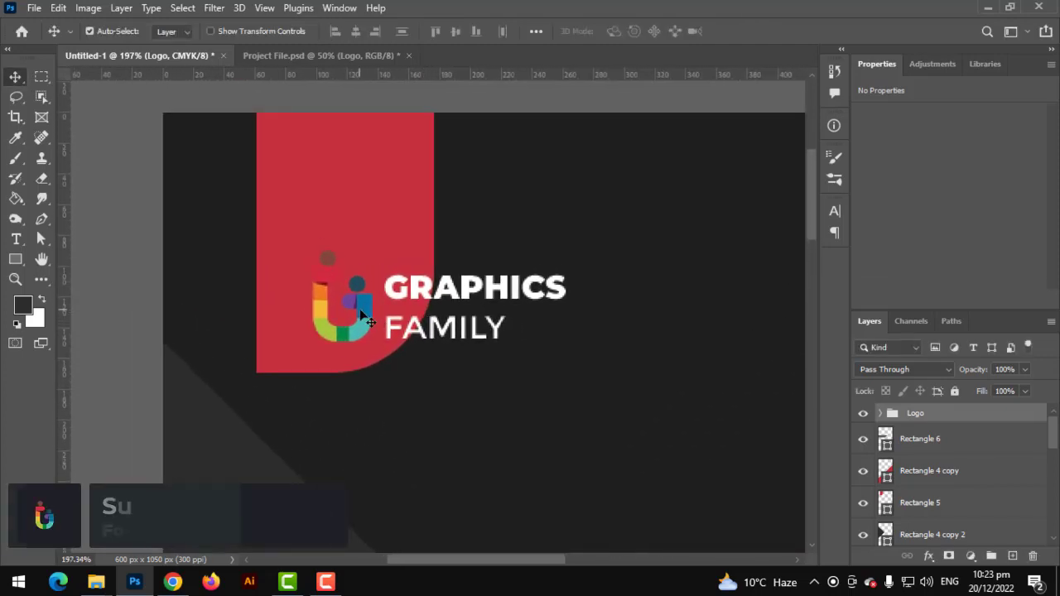
left_click(361, 313)
key("ctrl+t")
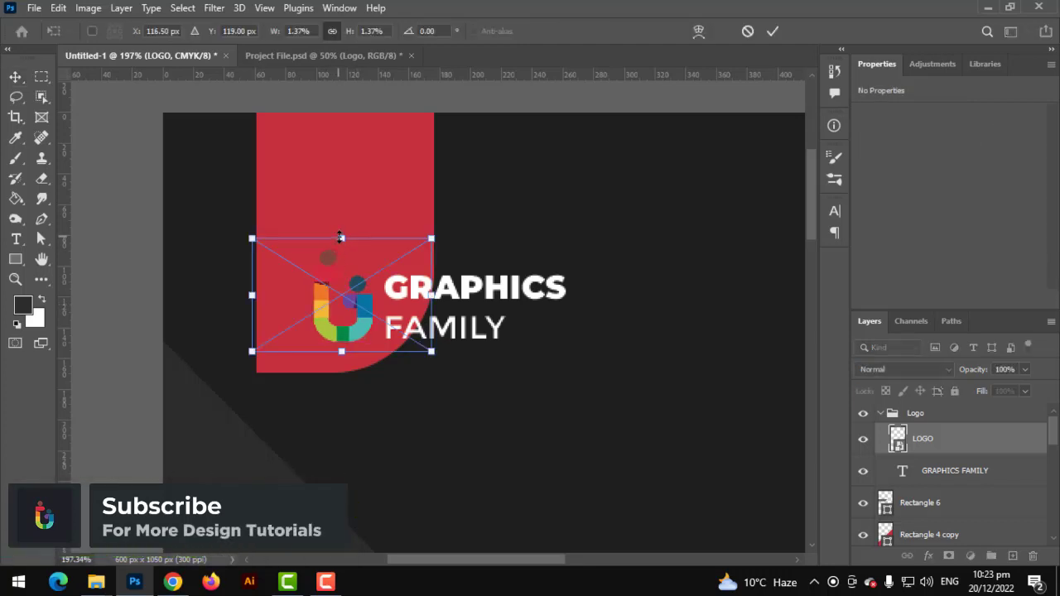
left_click_drag(340, 238, 320, 149)
key("Return")
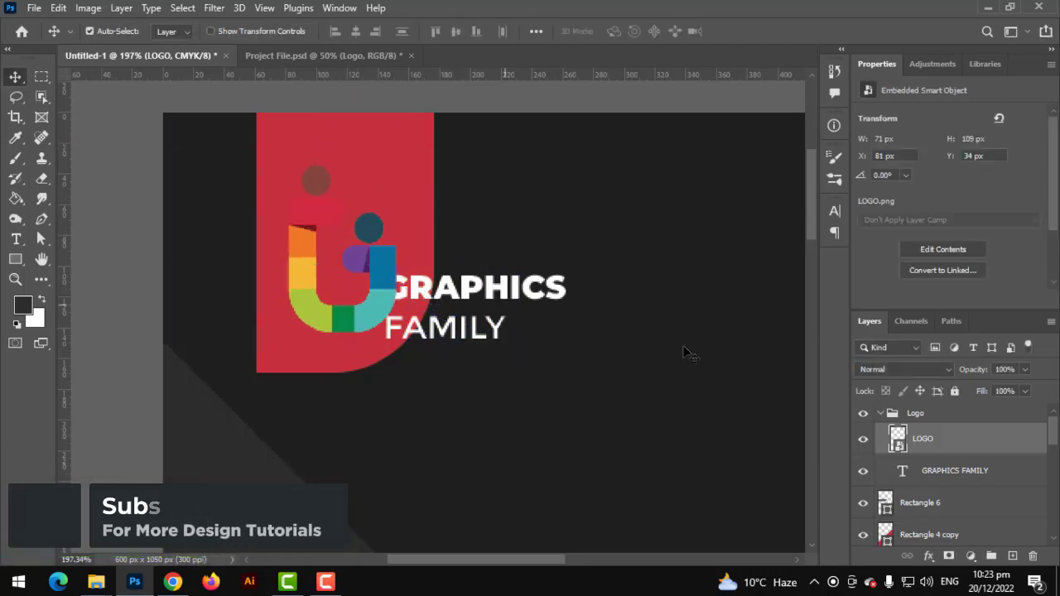
Move the GRAPHICS FAMILY text beside the logo icon
left_click(940, 415)
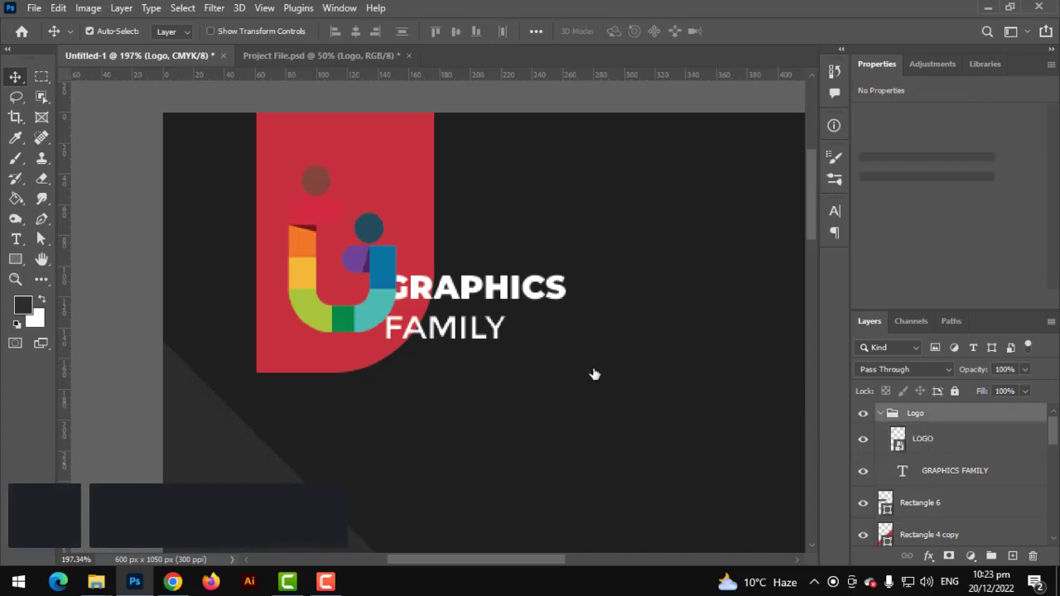
left_click(515, 290)
key("ctrl+t")
left_click_drag(514, 290, 473, 213)
key("Return")
Enlarge the GRAPHICS FAMILY text to 7.24 pt and fit the card in the window
key("ctrl+t")
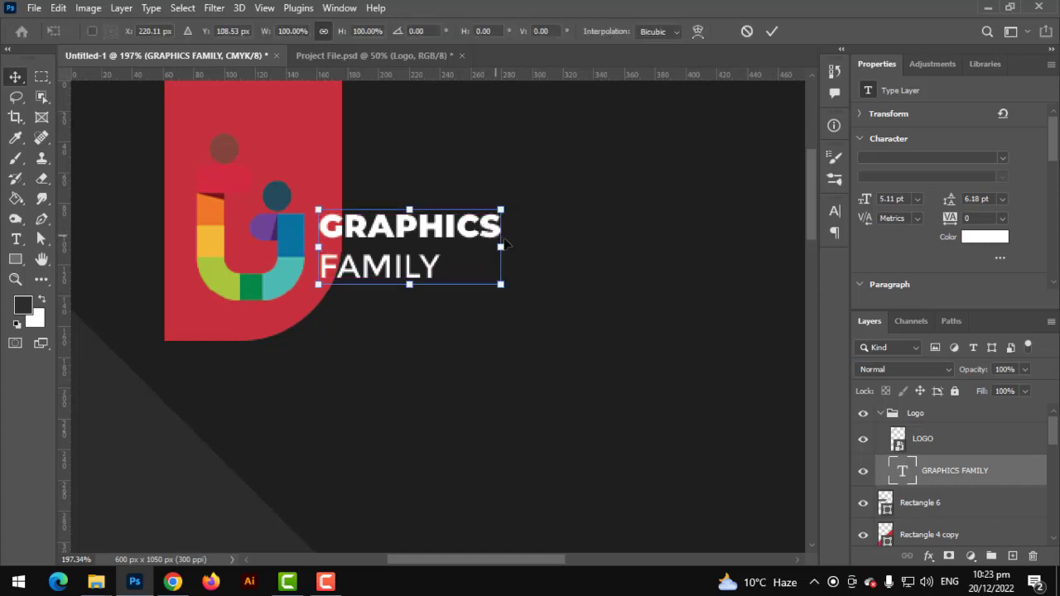
mouse_move(568, 251)
left_mouse_down()
mouse_move(595, 252)
mouse_move(585, 258)
left_mouse_up()
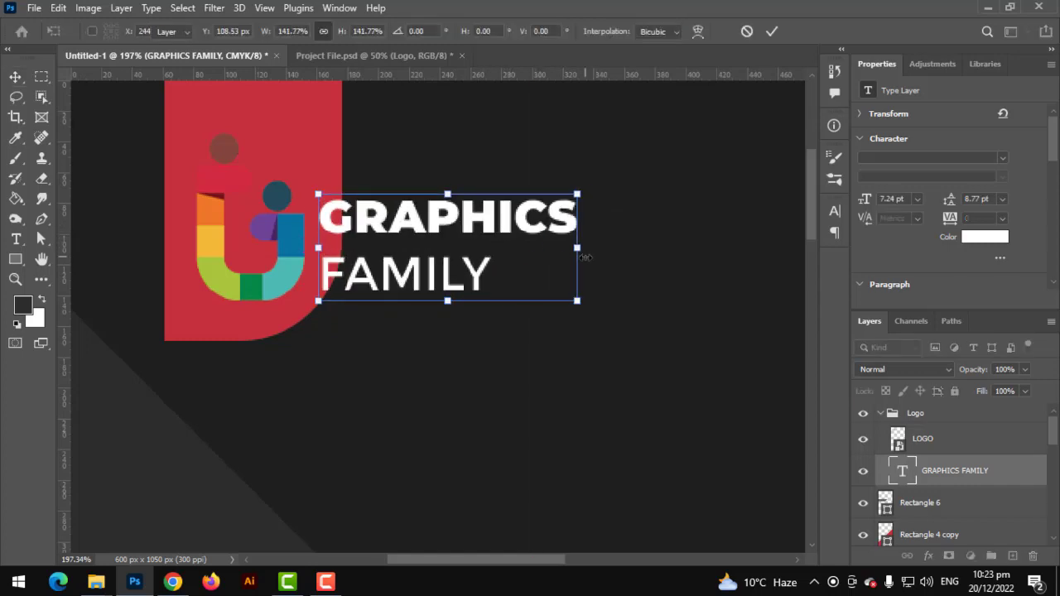
key("Return")
key("ctrl+0")
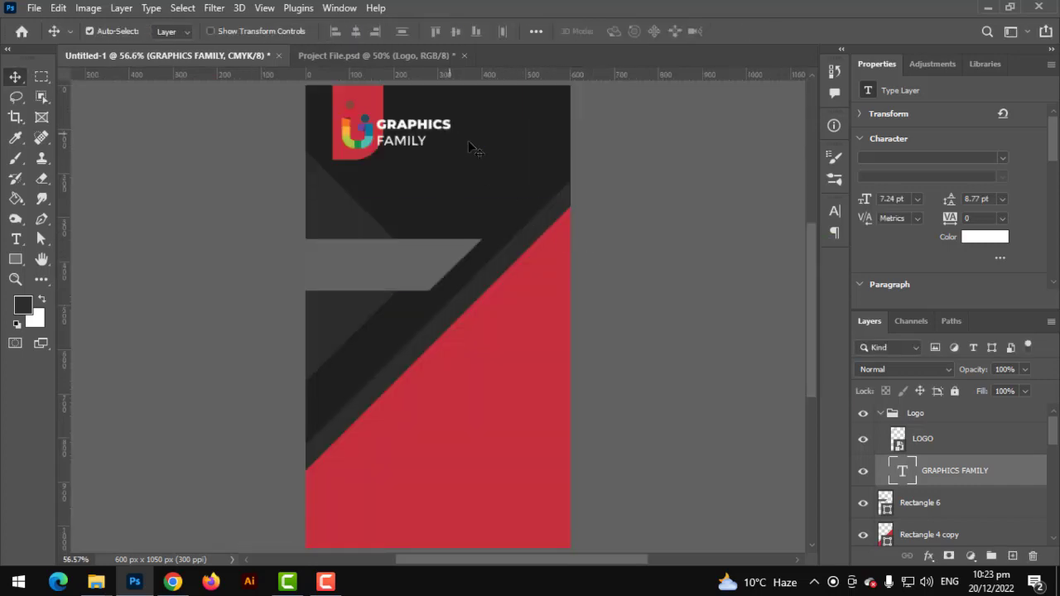
Shift the GRAPHICS FAMILY text slightly to the right
scroll(398, 146, "up", 2)
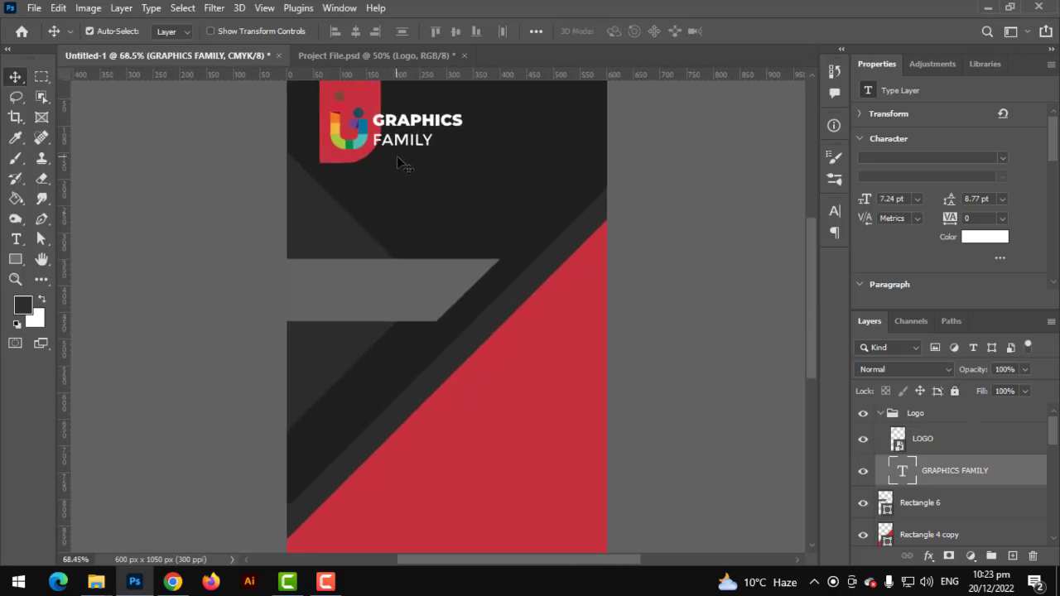
key("ctrl+t")
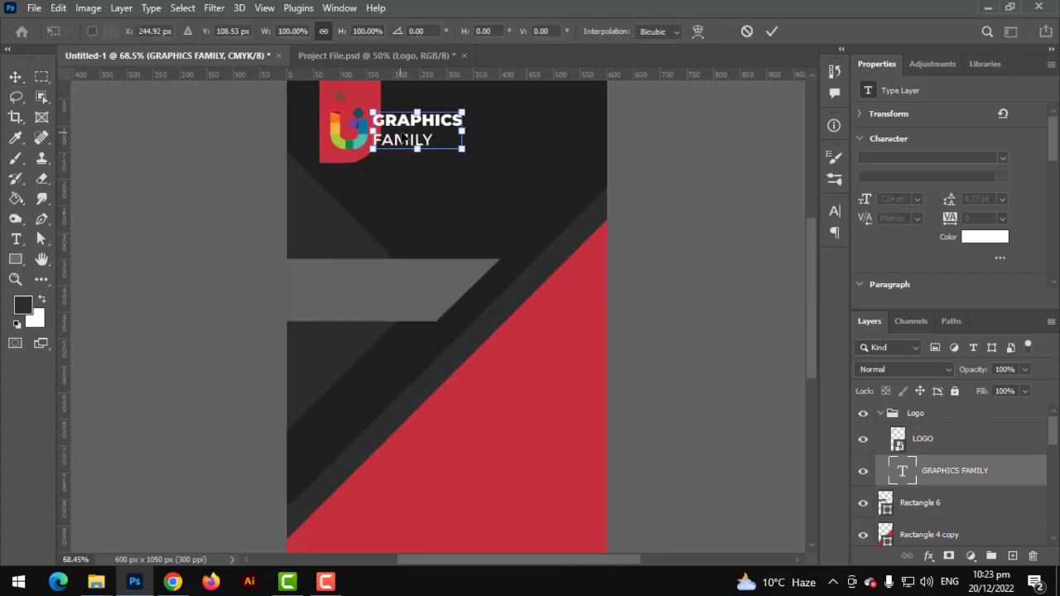
left_click_drag(406, 142, 421, 141)
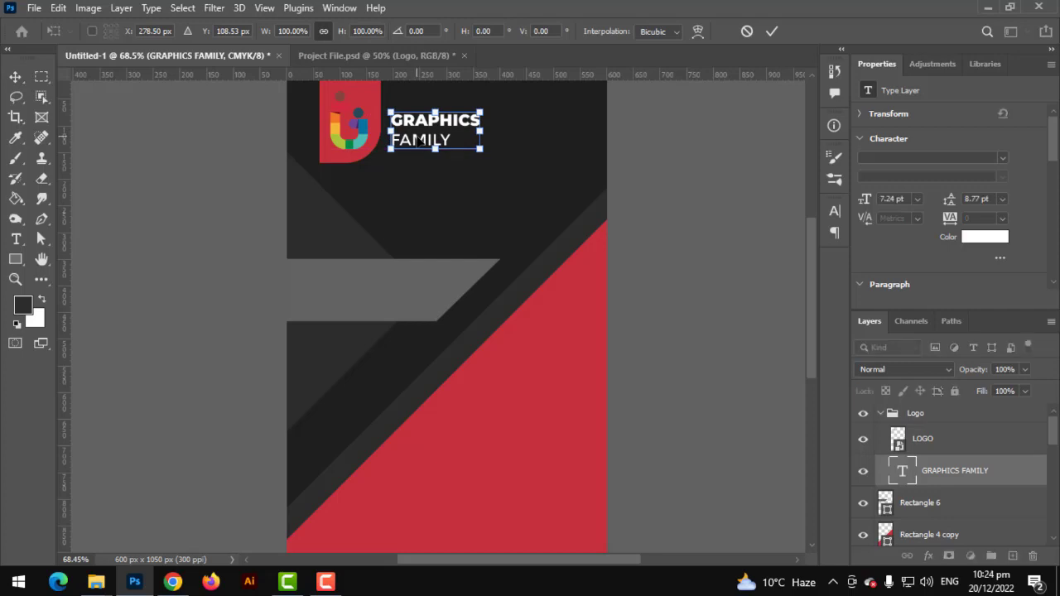
key("Return")
scroll(419, 142, "down", 2)
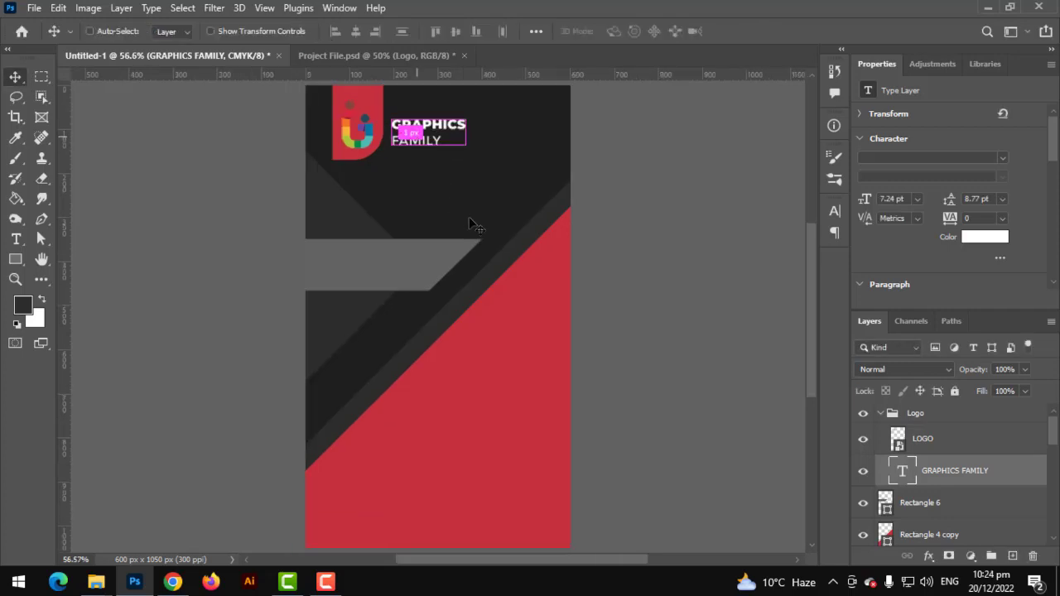
scroll(479, 227, "down", 1)
scroll(487, 245, "up", 8)
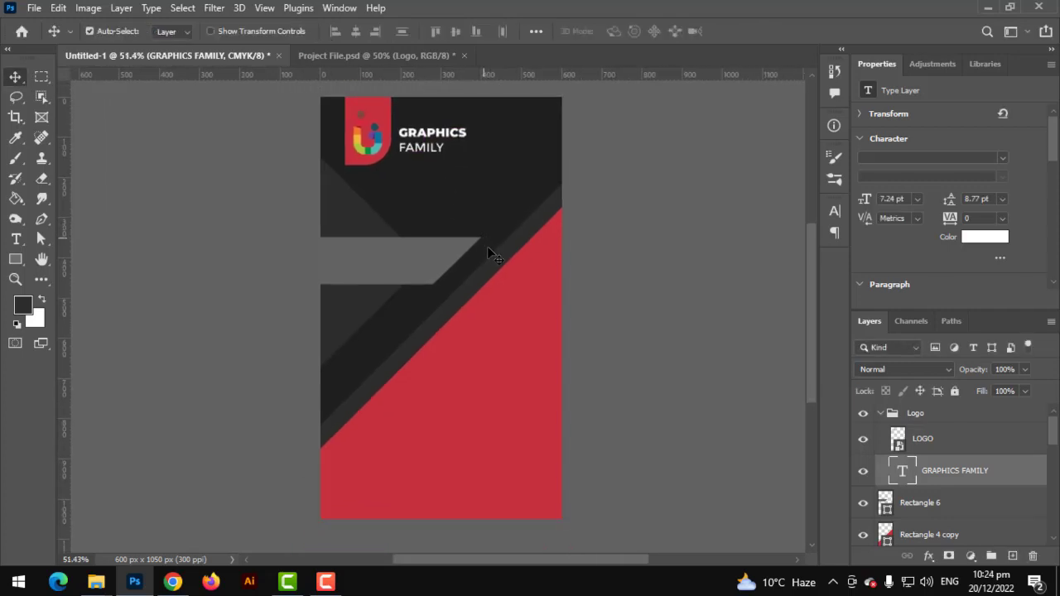
Type the cardholder's name in uppercase as a new text line on the gray banner
left_click_drag(346, 279, 404, 241)
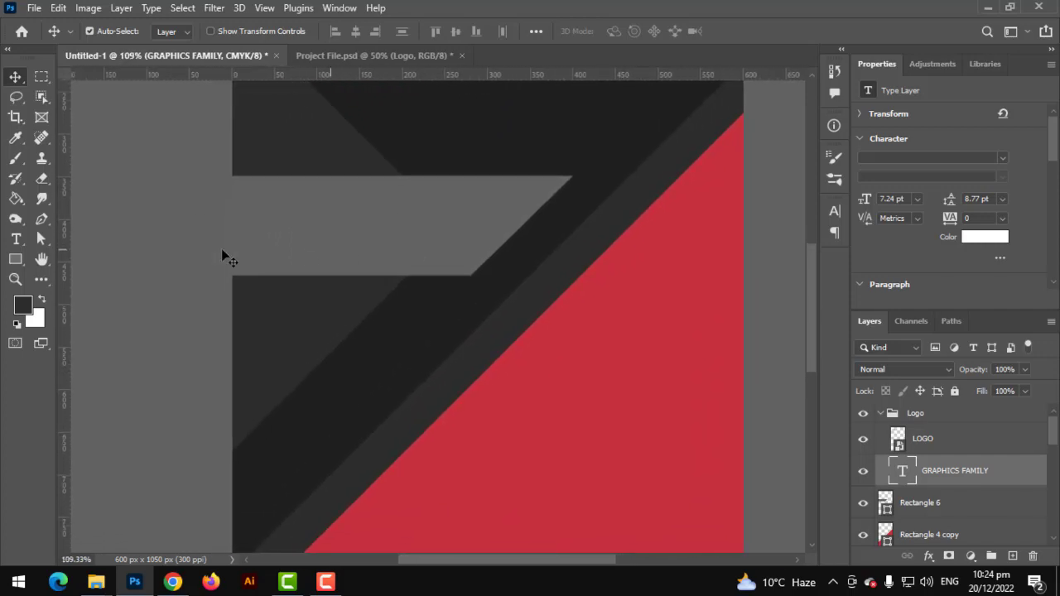
left_click(16, 238)
left_click(262, 245)
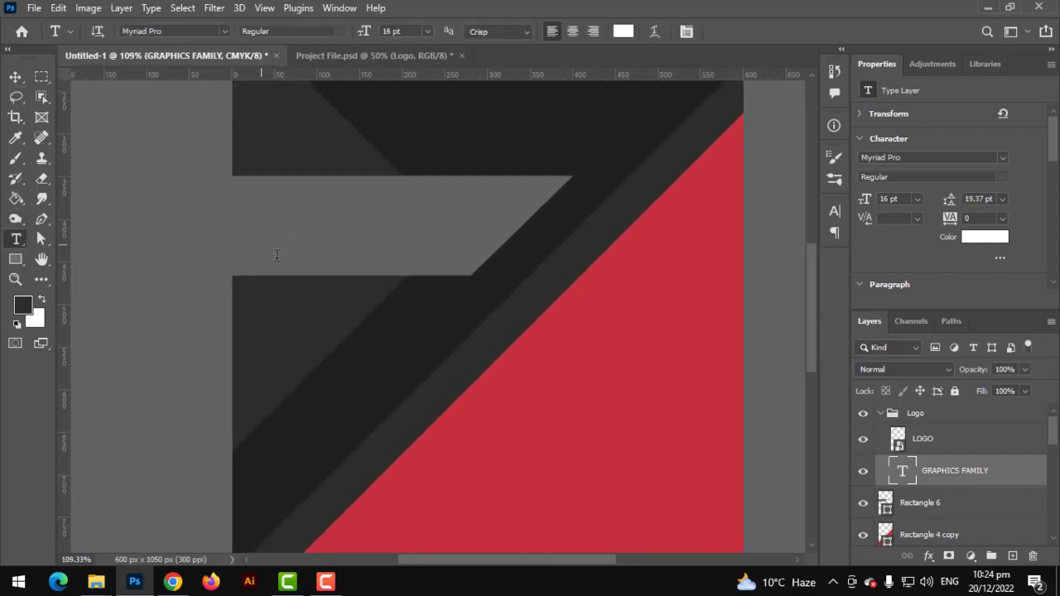
type("ad")
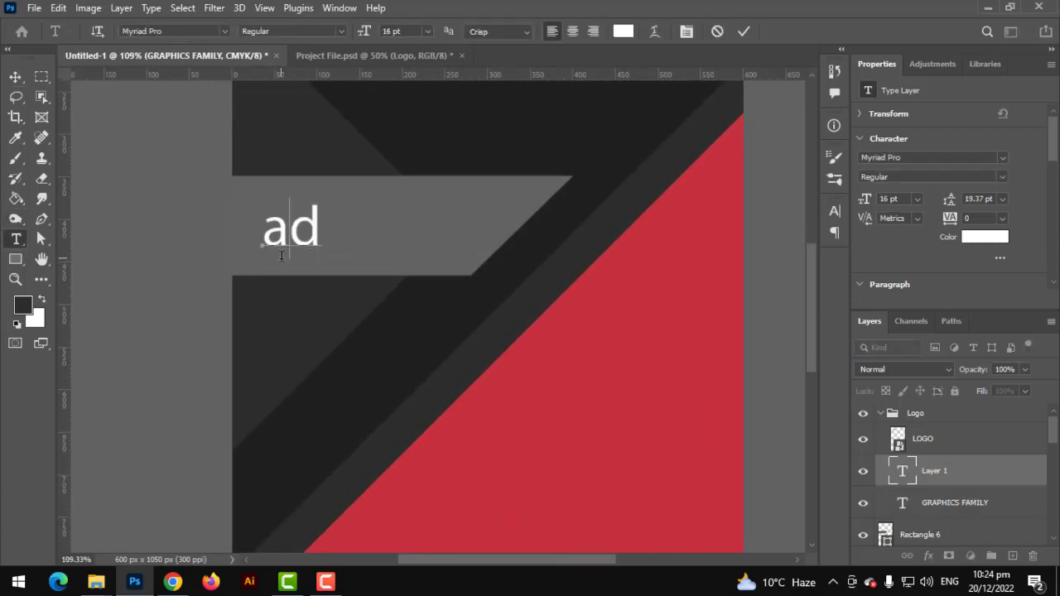
key("BackSpace")
key("BackSpace")
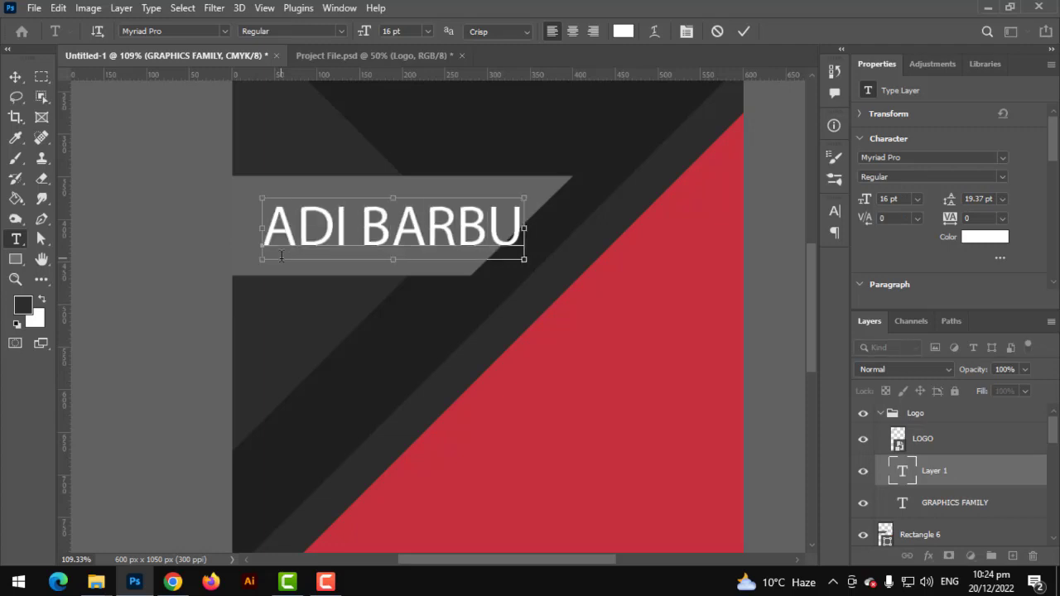
Set the name text's font to Bebas Neue and commit it
key("ctrl+a")
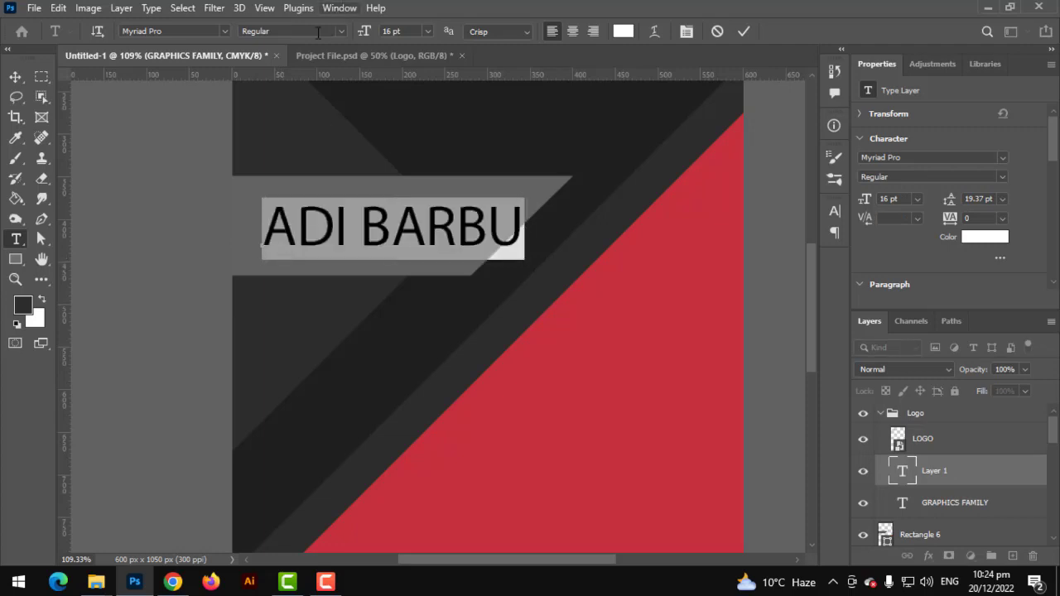
left_click(223, 31)
scroll(237, 108, "up", 10)
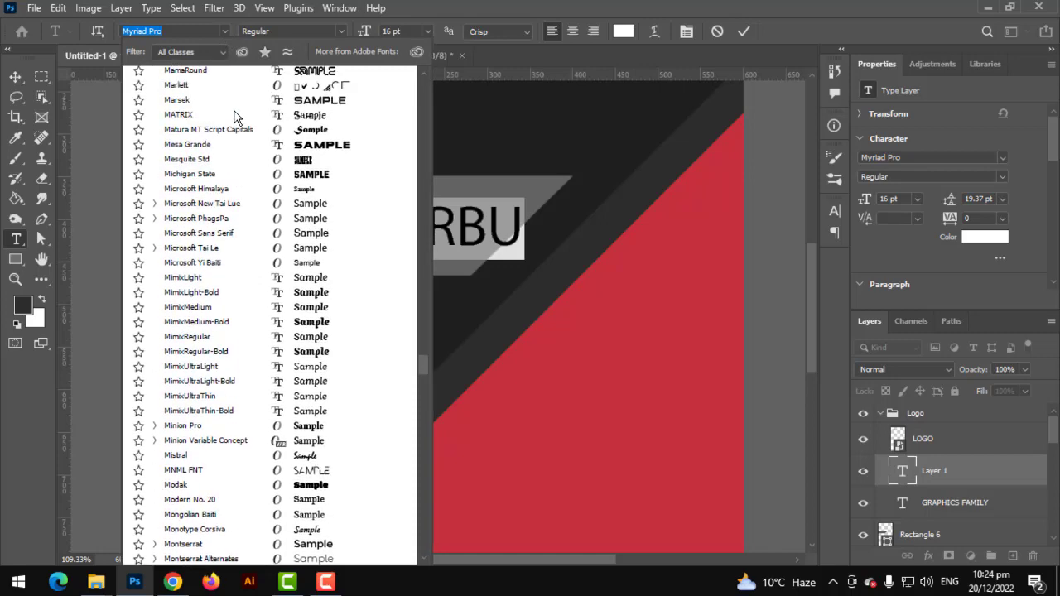
left_click_drag(426, 358, 417, 83)
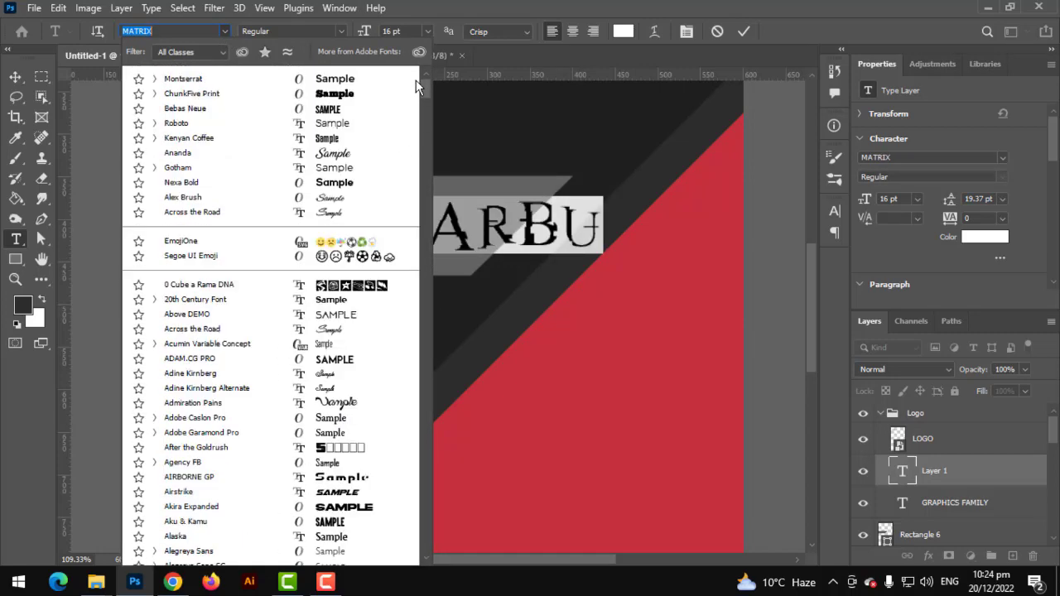
left_click(259, 108)
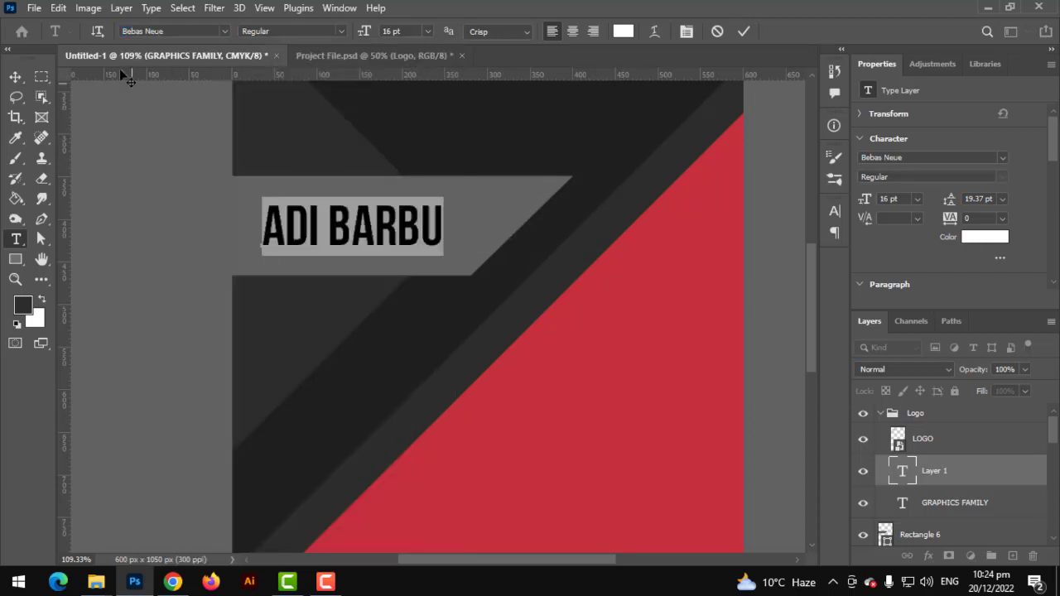
left_click(15, 76)
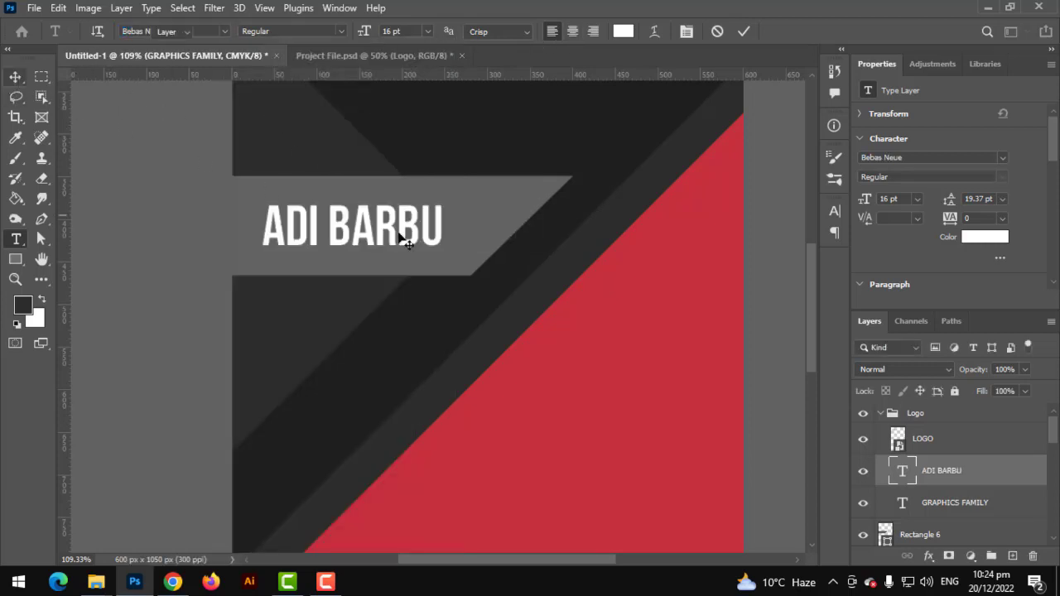
Scale the name up to 20.47 pt to fill the gray banner
key("ctrl+t")
mouse_move(444, 225)
left_mouse_down()
mouse_move(503, 232)
mouse_move(422, 235)
mouse_move(438, 239)
left_mouse_up()
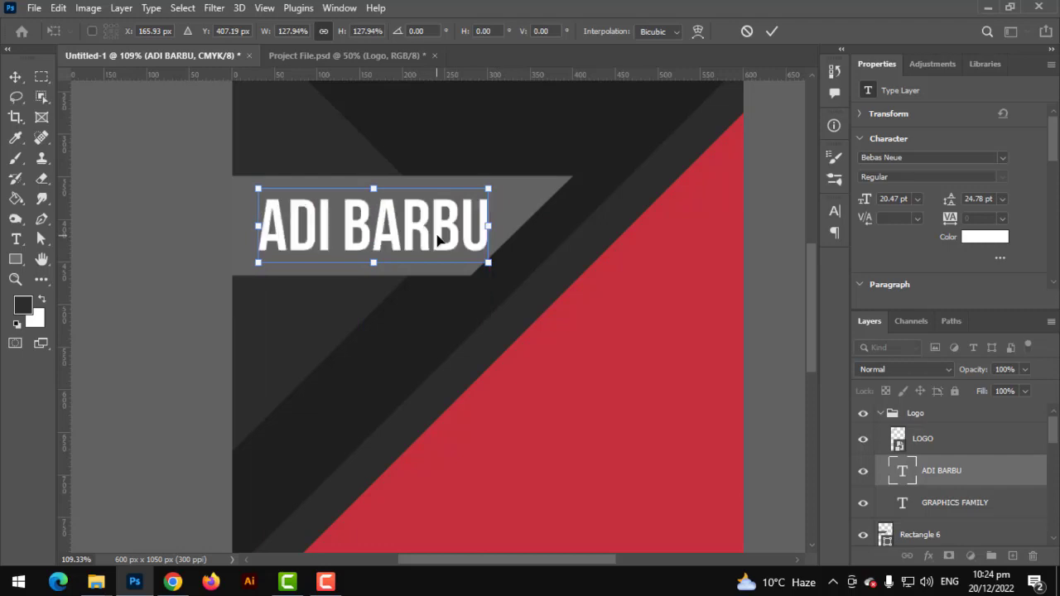
key("Return")
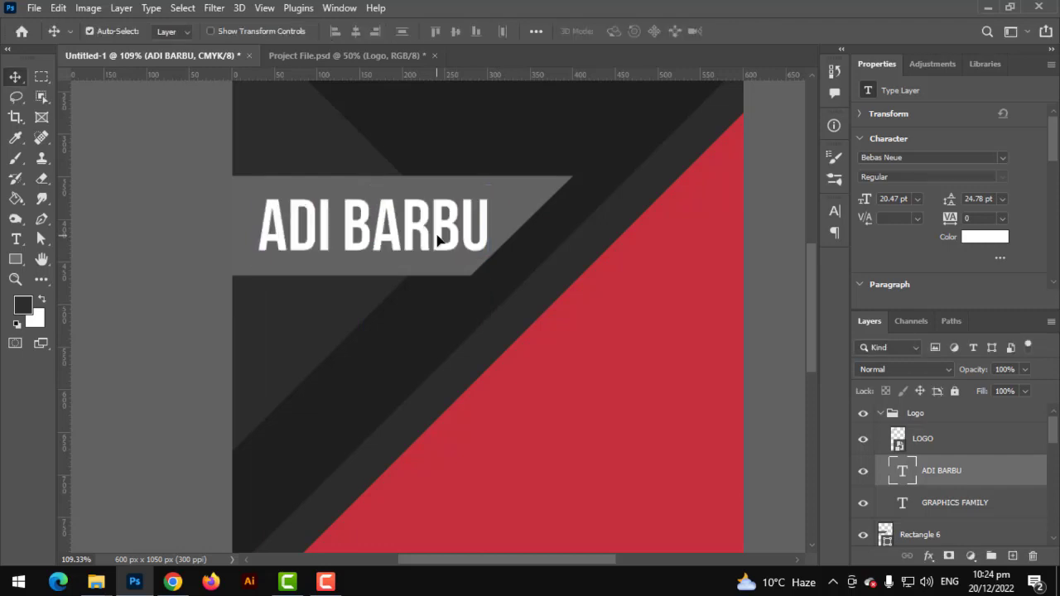
key("ctrl+0")
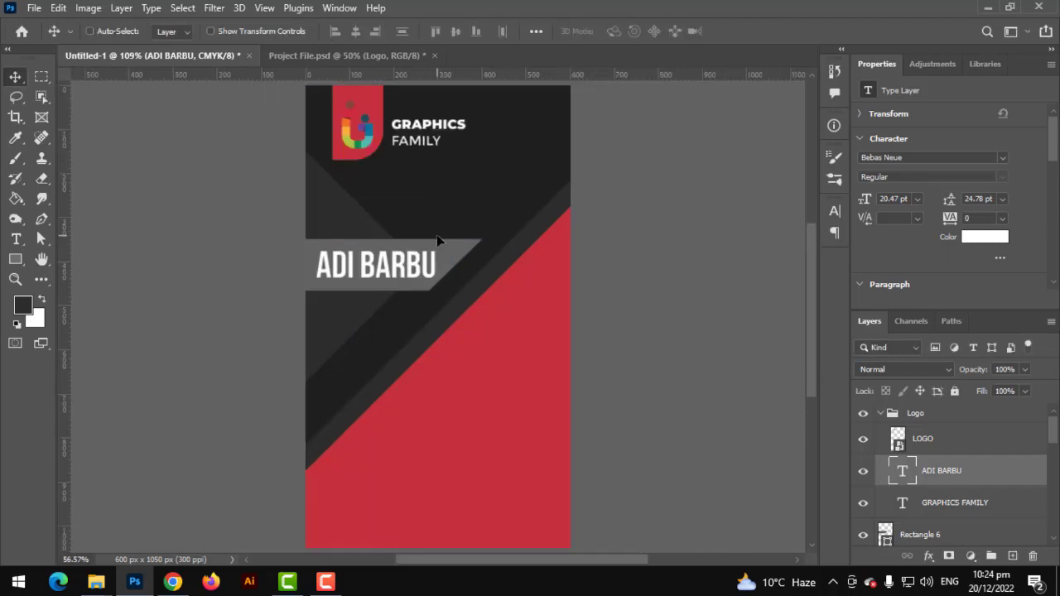
scroll(471, 379, "up", 2)
left_click_drag(483, 369, 481, 279)
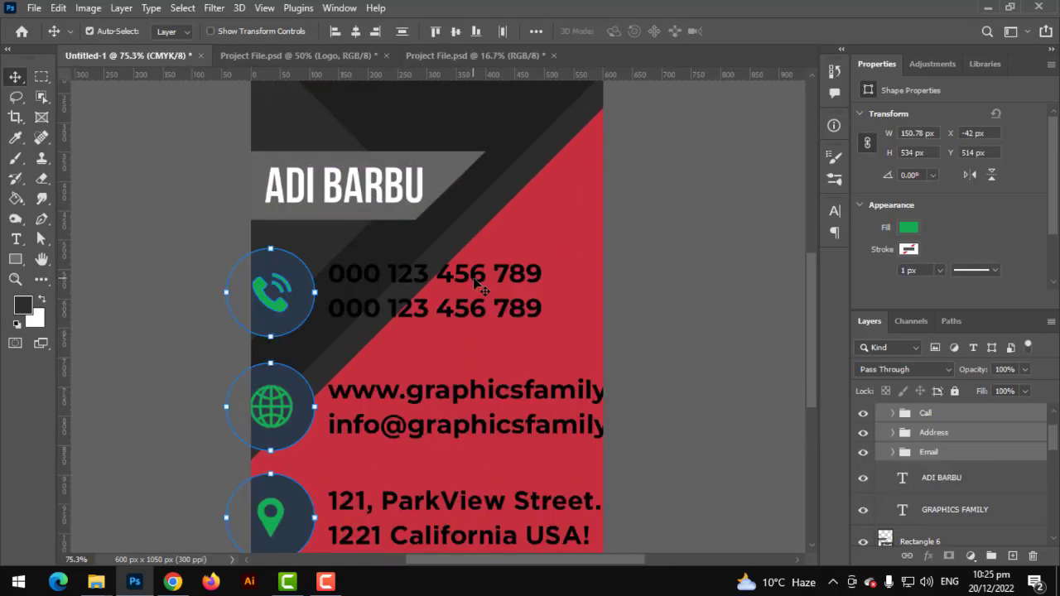
Scale the grouped Call, Address and Email rows to 46.25% and move them into the lower red area
scroll(505, 340, "down", 3)
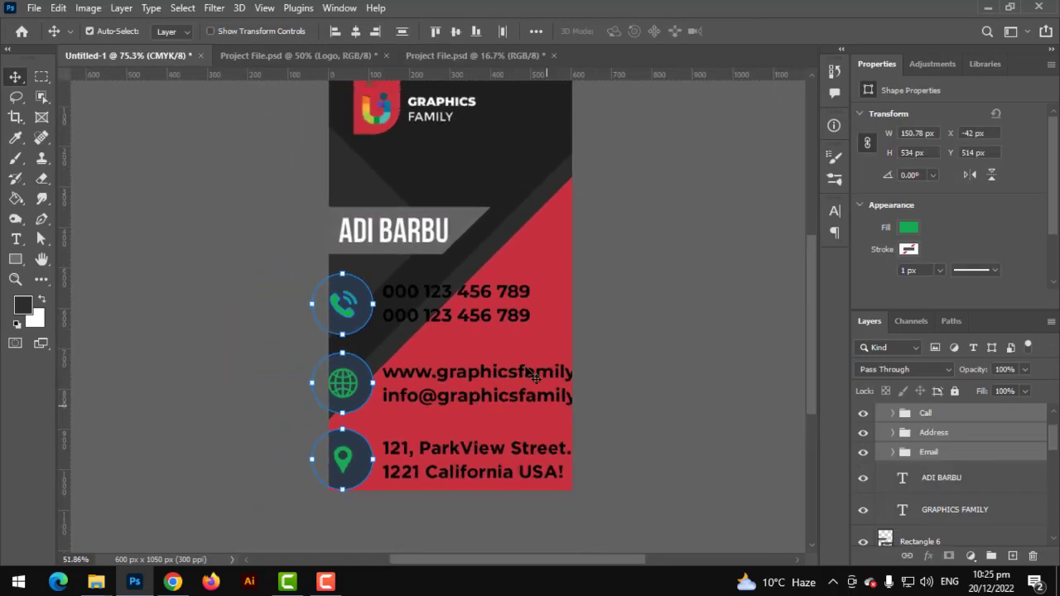
key("ctrl+t")
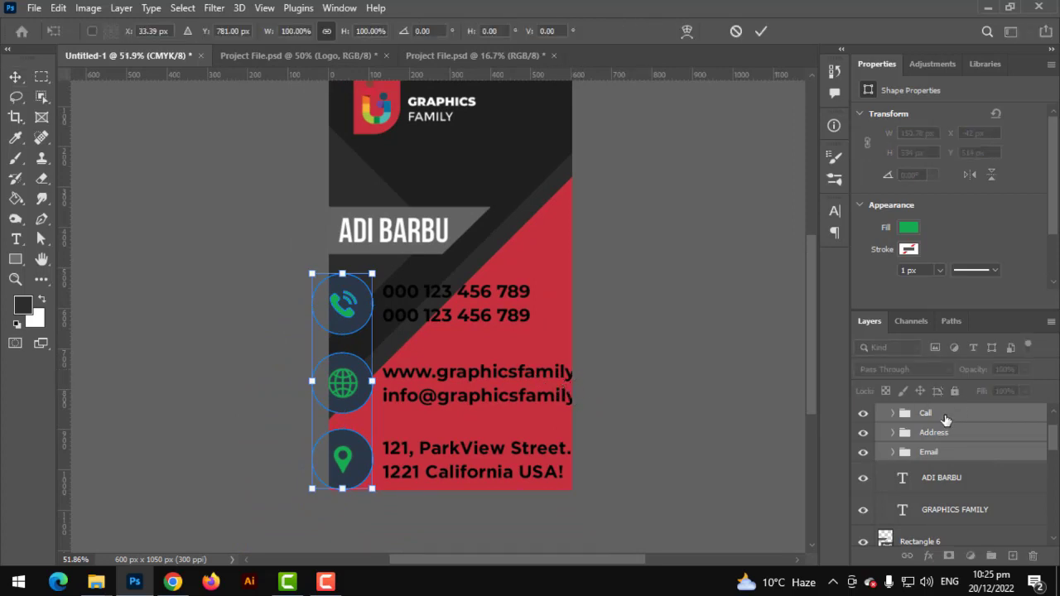
key("Return")
left_click(991, 555)
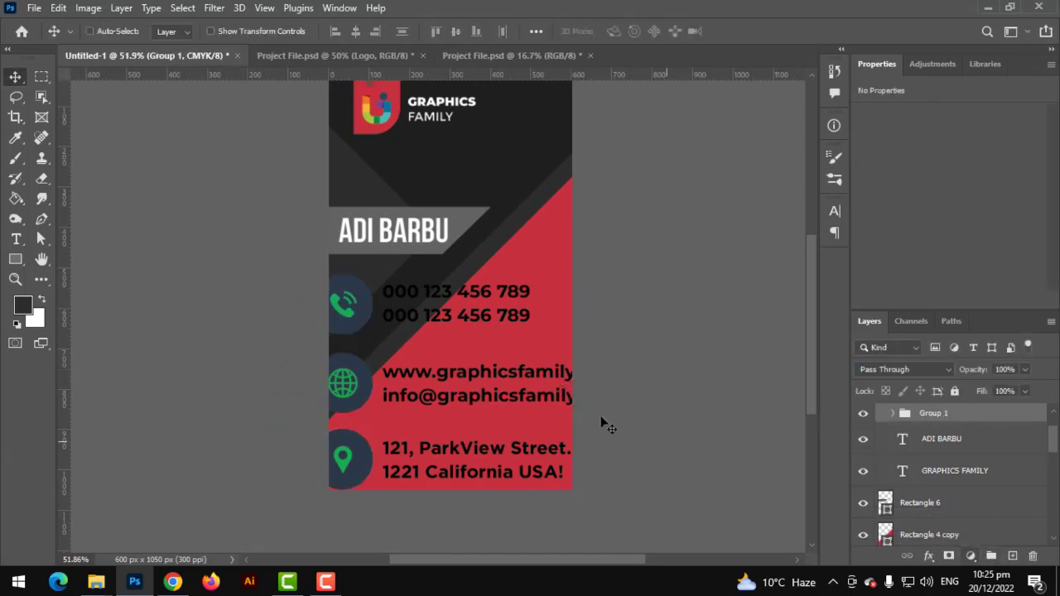
key("ctrl+t")
left_click_drag(617, 396, 493, 418)
key("Return")
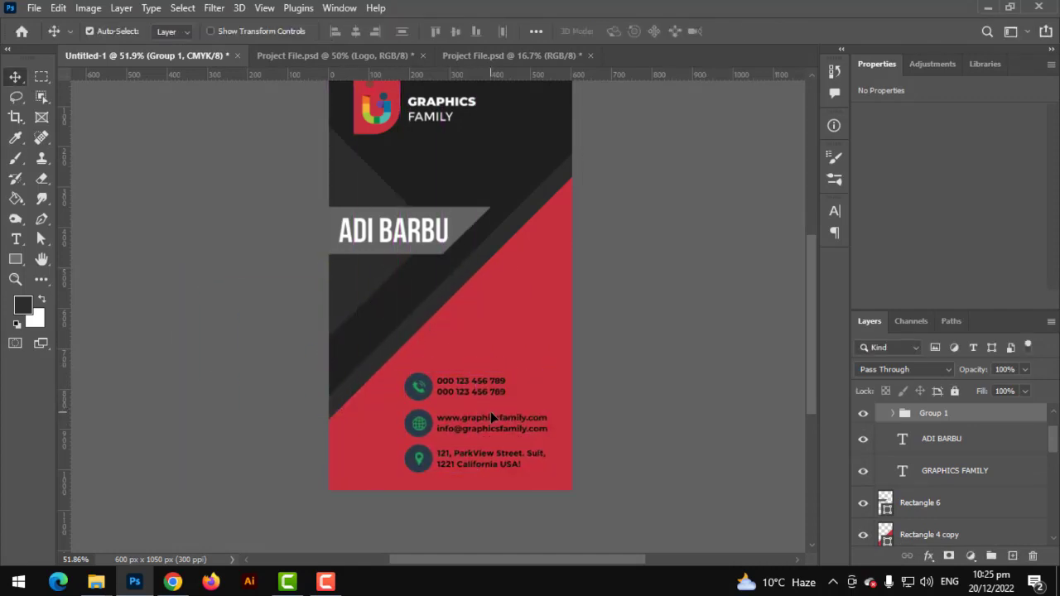
scroll(492, 416, "up", 3)
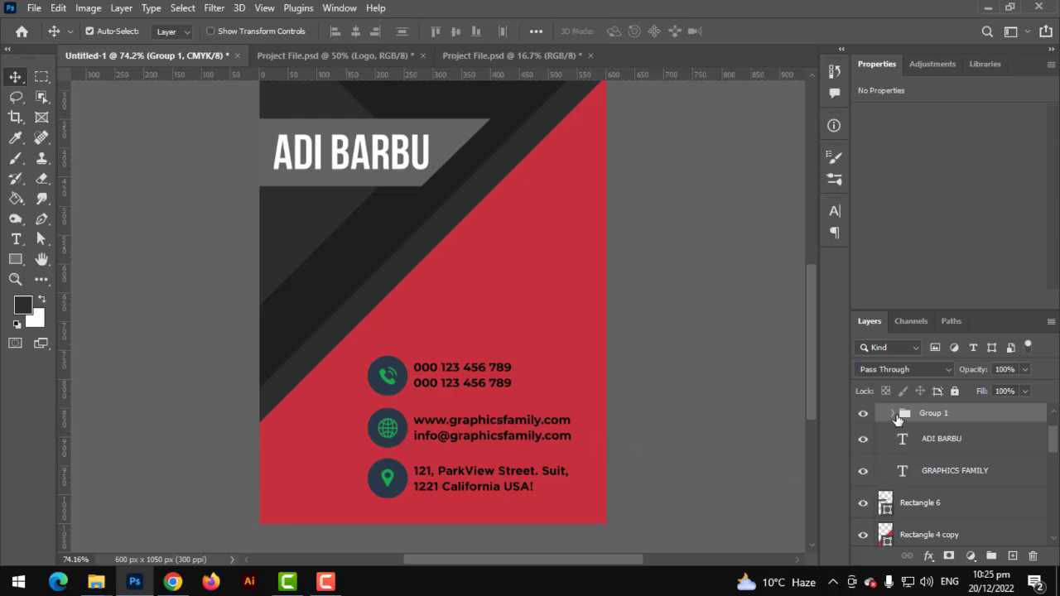
left_click(404, 383)
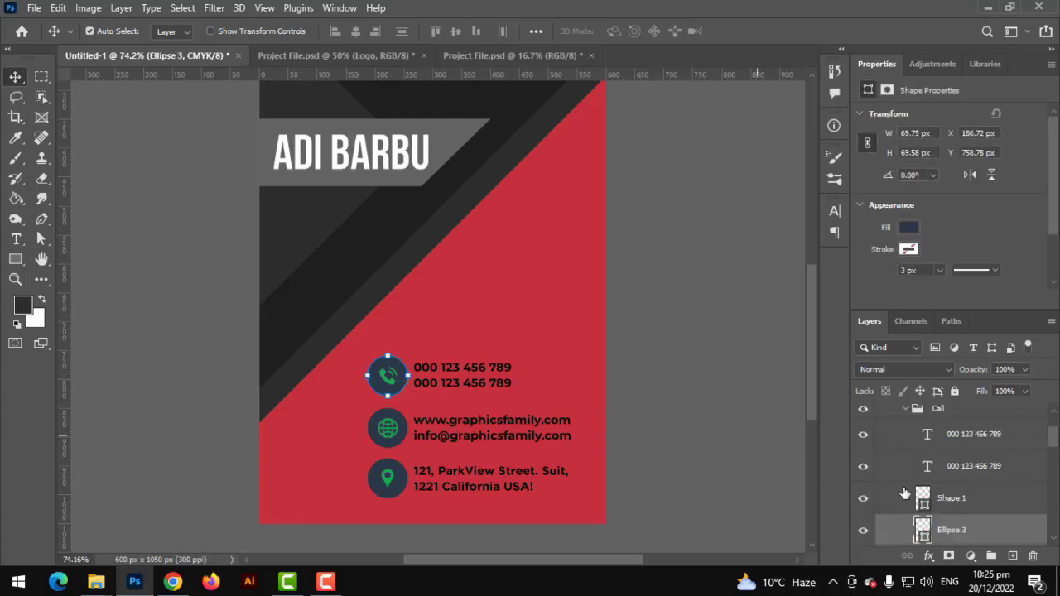
Make the phone row's circle dark gray #2c2c2c and its phone icon card red
double_click(925, 528)
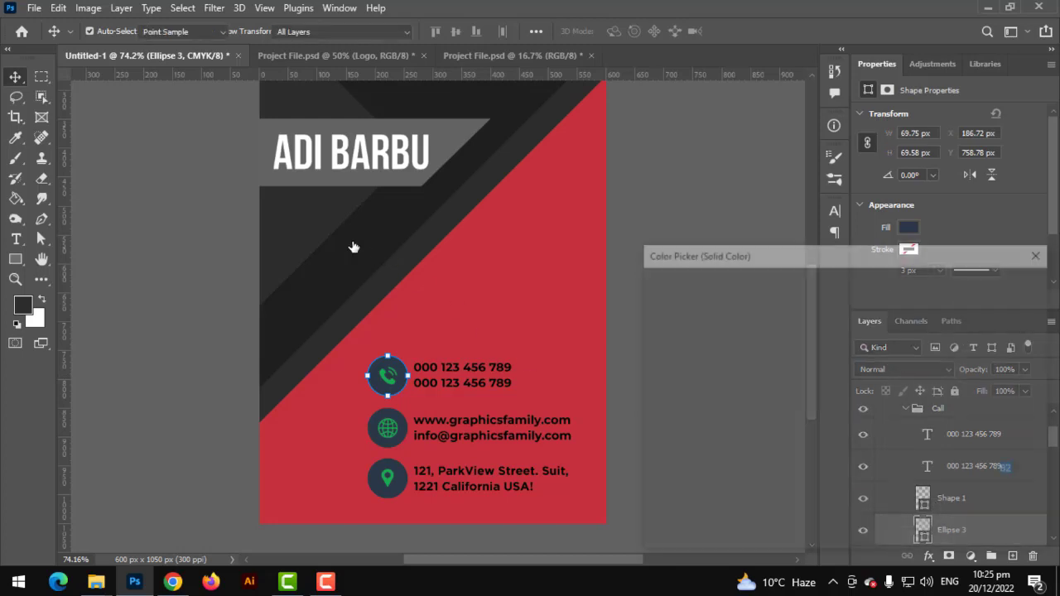
left_click(351, 241)
left_click(377, 281)
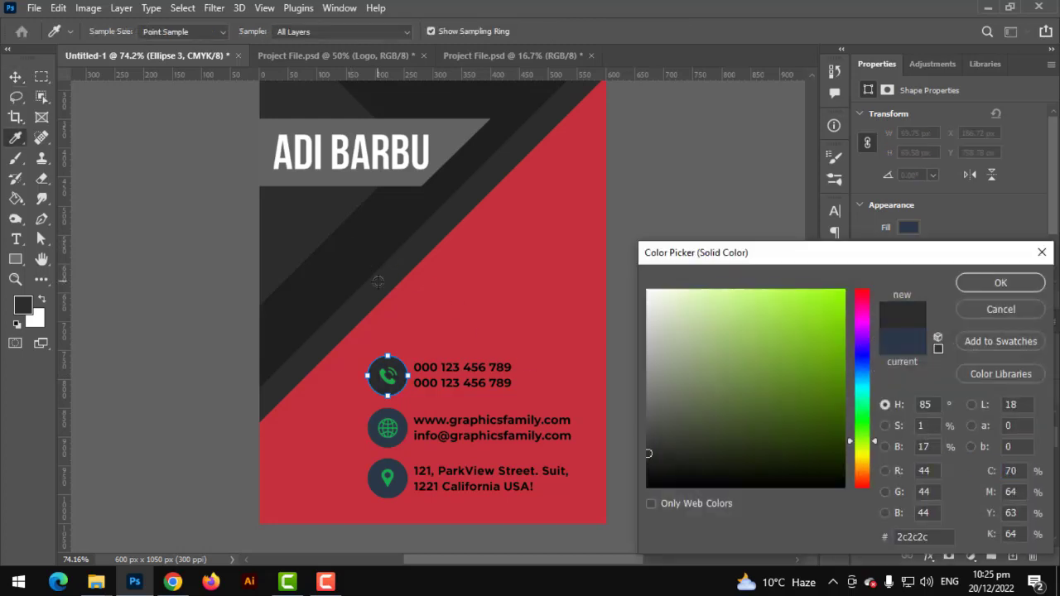
left_click(975, 285)
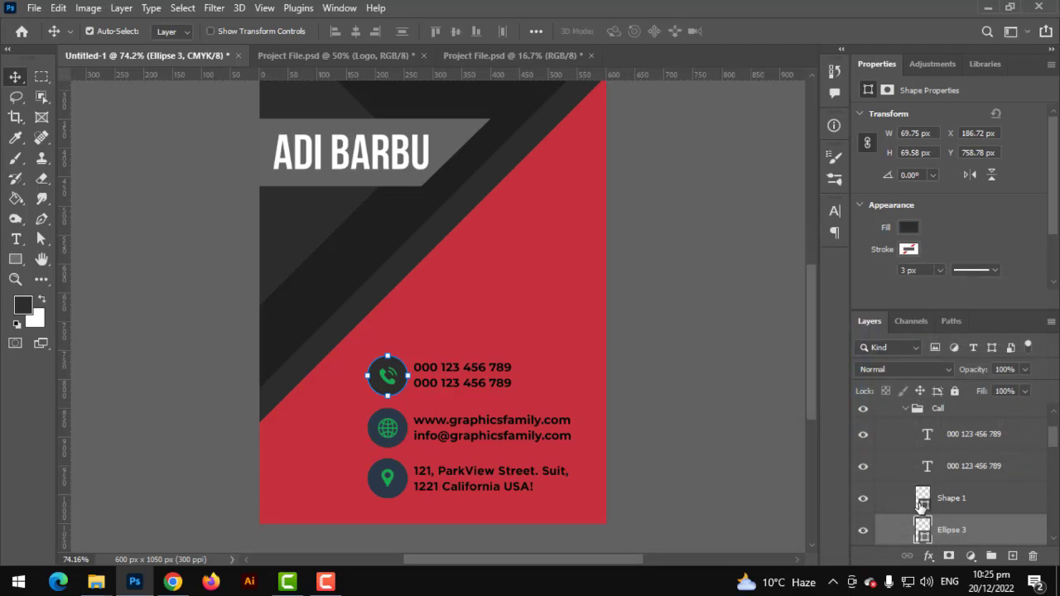
double_click(917, 505)
left_click(520, 284)
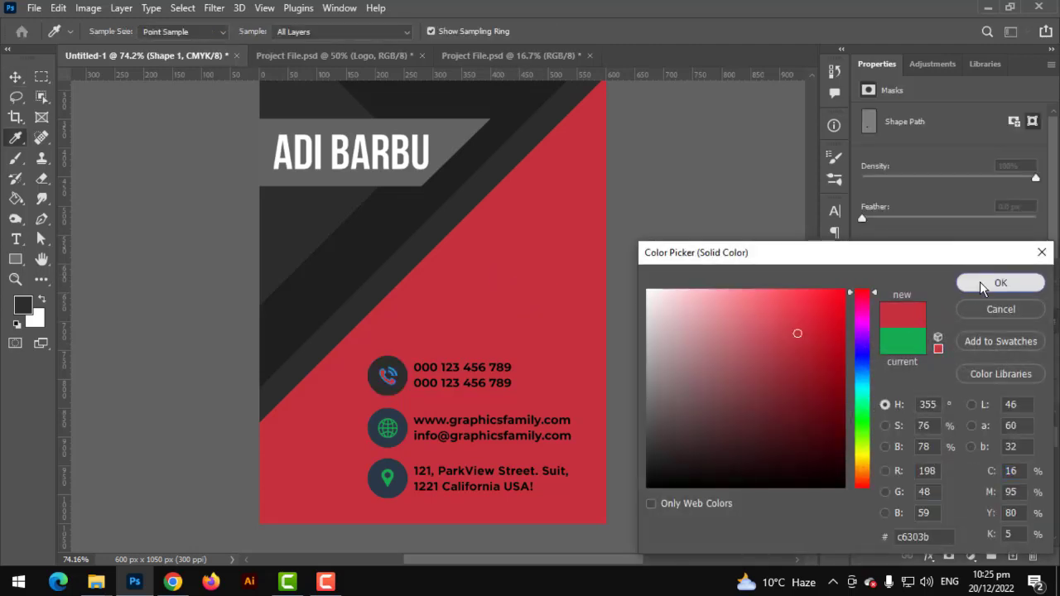
left_click(999, 283)
Make the globe circle dark gray and give the globe icon a red Color Overlay
left_click(405, 436)
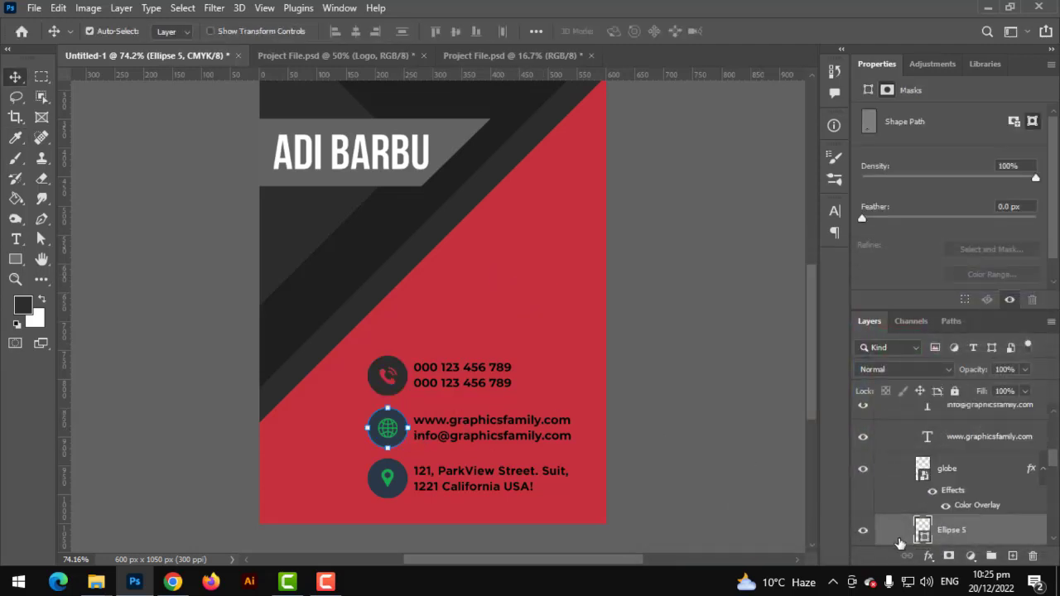
double_click(923, 532)
left_click(422, 243)
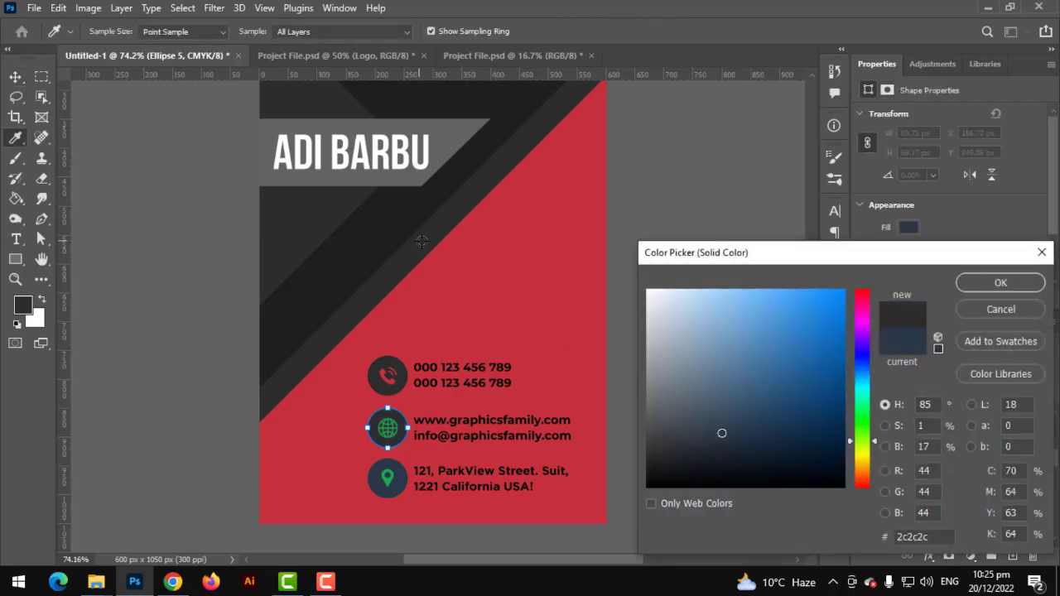
left_click(997, 285)
left_click(924, 470)
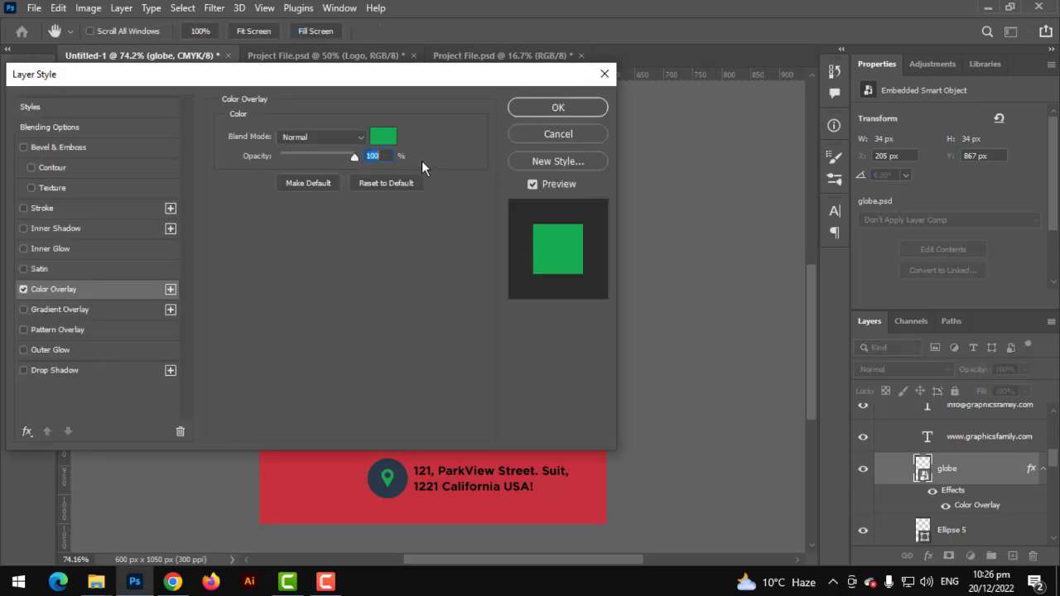
left_click(383, 137)
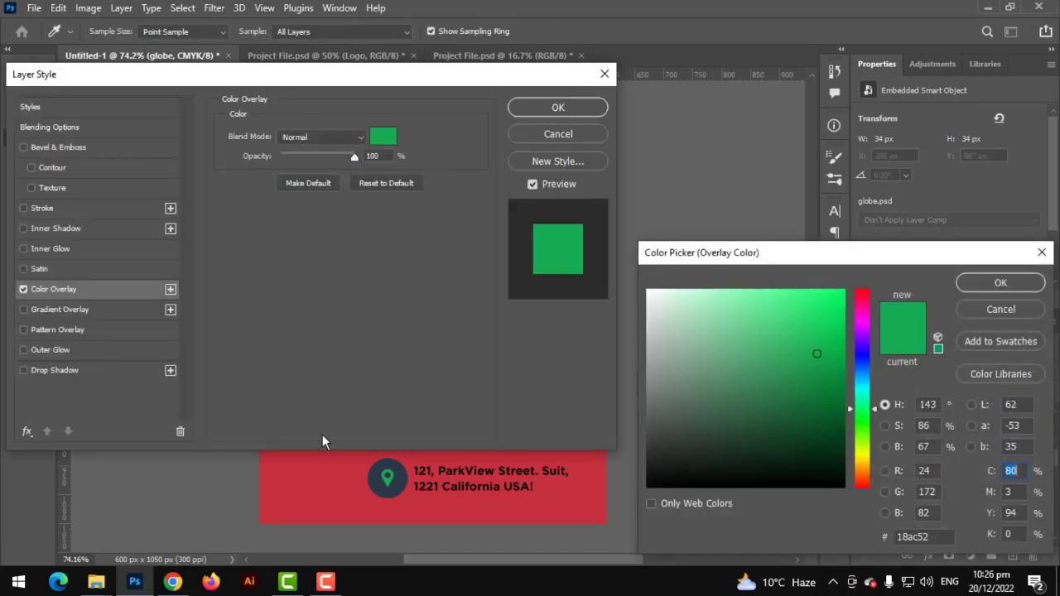
left_click(326, 494)
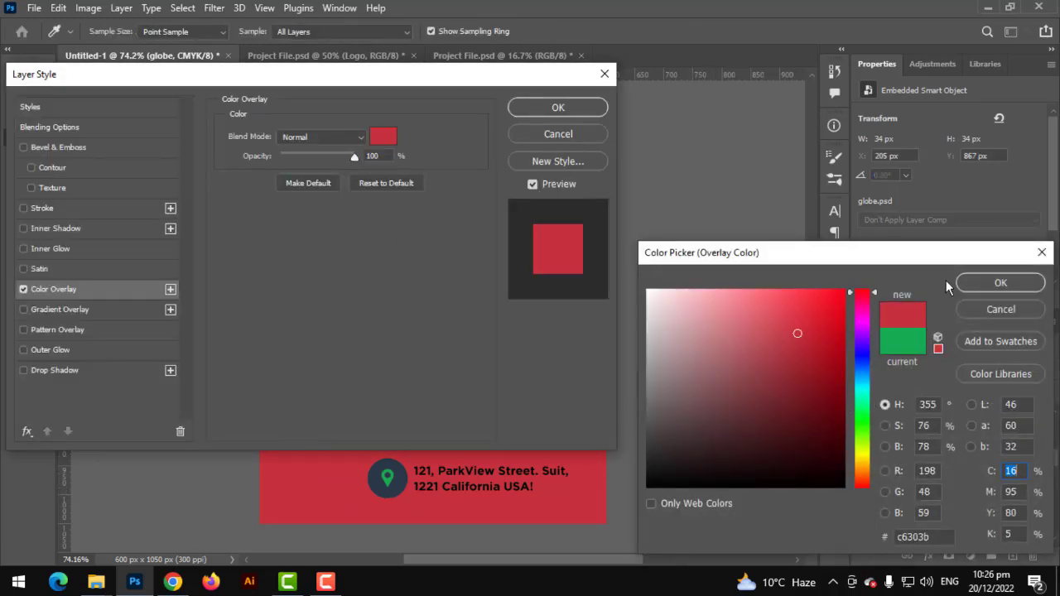
left_click(994, 284)
left_click(560, 109)
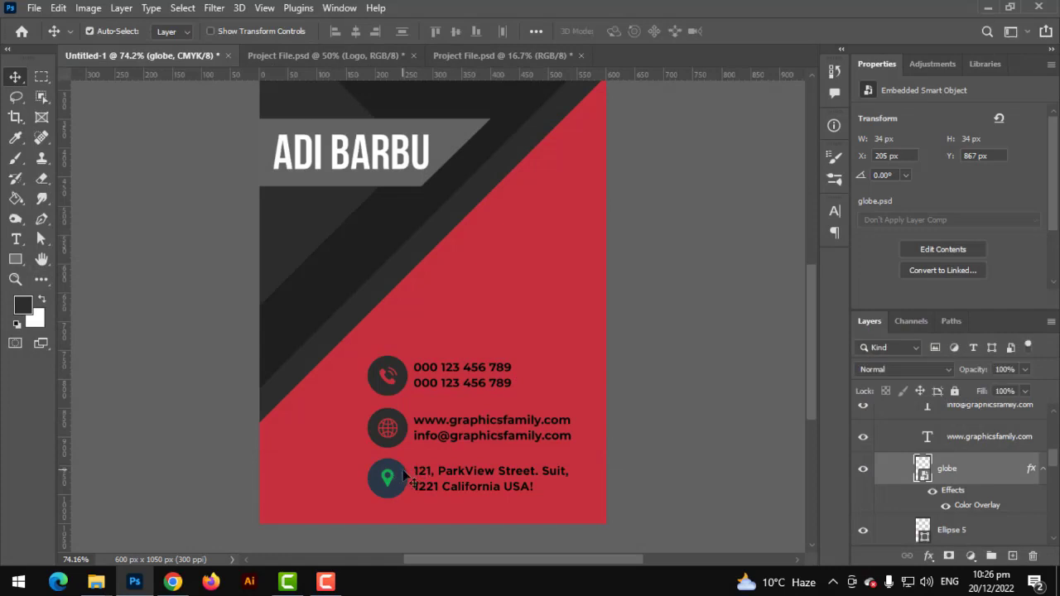
Make the pin circle dark gray and overlay the pin icon in red #c6303b
left_click(404, 477)
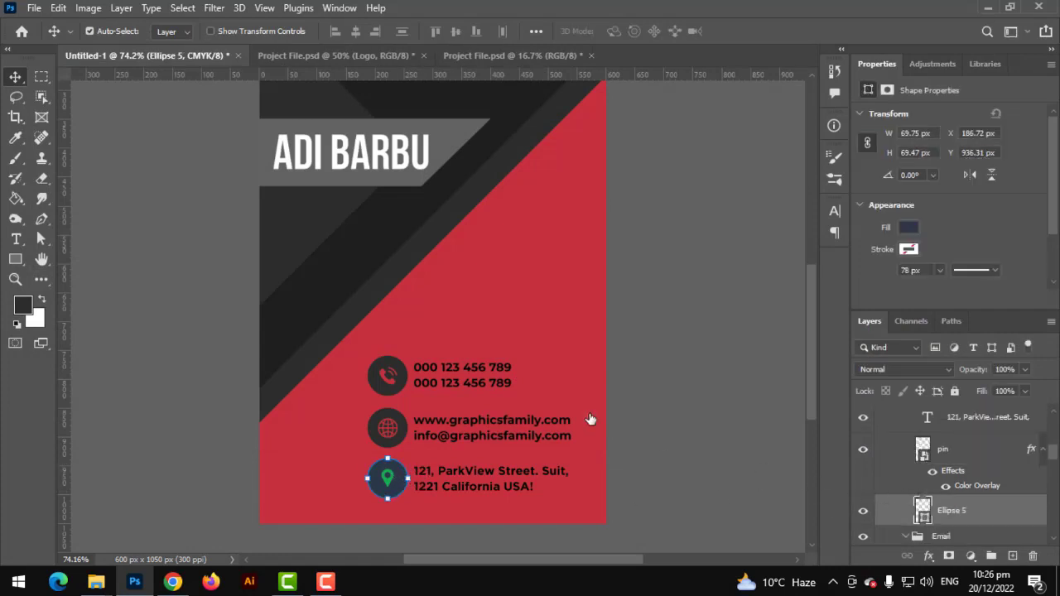
left_click(387, 277)
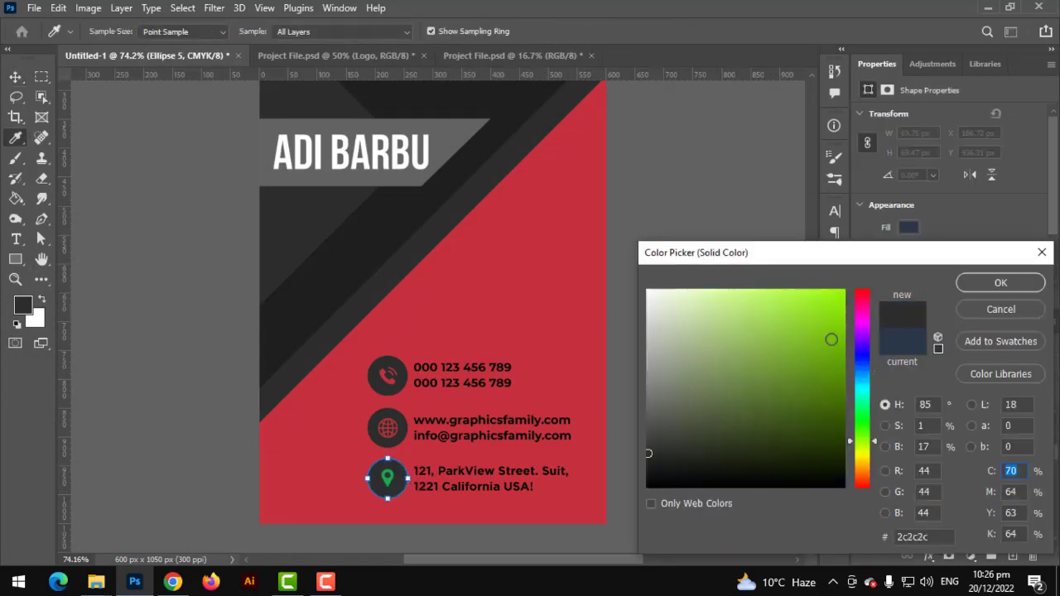
left_click(1002, 283)
double_click(966, 487)
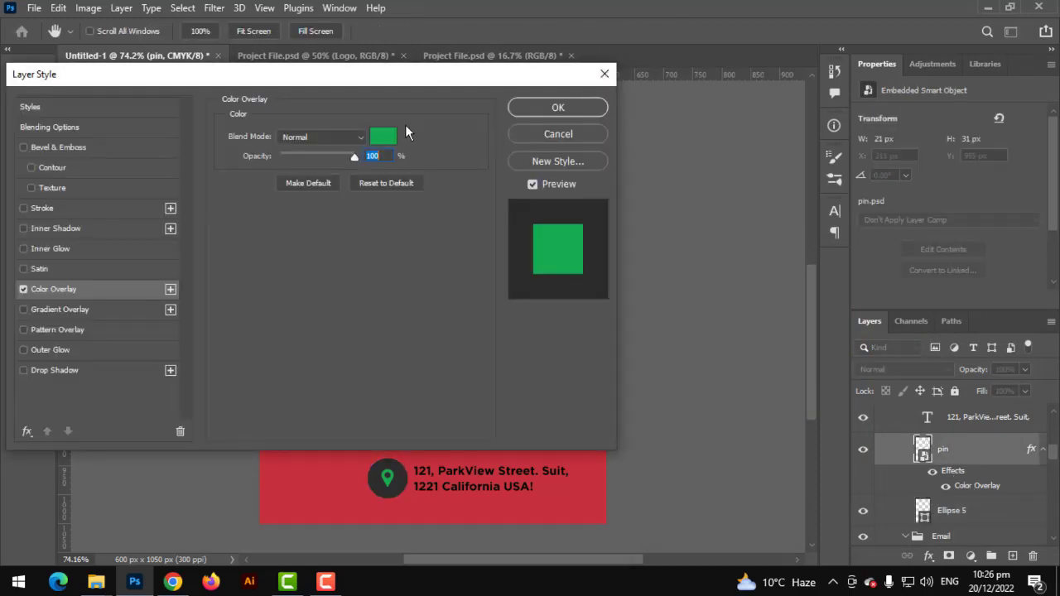
left_click(383, 137)
left_click(331, 465)
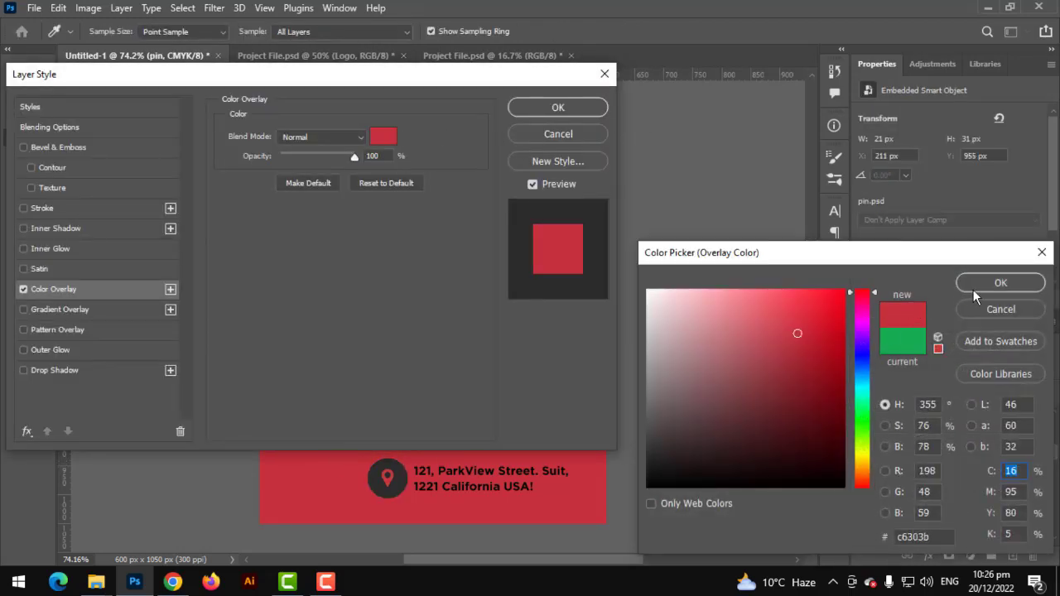
left_click(970, 283)
left_click(536, 106)
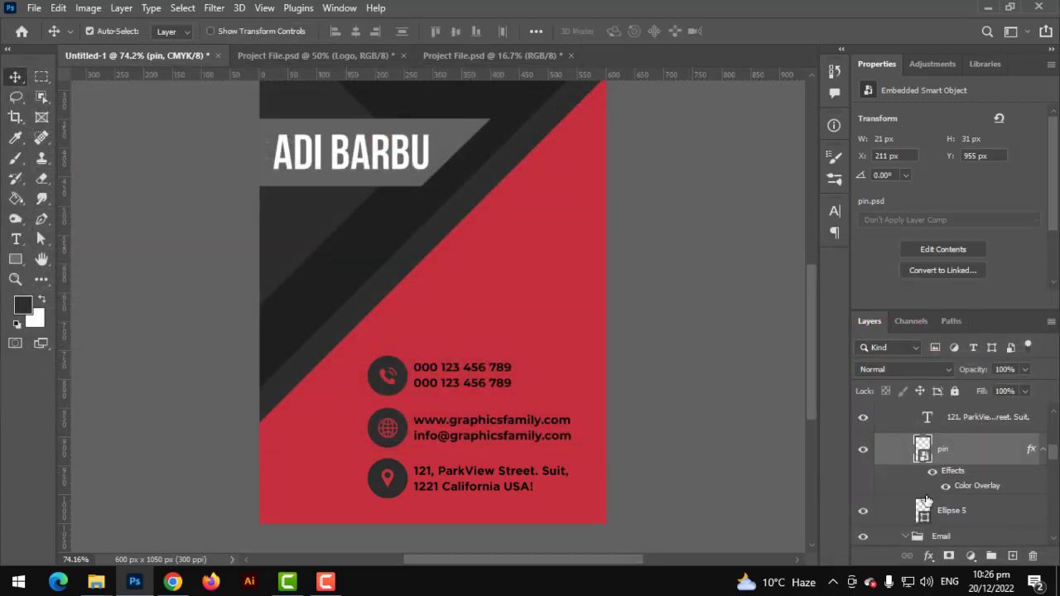
scroll(945, 457, "up", 1)
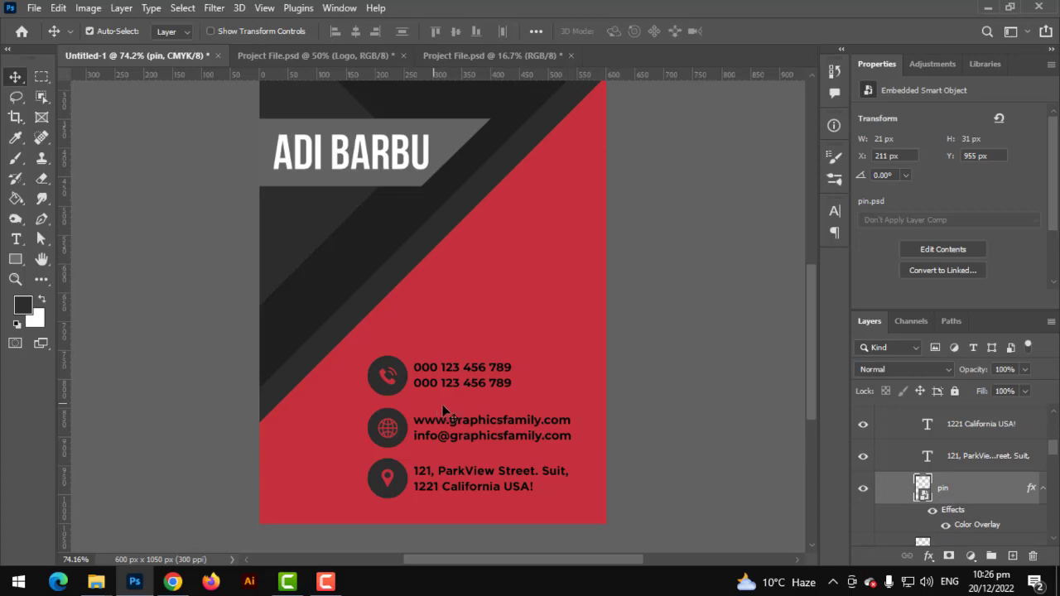
left_click(957, 436)
key("ctrl")
left_click(973, 473, "ctrl")
scroll(974, 475, "up", 1)
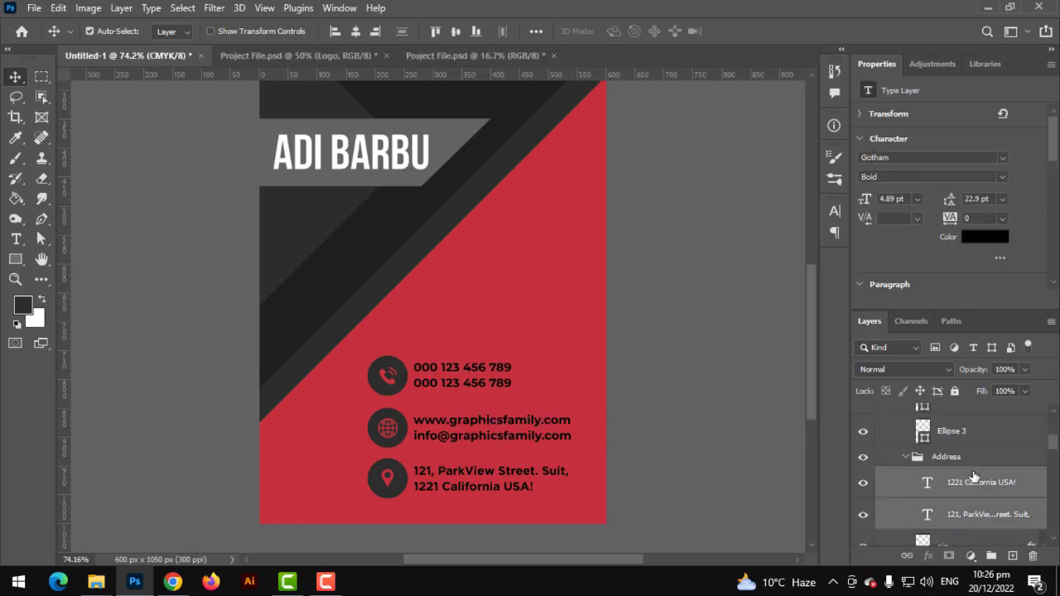
scroll(973, 476, "up", 3)
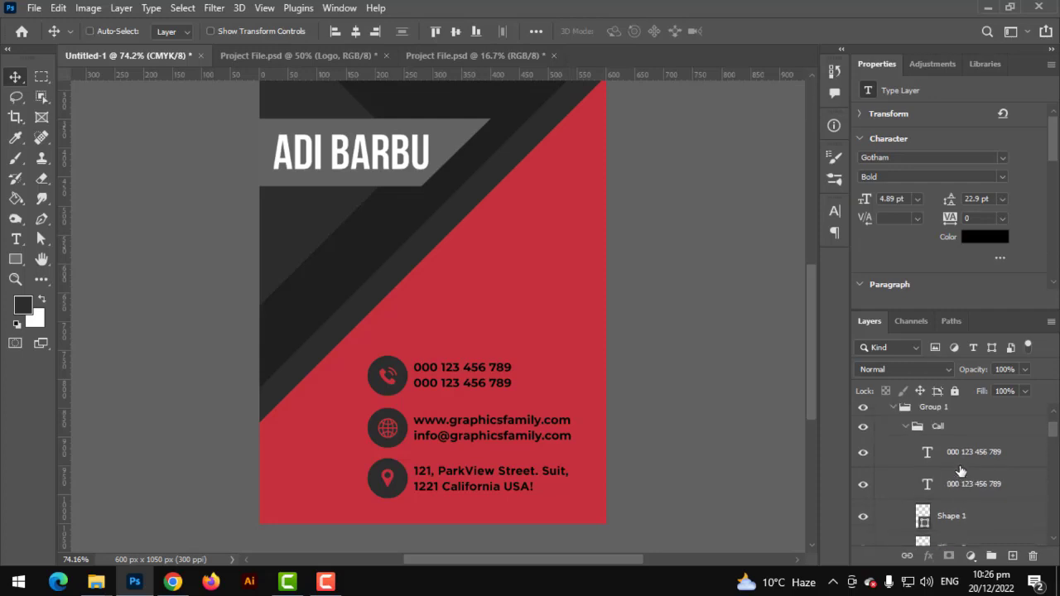
left_click(963, 482, "ctrl")
left_click(965, 463, "ctrl")
scroll(965, 497, "down", 4)
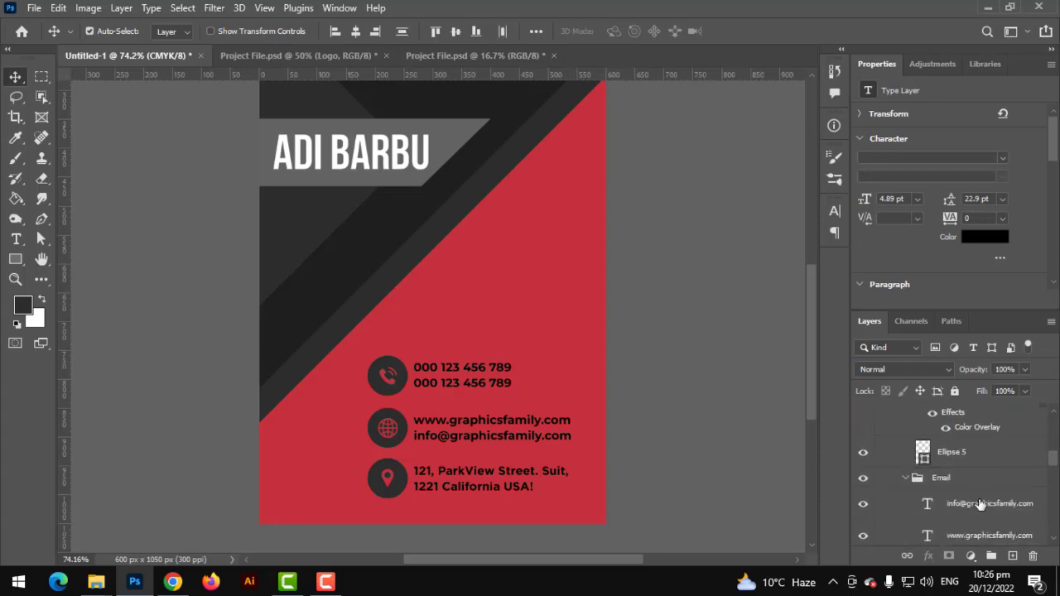
scroll(963, 522, "down", 2)
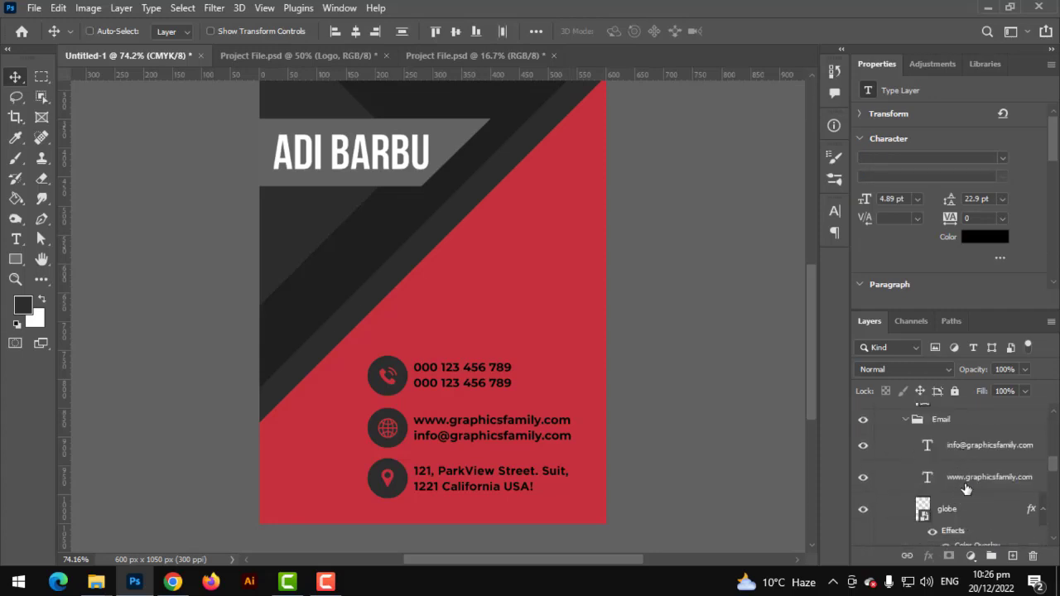
left_click(966, 456, "ctrl")
left_click(966, 488, "ctrl")
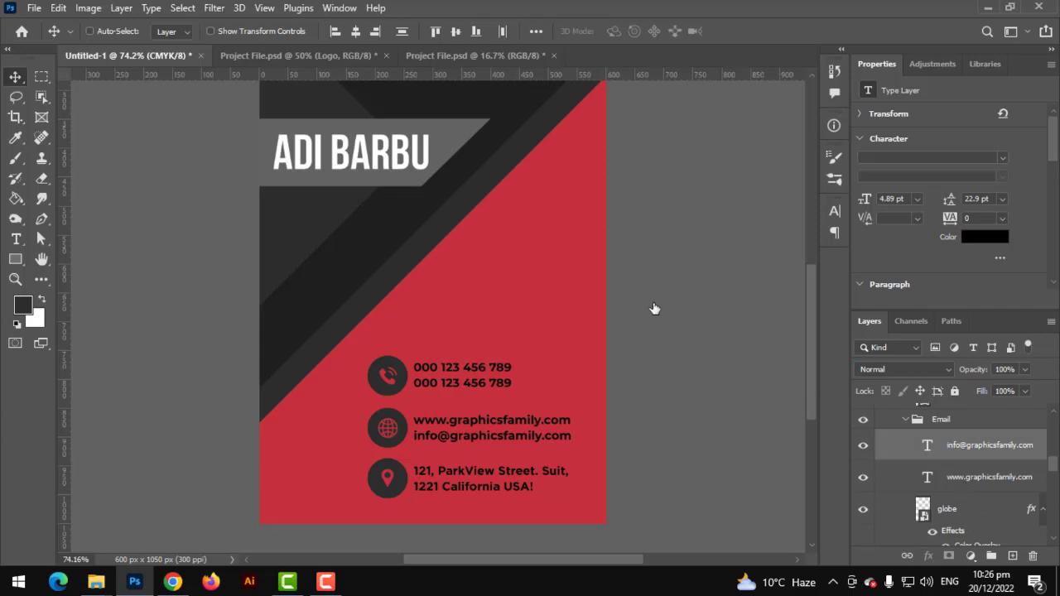
left_click(373, 31)
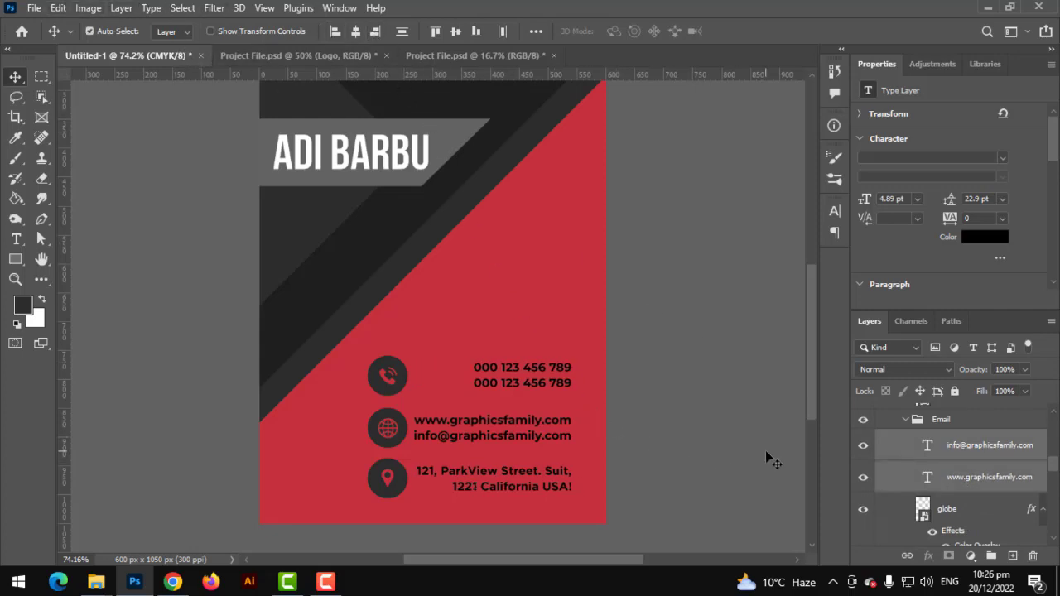
Select the globe circle, address pin icon and phone icon circle layers together
scroll(946, 509, "down", 3)
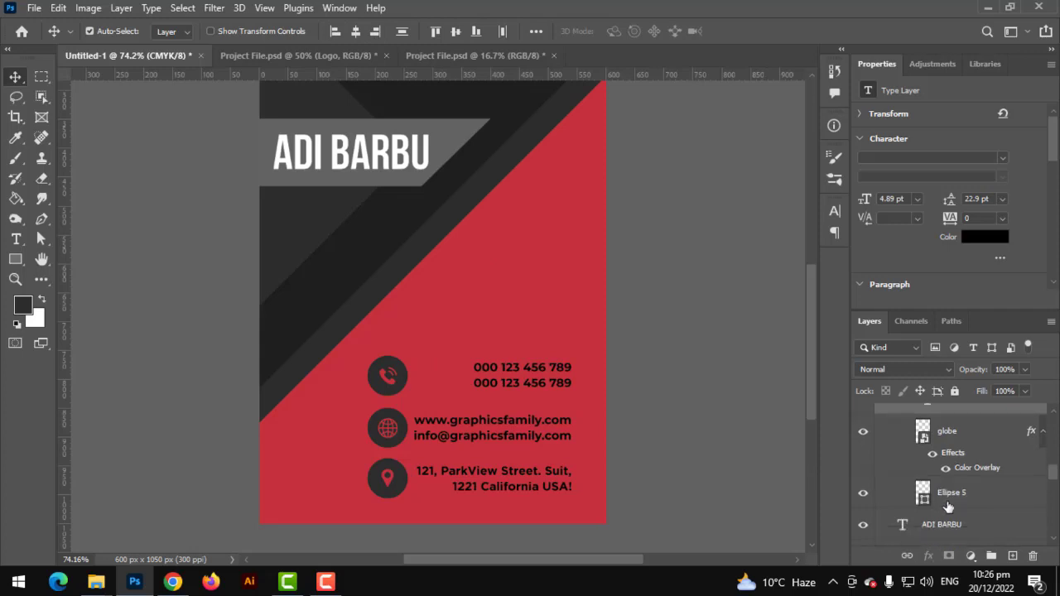
left_click(952, 492)
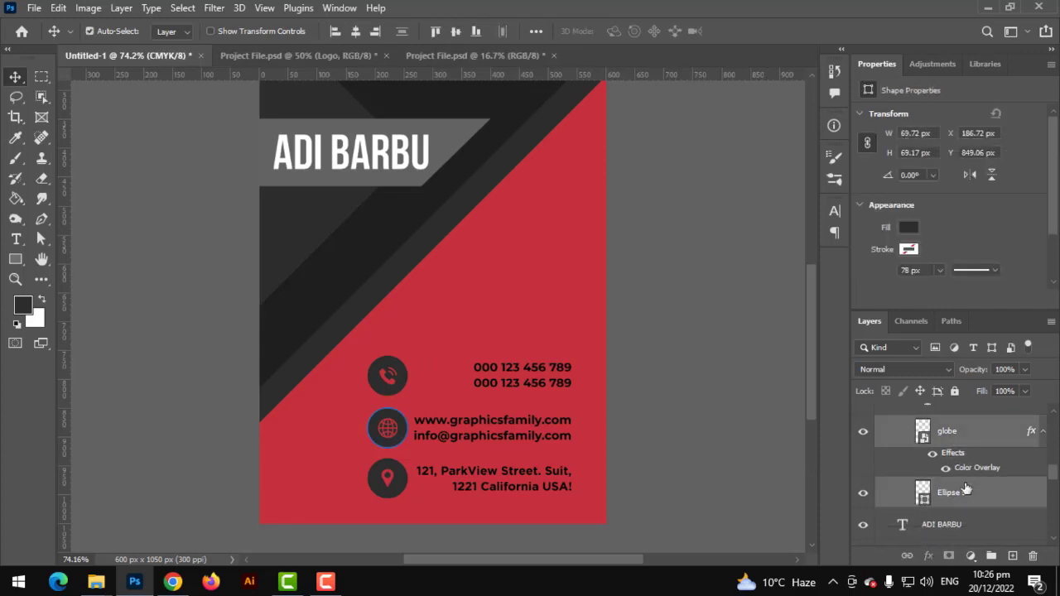
scroll(952, 463, "up", 5)
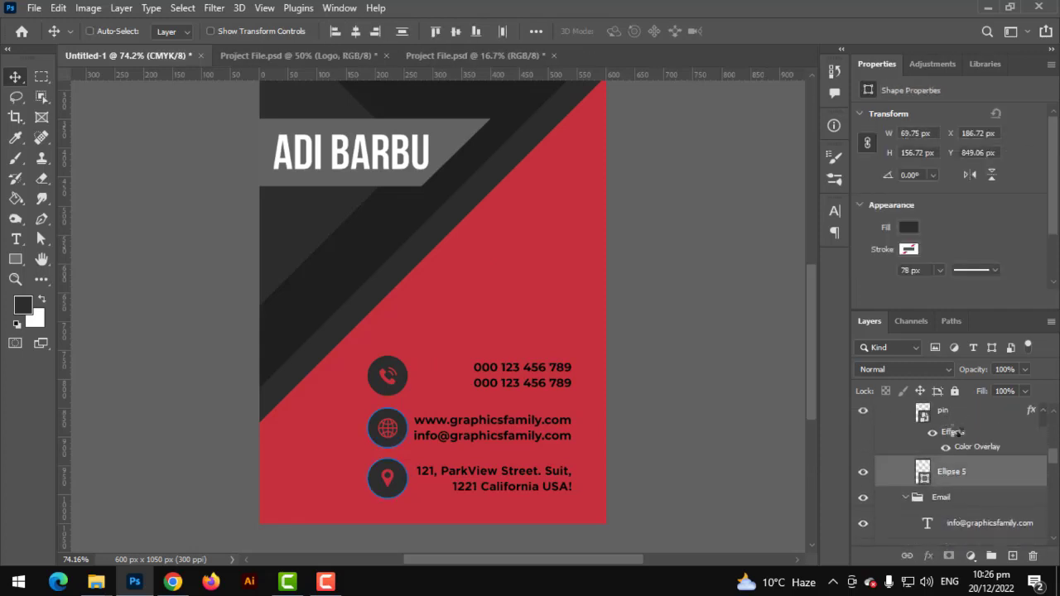
left_click(951, 414, "ctrl")
scroll(952, 462, "up", 4)
scroll(952, 462, "up", 2)
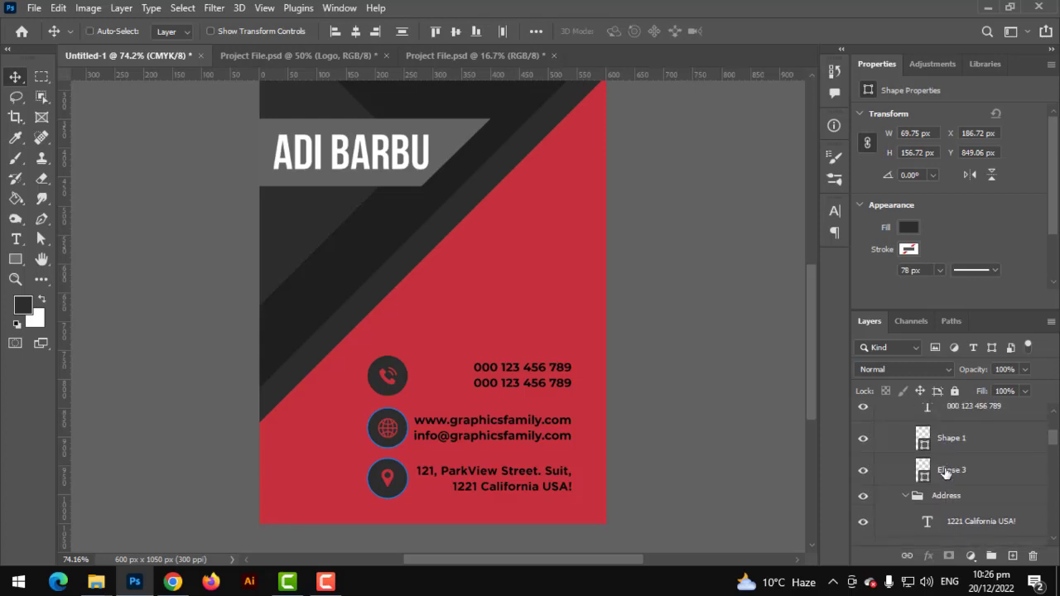
left_click(950, 469, "ctrl")
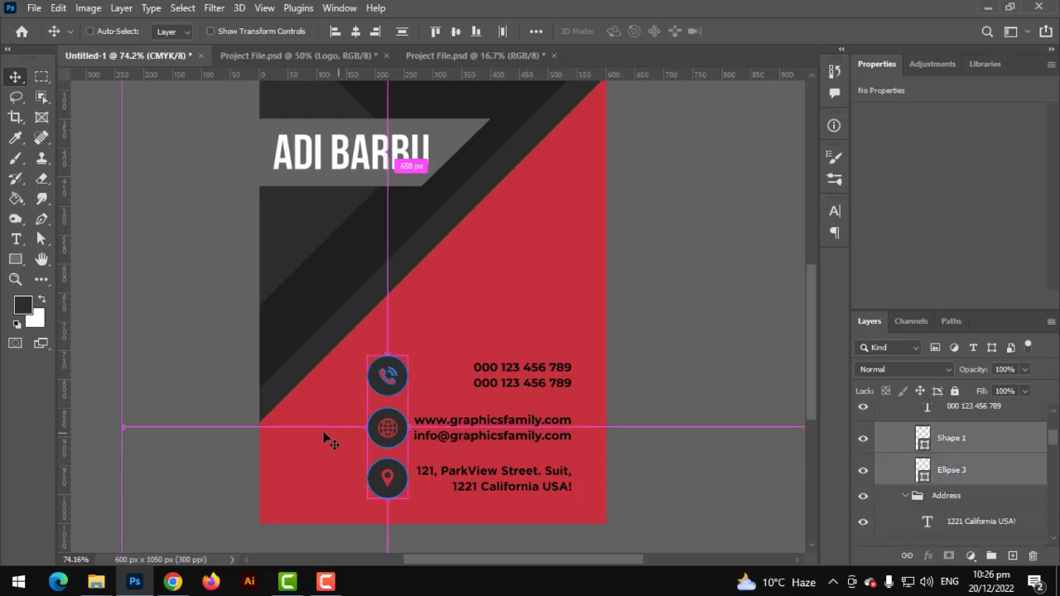
Try moving the icon circles right, then undo to keep them in their left column
key("ctrl+t")
left_click_drag(390, 435, 607, 430)
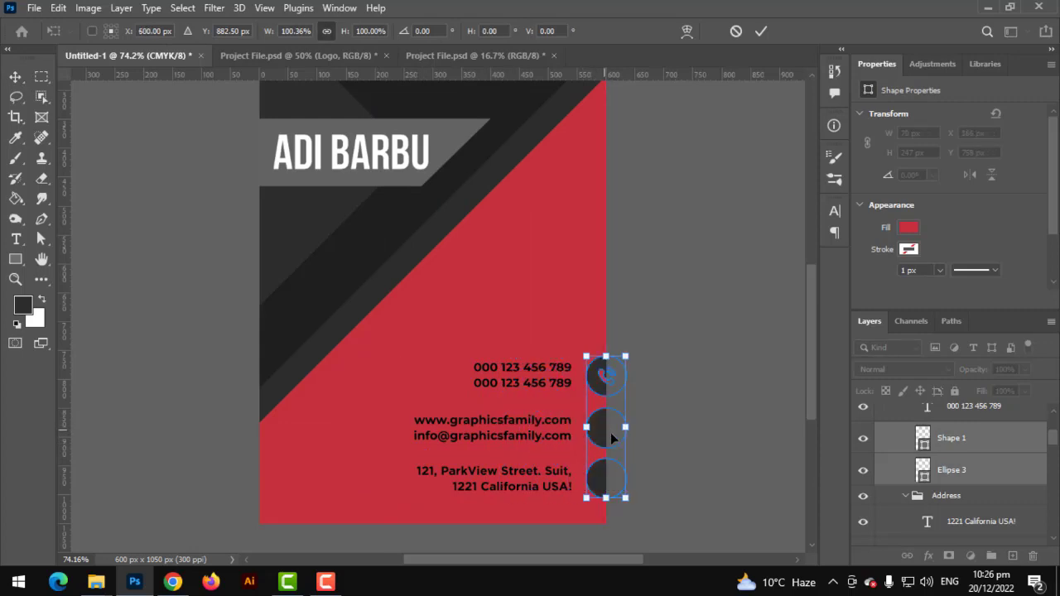
key("ctrl+z")
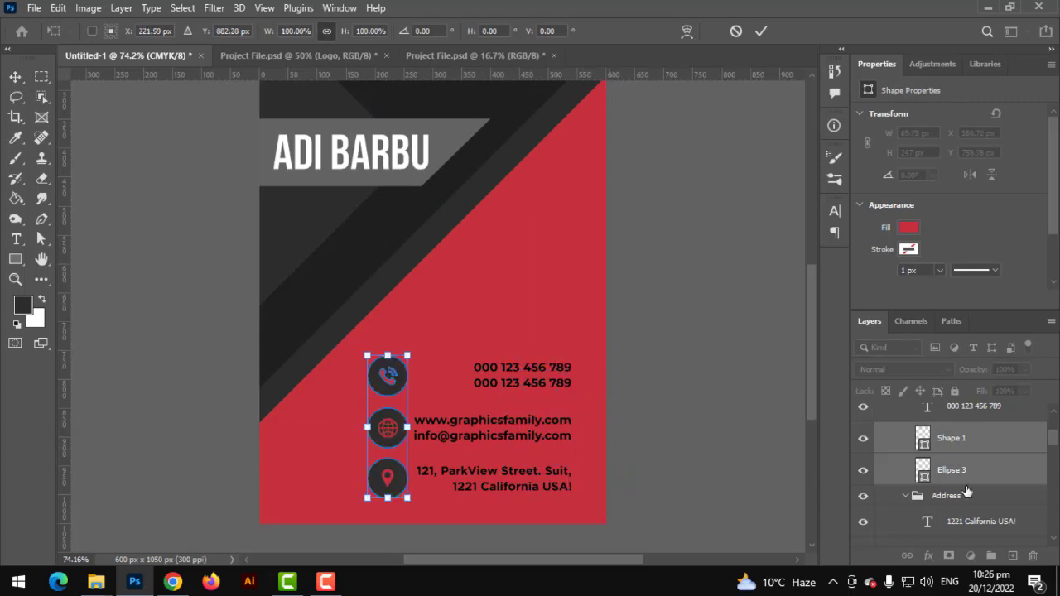
scroll(958, 496, "down", 5)
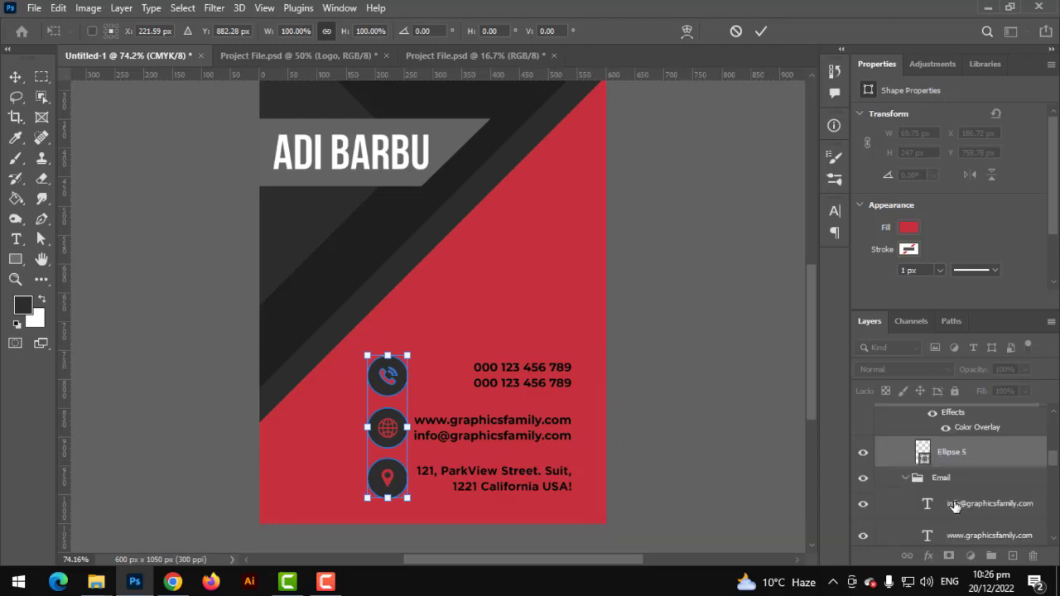
scroll(954, 506, "down", 2)
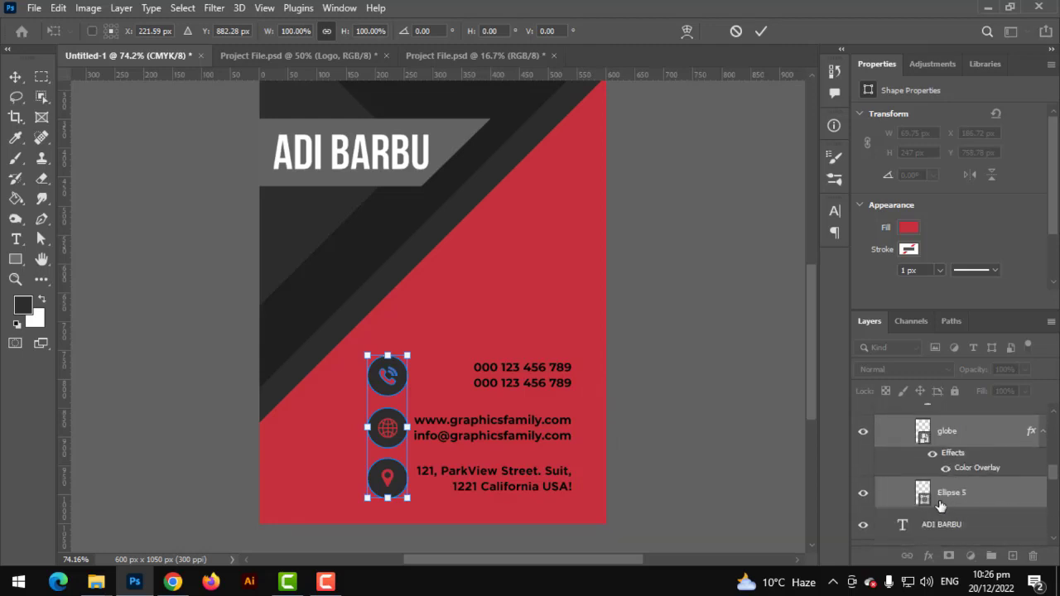
scroll(946, 503, "down", 3)
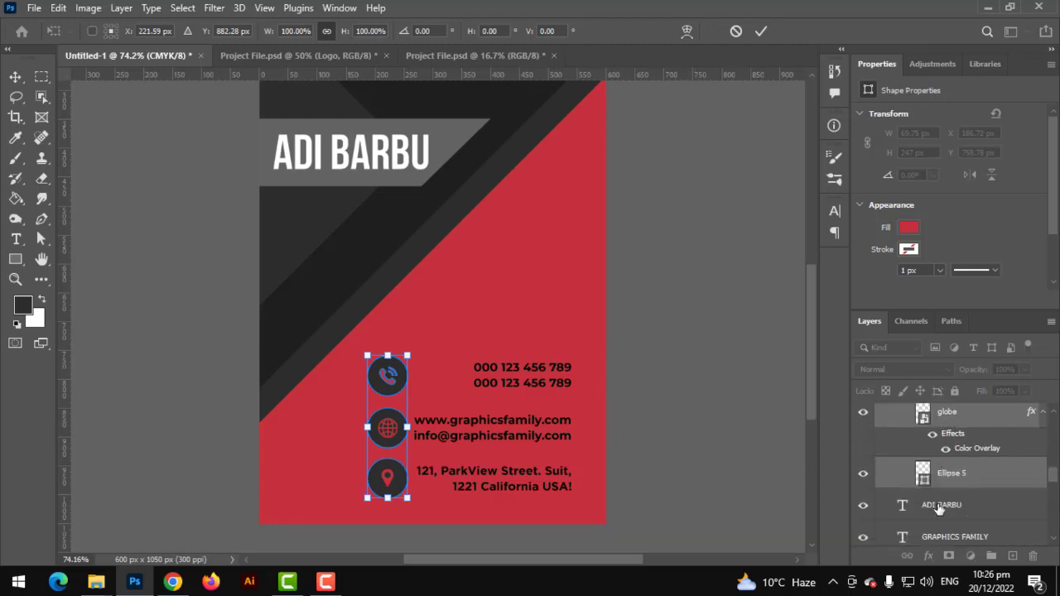
left_click(946, 501)
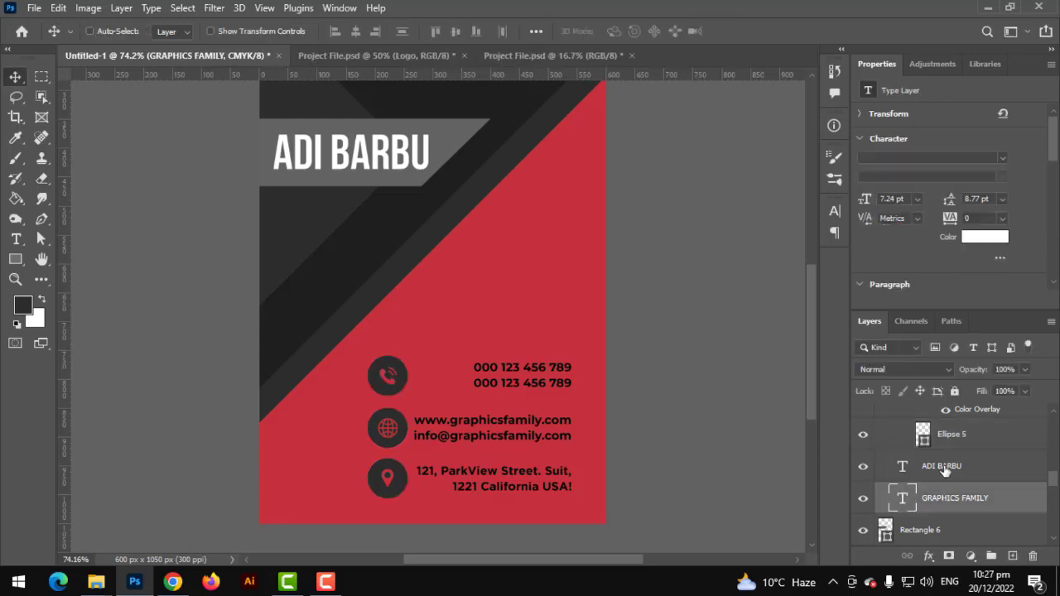
Select the name, www, info@ and ParkView address text layers together
left_click(966, 475, "ctrl")
scroll(963, 486, "up", 6)
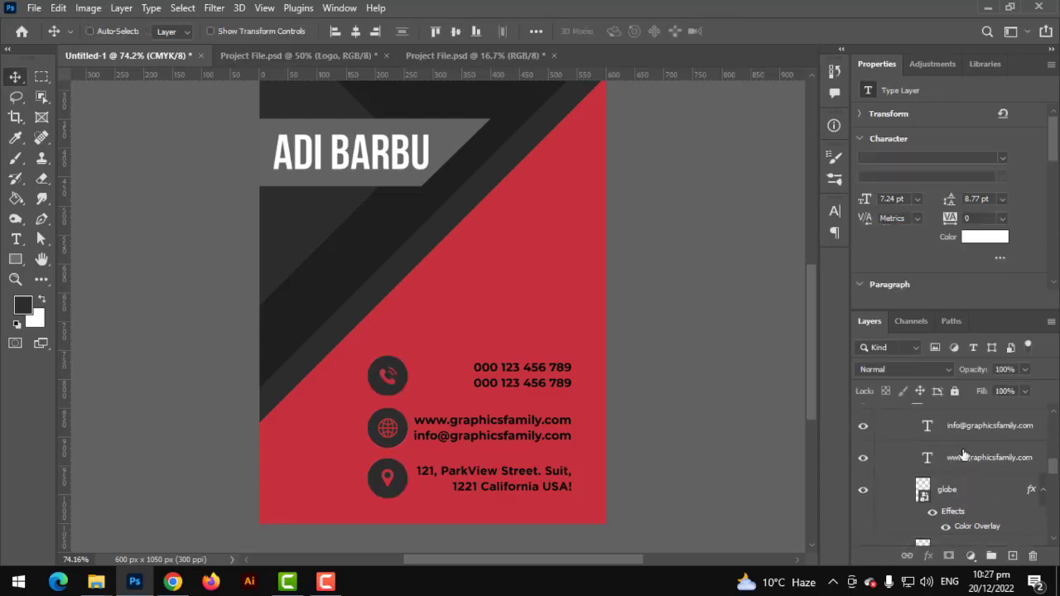
left_click(967, 456, "ctrl")
scroll(979, 499, "up", 4)
left_click(978, 502)
scroll(977, 503, "up", 3)
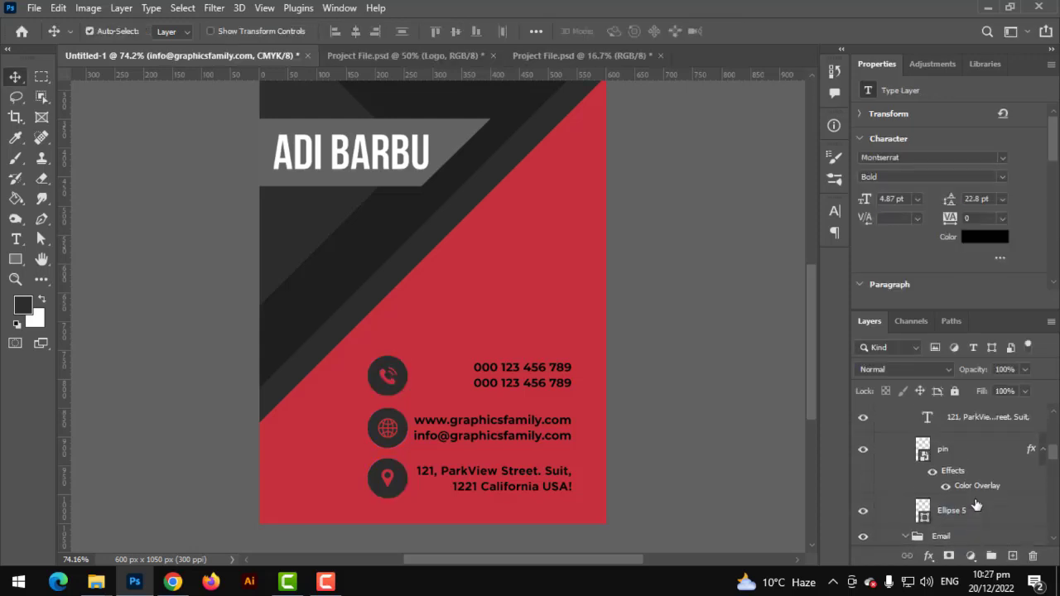
left_click(959, 425, "ctrl")
scroll(961, 463, "up", 4)
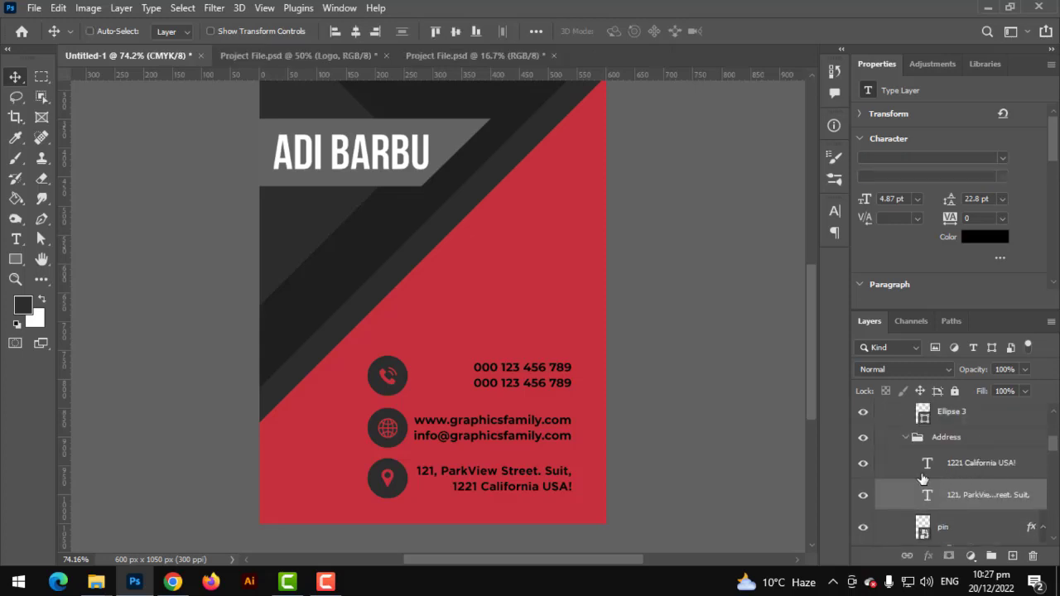
Free-transform the selected contact text to nudge the block slightly left
key("ctrl+t")
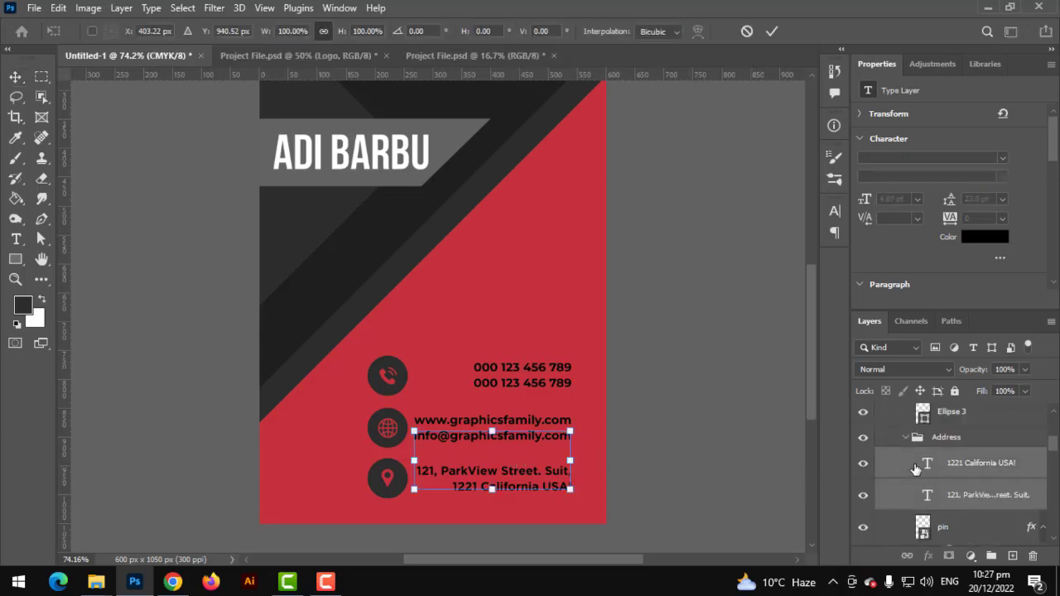
scroll(939, 515, "up", 3)
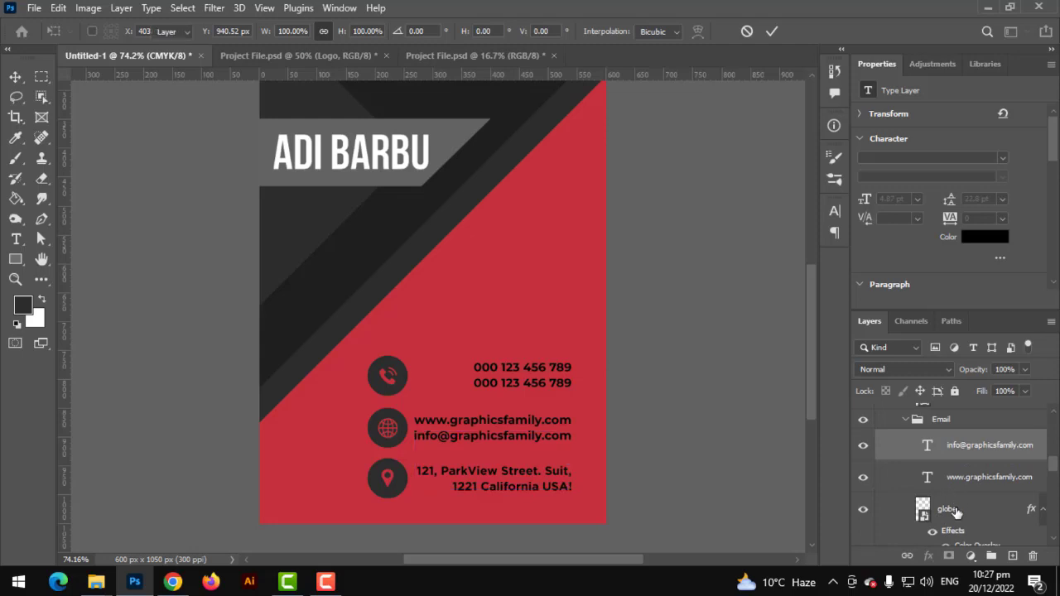
key("Return")
scroll(956, 530, "down", 3)
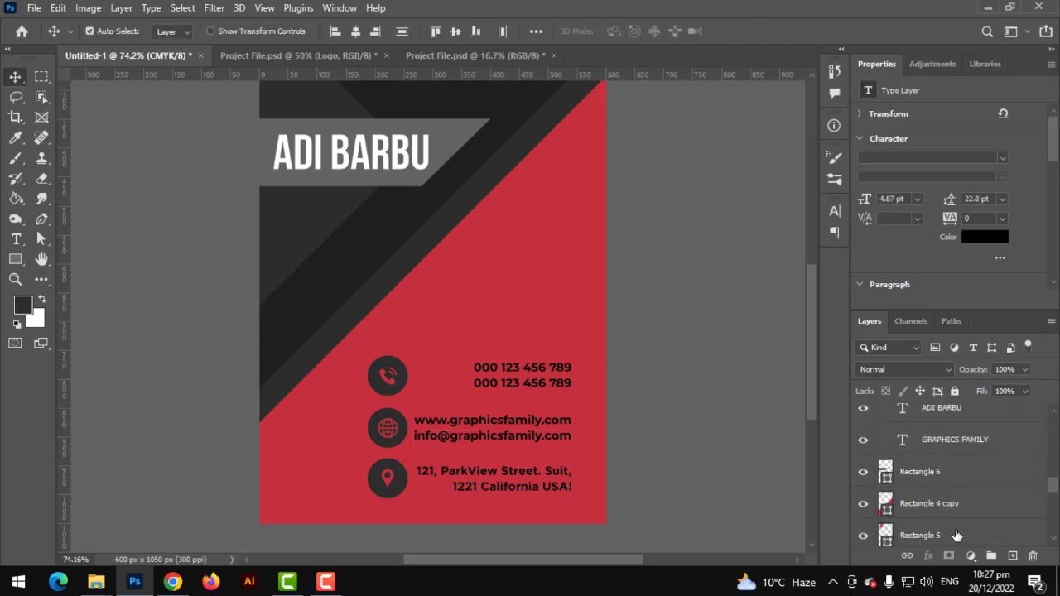
left_click(952, 454, "ctrl")
left_click(952, 453, "ctrl")
scroll(965, 523, "up", 3)
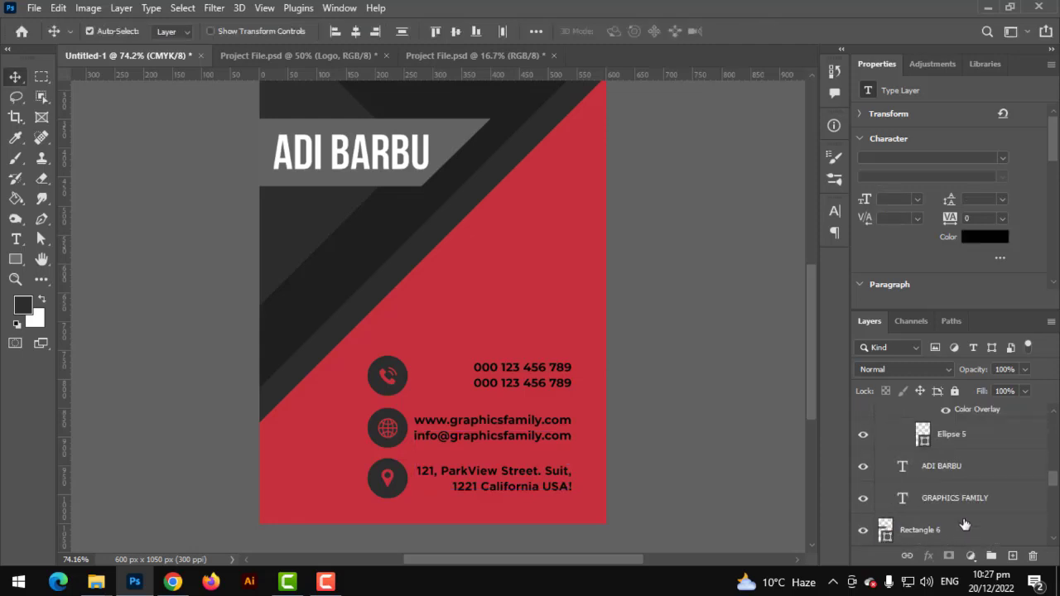
scroll(963, 521, "up", 8)
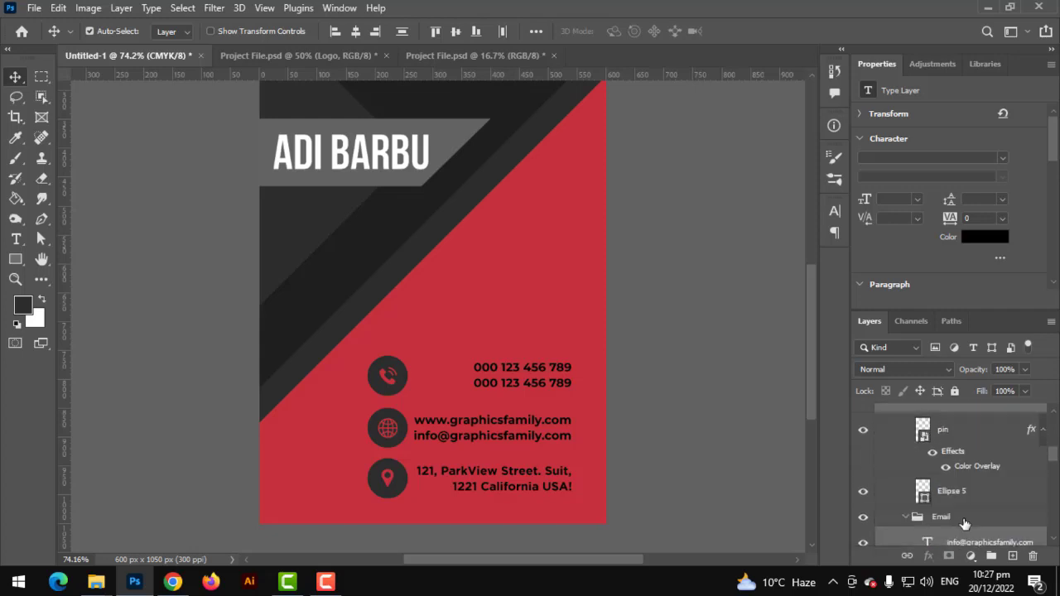
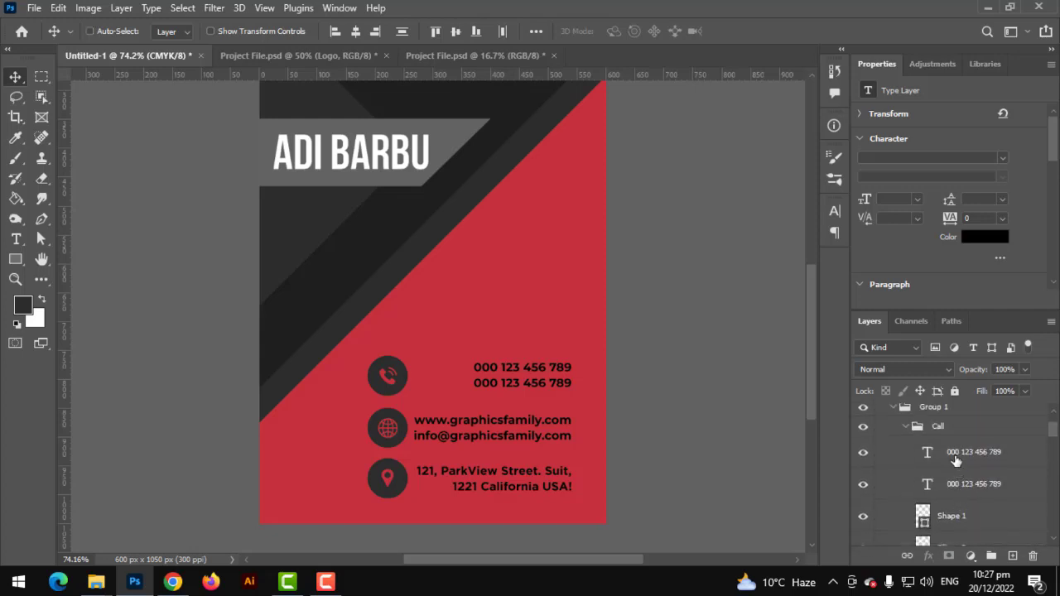
Move the two phone number lines to the left of their icons
left_click(954, 477, "ctrl")
left_click(948, 457, "ctrl")
key("ctrl+t")
left_click_drag(533, 429, 318, 414)
key("Return")
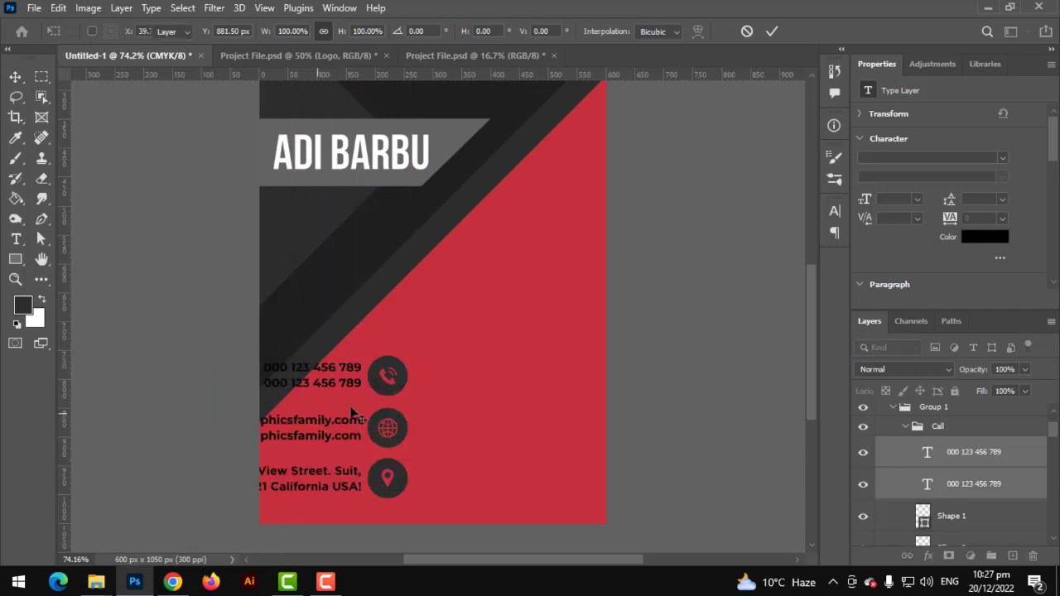
Move the contact details group to the card's right edge and enlarge it to about 114%
left_click(904, 427)
left_click(903, 448)
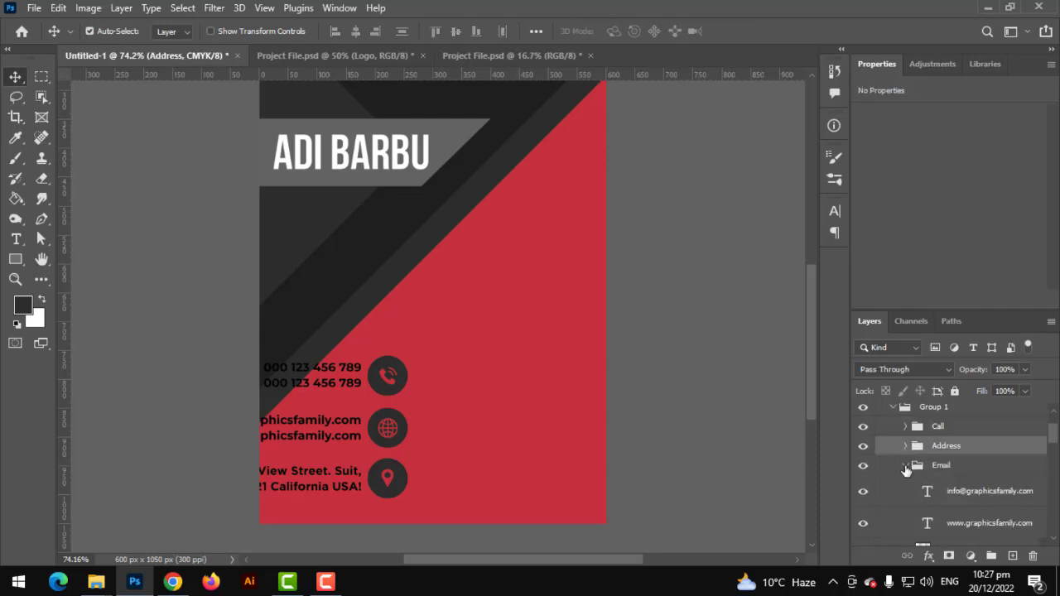
left_click(906, 466)
left_click(894, 409)
key("ctrl+t")
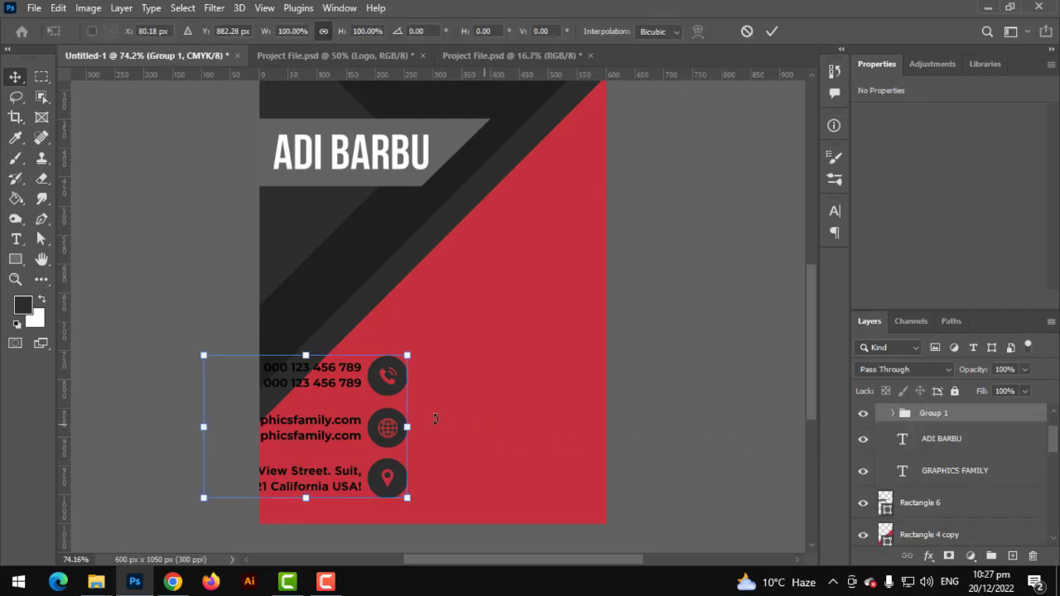
left_click_drag(384, 412, 556, 418)
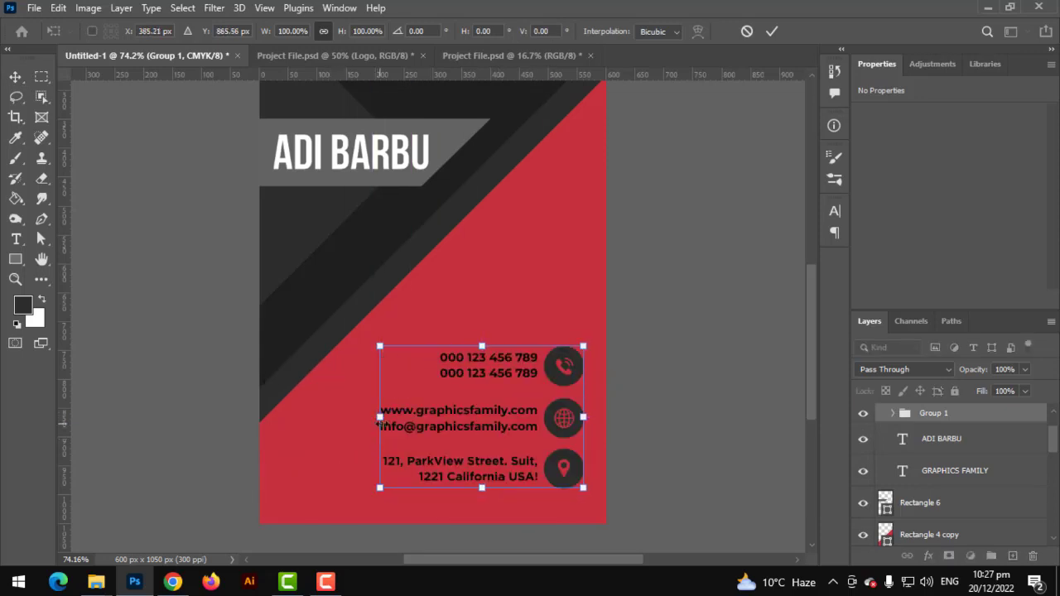
left_click_drag(369, 422, 350, 418)
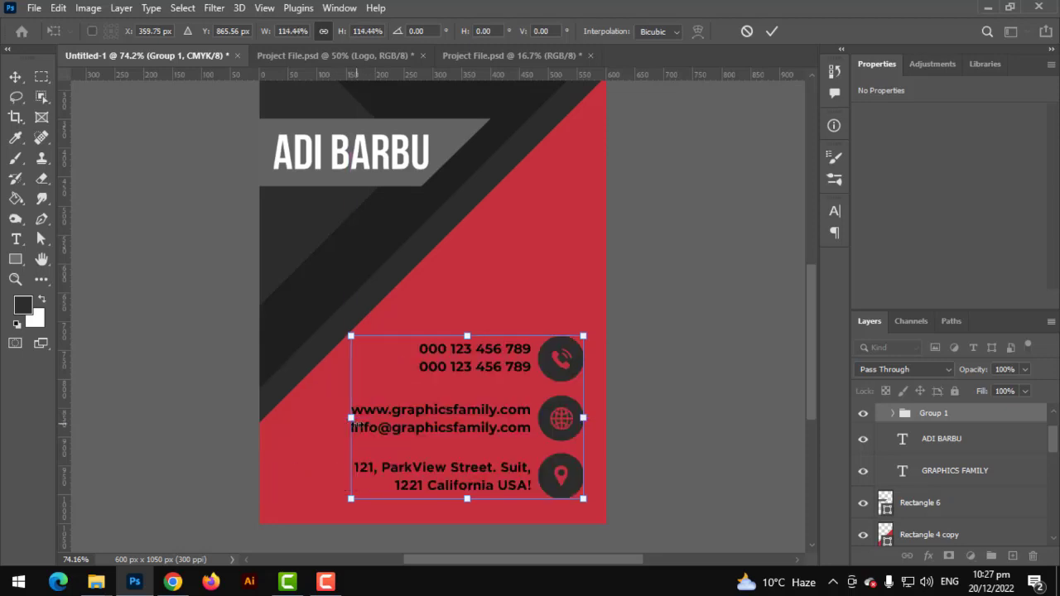
key("Return")
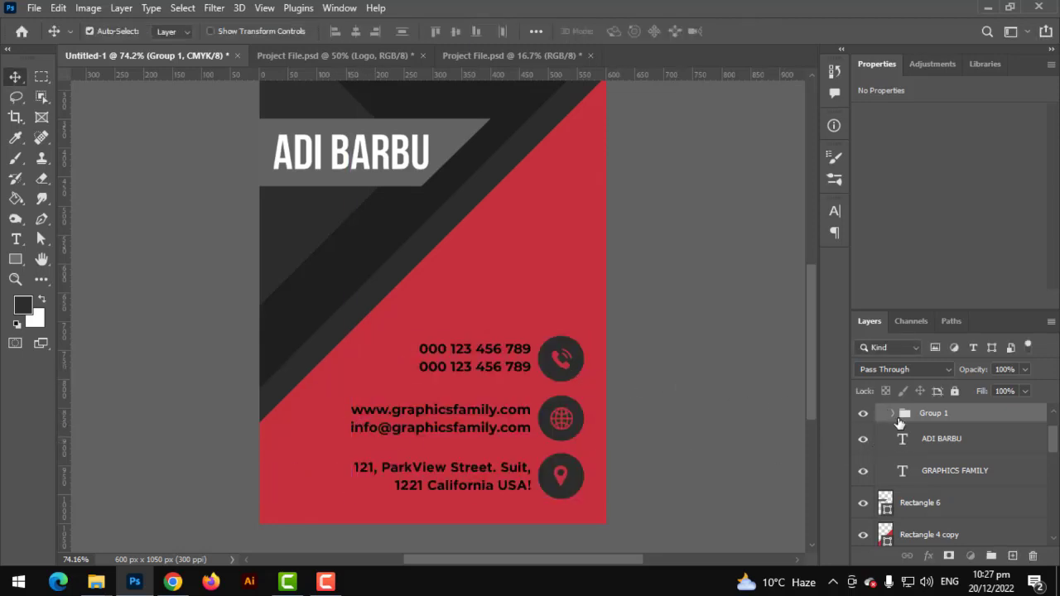
Select all phone, website, e-mail and address text layers inside the Call, Address and Email groups
left_click(892, 413)
left_click(906, 433)
scroll(910, 490, "down", 2)
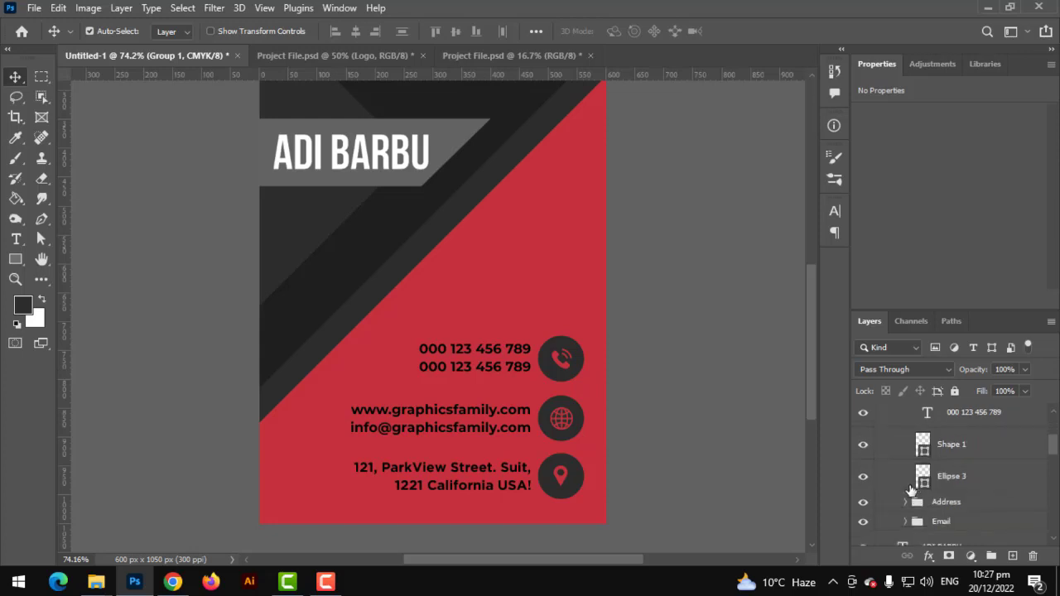
left_click(905, 503)
scroll(909, 518, "down", 3)
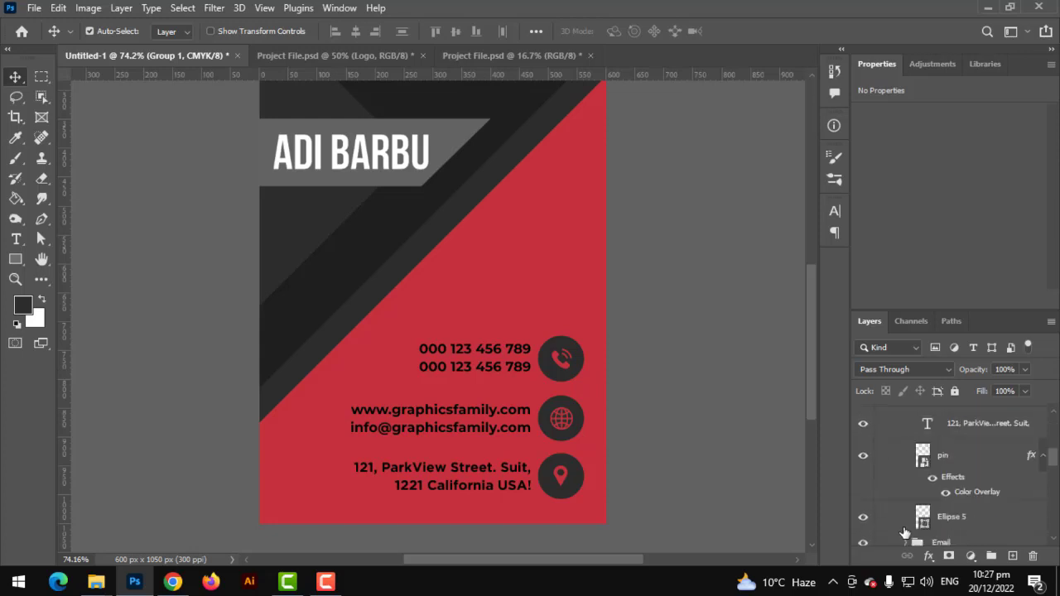
left_click(905, 523)
scroll(907, 528, "down", 3)
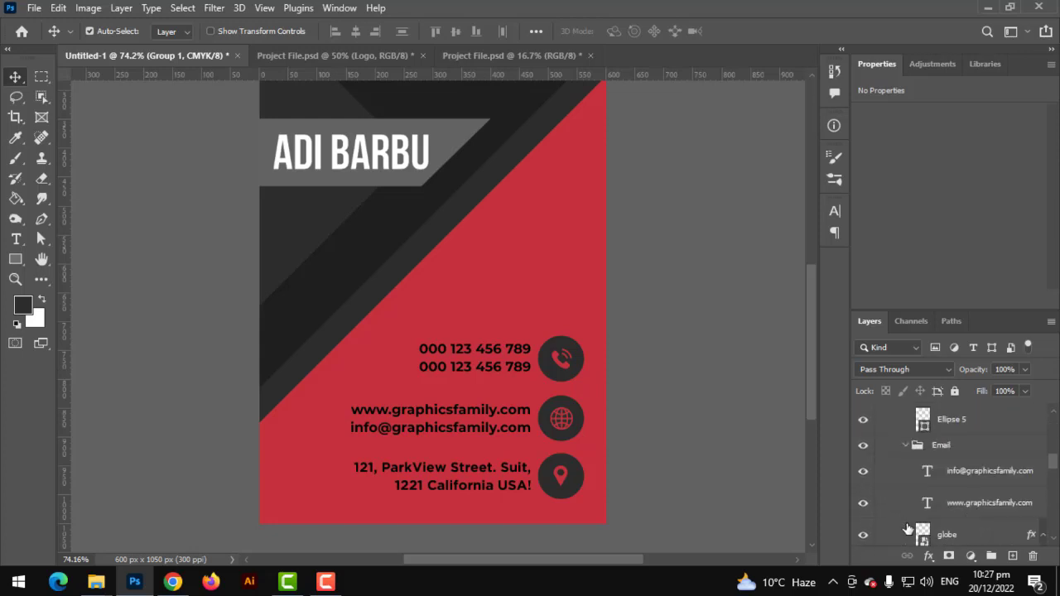
left_click(945, 507)
left_click(958, 475)
scroll(958, 478, "up", 1)
scroll(958, 484, "down", 1)
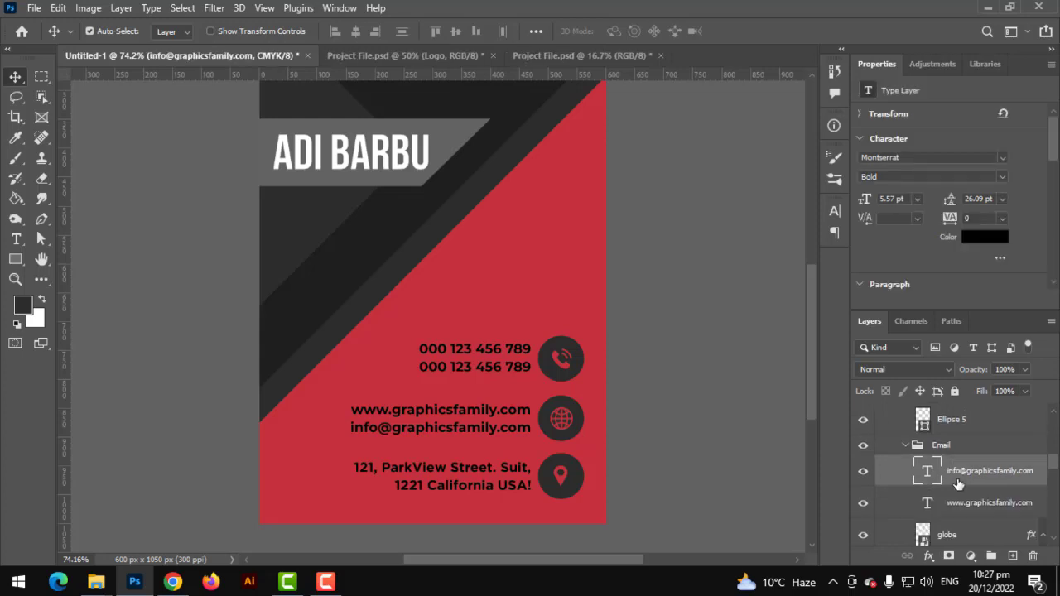
left_click(967, 505, "shift")
scroll(992, 468, "up", 4)
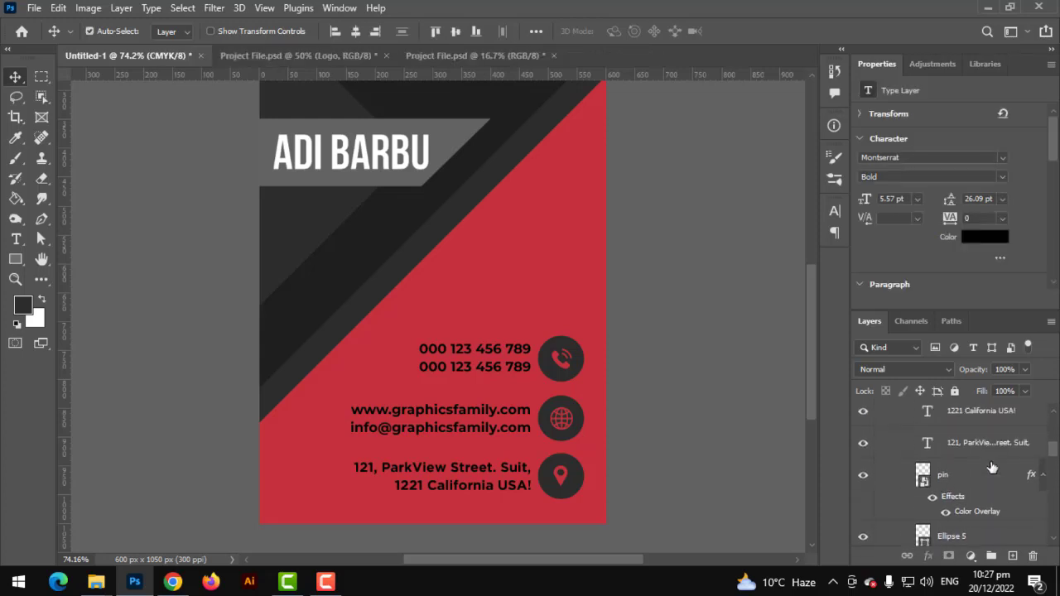
left_click(984, 447)
left_click(985, 414, "shift")
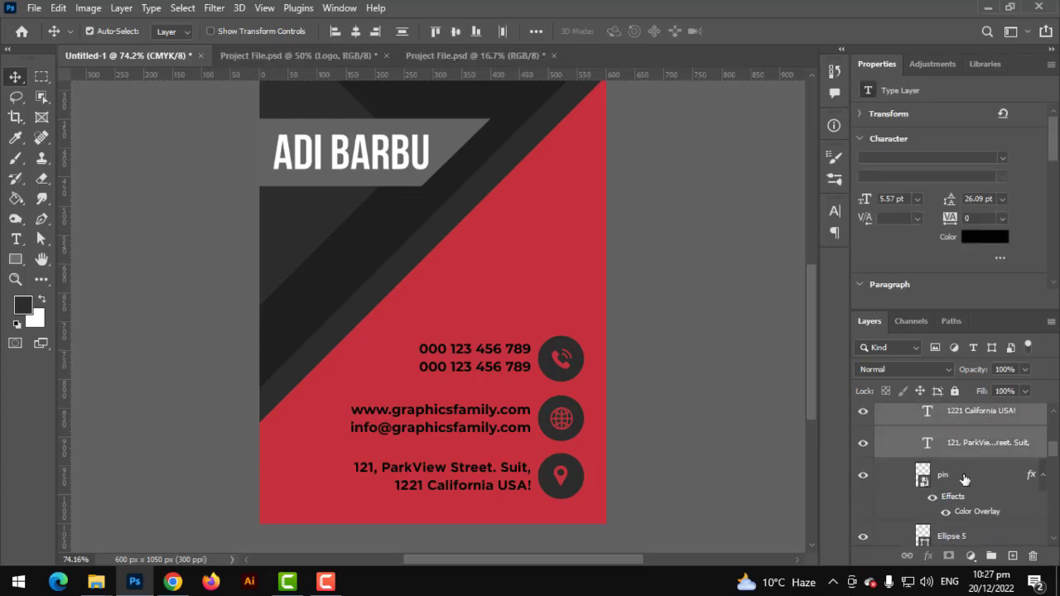
scroll(965, 478, "up", 5)
left_click(972, 466)
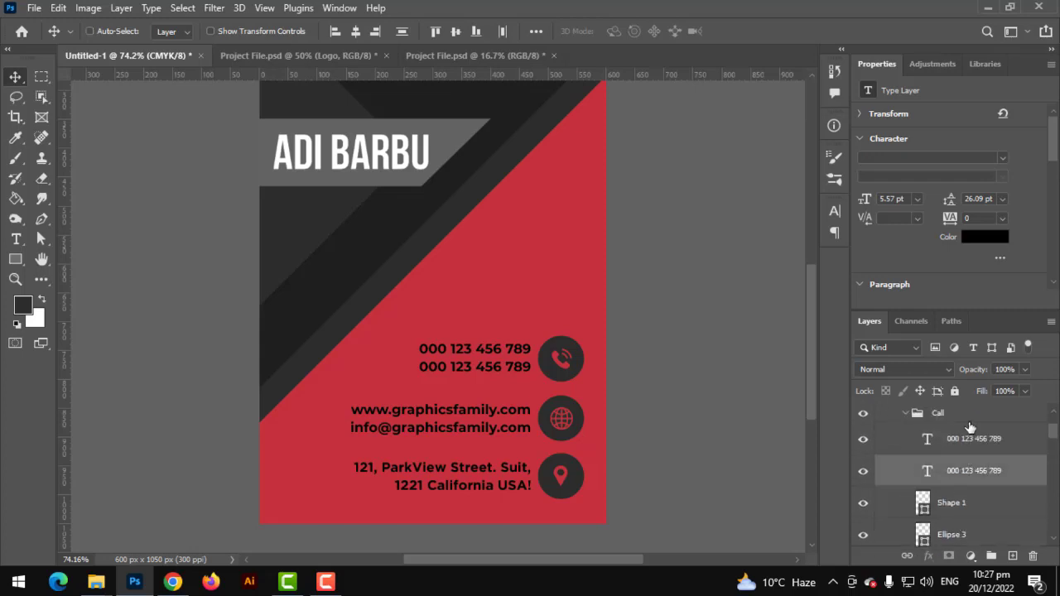
left_click(967, 426, "ctrl")
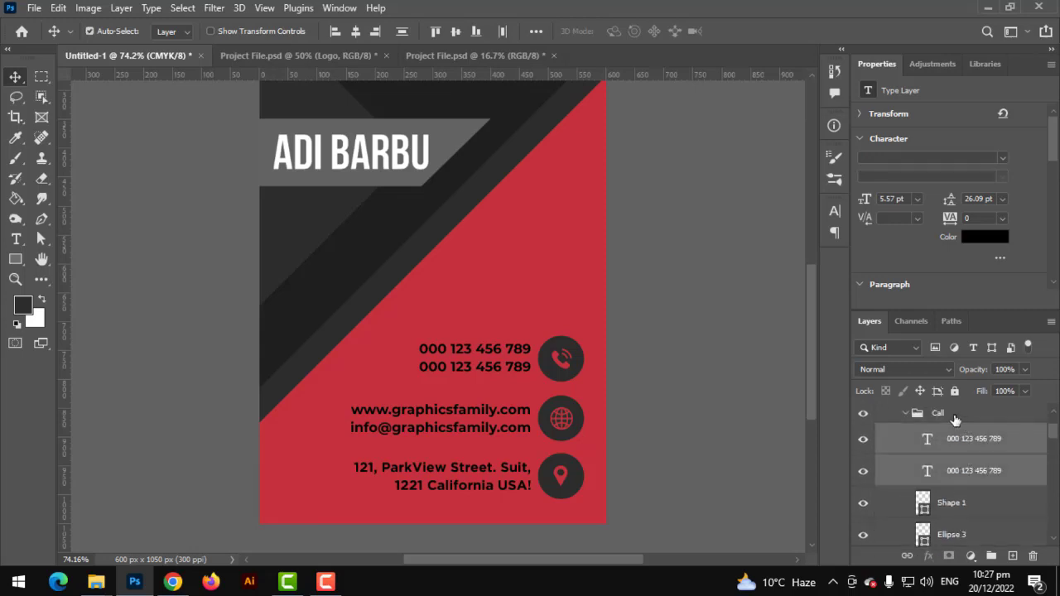
Make all the selected contact text white
left_click(987, 238)
left_click(649, 291)
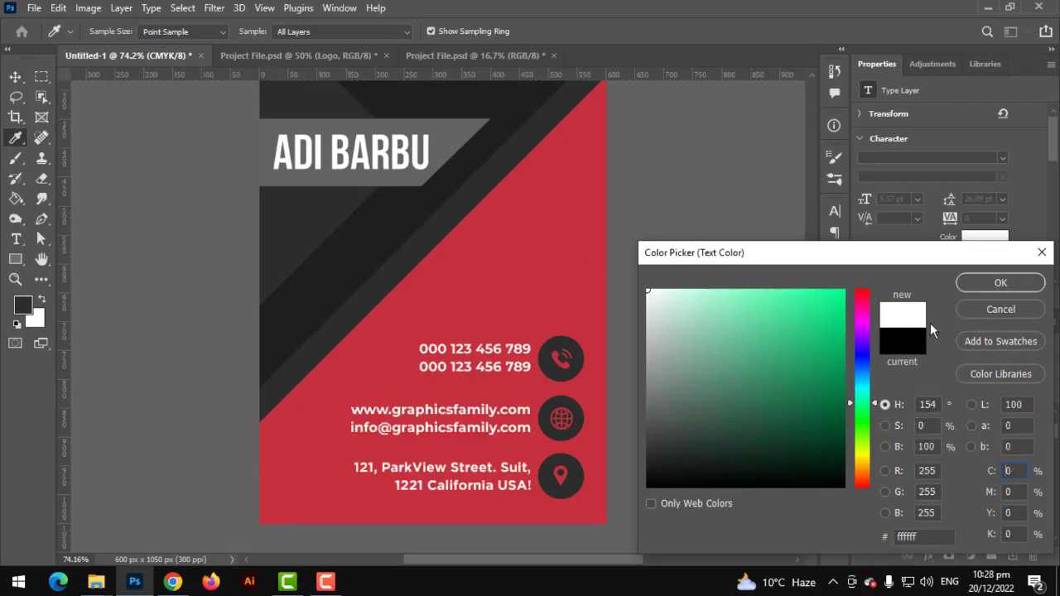
left_click(996, 283)
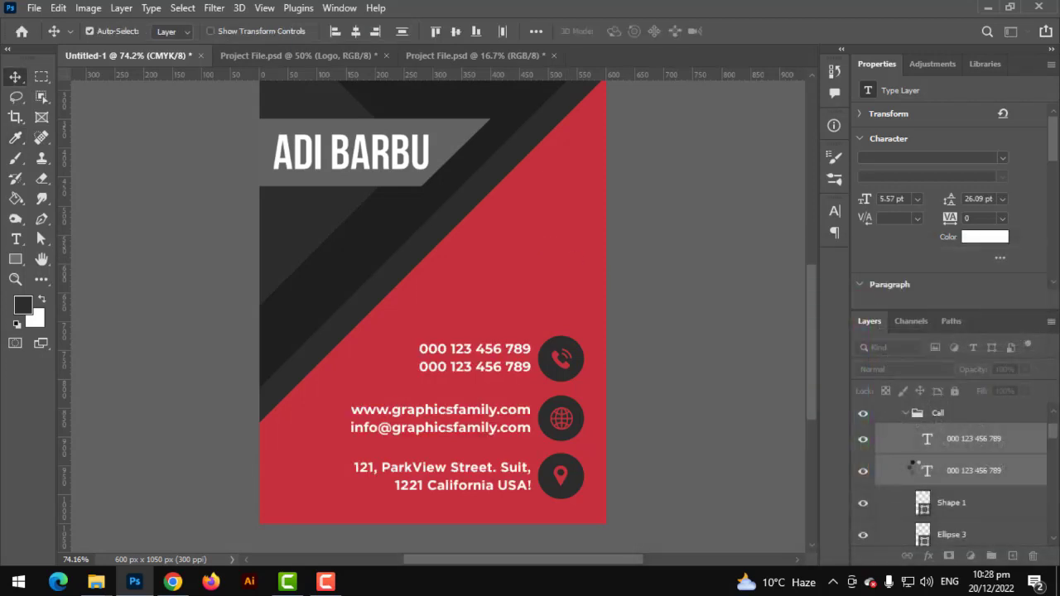
Pull Group 1 out above the Logo group and nudge it up and left onto a guide
scroll(912, 418, "up", 2)
left_click(881, 414)
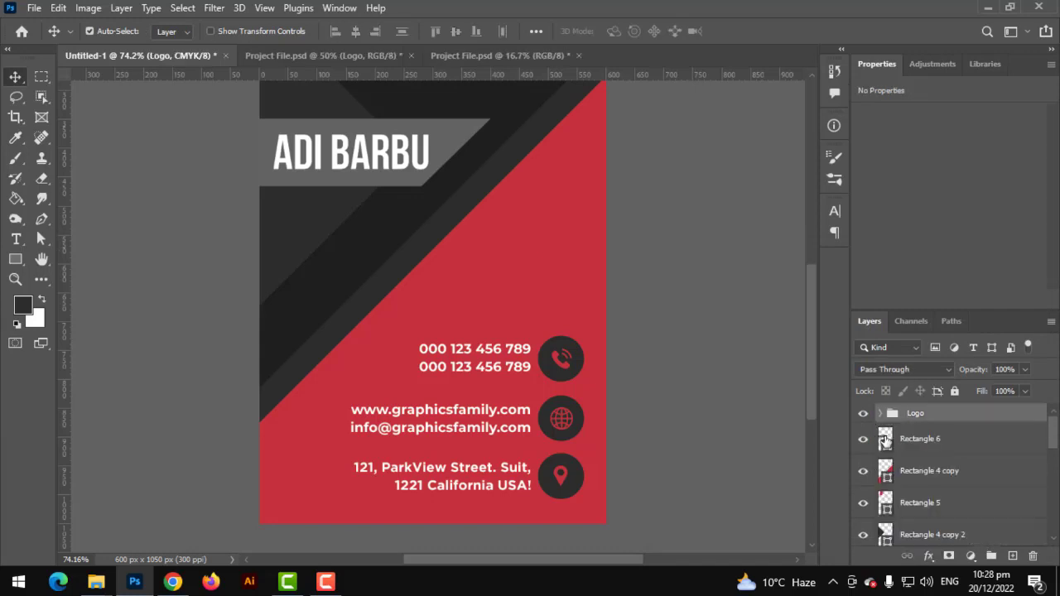
left_click(881, 414)
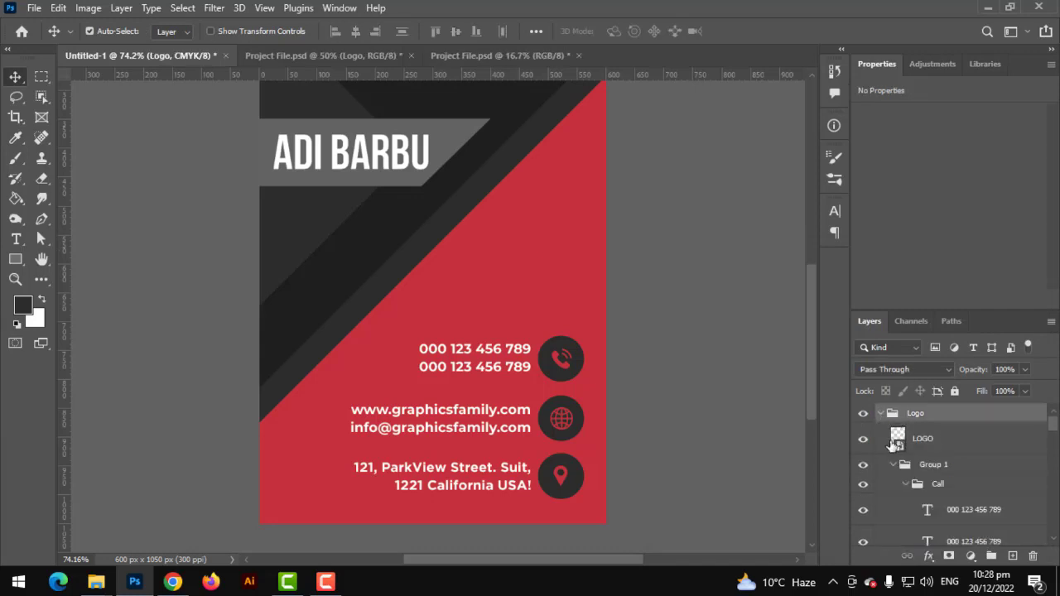
left_click(893, 464)
left_click_drag(925, 472, 929, 420)
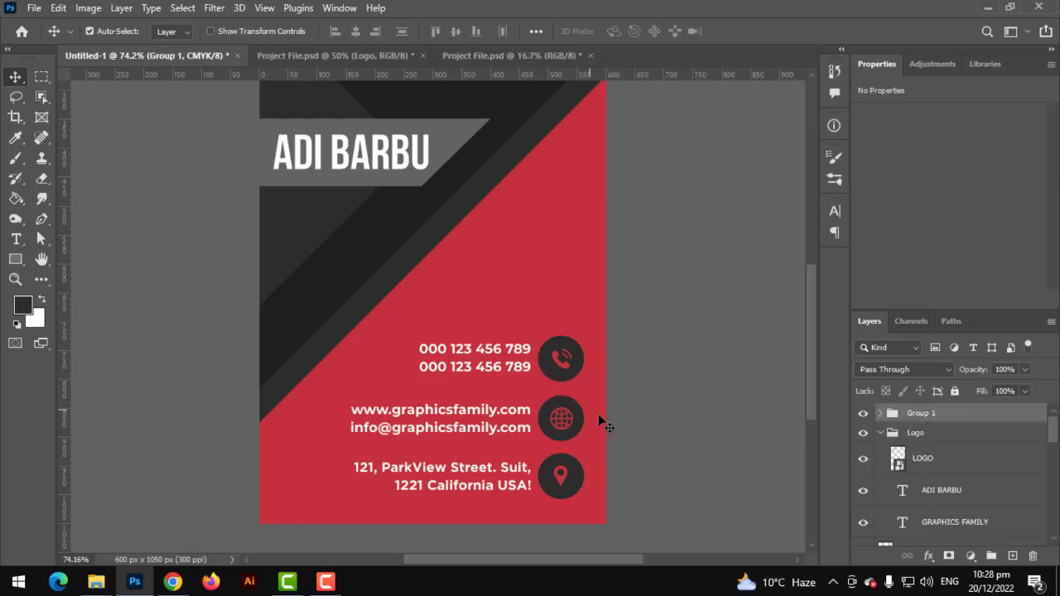
key("ctrl+t")
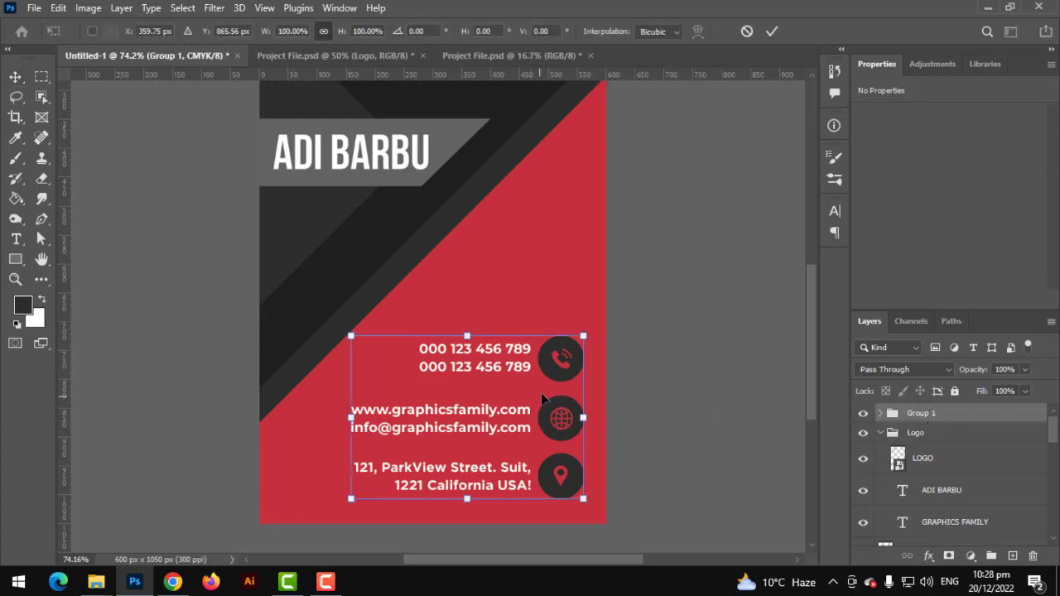
left_click_drag(541, 401, 527, 385)
key("Return")
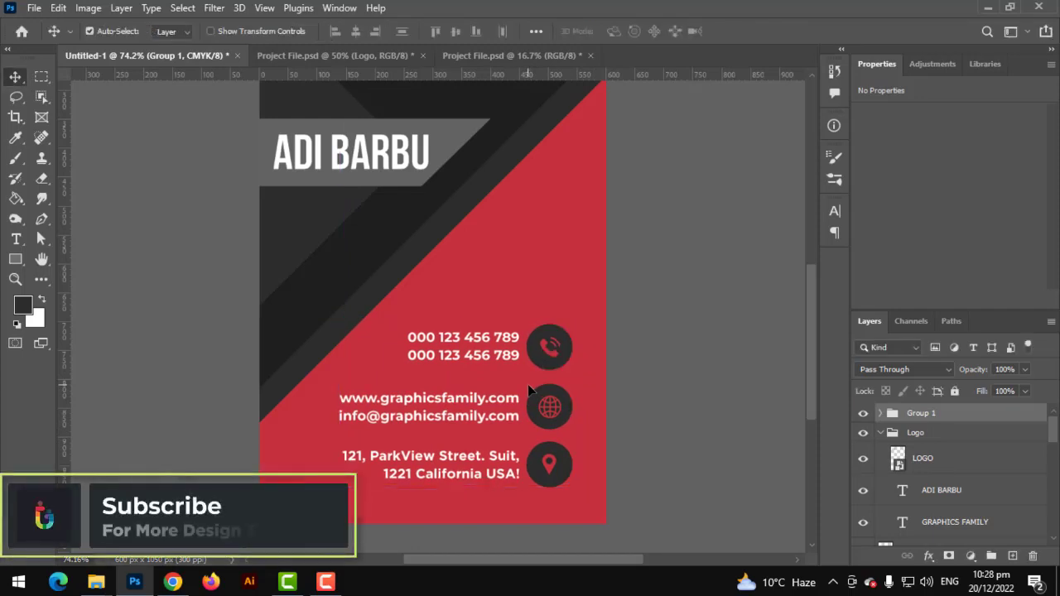
scroll(528, 384, "down", 2)
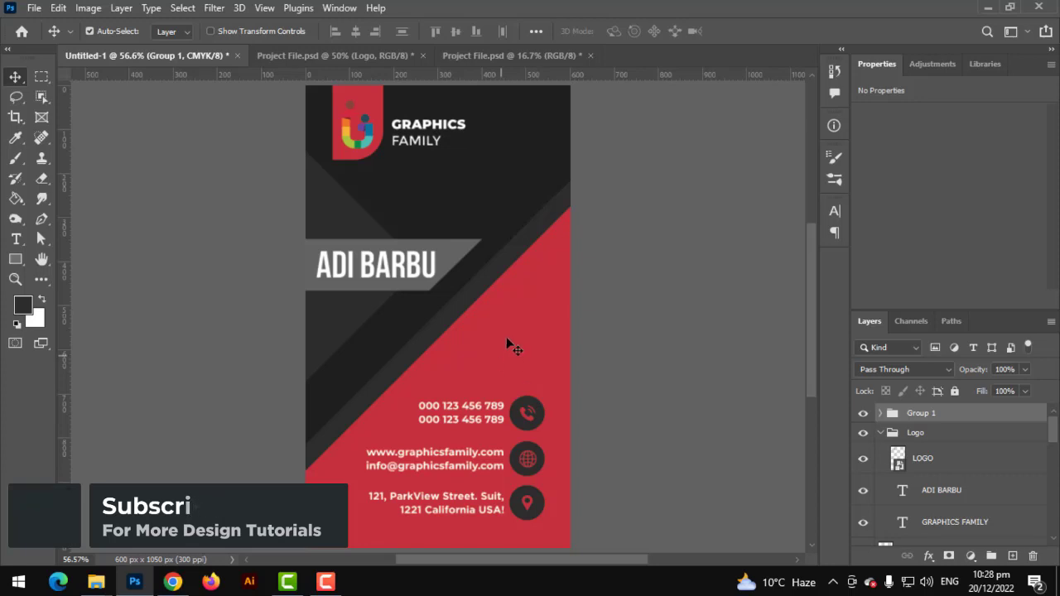
Paste the QR code, shrink it to about three quarters, and align it beneath the name banner
key("ctrl+v")
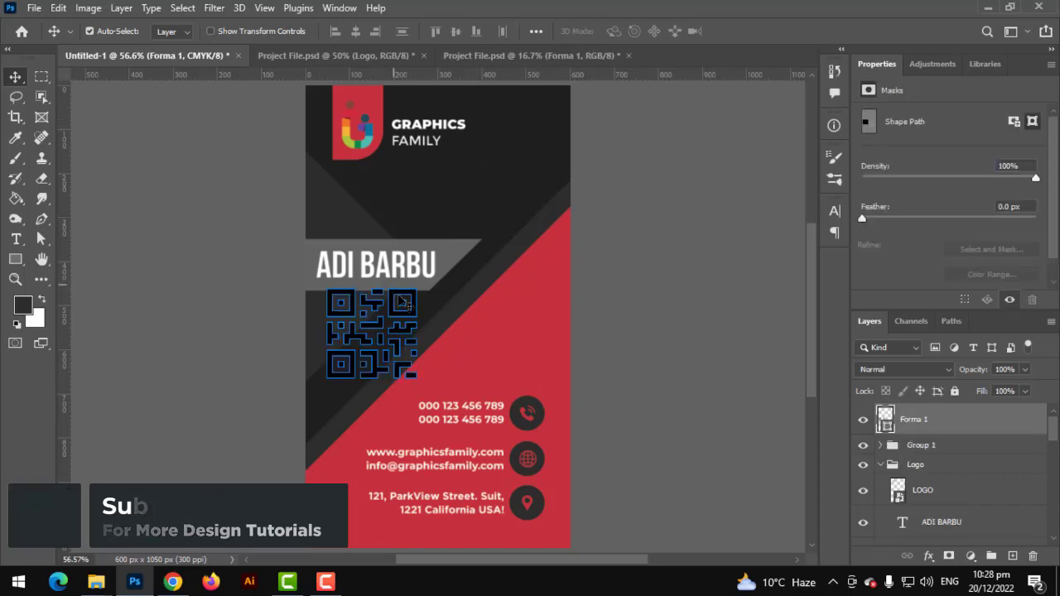
key("ctrl+t")
left_click_drag(417, 290, 383, 311)
key("Return")
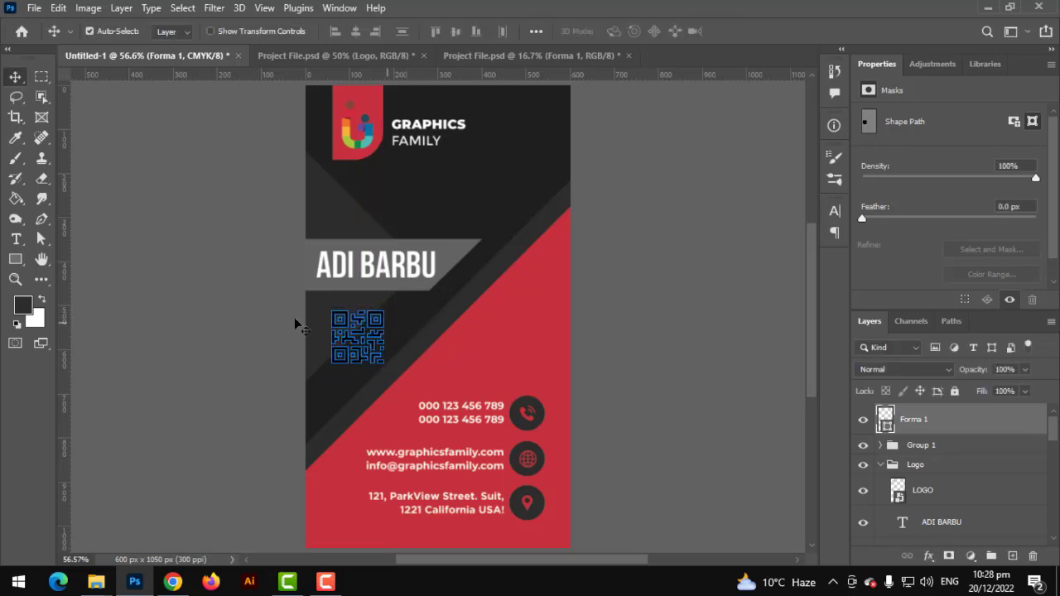
left_click_drag(374, 353, 374, 354)
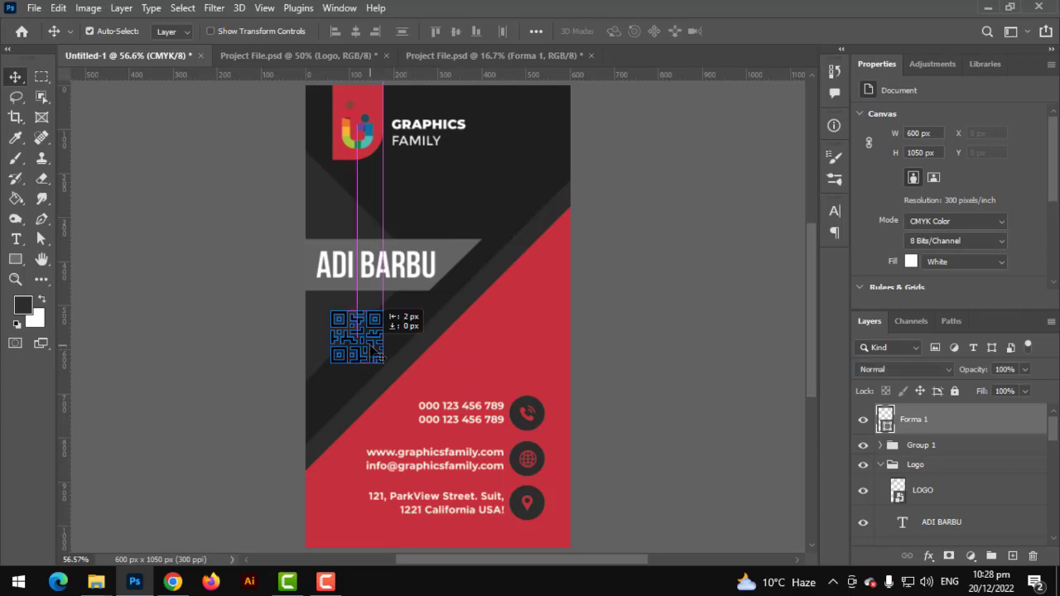
Recolour the QR code fill white, then deselect all layers
double_click(883, 419)
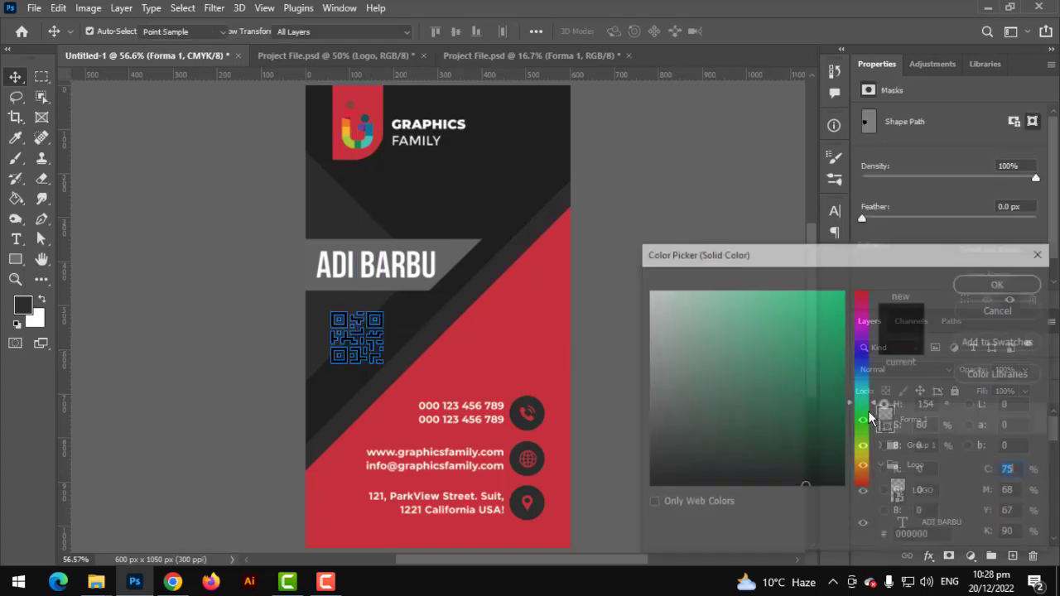
mouse_move(675, 353)
left_mouse_down()
mouse_move(670, 328)
mouse_move(611, 242)
left_mouse_up()
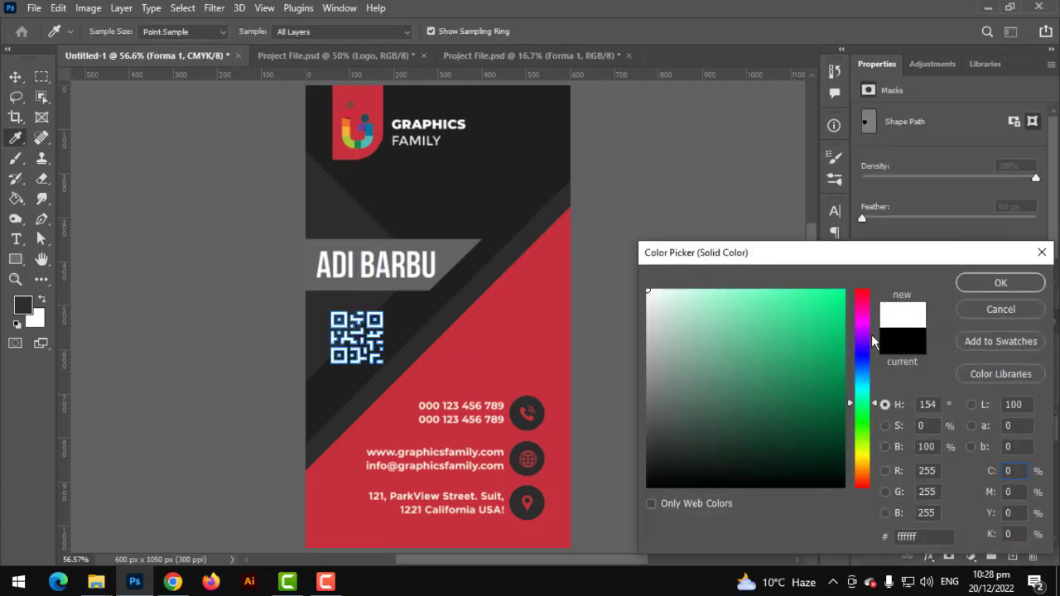
left_click(982, 280)
left_click(233, 206)
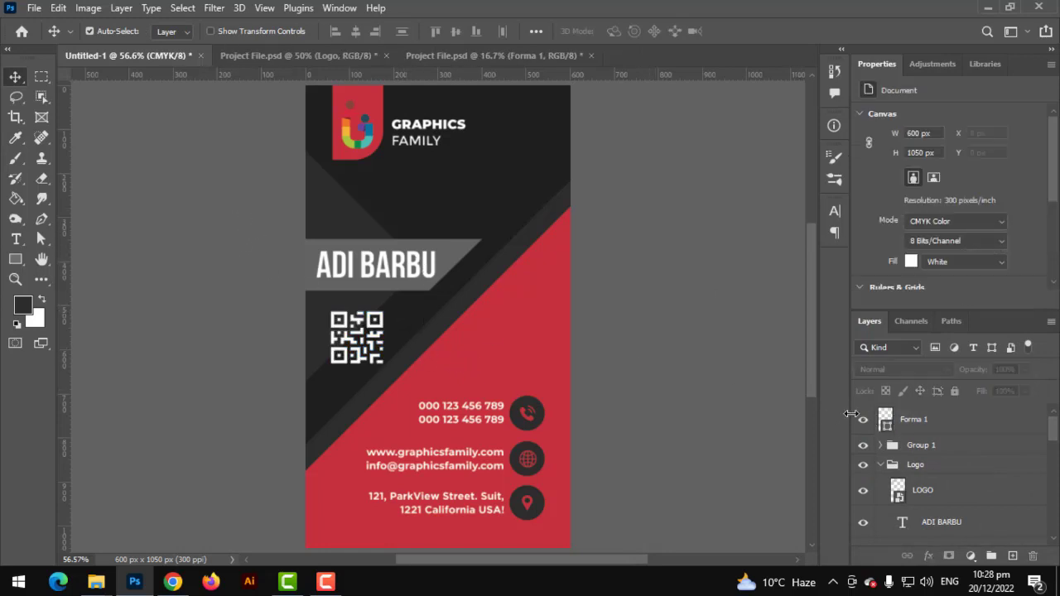
scroll(347, 213, "up", 3)
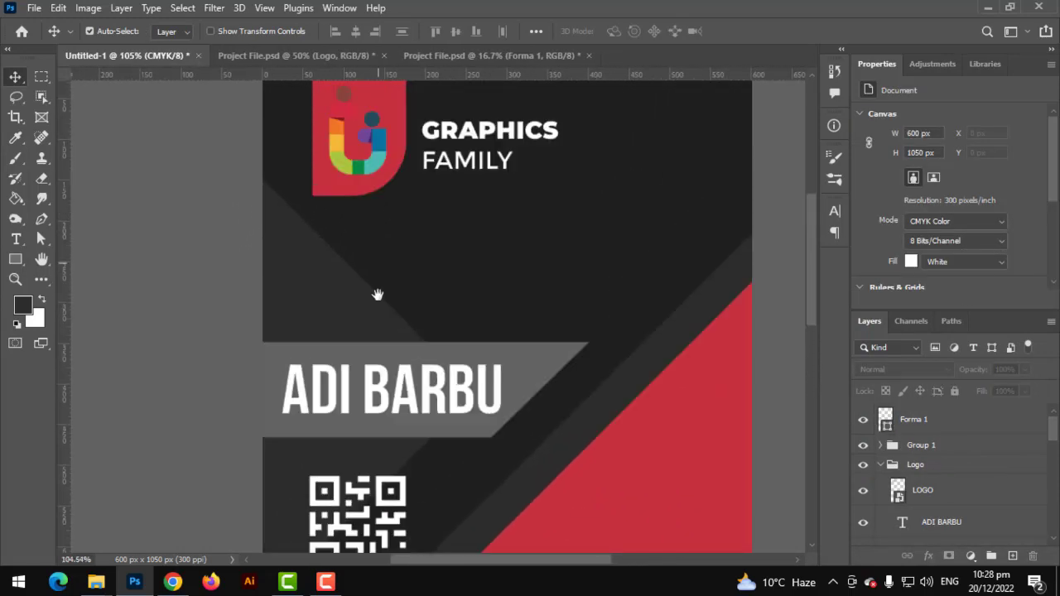
Delete the red backing shape behind the logo
left_click(391, 167, "ctrl")
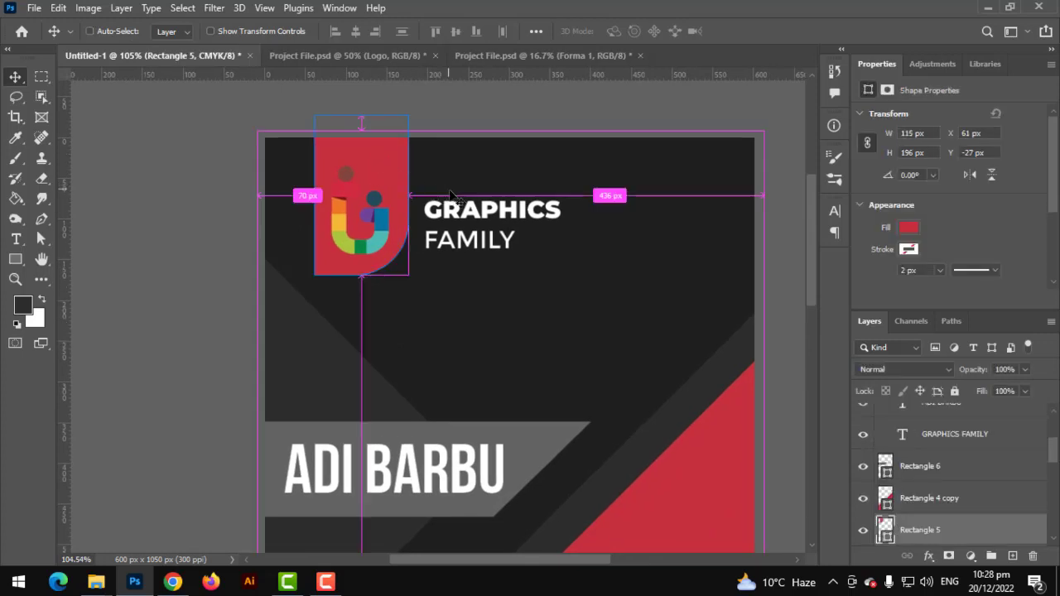
left_click(390, 165, "ctrl")
key("Delete")
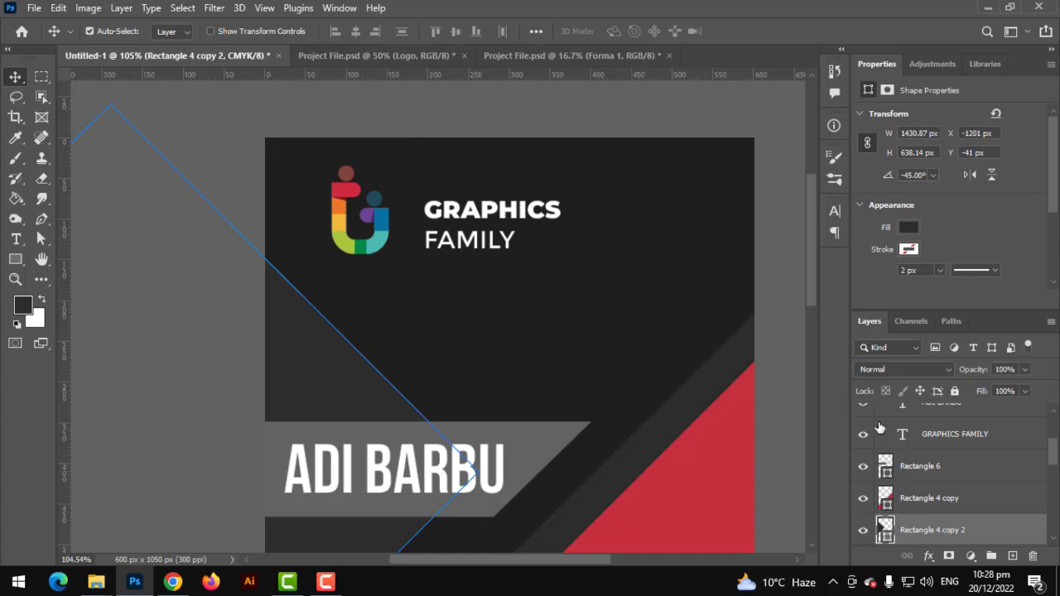
scroll(901, 441, "up", 2)
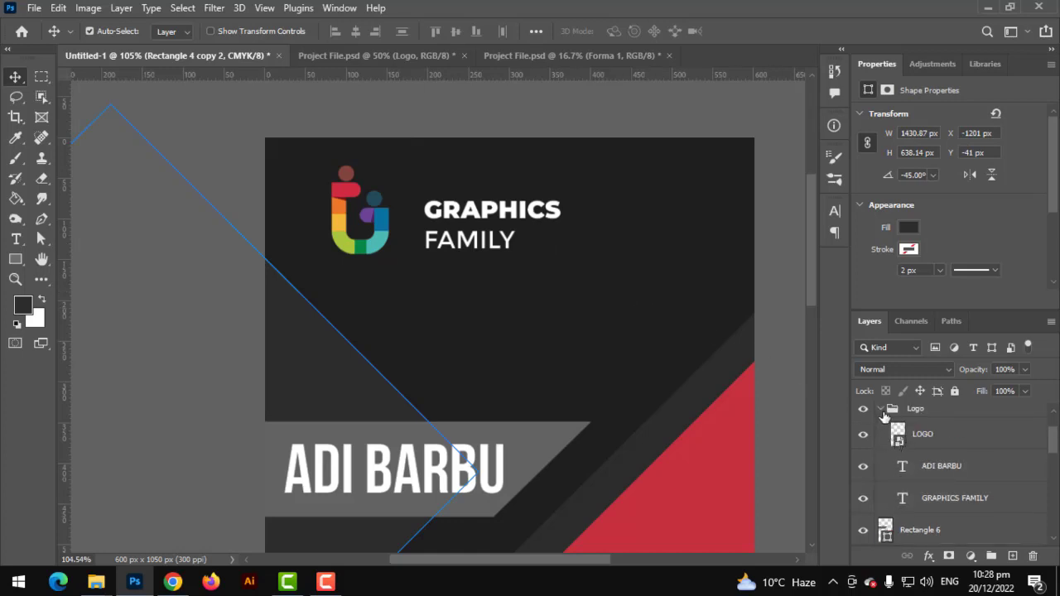
left_click(881, 409)
left_click(923, 445)
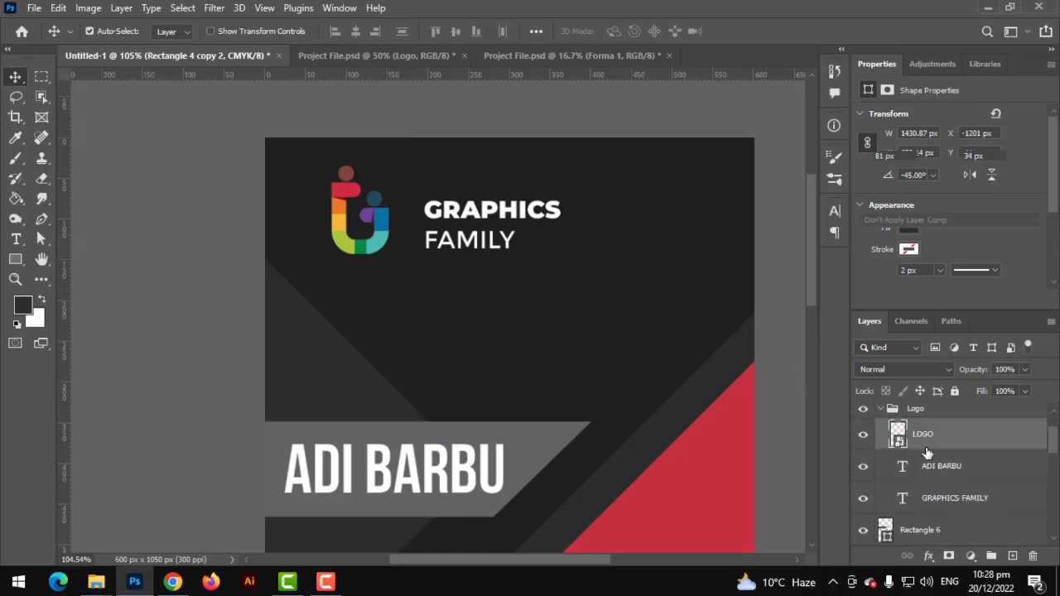
scroll(929, 472, "up", 2)
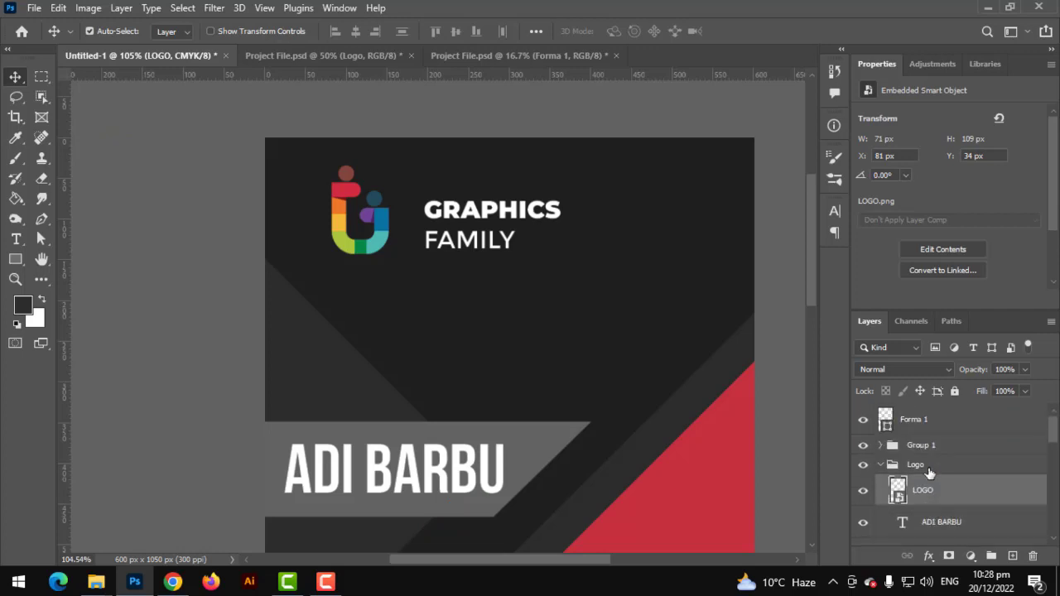
scroll(919, 499, "down", 3)
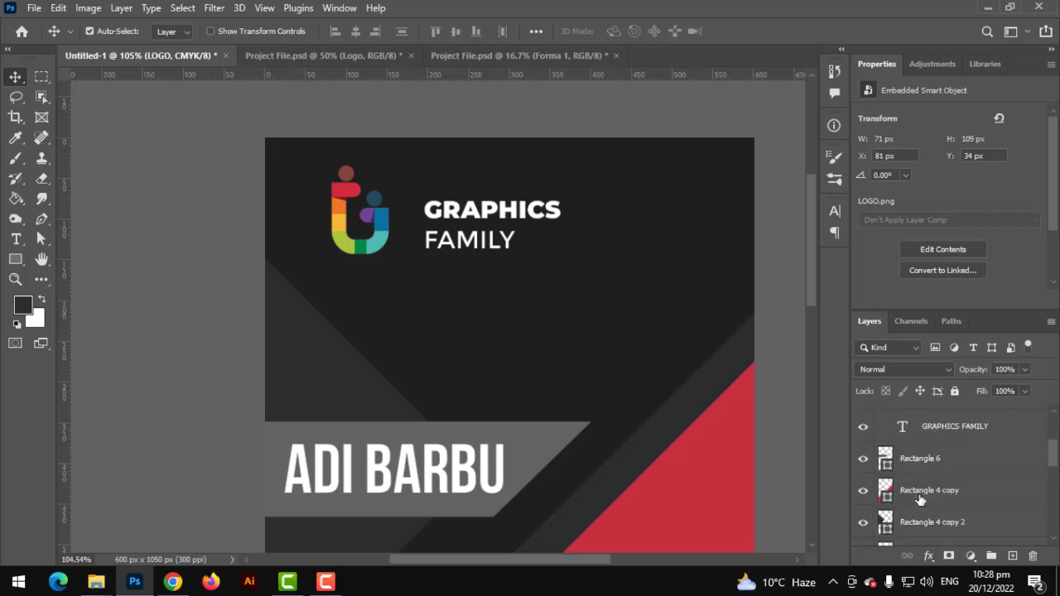
scroll(924, 444, "up", 2)
left_click_drag(938, 466, 938, 505)
Shift the GRAPHICS FAMILY text left toward the logo mark
left_click(933, 458)
scroll(924, 474, "up", 2)
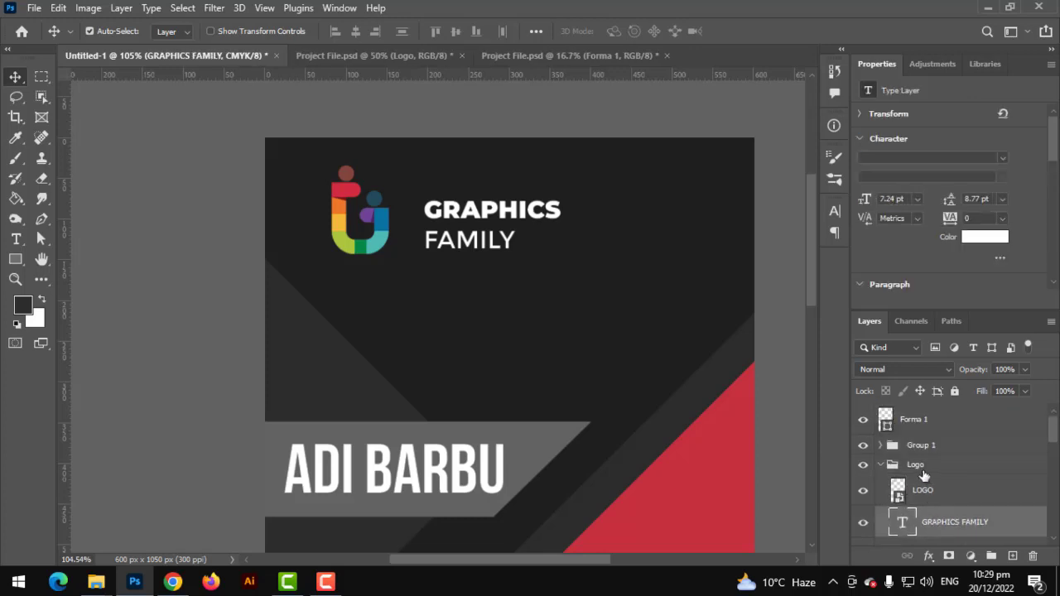
left_click(880, 466)
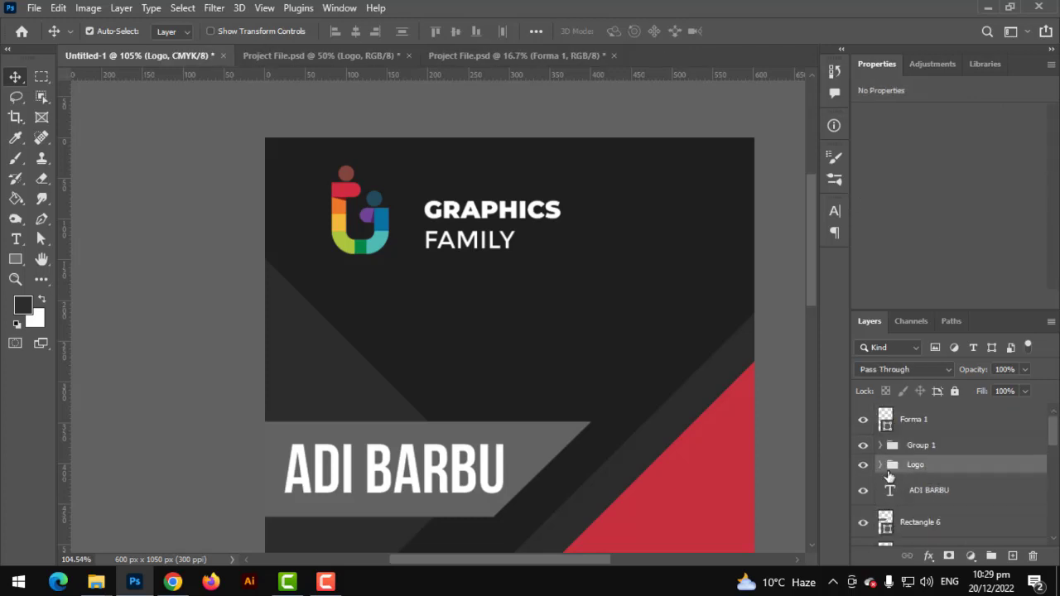
left_click(880, 464)
left_click(453, 208)
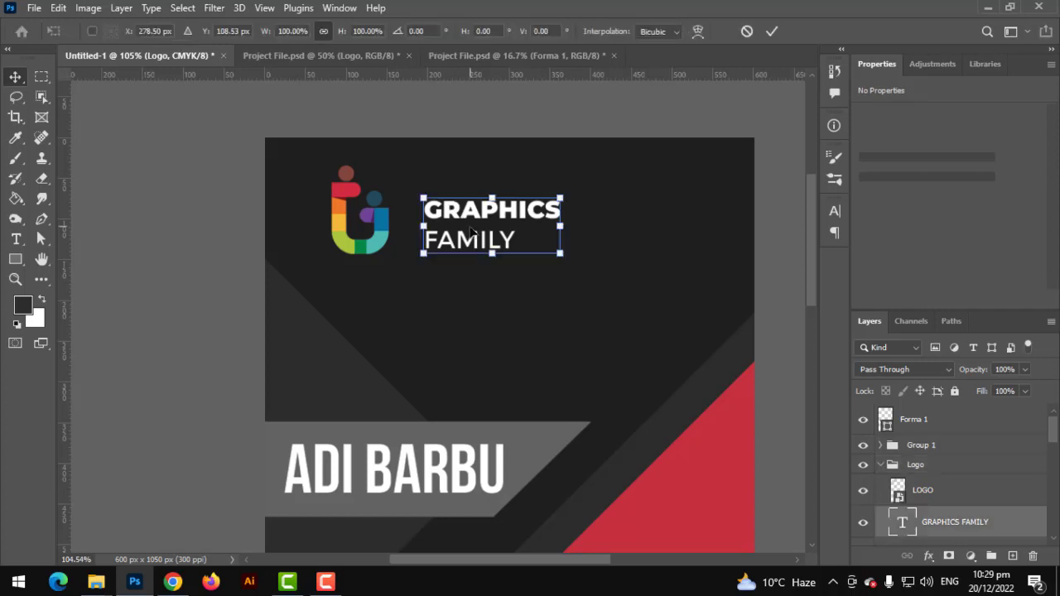
key("ctrl+t")
left_click_drag(453, 207, 435, 234)
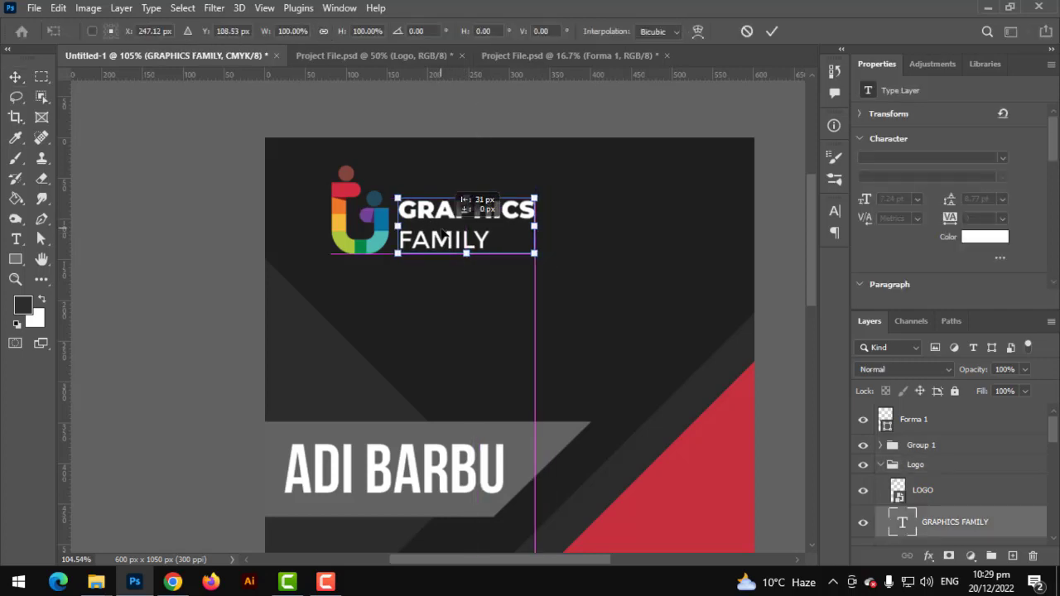
key("Return")
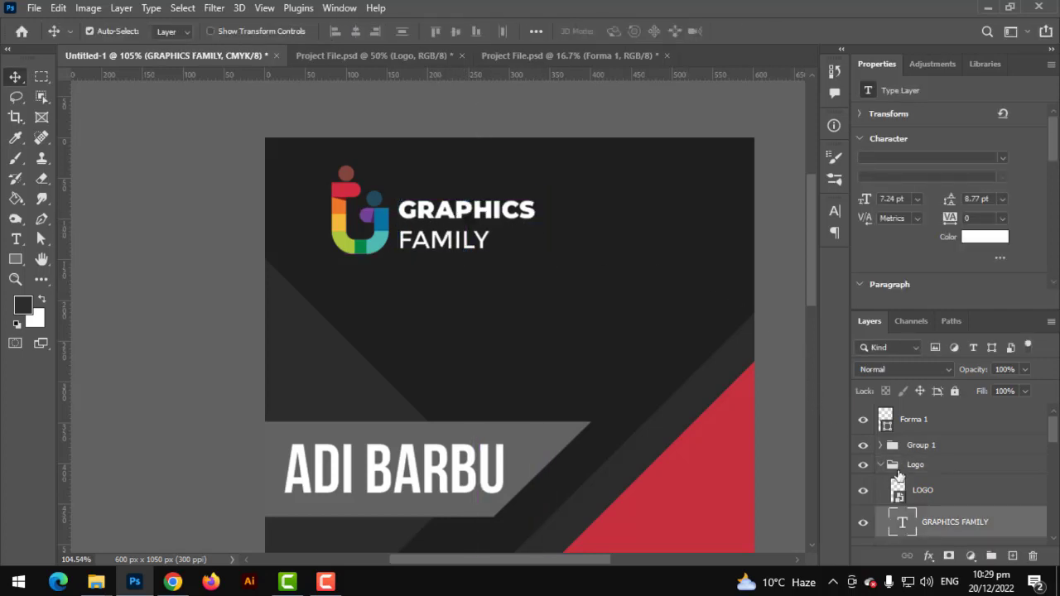
Shrink the whole Logo group to about 71% and move it toward the card's centre
left_click(880, 468)
key("ctrl+t")
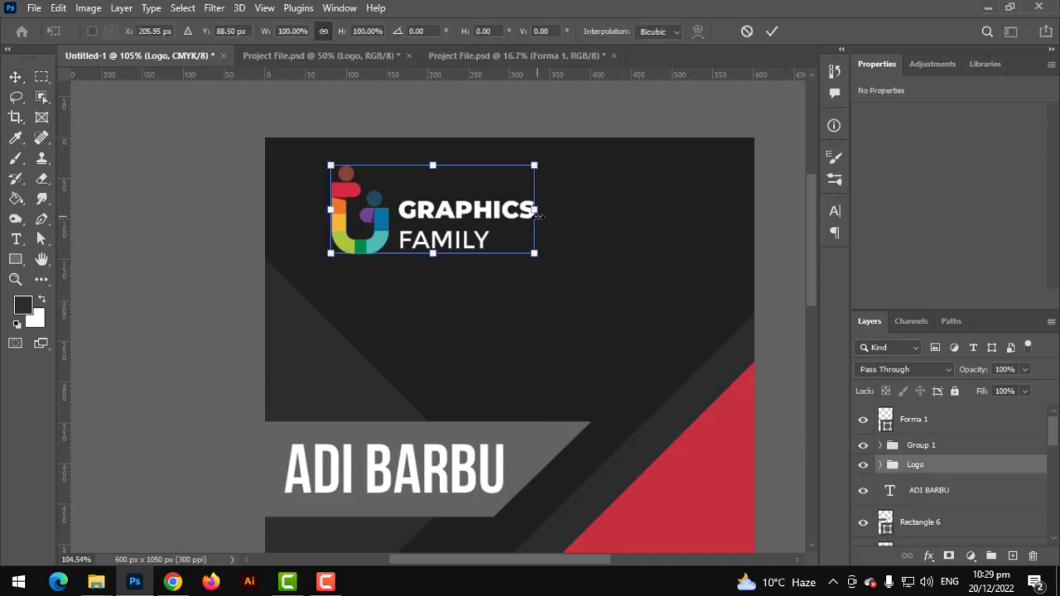
left_click_drag(535, 212, 458, 225)
mouse_move(531, 271)
left_mouse_down()
mouse_move(547, 282)
mouse_move(533, 273)
left_mouse_up()
key("Return")
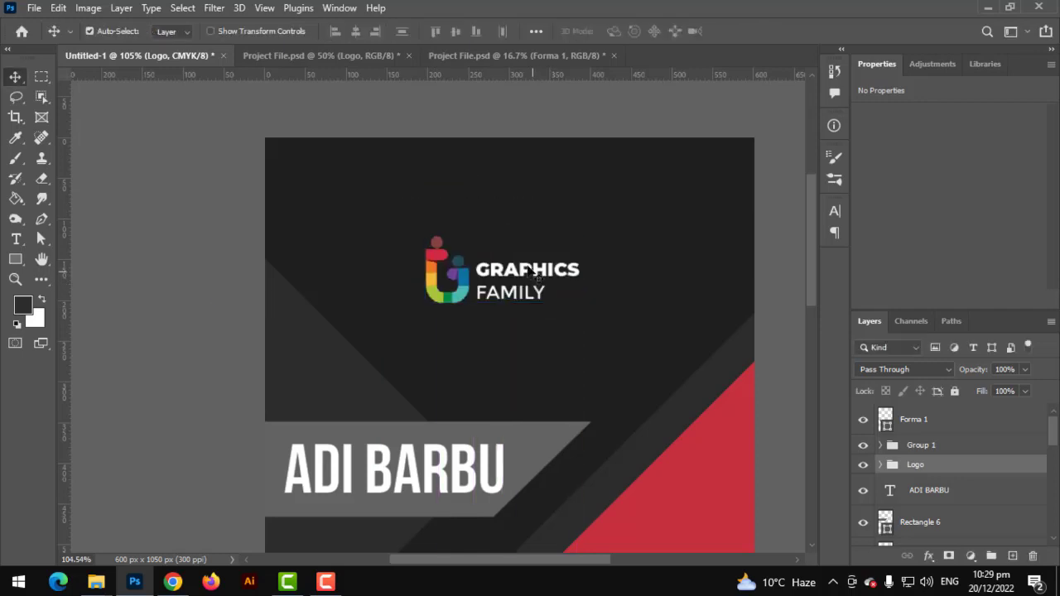
Centre the logo horizontally on the card and enlarge it slightly from its centre
key("ctrl+a")
left_click(356, 32)
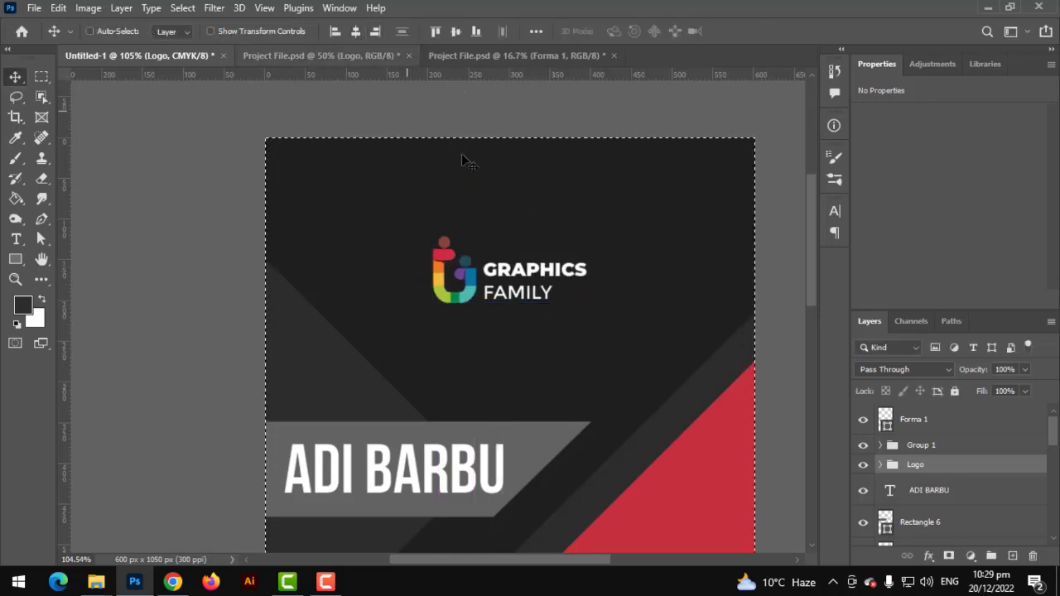
key("ctrl+d")
key("ctrl+t")
left_click_drag(593, 274, 609, 266)
key("Return")
key("ctrl+0")
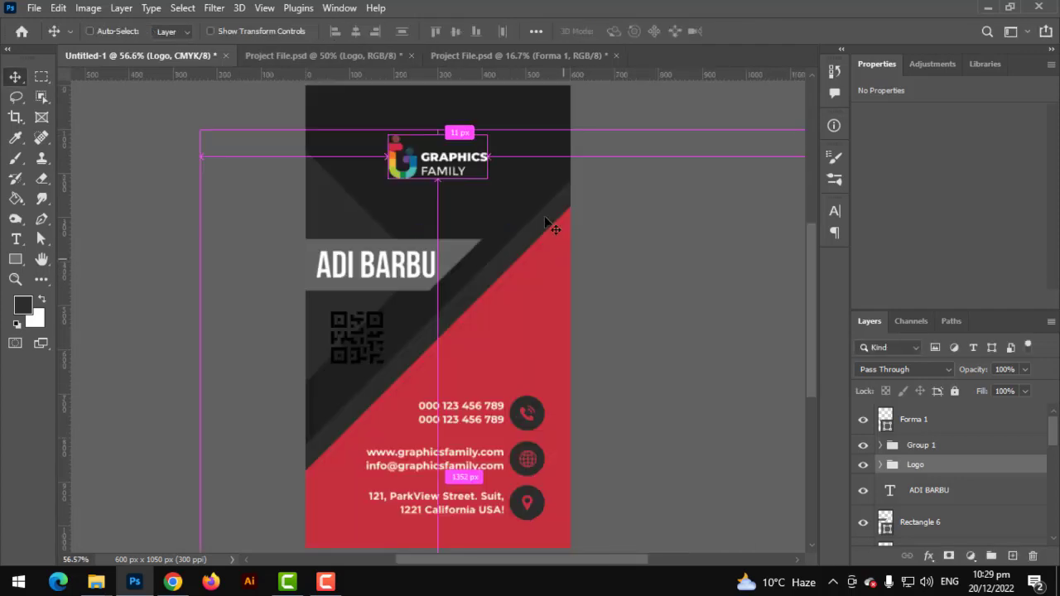
Add a Pattern fill layer above the dark background using the fine diagonal stripe pattern
left_click(520, 199)
scroll(925, 519, "down", 2)
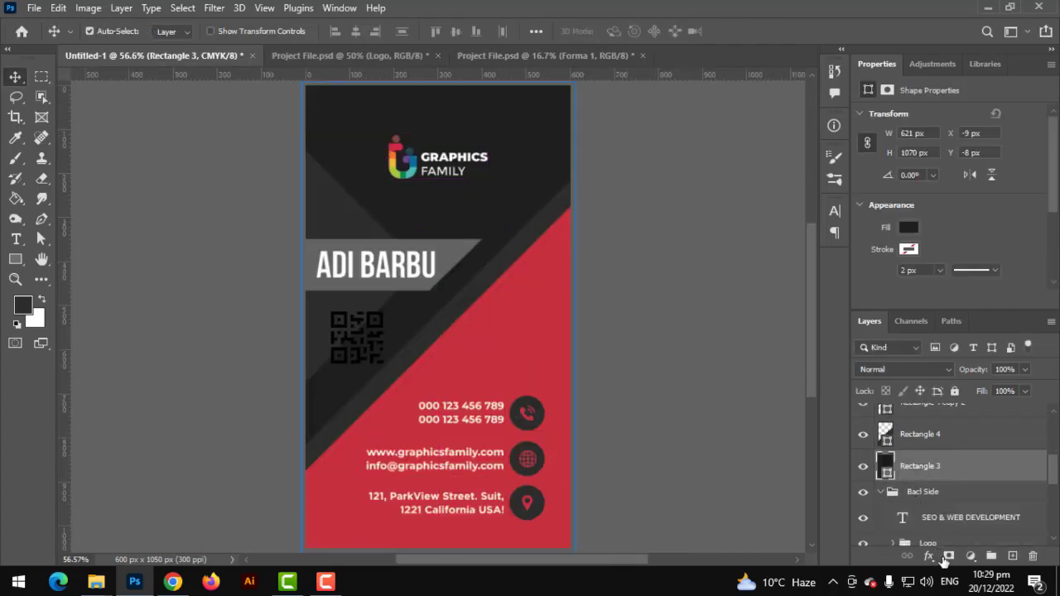
left_click(971, 555)
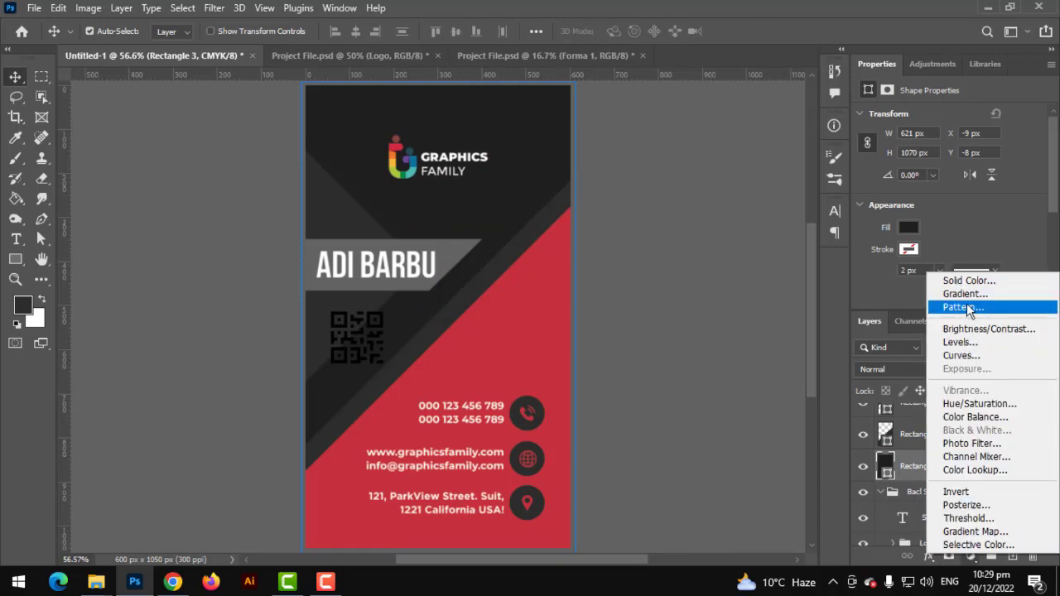
left_click(960, 307)
left_click(431, 172)
scroll(424, 284, "down", 6)
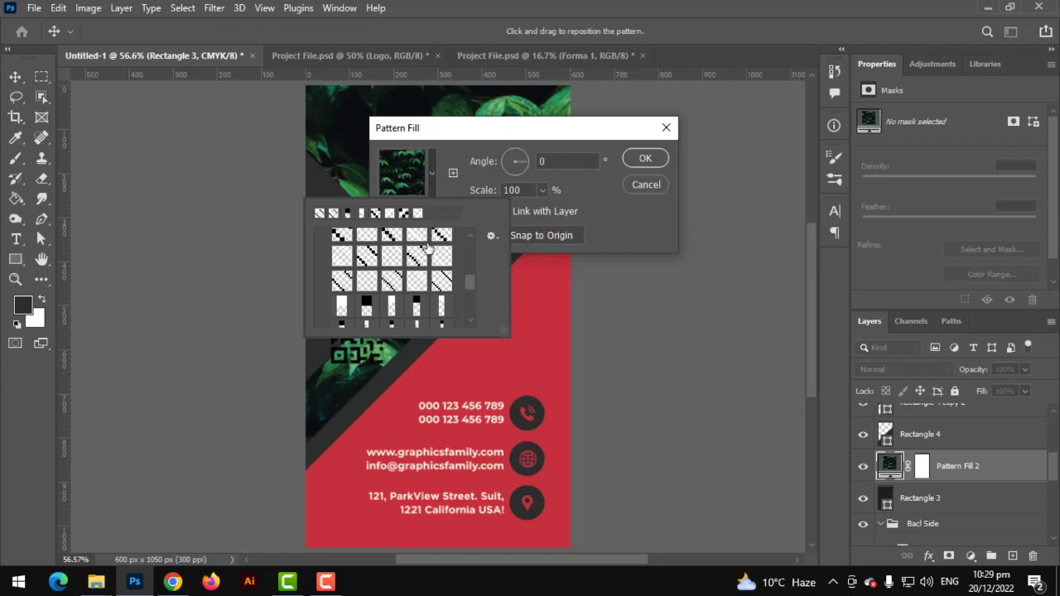
scroll(423, 248, "up", 1)
left_click(342, 244)
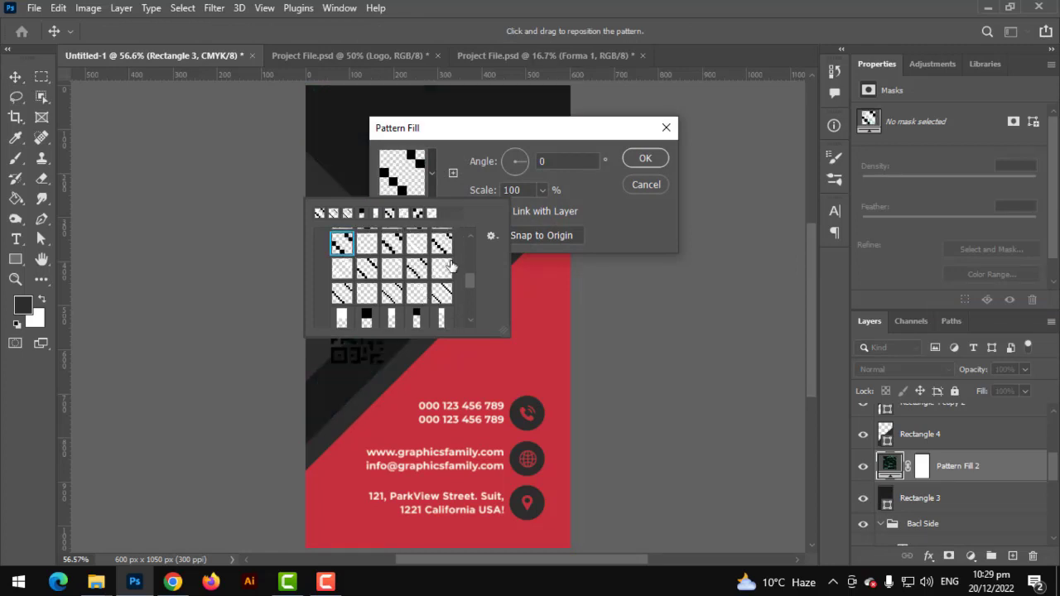
left_click(520, 147)
Set the stripe pattern scale to 221% and apply the fill
left_click_drag(523, 131, 686, 241)
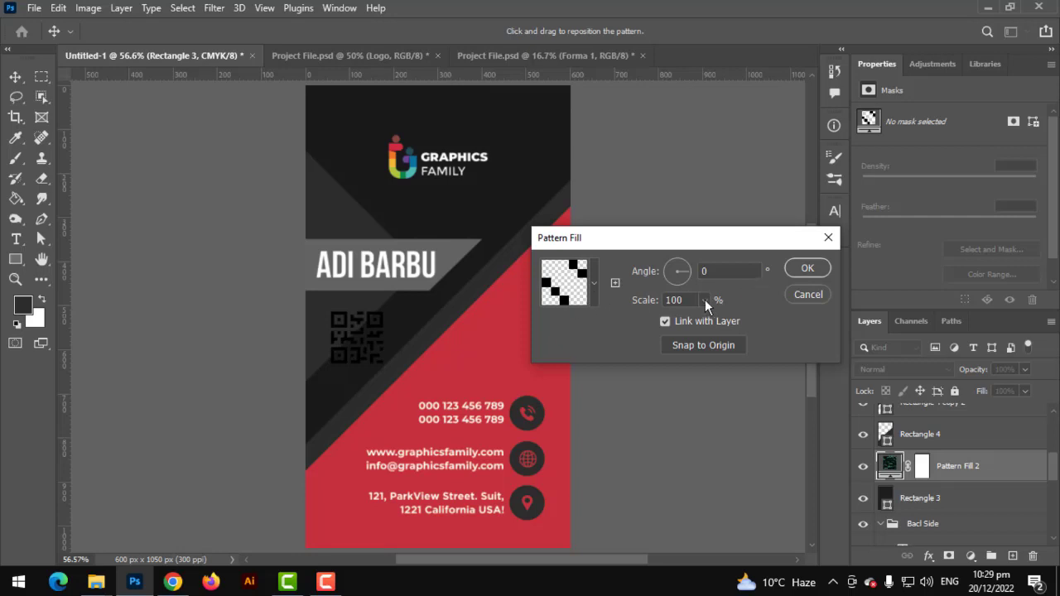
scroll(454, 203, "up", 3)
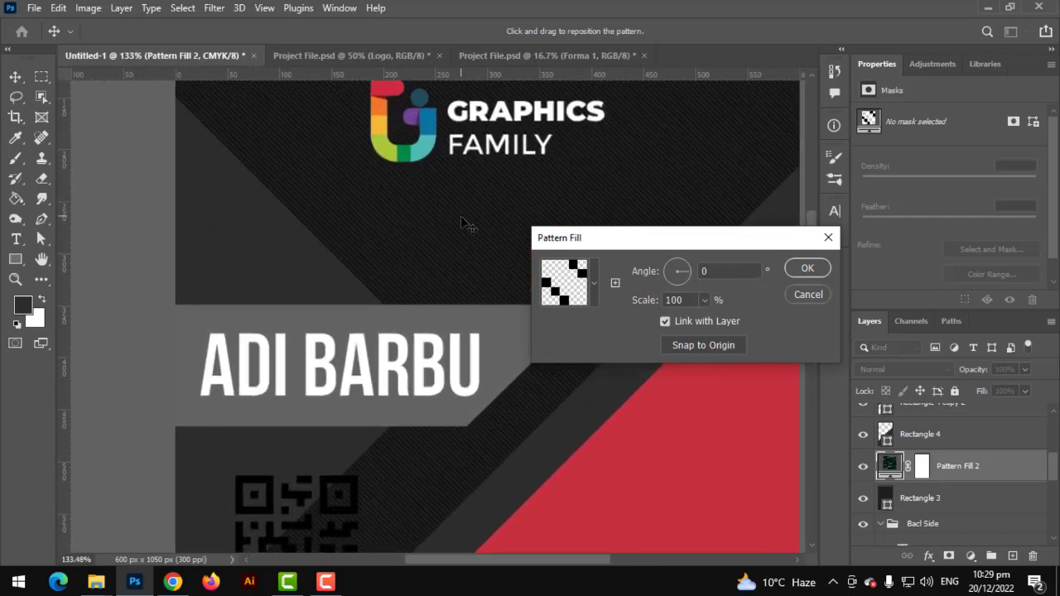
left_click(704, 300)
left_click_drag(707, 317, 727, 317)
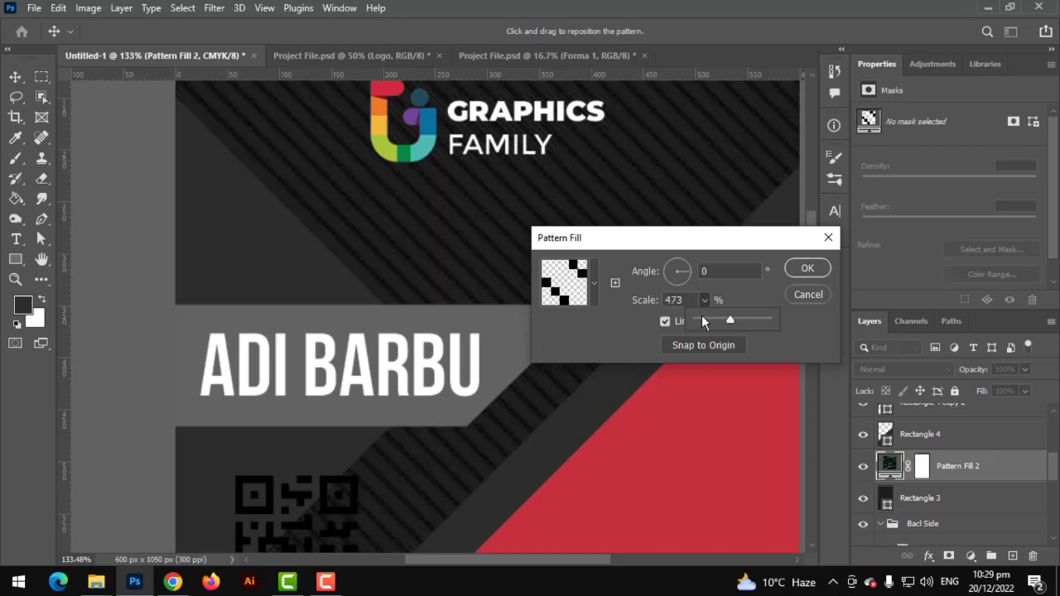
left_click(712, 318)
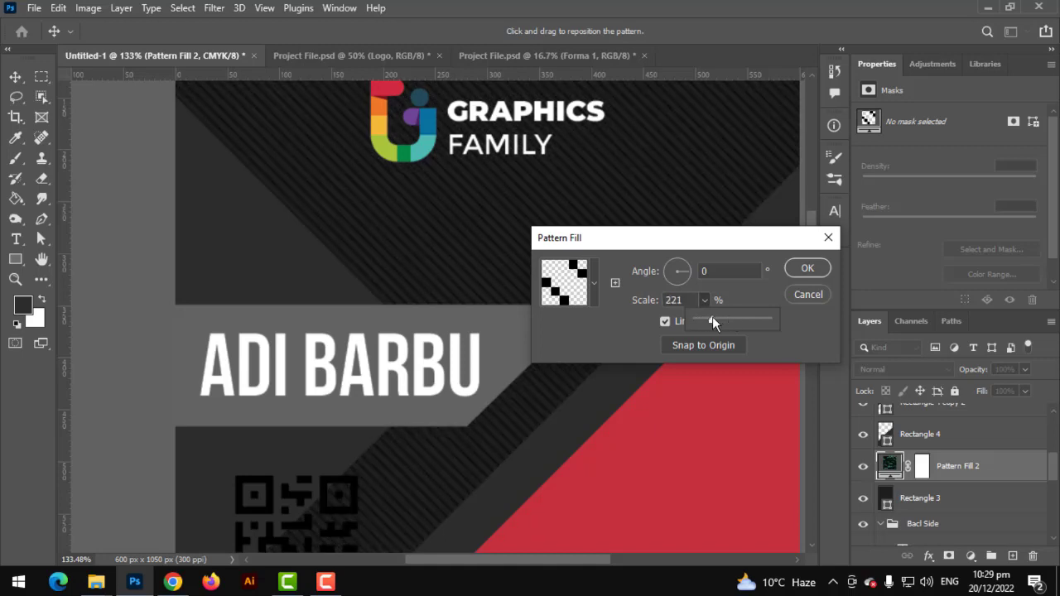
left_click(807, 269)
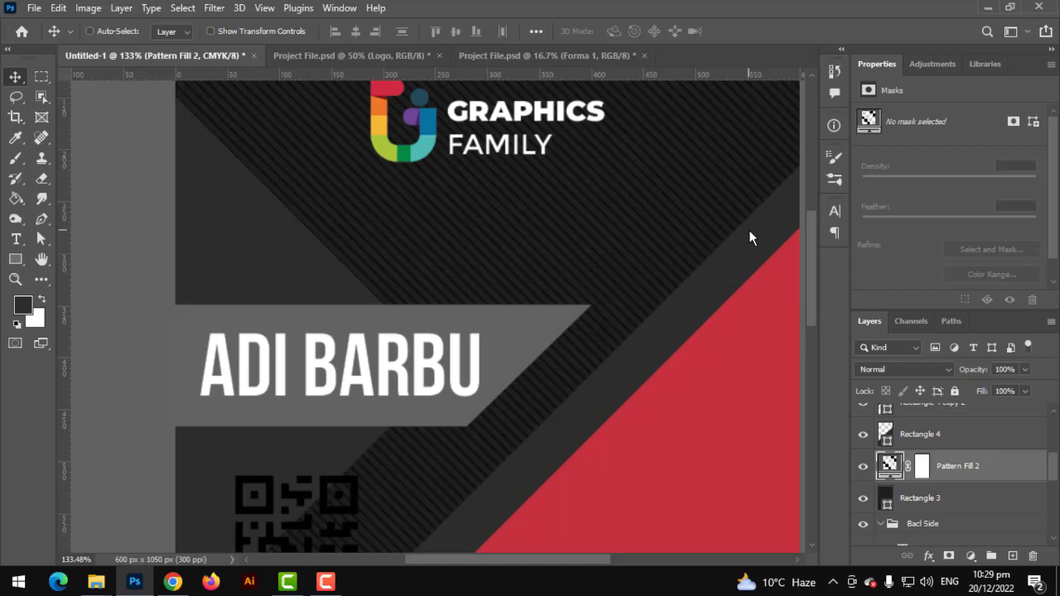
With the red diagonal shape layer selected, Place Embedded the city skyline photo
key("ctrl+0")
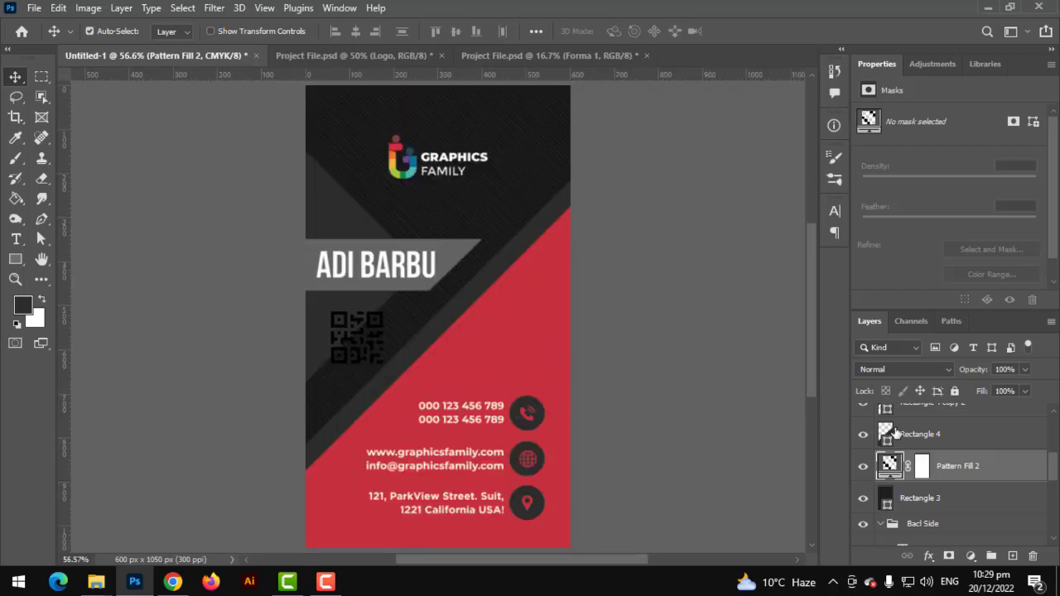
scroll(915, 461, "up", 3)
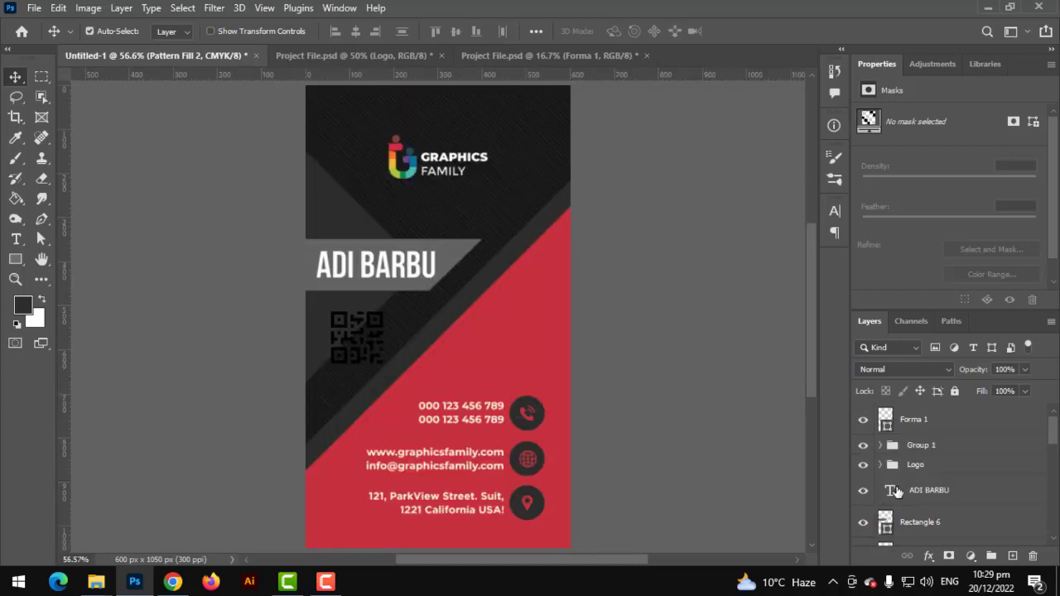
scroll(896, 492, "down", 5)
scroll(897, 495, "up", 2)
scroll(899, 498, "down", 1)
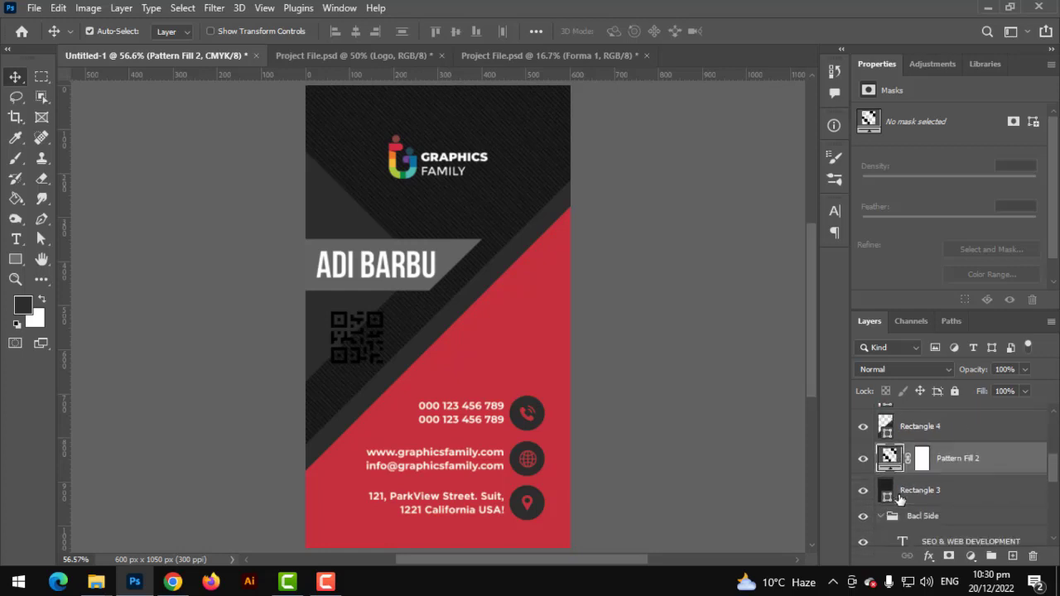
left_click(916, 503)
scroll(915, 503, "down", 1)
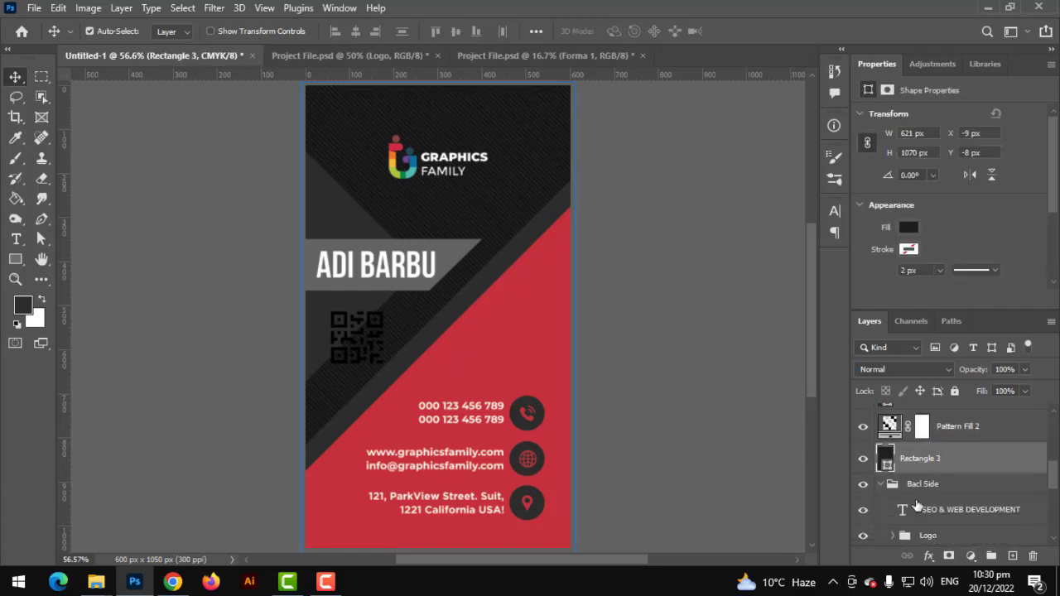
scroll(916, 505, "up", 1)
scroll(916, 505, "up", 2)
left_click(916, 492)
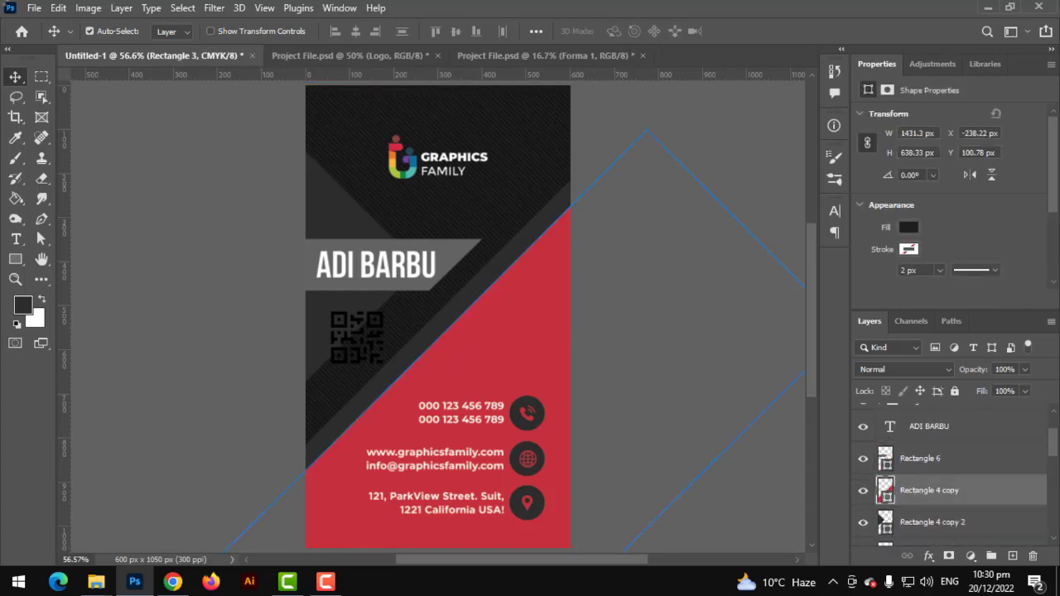
left_click(34, 9)
left_click(92, 316)
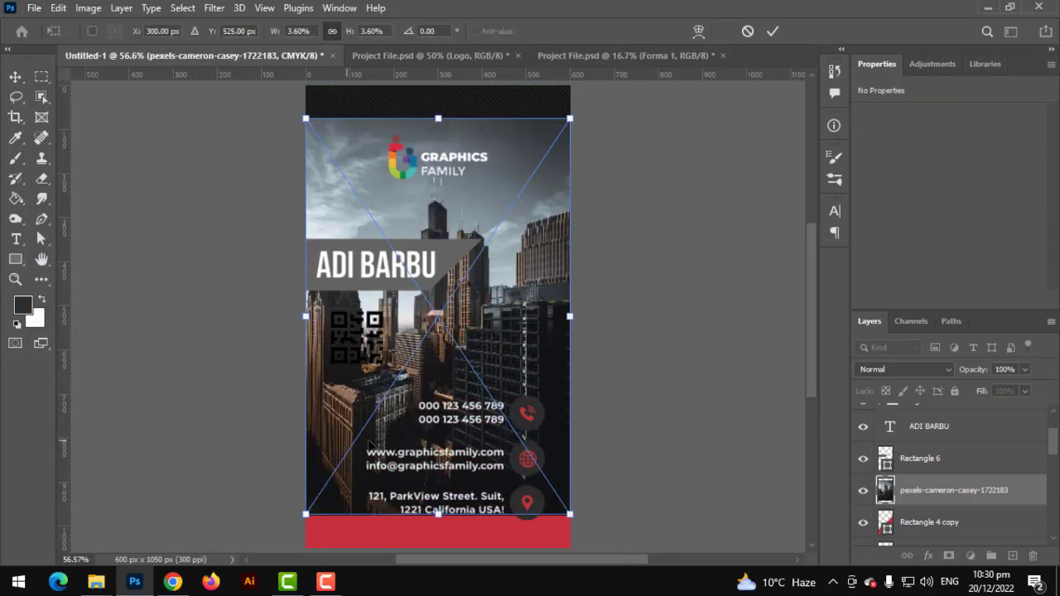
Clip the photo into the red diagonal shape and scale it to cover that area
left_click(915, 505, "alt")
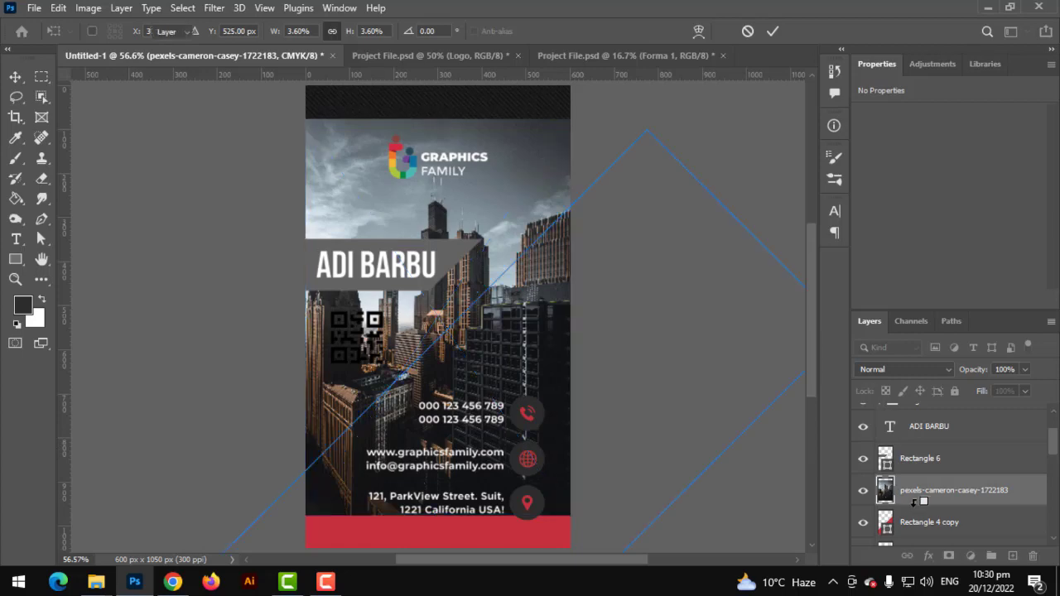
scroll(523, 357, "down", 3)
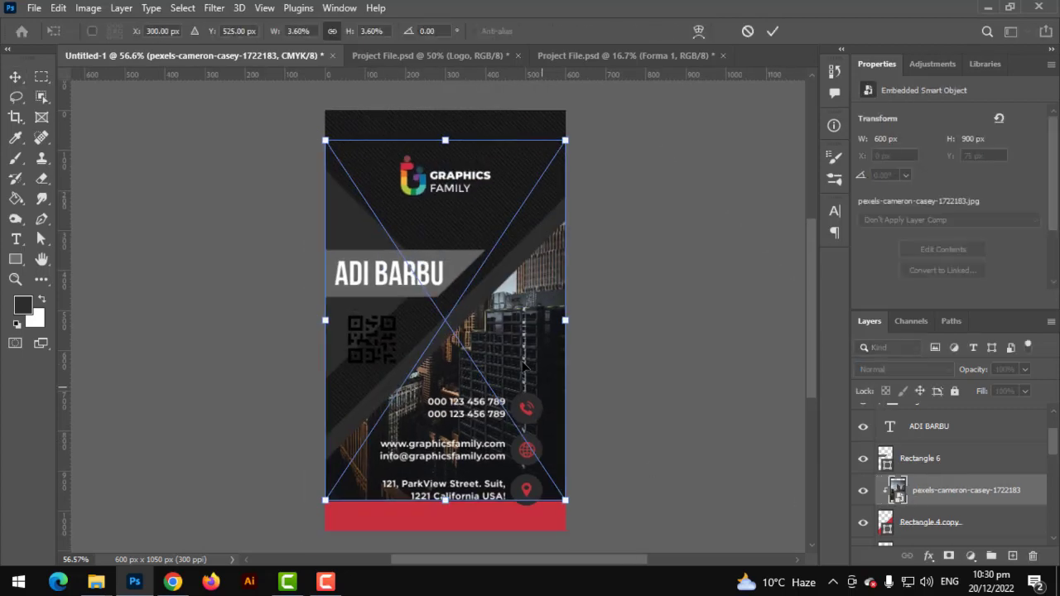
left_click_drag(524, 362, 523, 418)
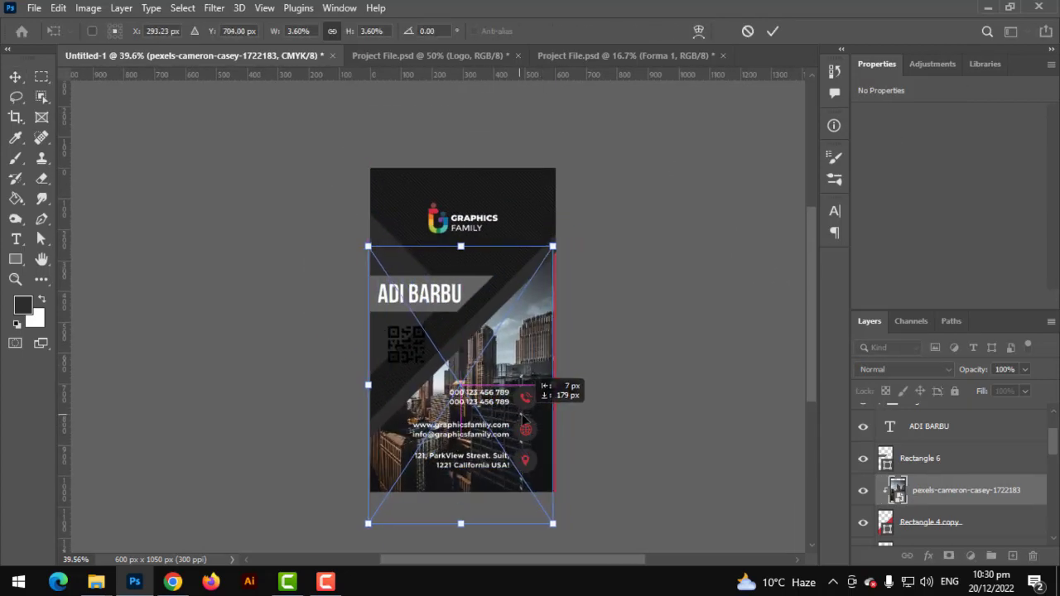
left_click_drag(555, 385, 583, 384)
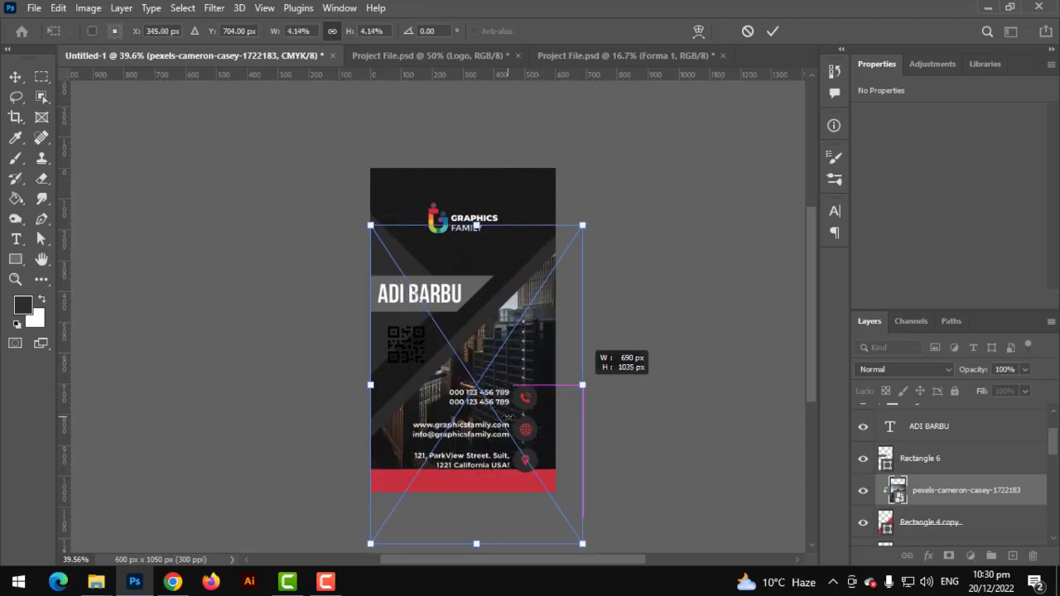
mouse_move(509, 424)
left_mouse_down()
mouse_move(511, 472)
mouse_move(526, 448)
mouse_move(517, 442)
left_mouse_up()
left_click_drag(585, 409, 631, 420)
left_click_drag(483, 455, 478, 456)
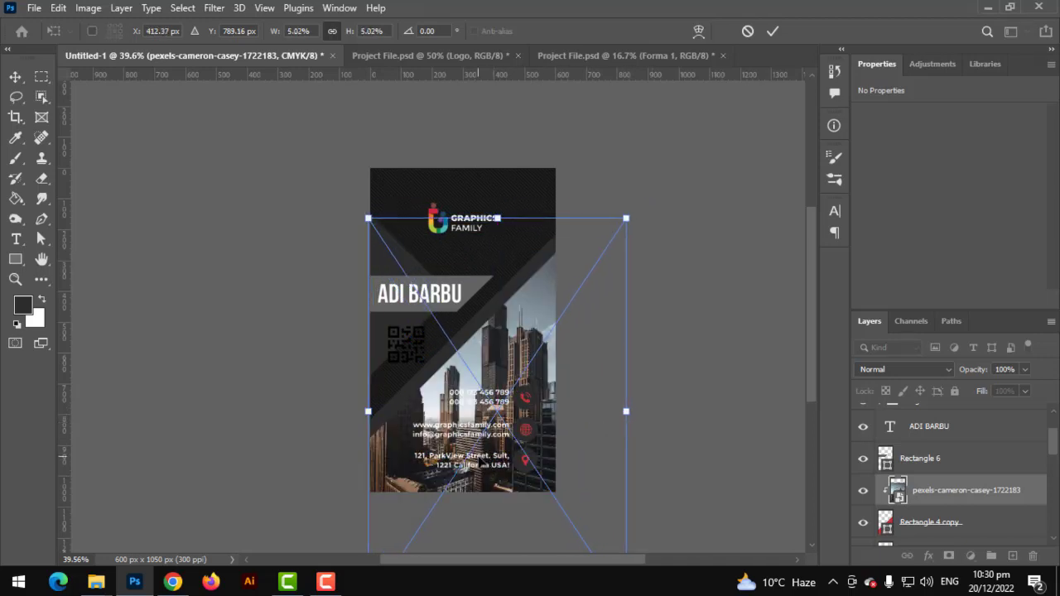
key("Return")
Set the photo's blend mode to Overlay for a red-tinted backdrop
left_click(919, 370)
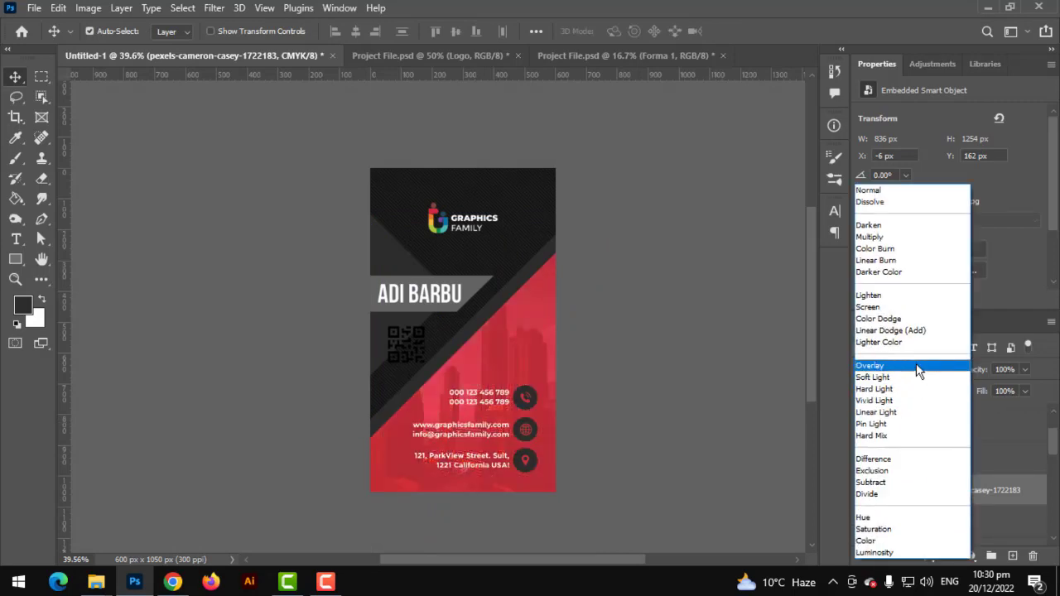
left_click(919, 370)
left_click(596, 303)
scroll(597, 304, "up", 4)
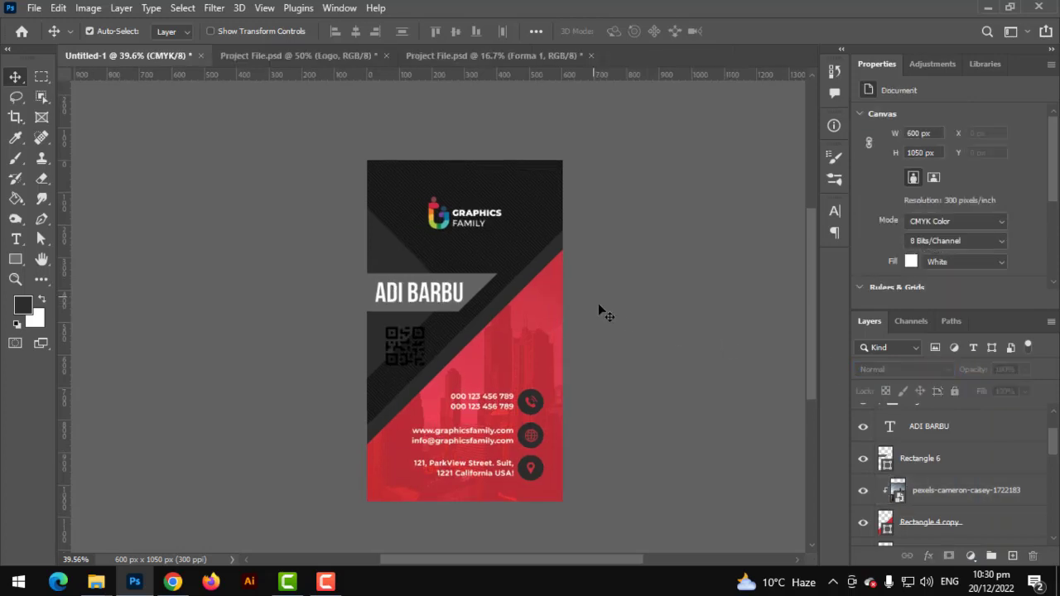
Group the front layers from Forma 1 to Rectangle 3 and name the group 'Front SIde'
scroll(608, 307, "down", 1)
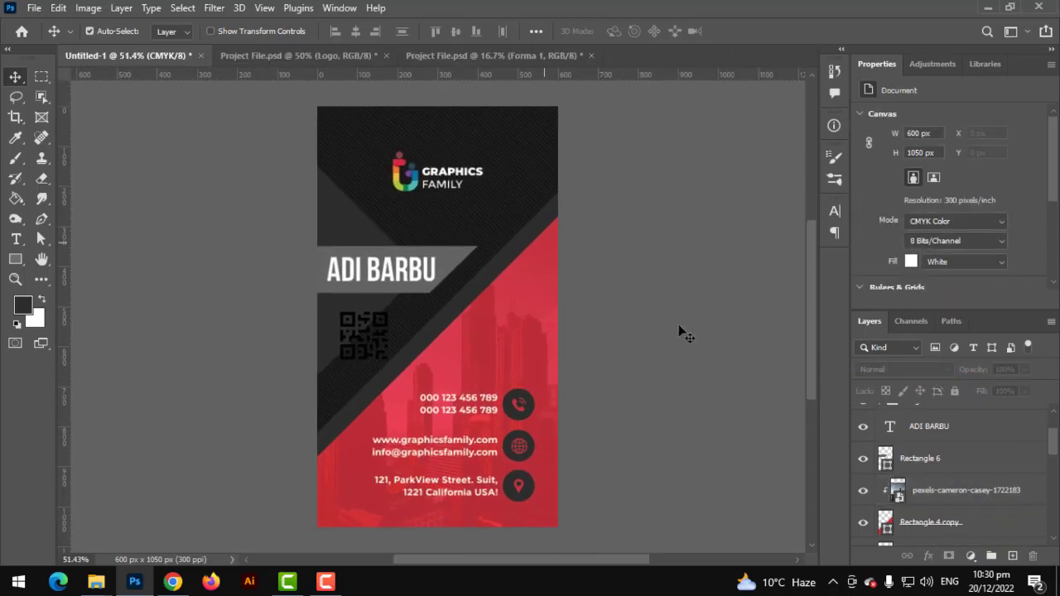
left_click(941, 412)
scroll(985, 471, "down", 5)
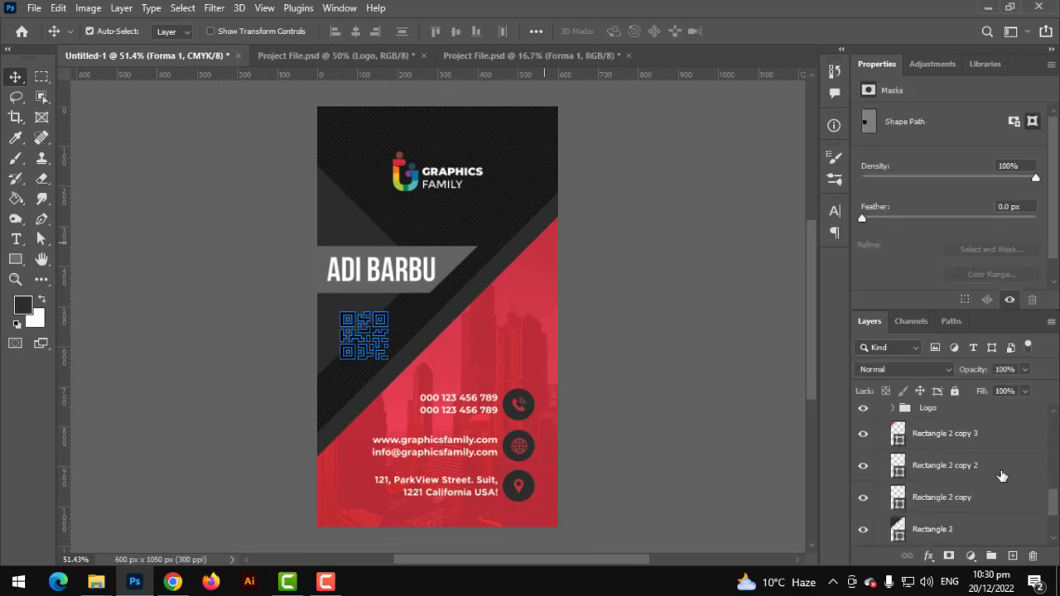
left_click(942, 494, "shift")
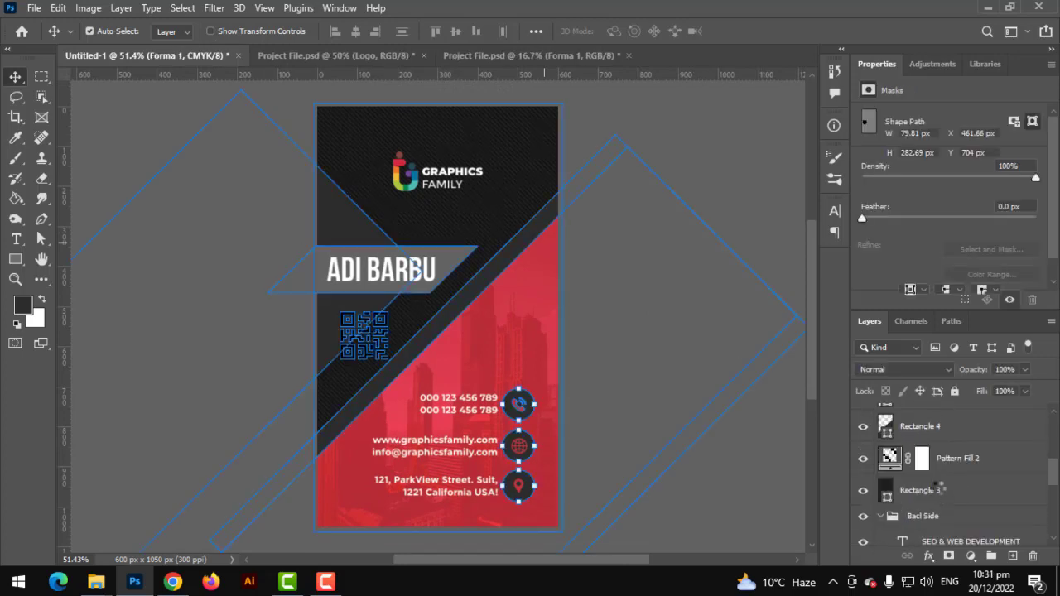
left_click(991, 557)
double_click(922, 412)
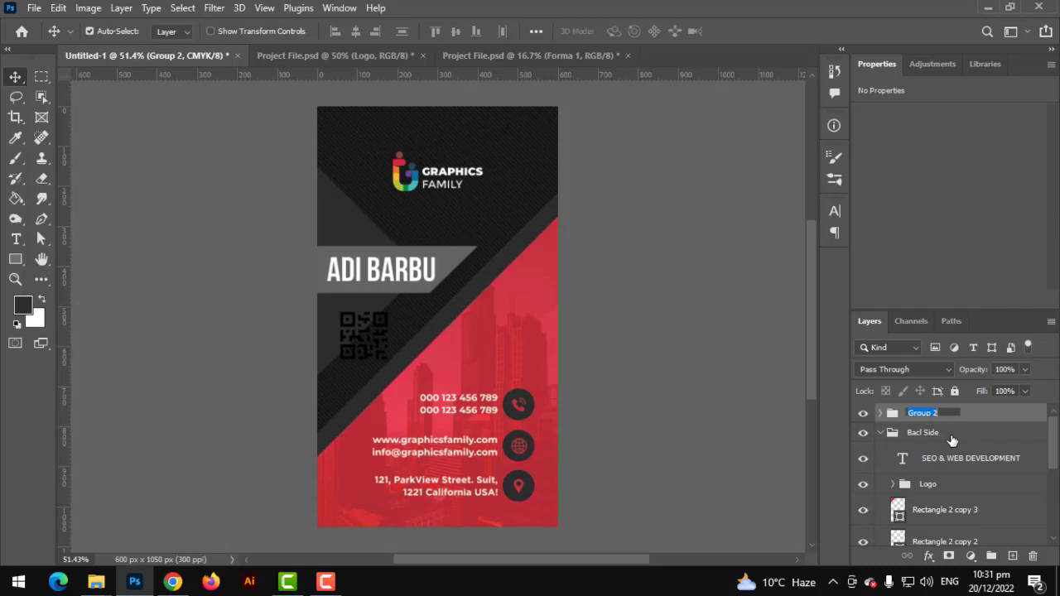
type("f")
key("Return")
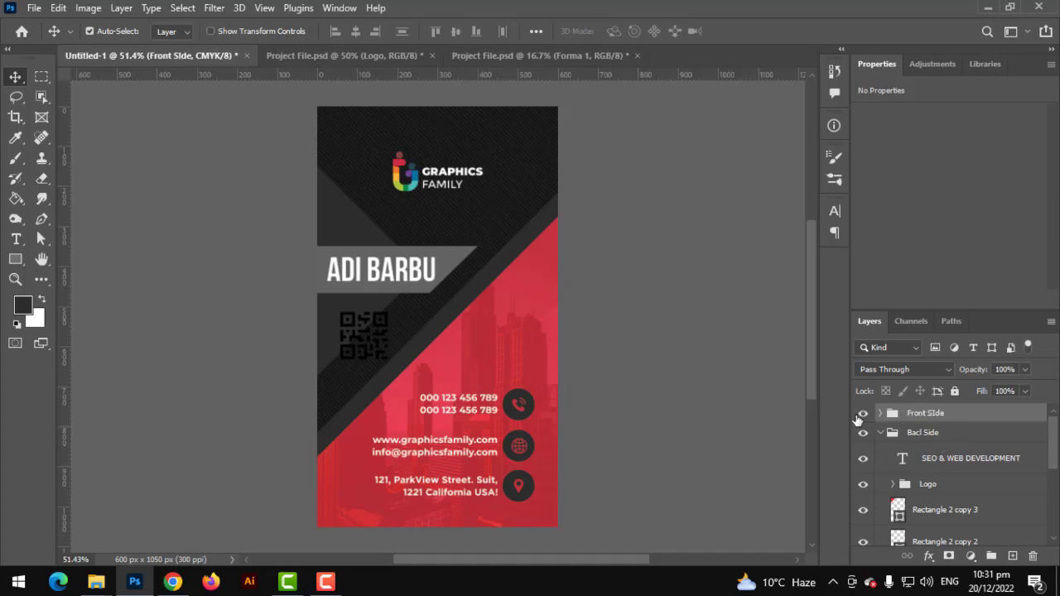
Correct the 'Bacl Side' group name to 'Back Side'
double_click(915, 433)
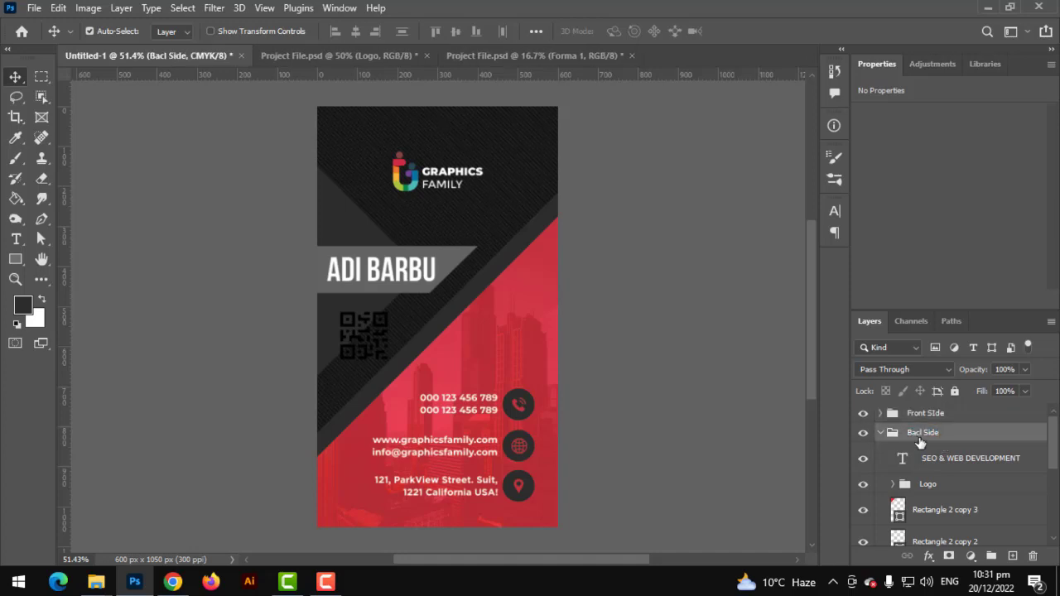
left_click(921, 431)
key("Return")
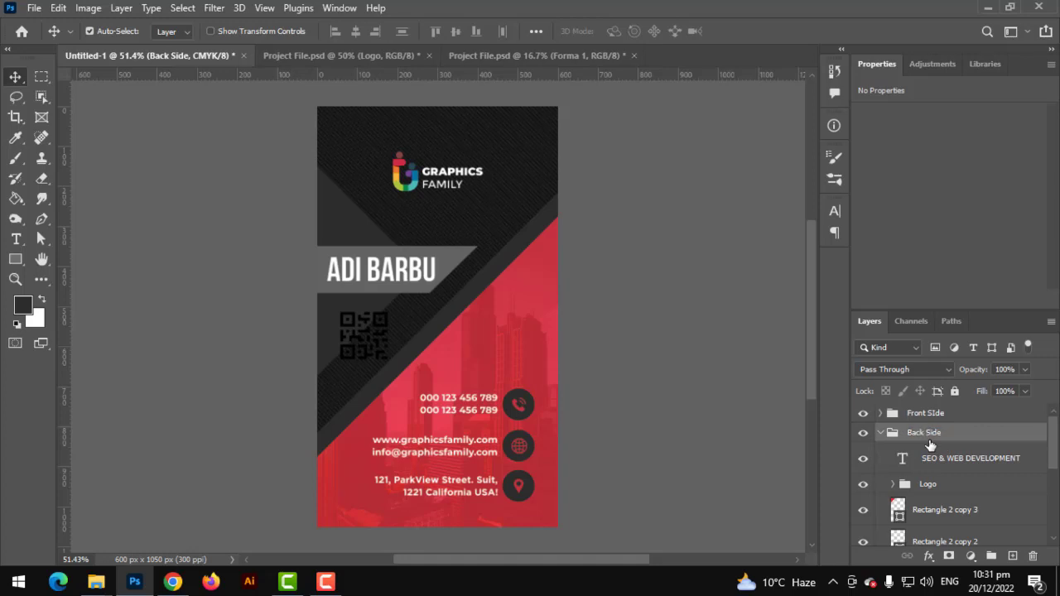
Hide the Front Side group to show the back, and select the Rectangle 1 layer
left_click(863, 412)
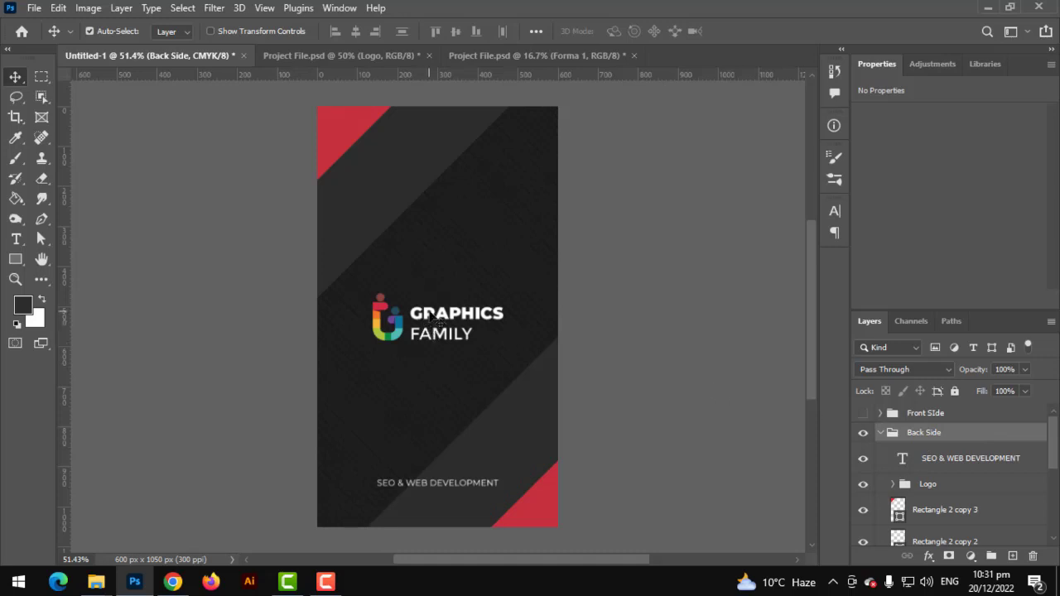
scroll(911, 497, "down", 3)
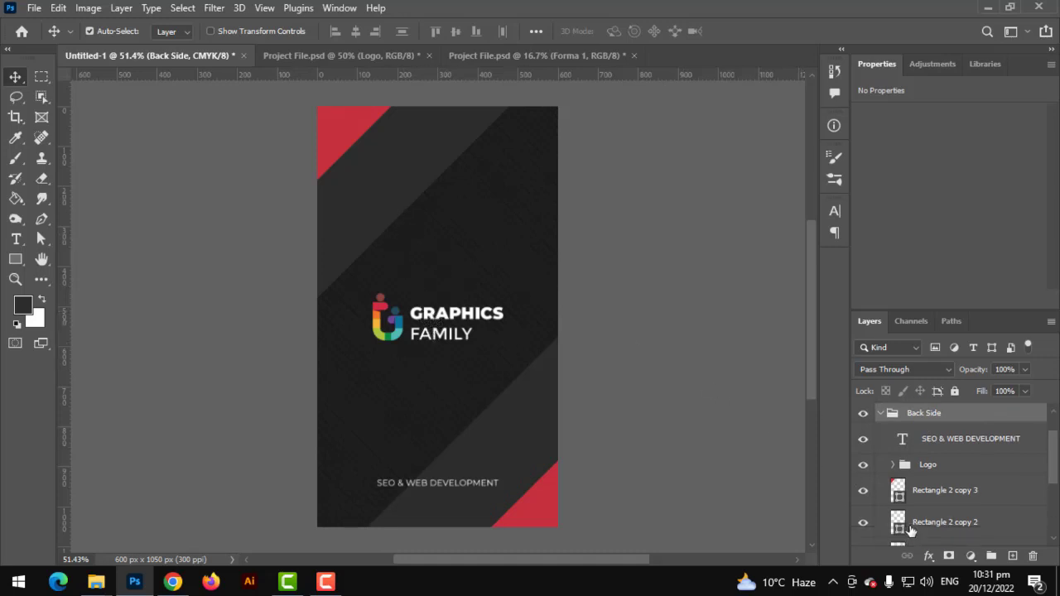
left_click(933, 498)
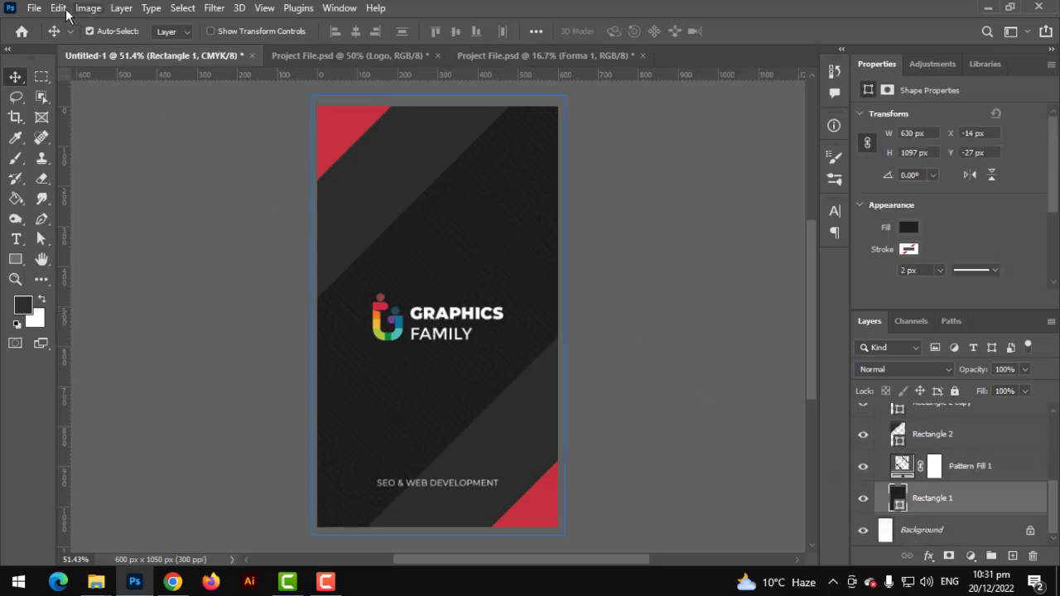
Place the pexels-cameron-casey-1722183 city photo from Downloads as an embedded image
left_click(34, 7)
left_click(122, 318)
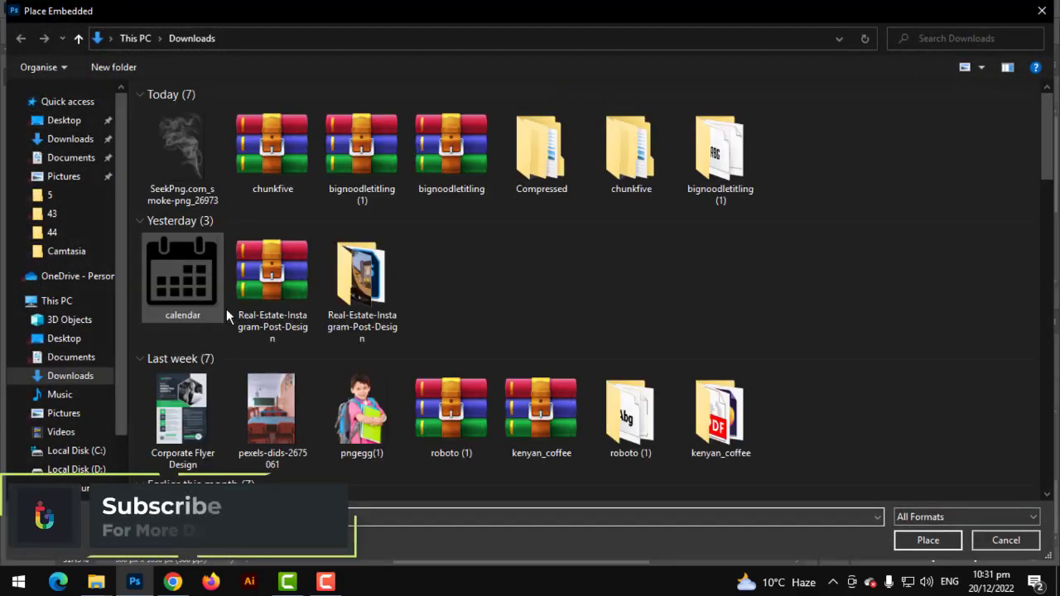
scroll(627, 343, "down", 15)
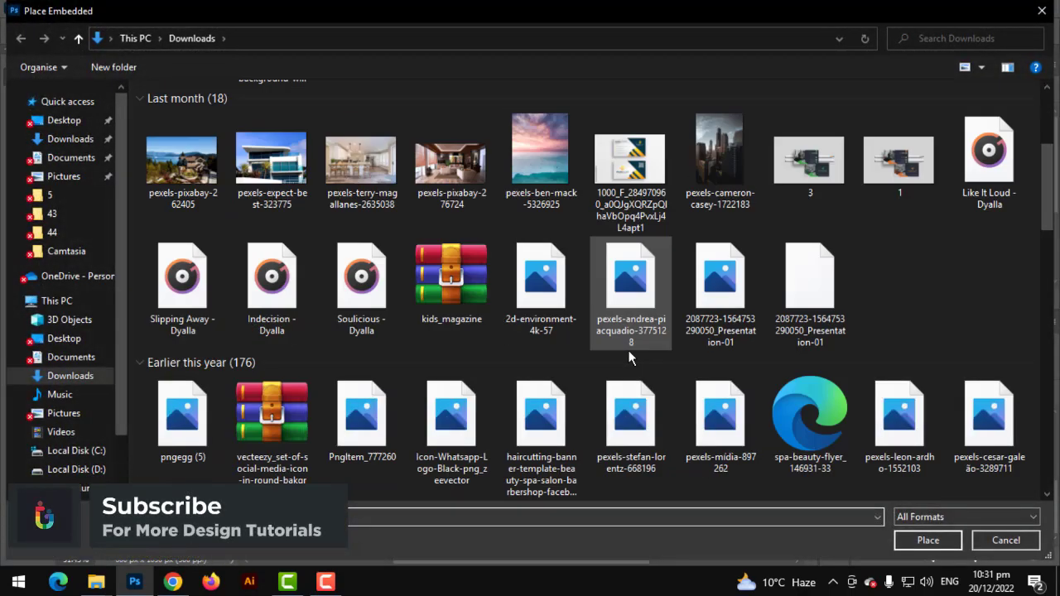
scroll(608, 357, "down", 3)
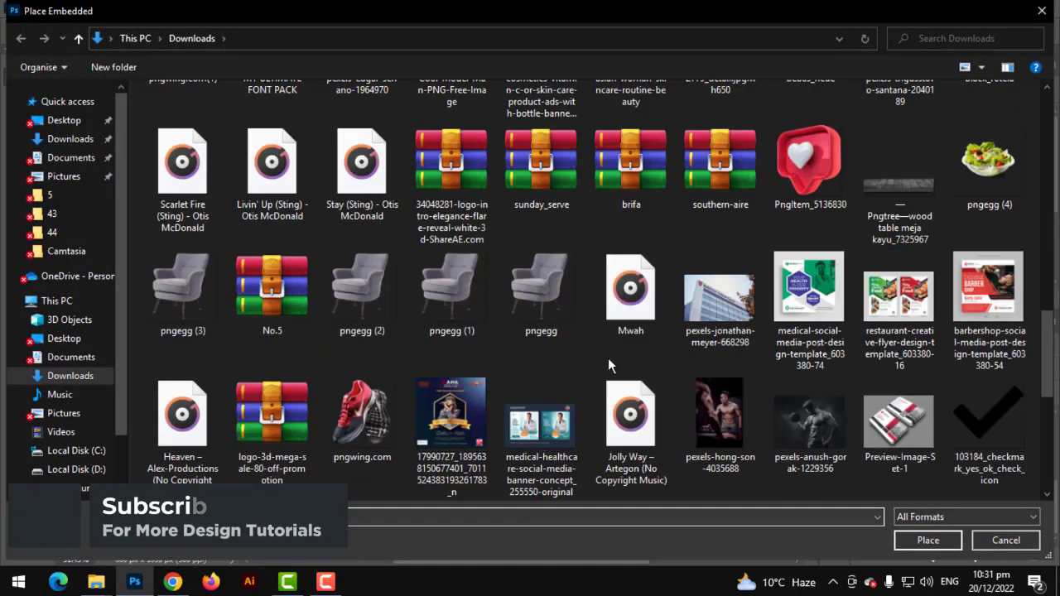
scroll(608, 358, "up", 11)
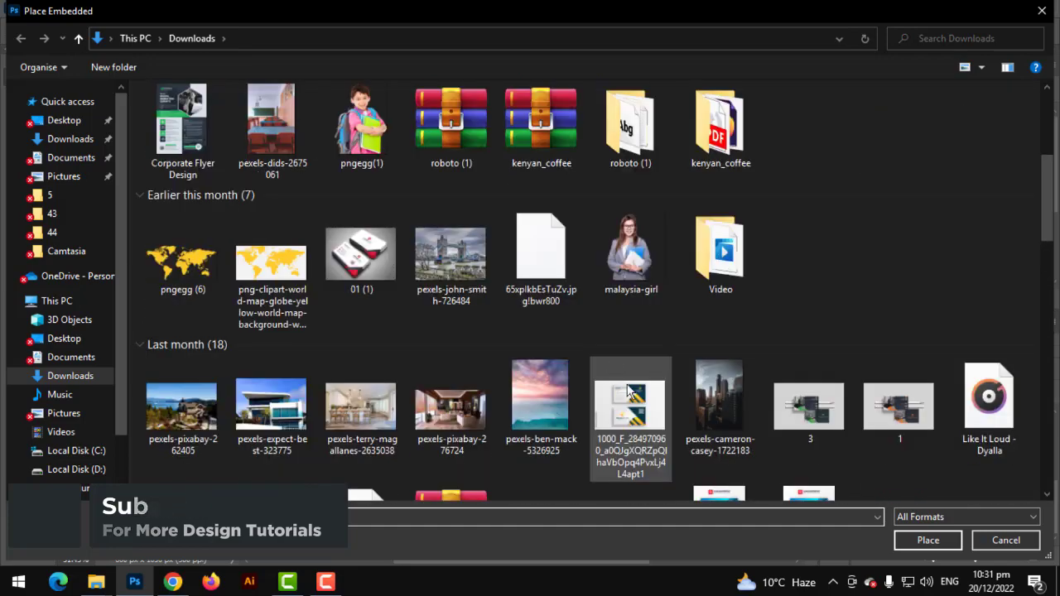
double_click(684, 410)
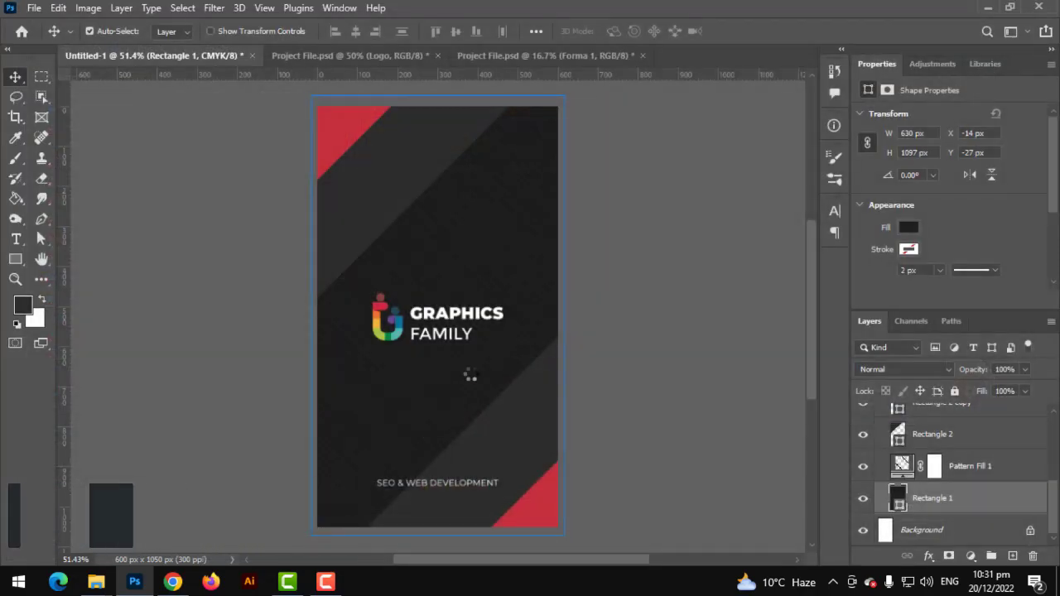